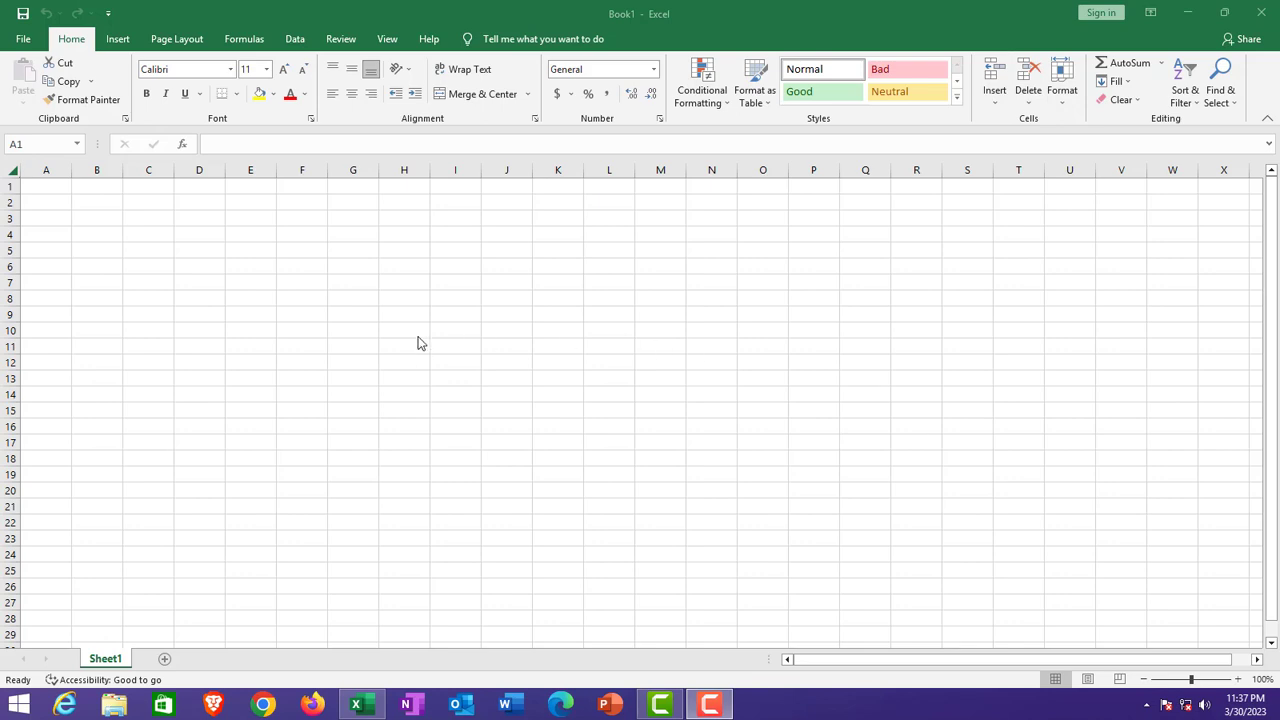
Step: Enter the title 'Company name' in cell A1
click(54, 189)
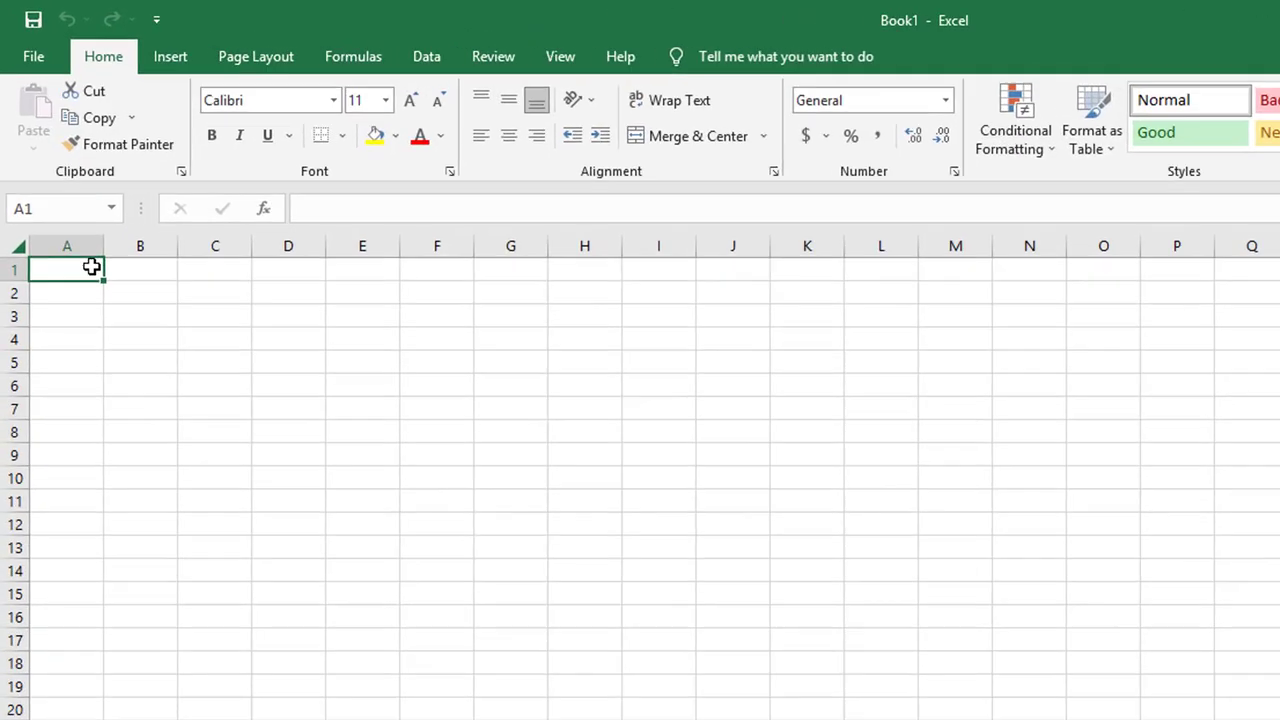
text(Coma)
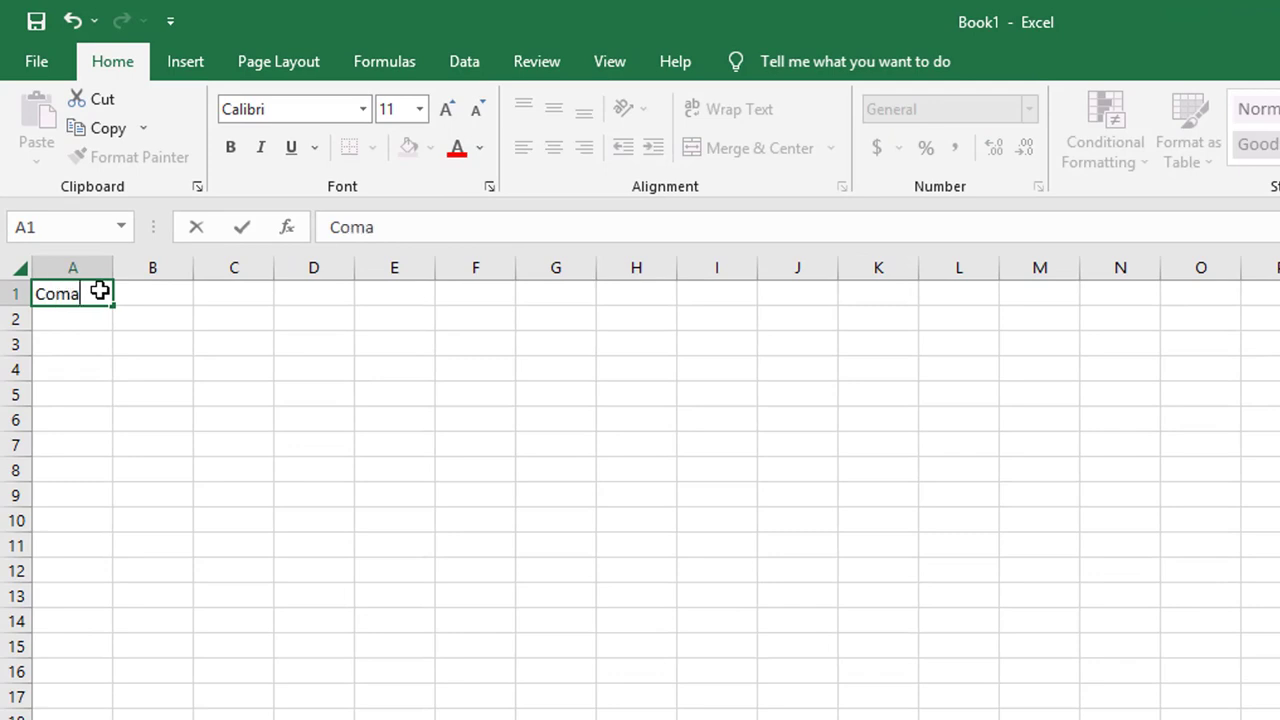
key(BackSpace)
text(pany name)
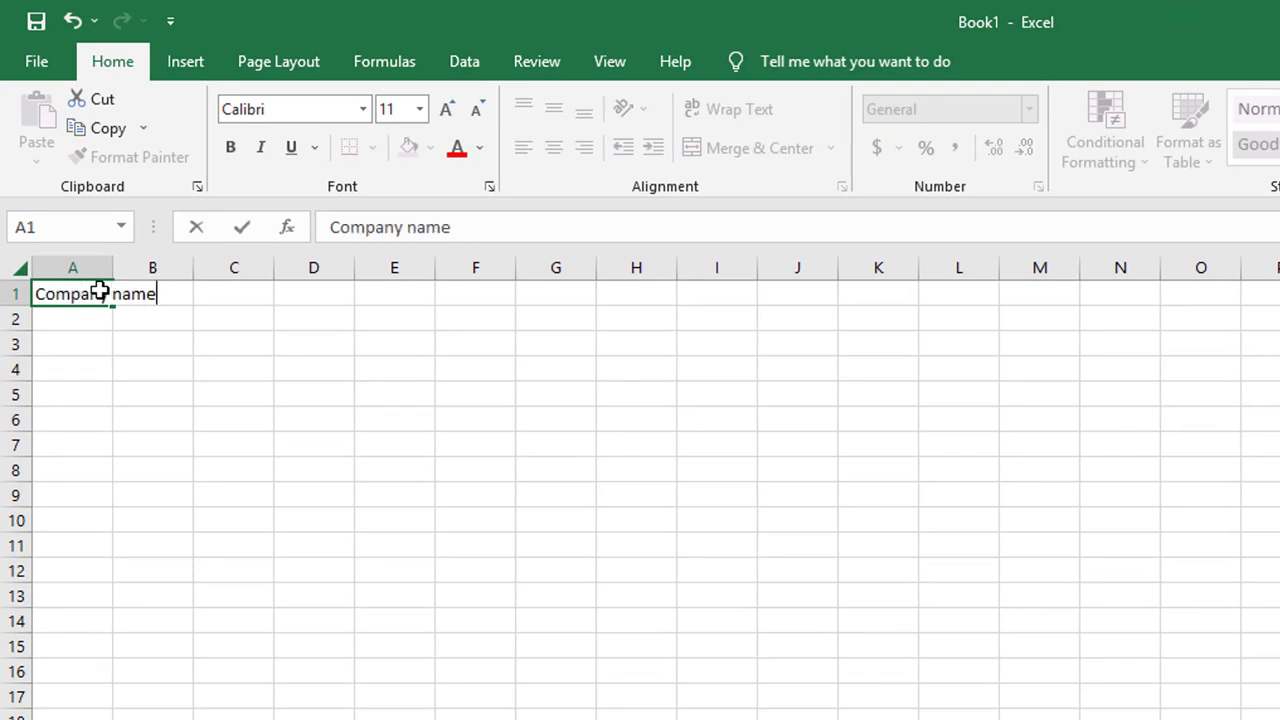
click(324, 362)
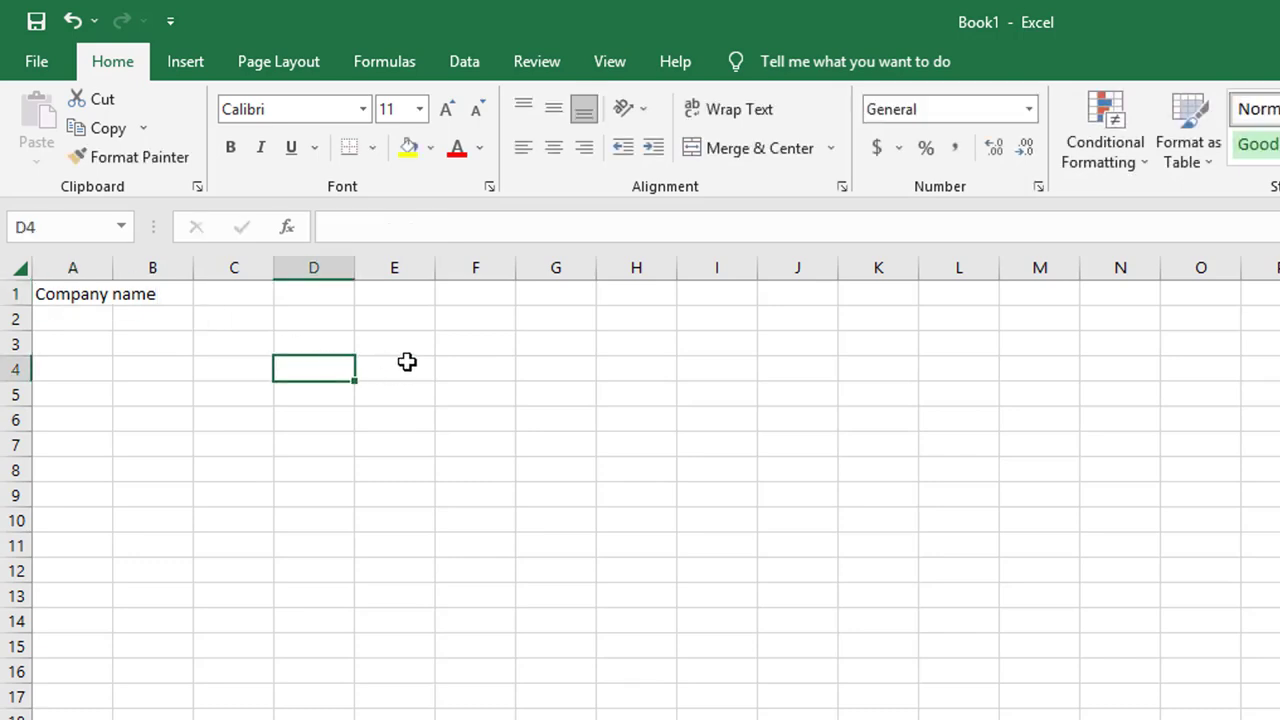
Step: Enlarge the company name in A1 to 20-point font
click(76, 302)
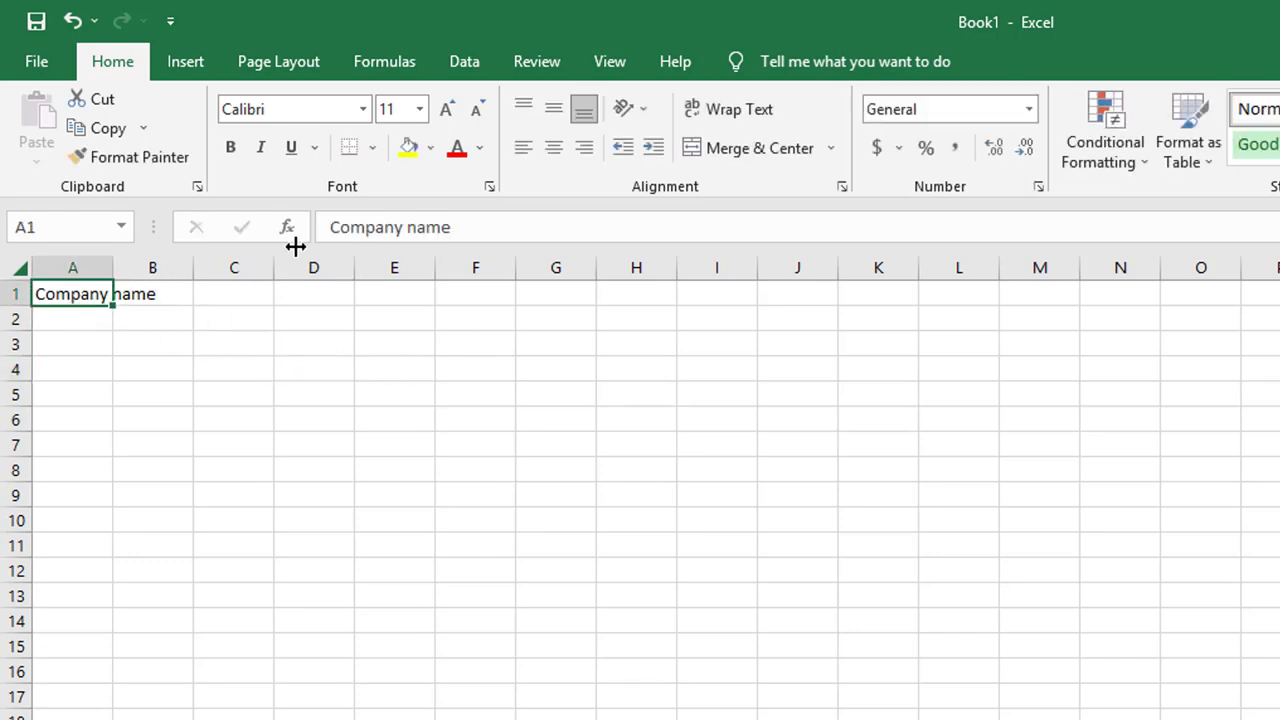
click(445, 112)
click(445, 112)
click(445, 112)
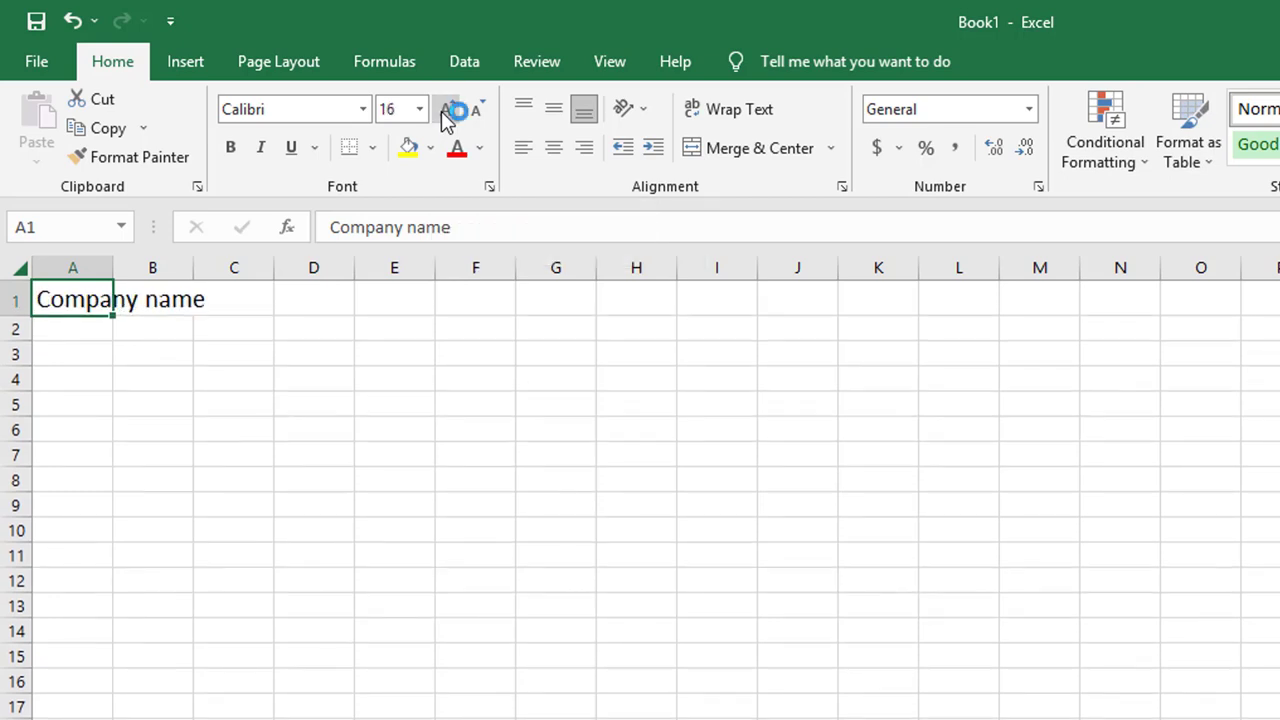
click(445, 112)
click(447, 112)
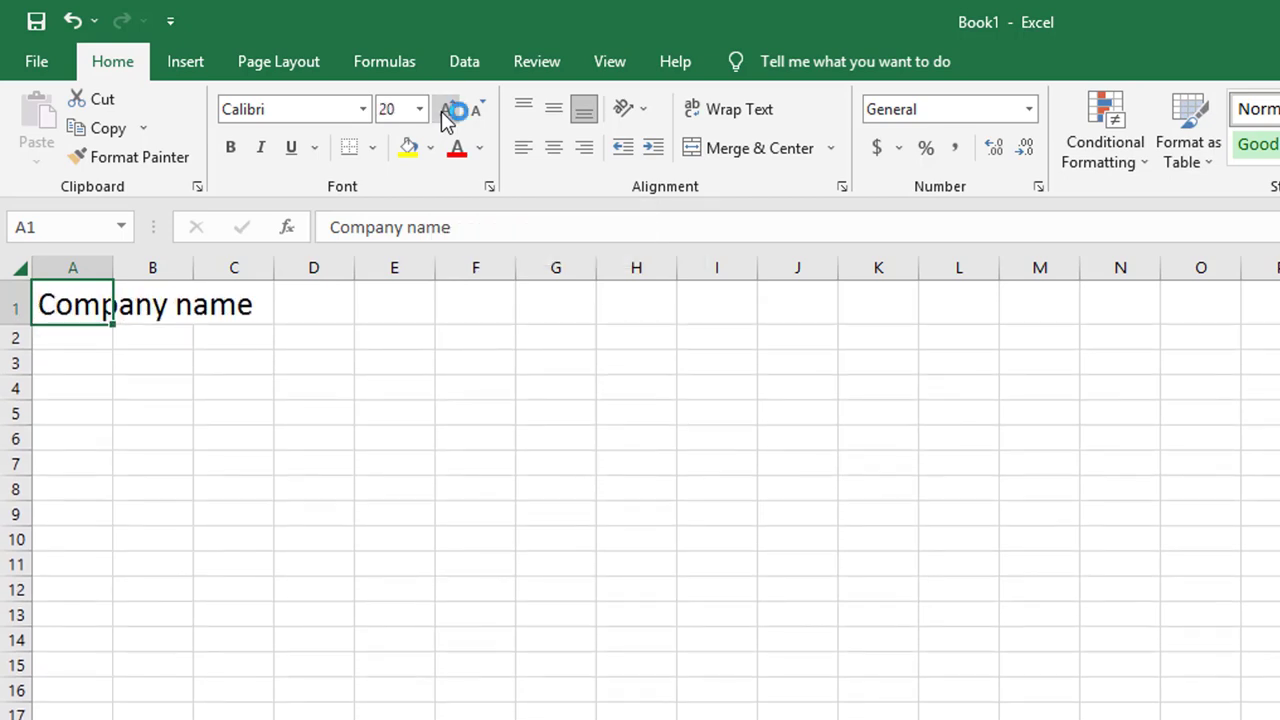
click(66, 338)
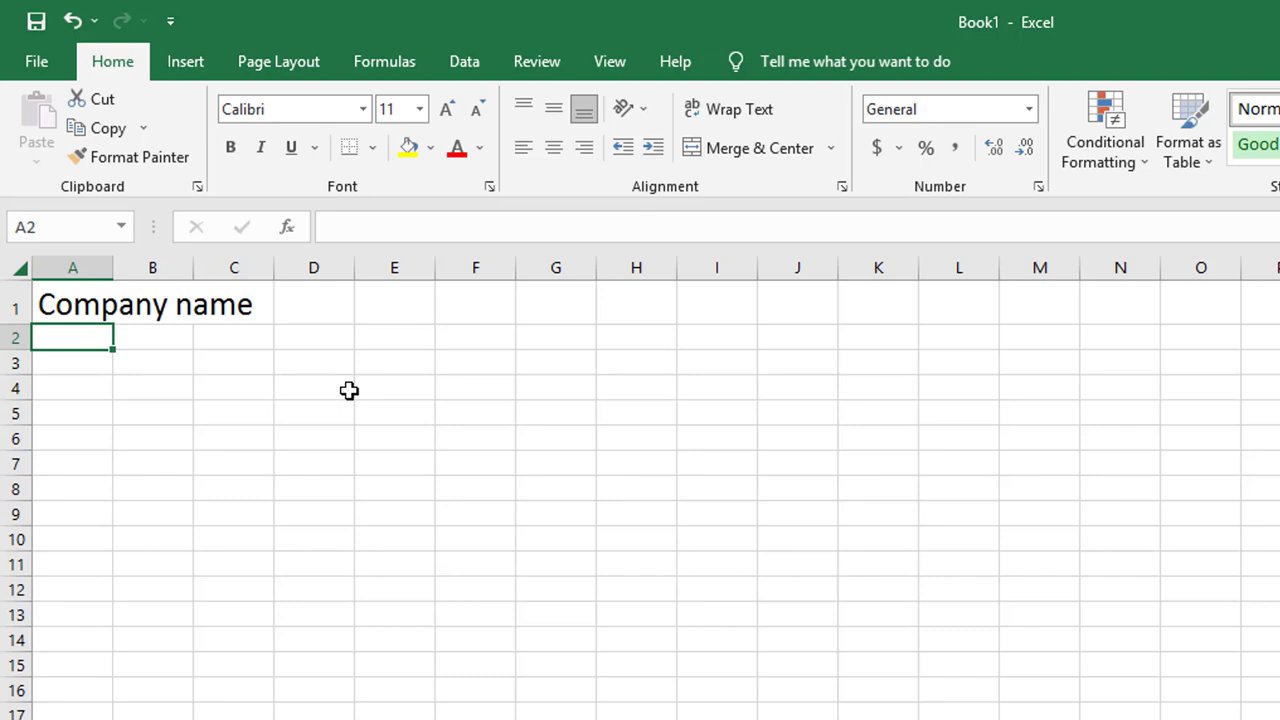
Step: Enter 'Kanpur Utterpradesh' in A2 and the company phone number line in A3
text(Kanpur U)
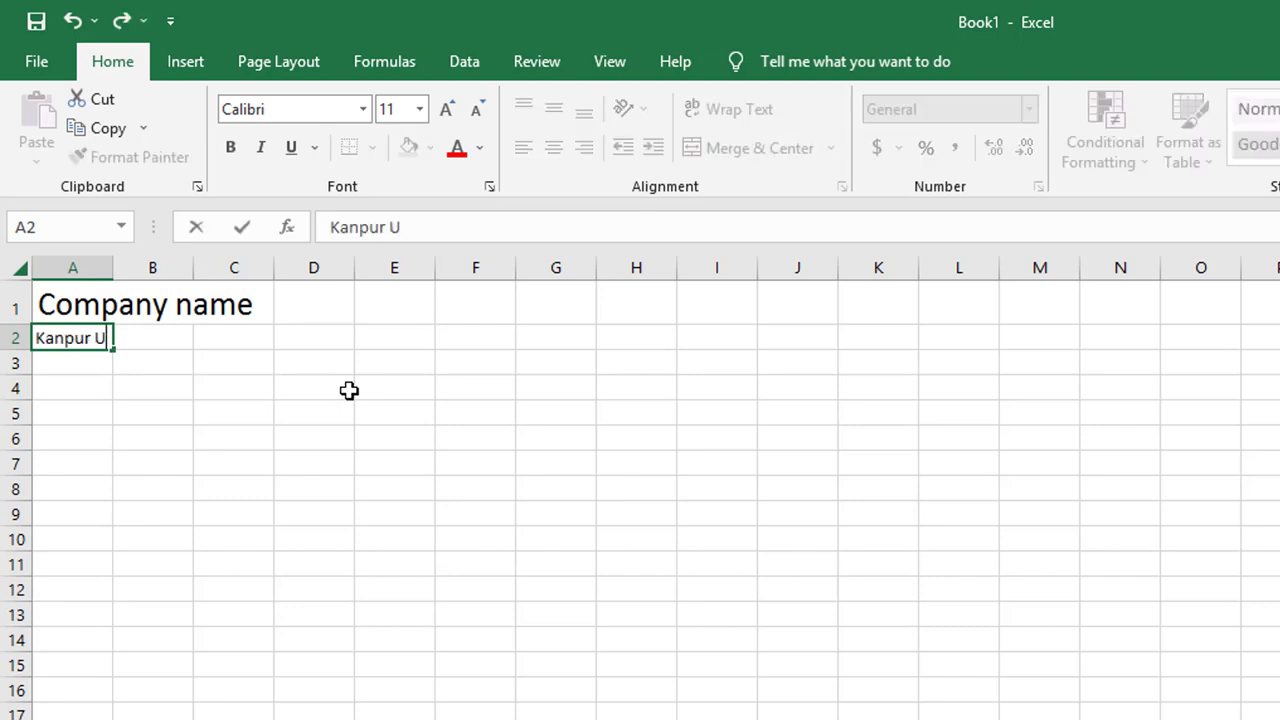
text(tterpradesh)
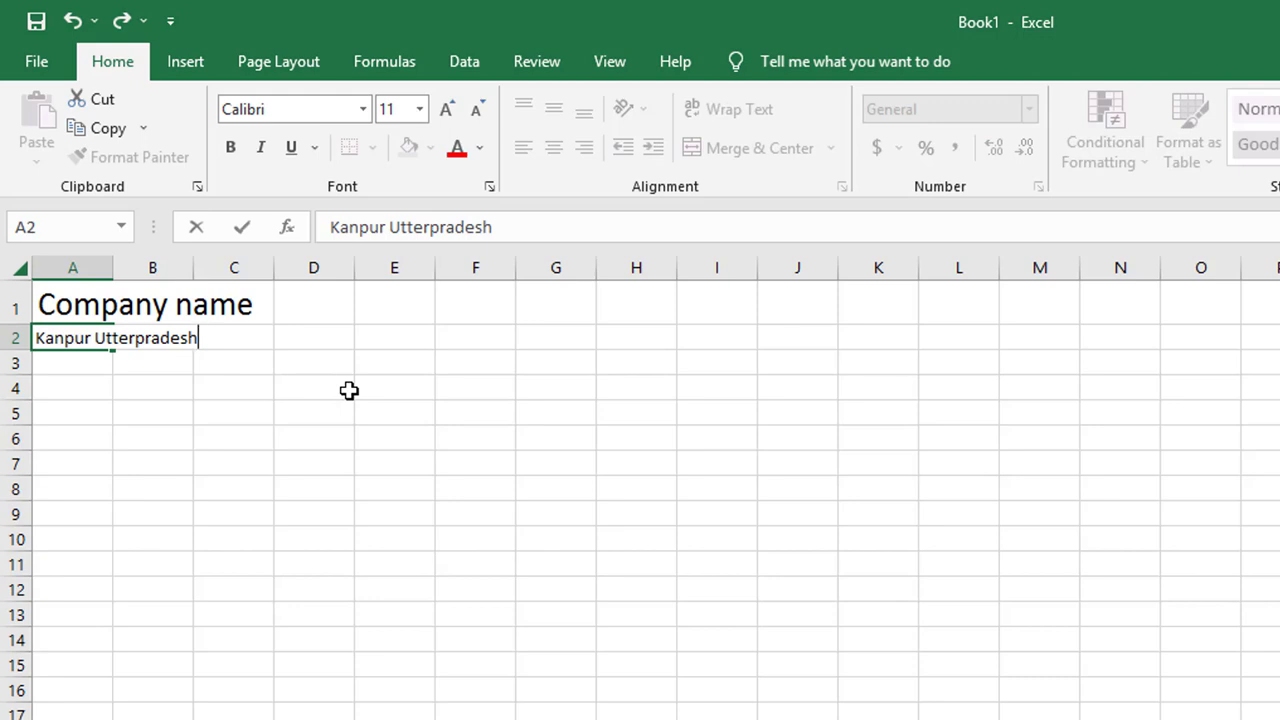
key(Return)
text(Ph)
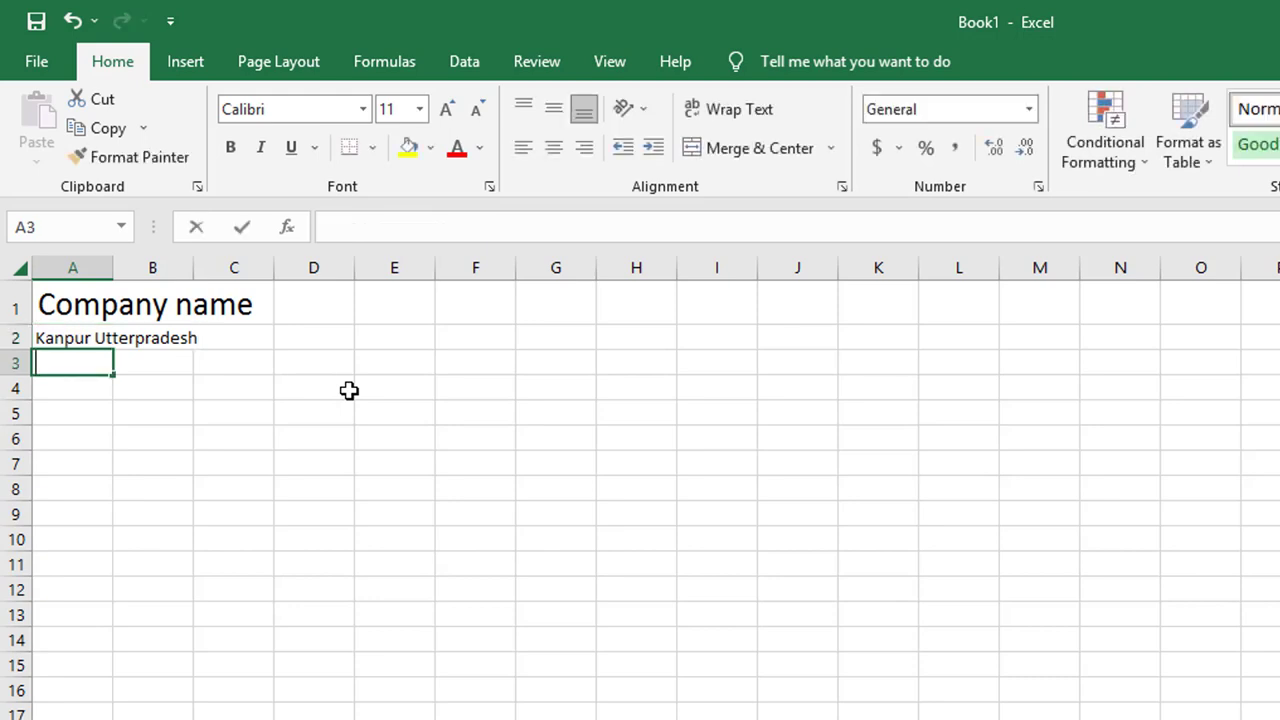
text( No )
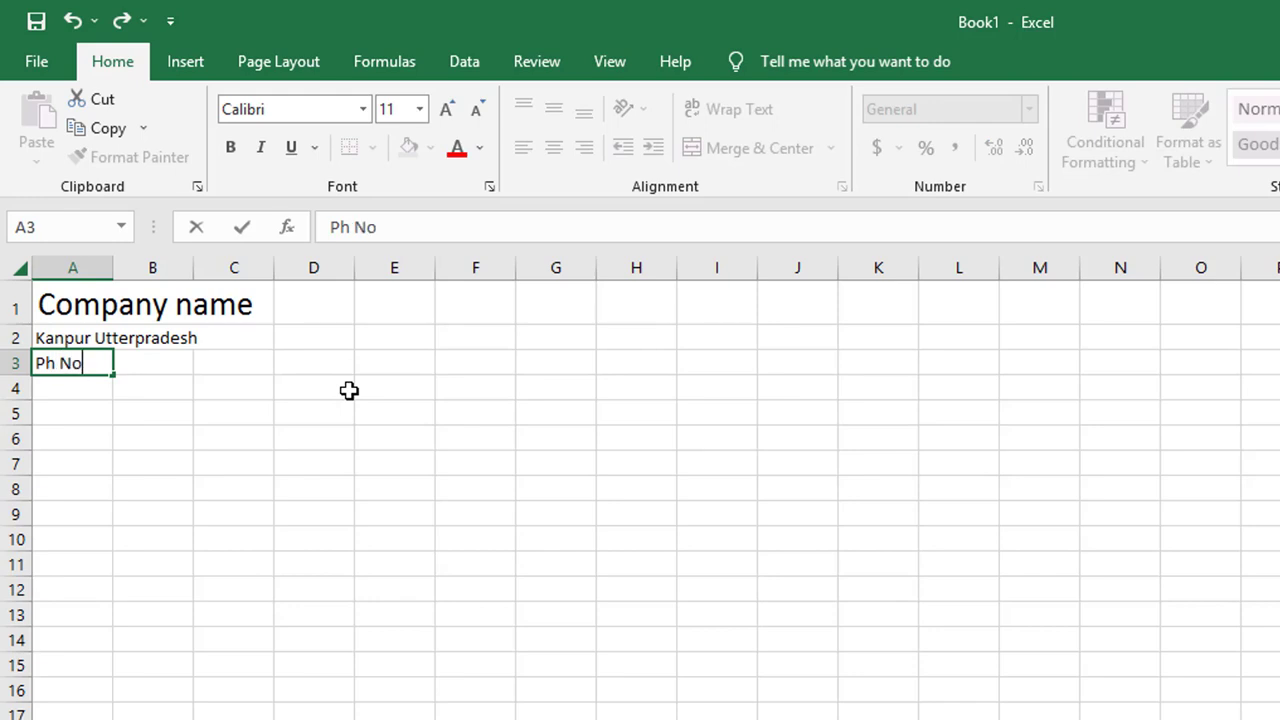
text(+91 000 000 000 0)
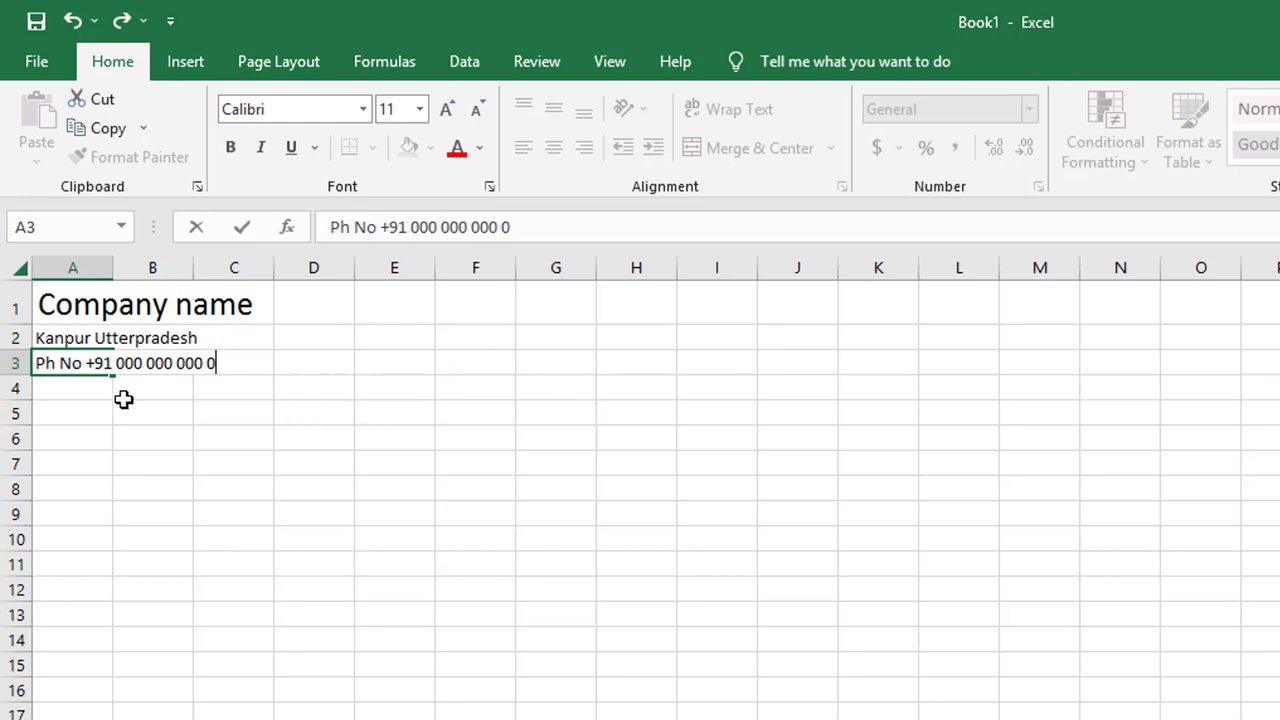
click(71, 403)
click(86, 384)
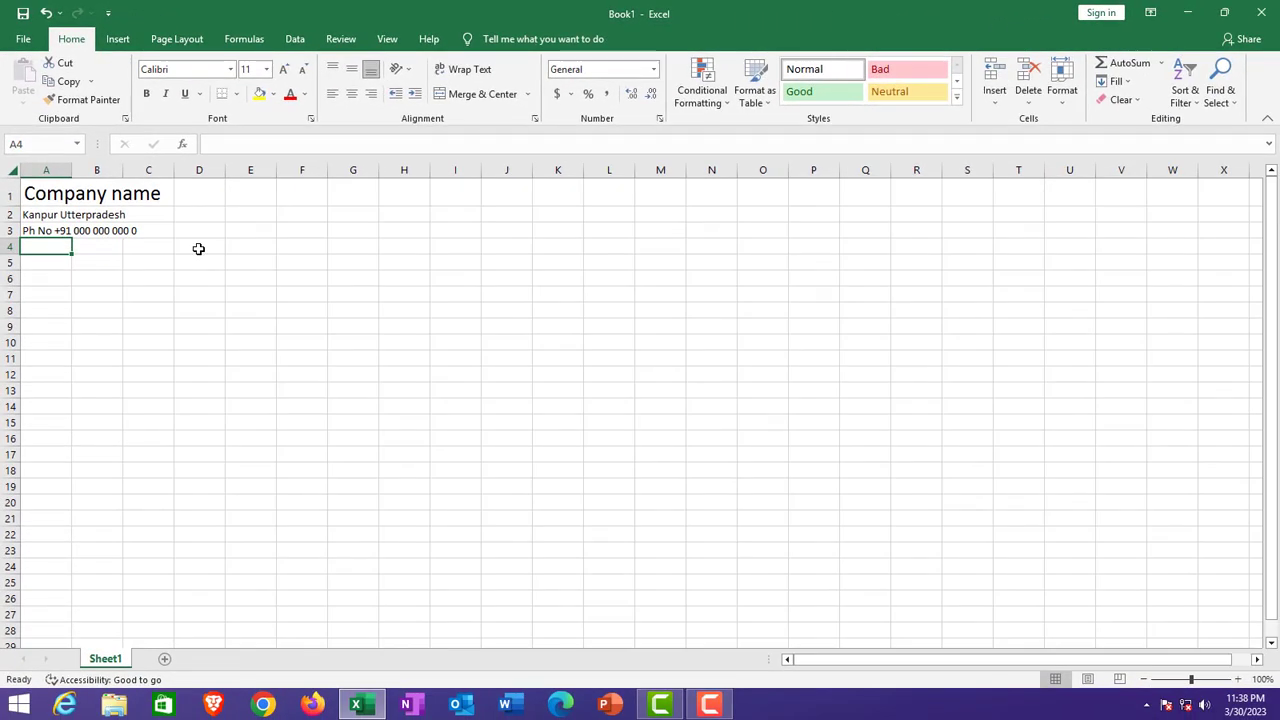
key(ctrl+p)
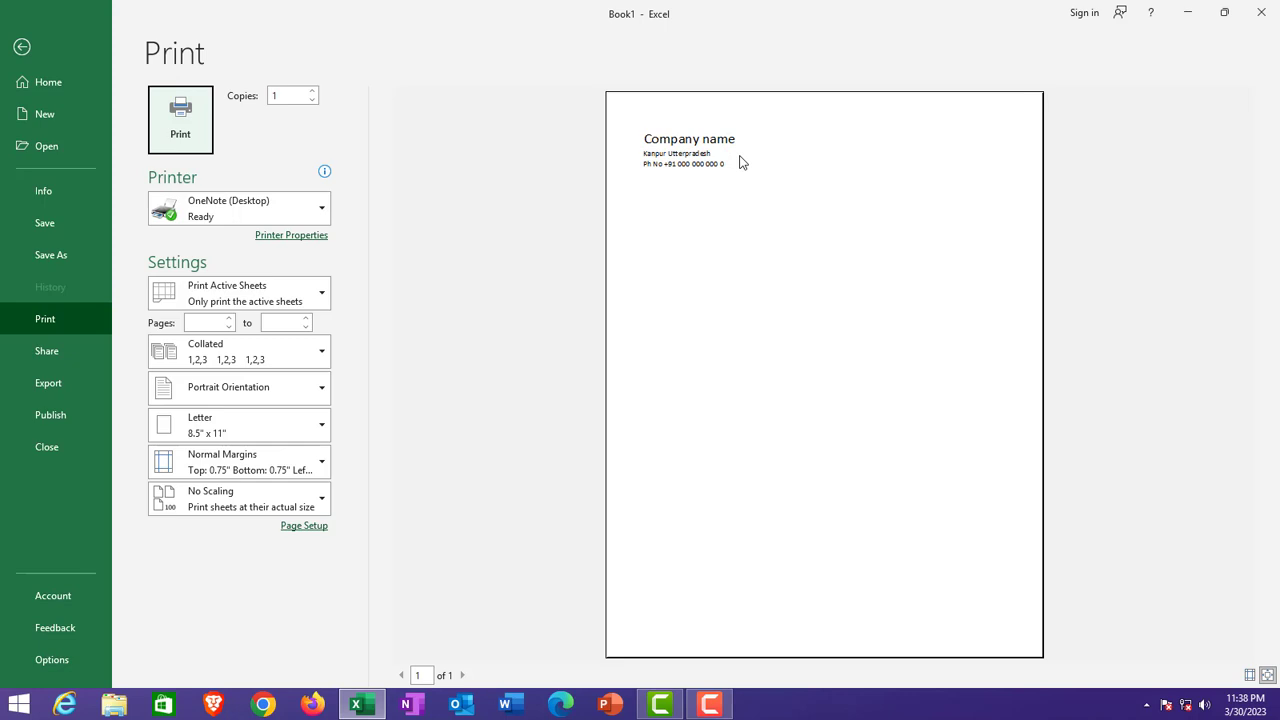
key(Escape)
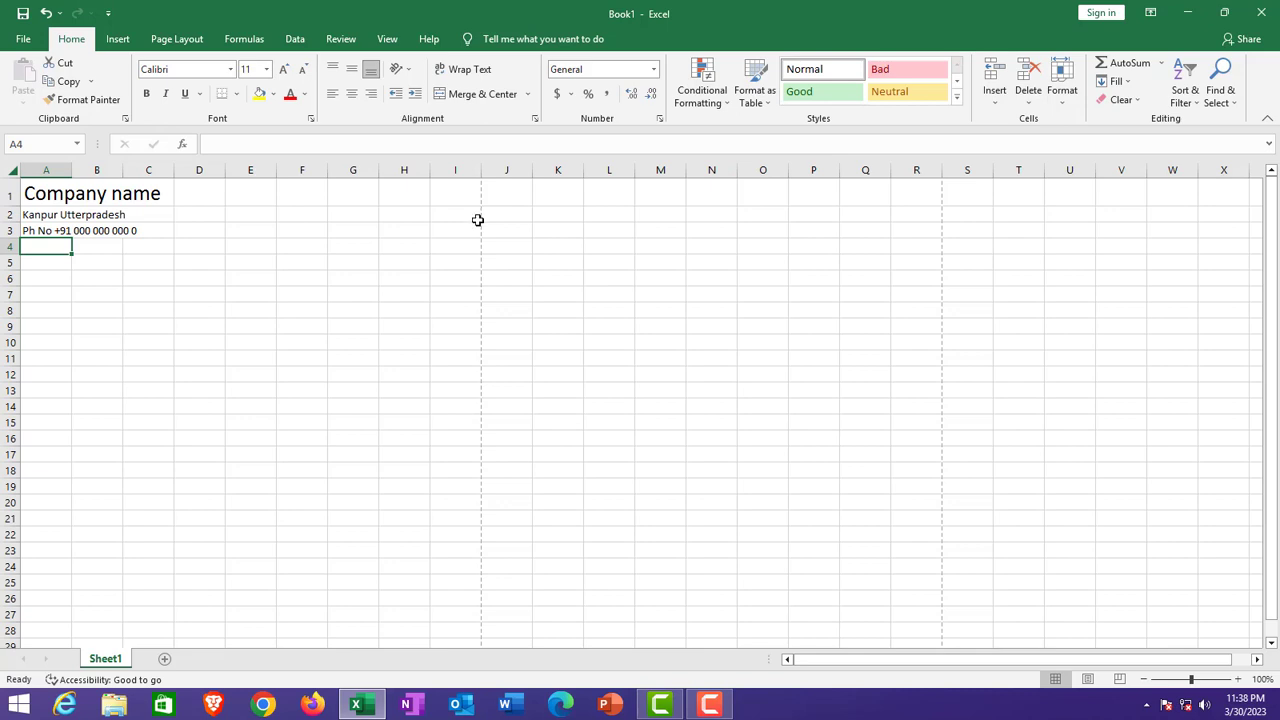
scroll(472, 210, down, 9)
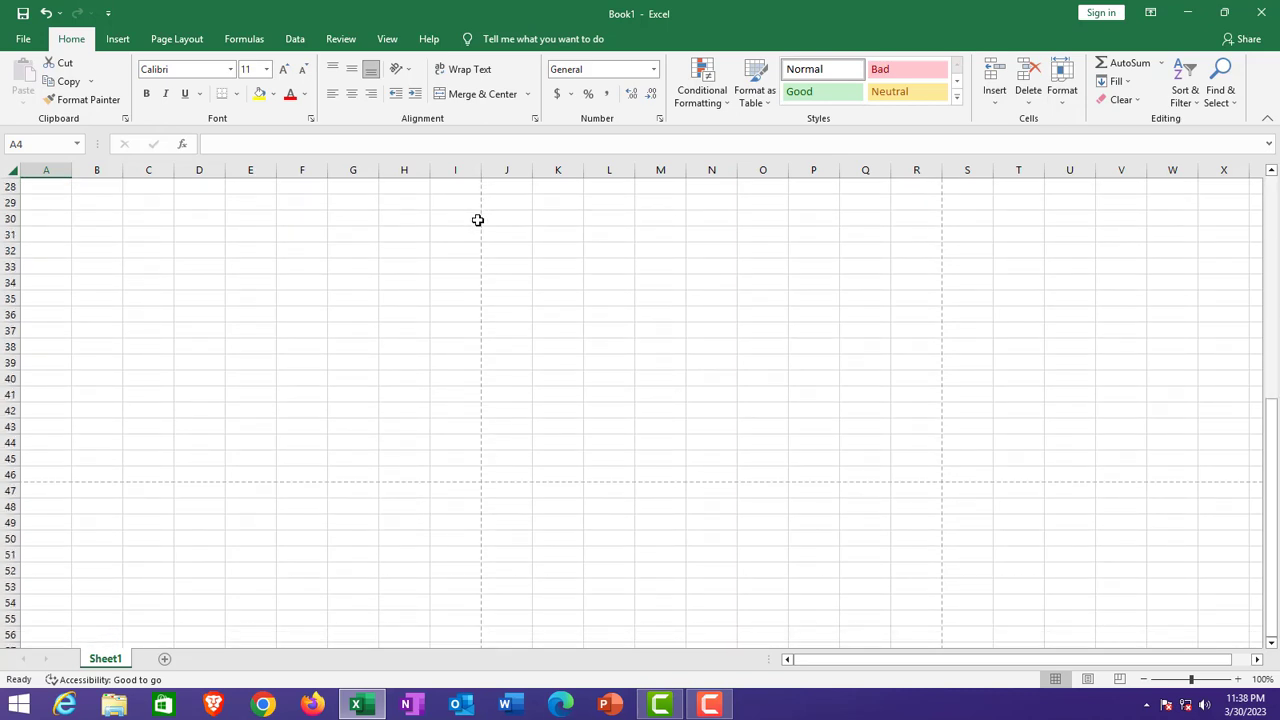
scroll(350, 471, up, 9)
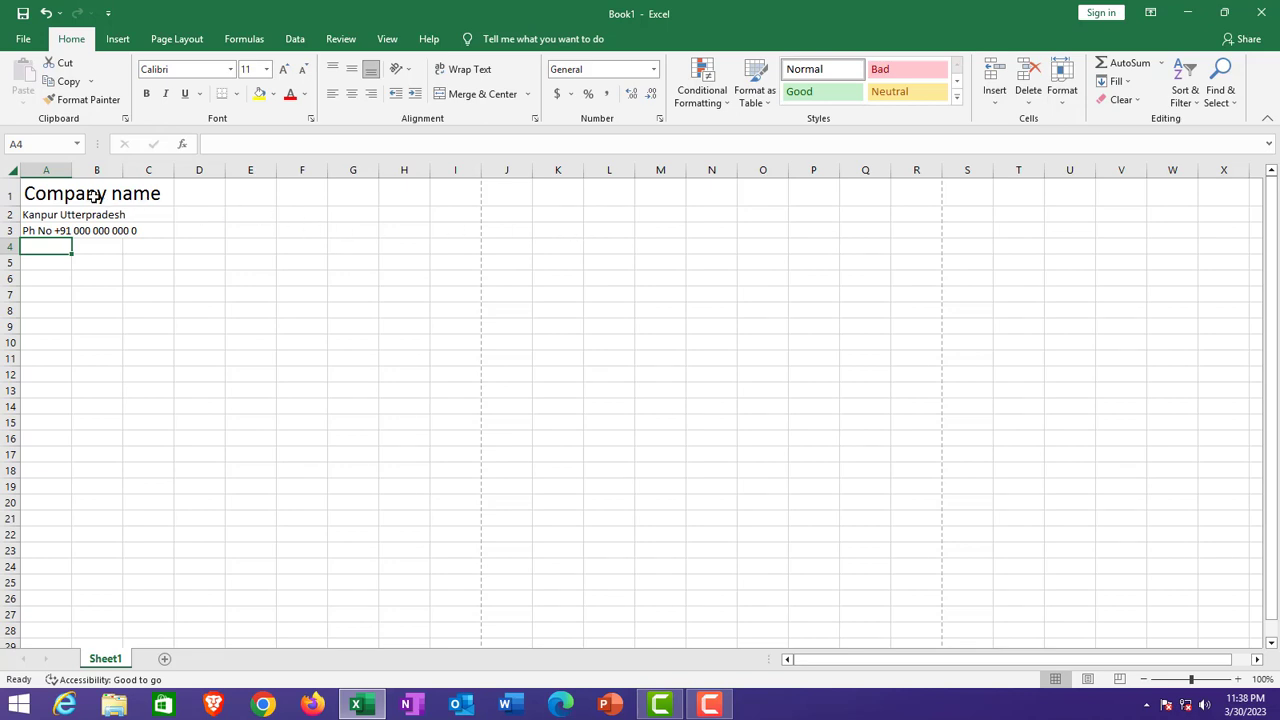
Step: Put an outside border around the header block A1:I4 and check it in print preview
drag(53, 187, 449, 240)
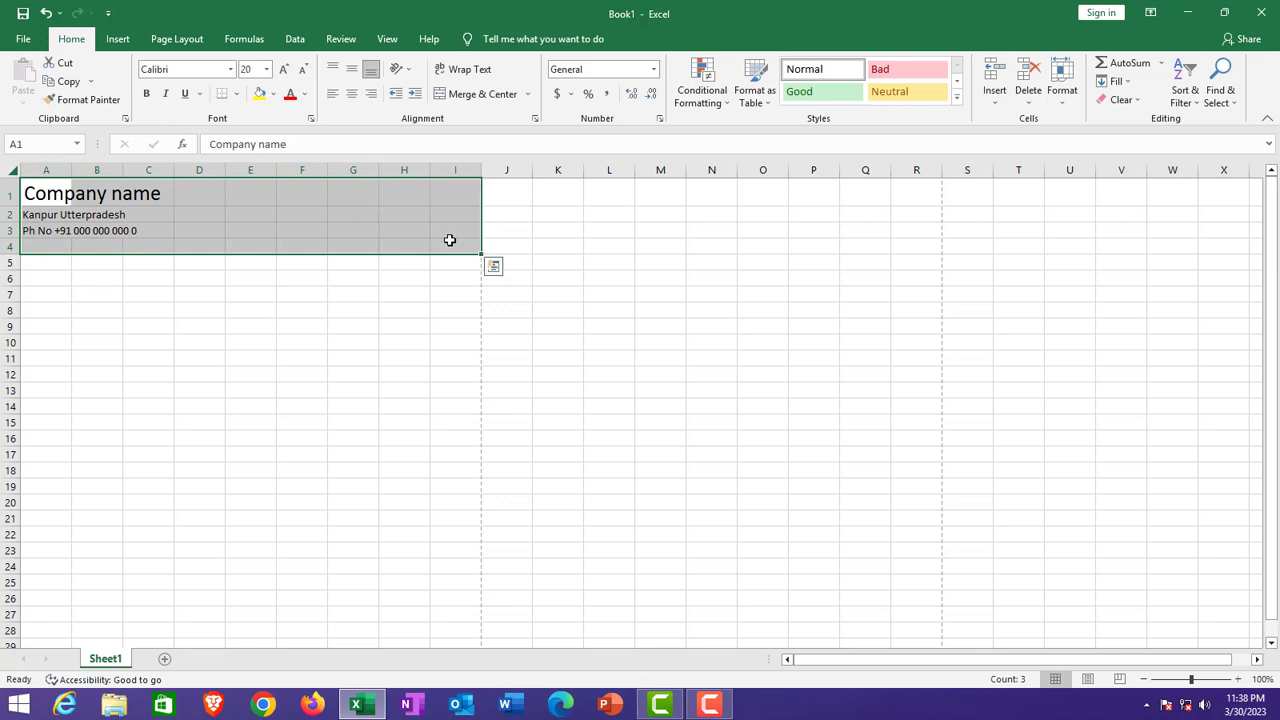
click(236, 94)
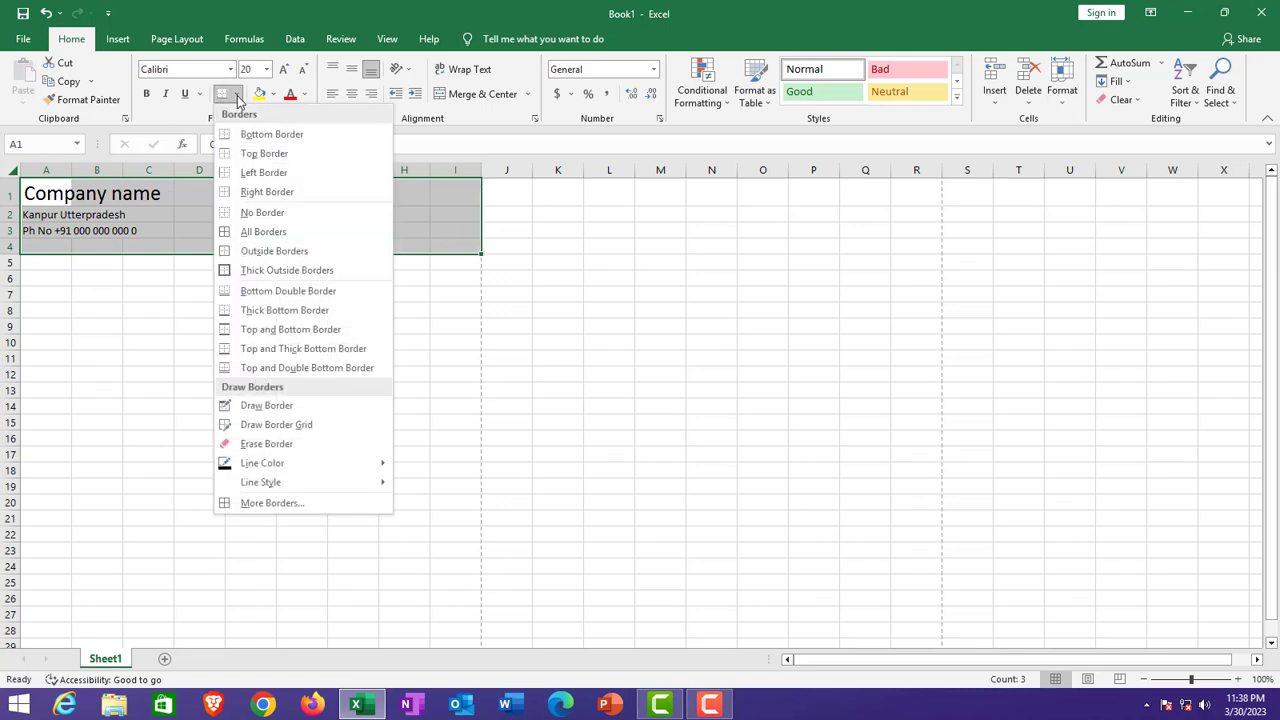
click(287, 251)
click(304, 309)
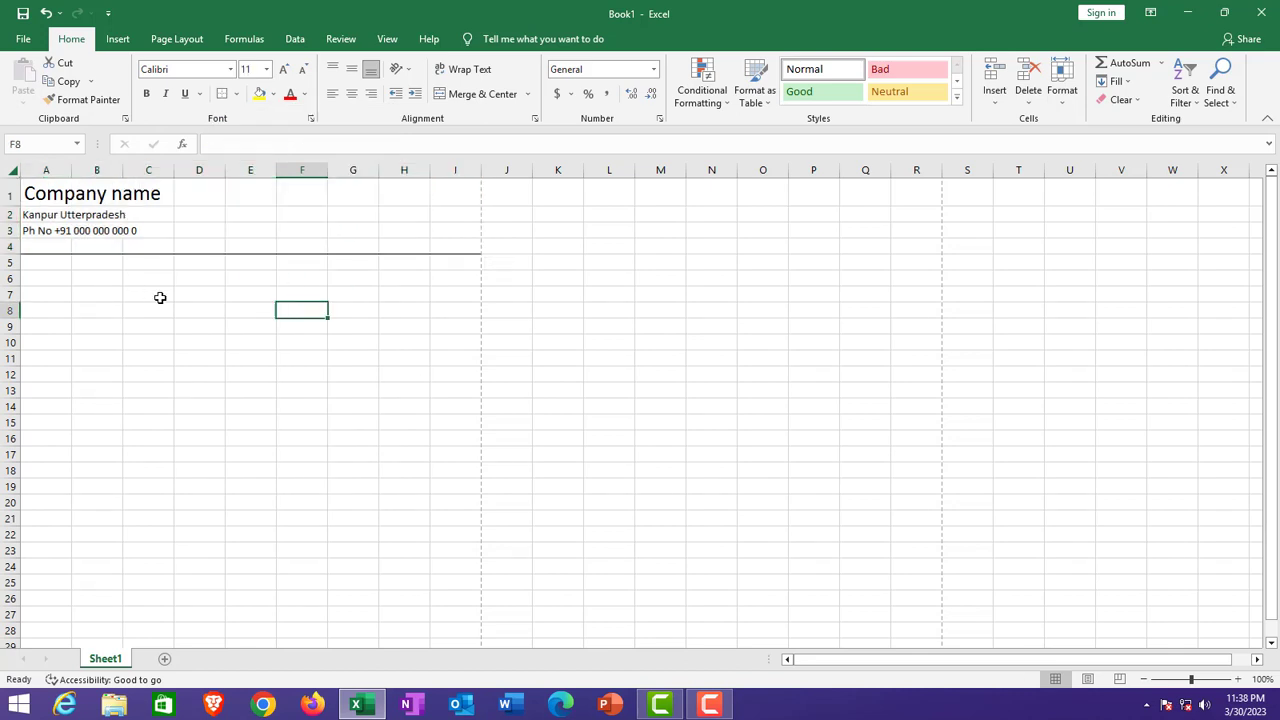
key(ctrl+p)
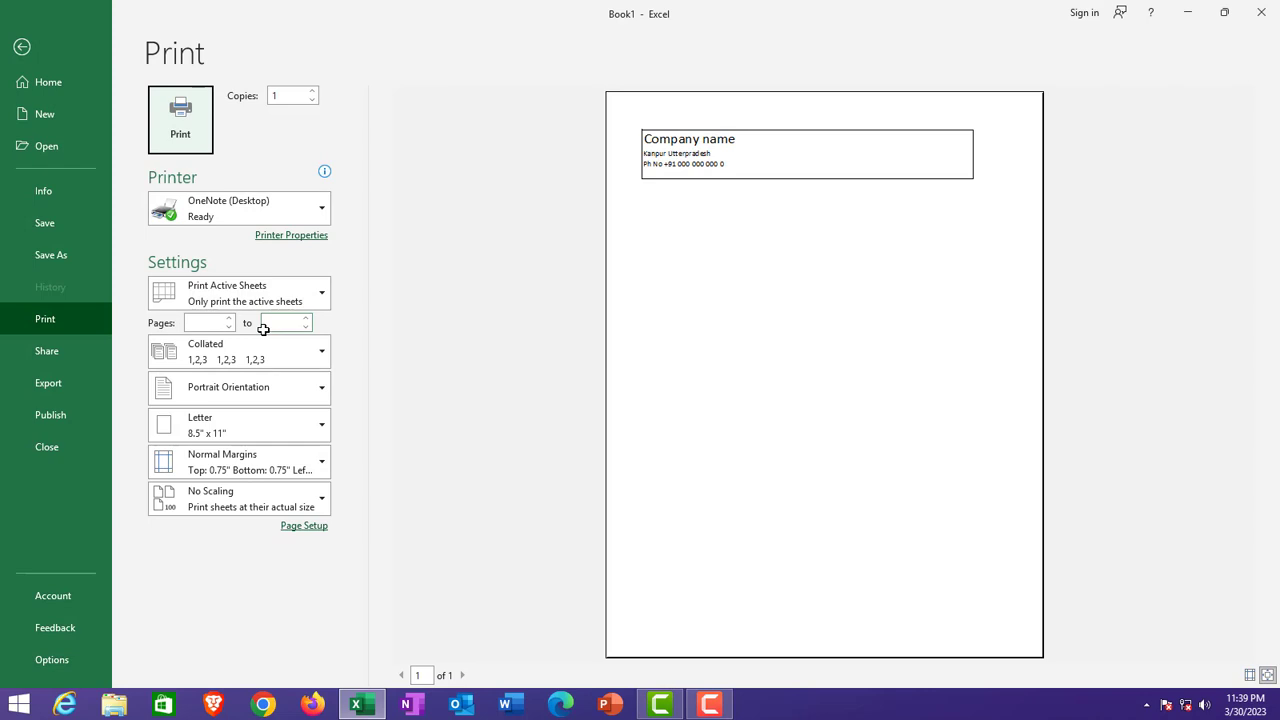
key(Escape)
scroll(263, 329, down, 10)
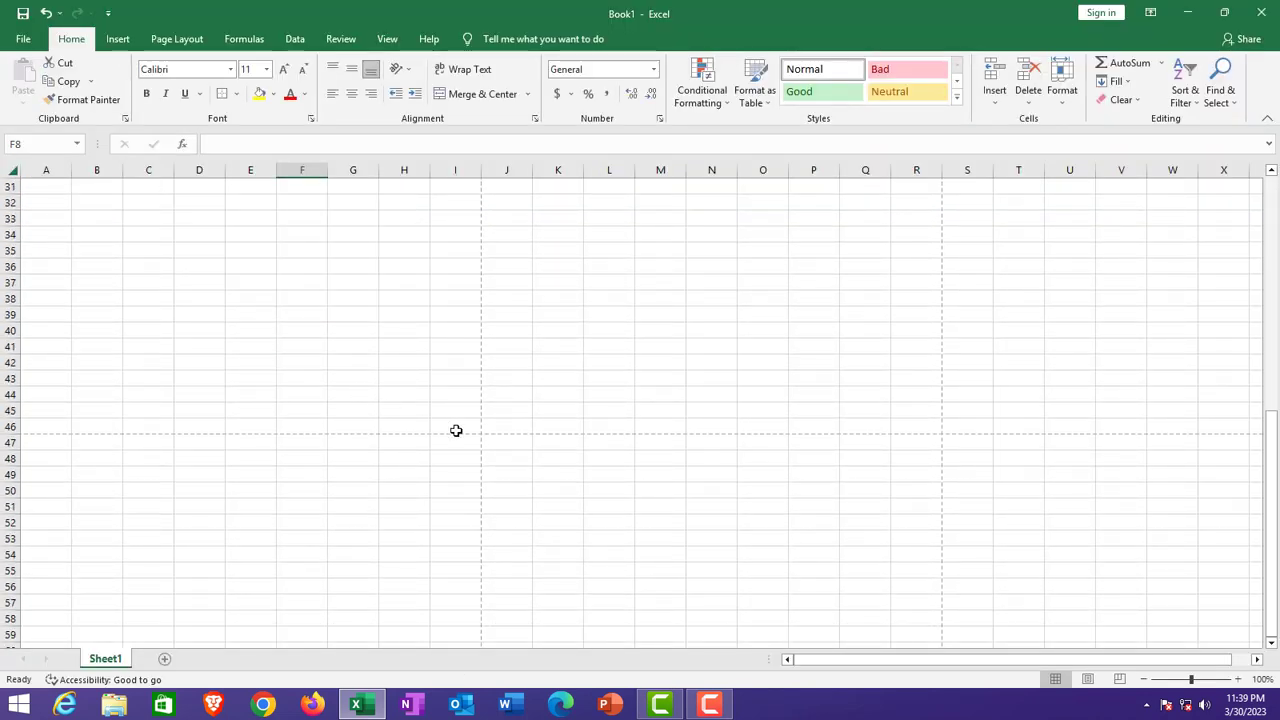
Step: Outline the footer rows A44:I46 with an outside border
drag(456, 430, 43, 400)
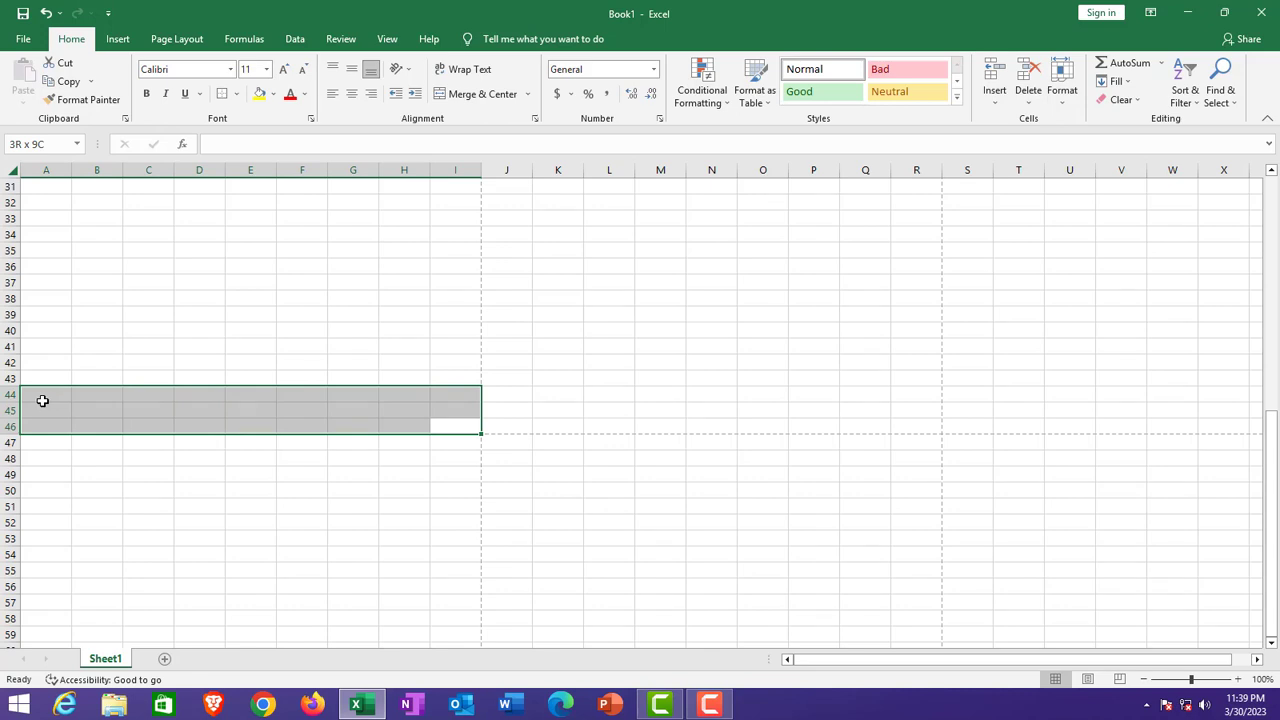
drag(43, 400, 43, 400)
click(236, 93)
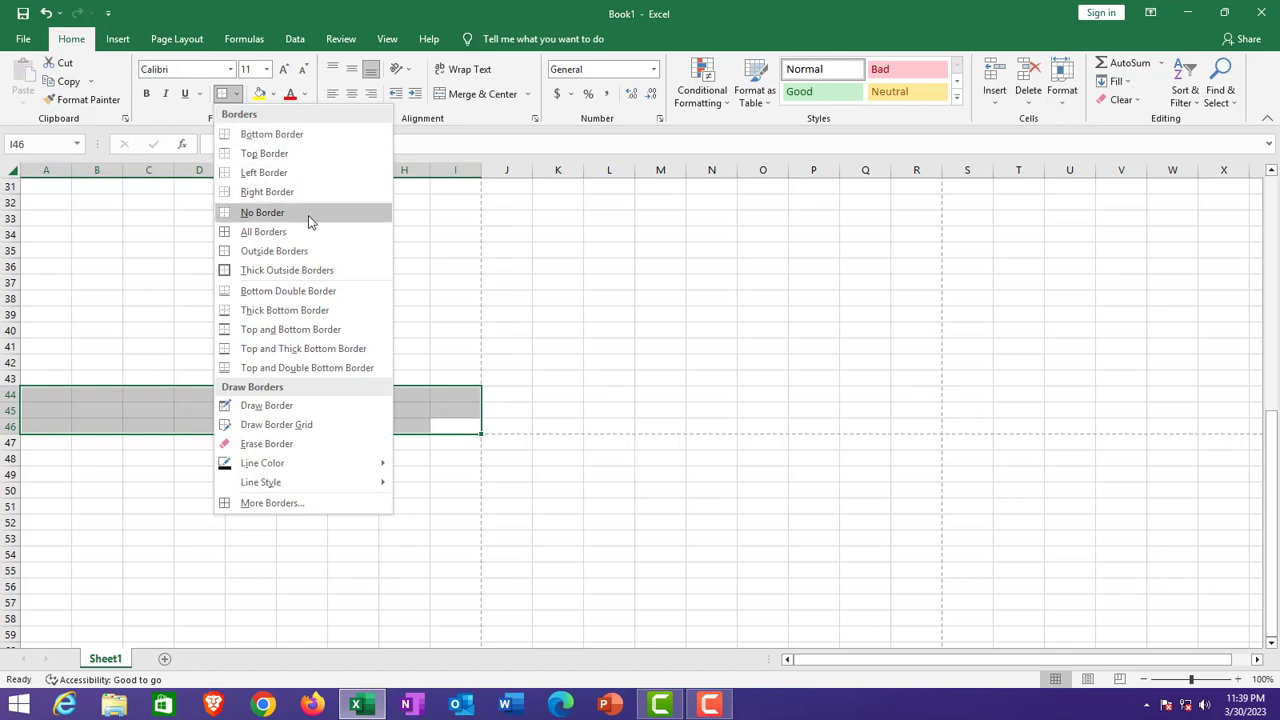
click(305, 251)
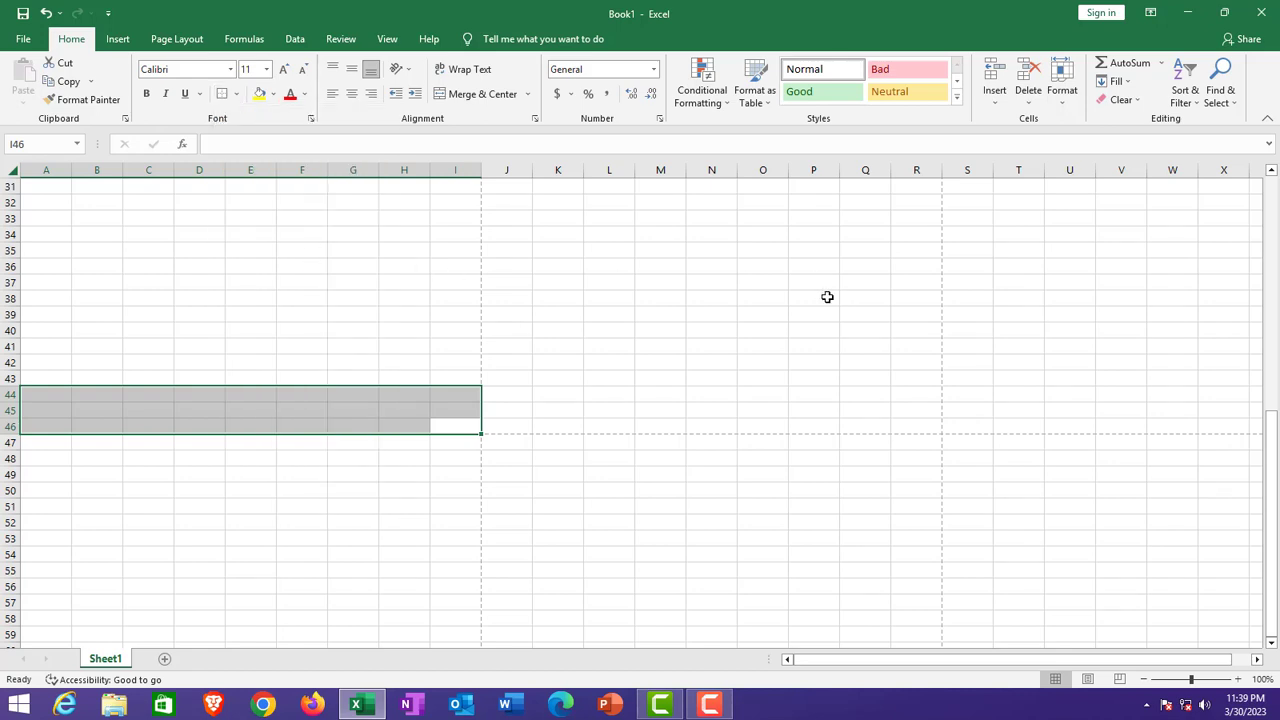
click(660, 378)
scroll(320, 378, up, 5)
scroll(320, 380, up, 5)
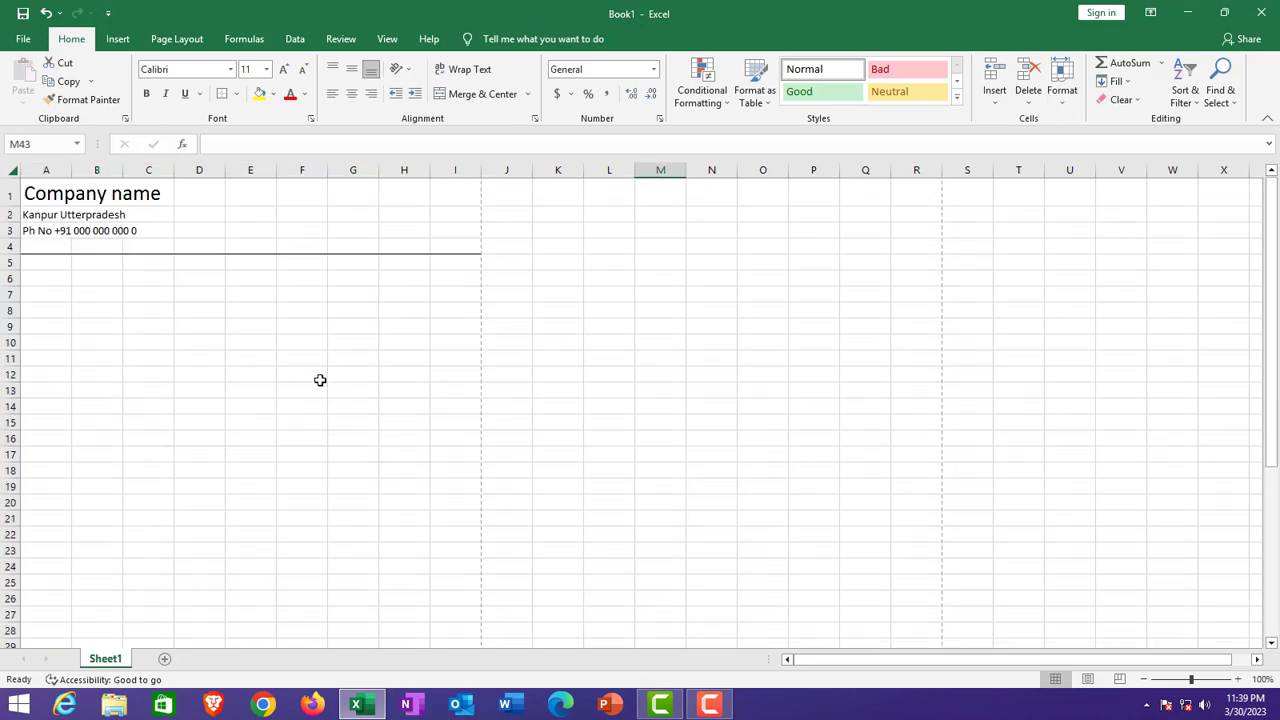
scroll(320, 380, down, 9)
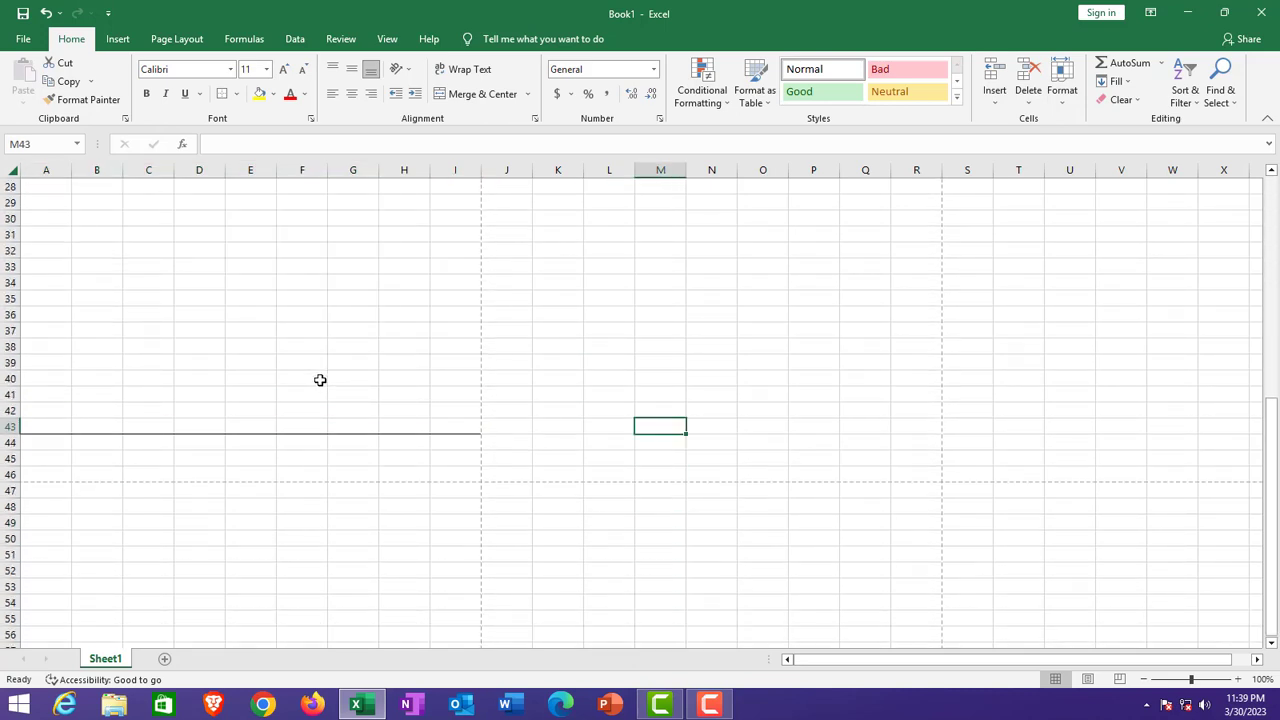
Step: Fill the footer rows A44:I46 with grey
drag(43, 443, 449, 471)
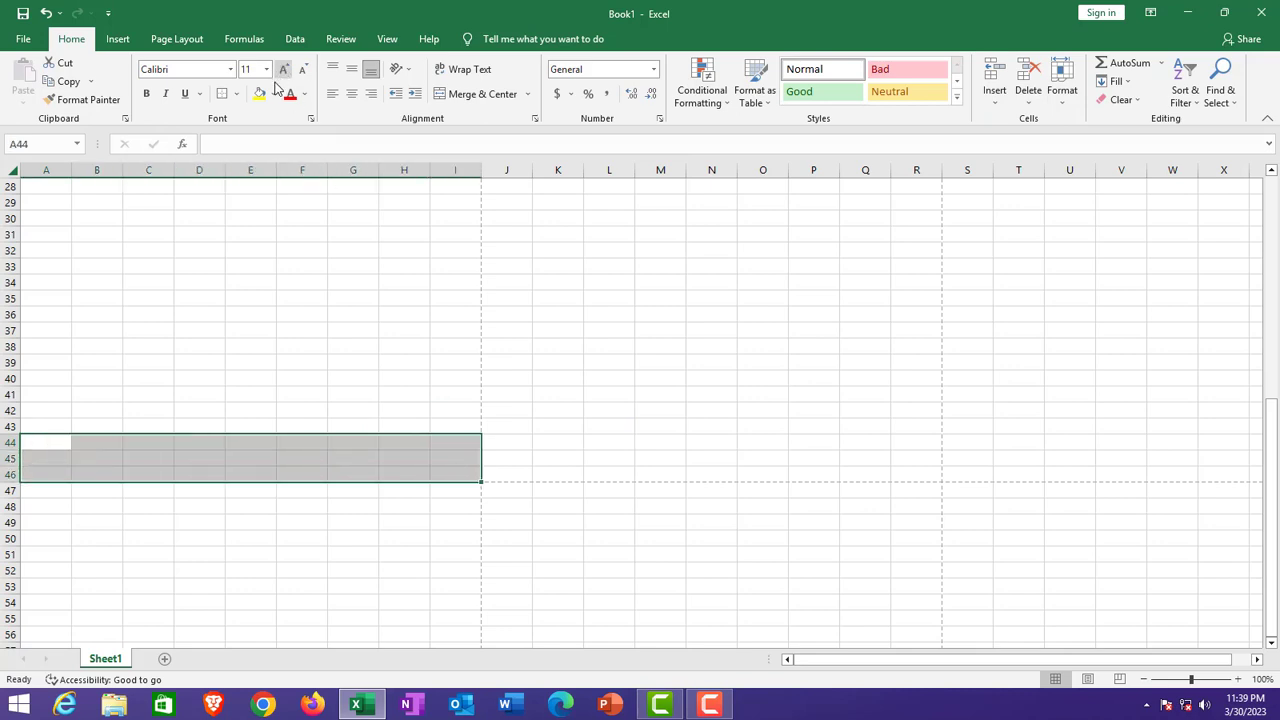
click(275, 94)
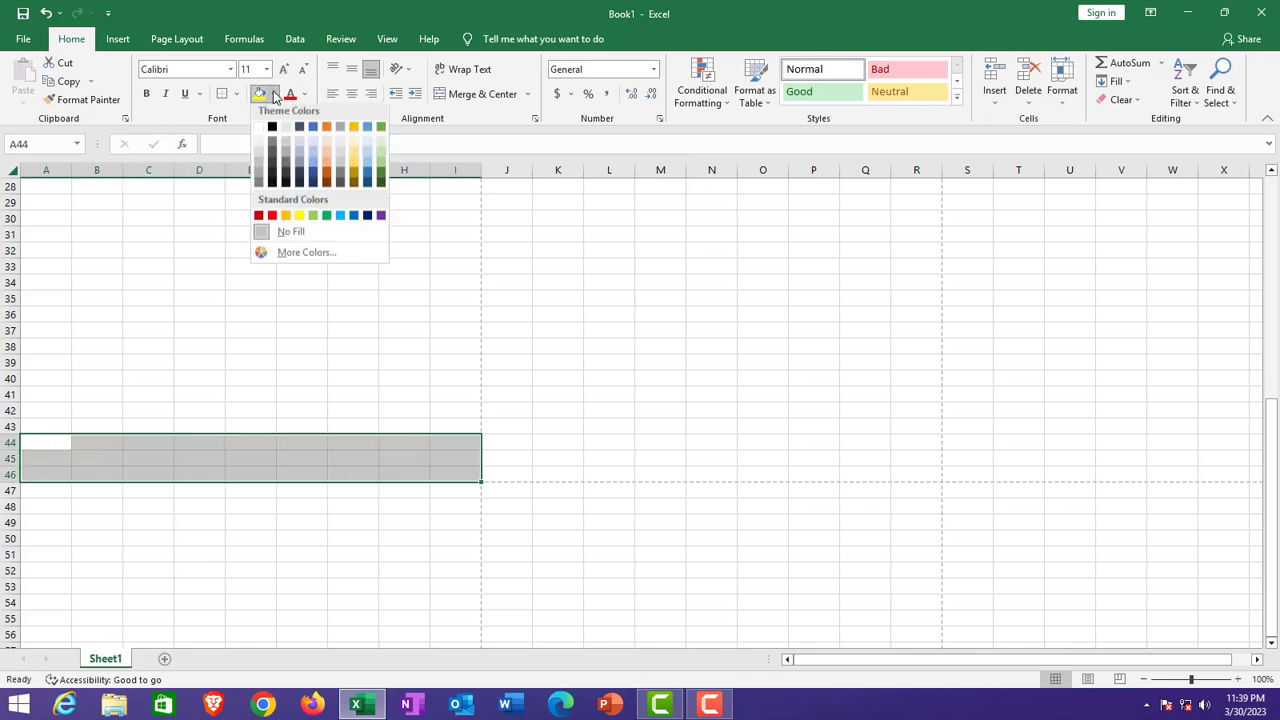
click(259, 179)
click(543, 374)
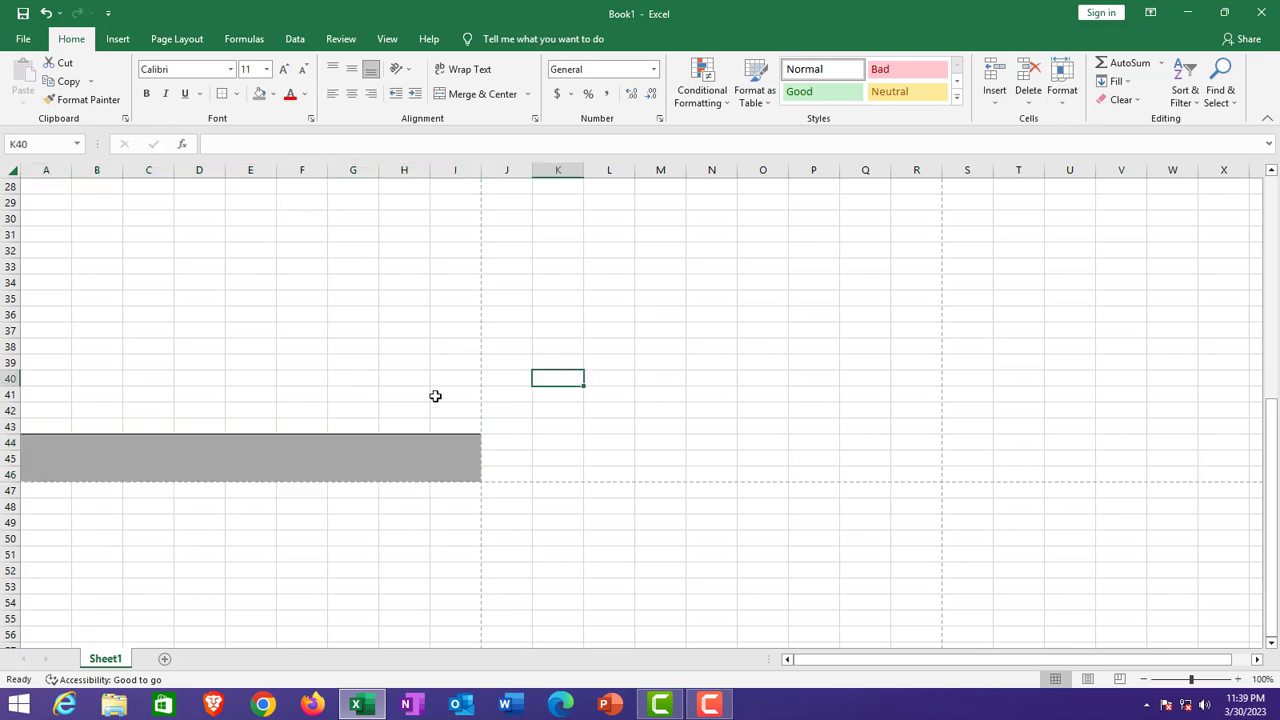
scroll(432, 398, up, 5)
scroll(432, 398, up, 4)
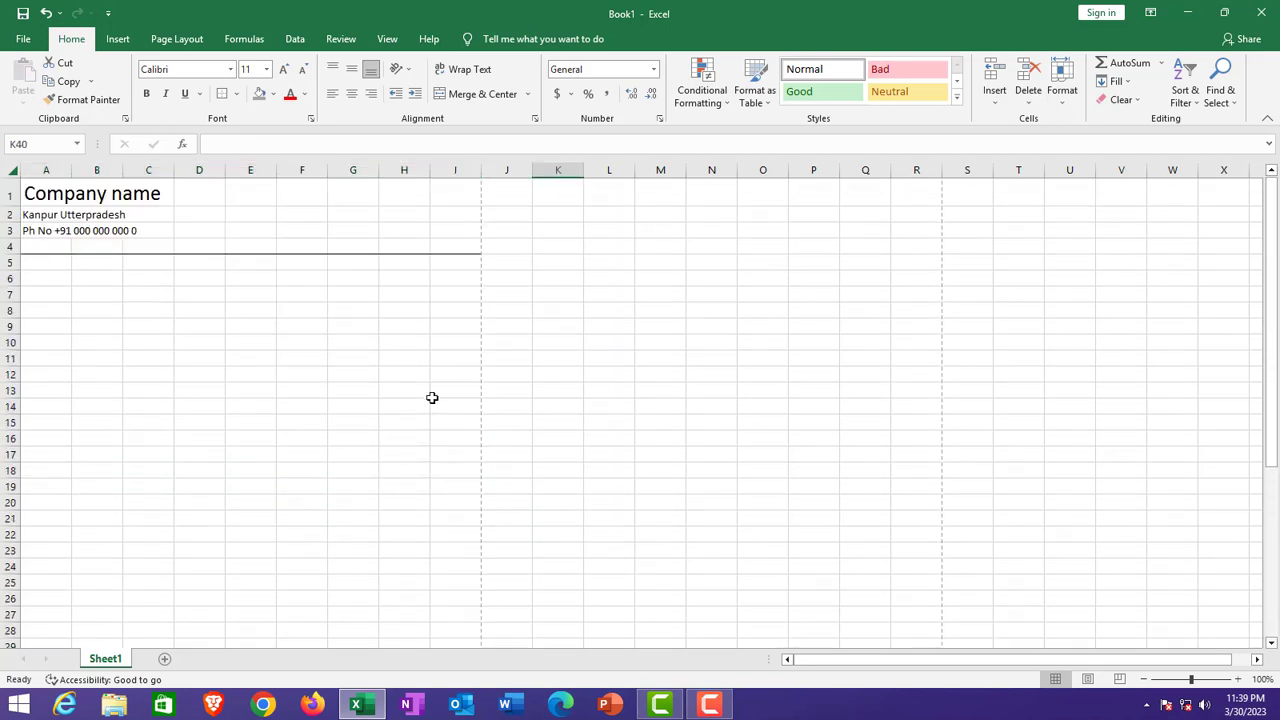
Step: Fill the header block A1:I4 with grey
click(46, 192)
drag(46, 192, 453, 246)
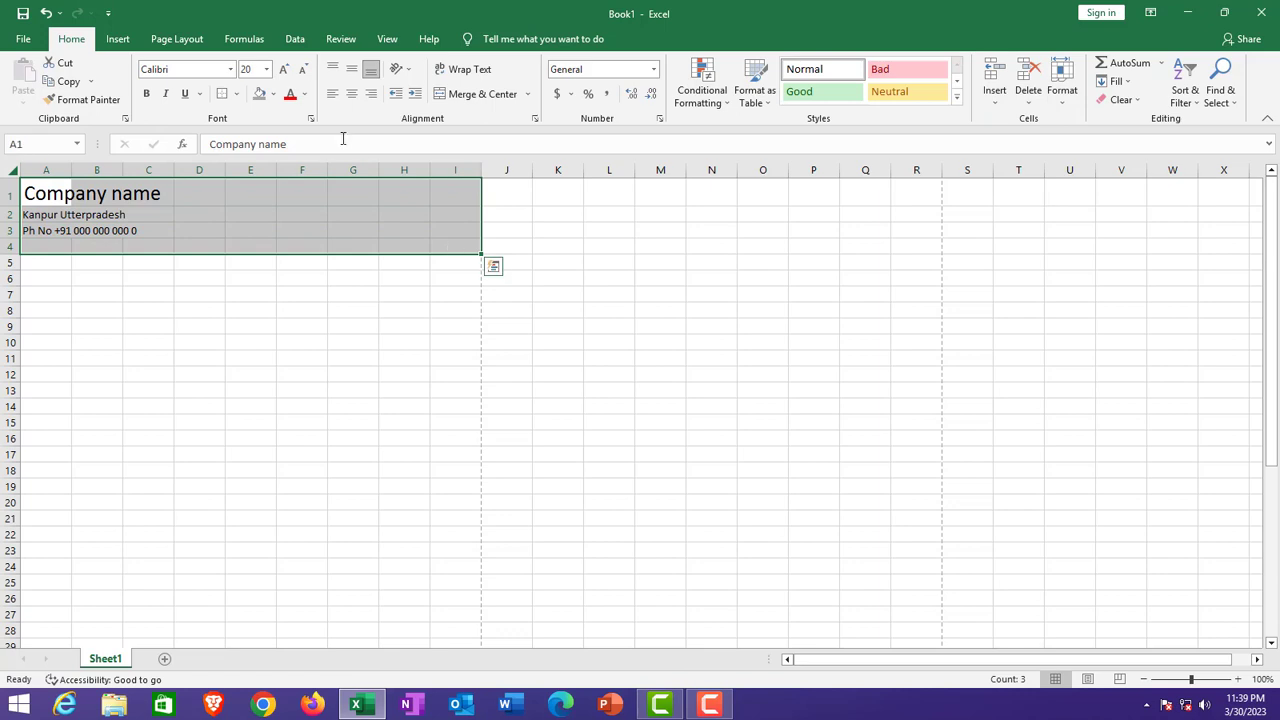
click(259, 94)
click(285, 308)
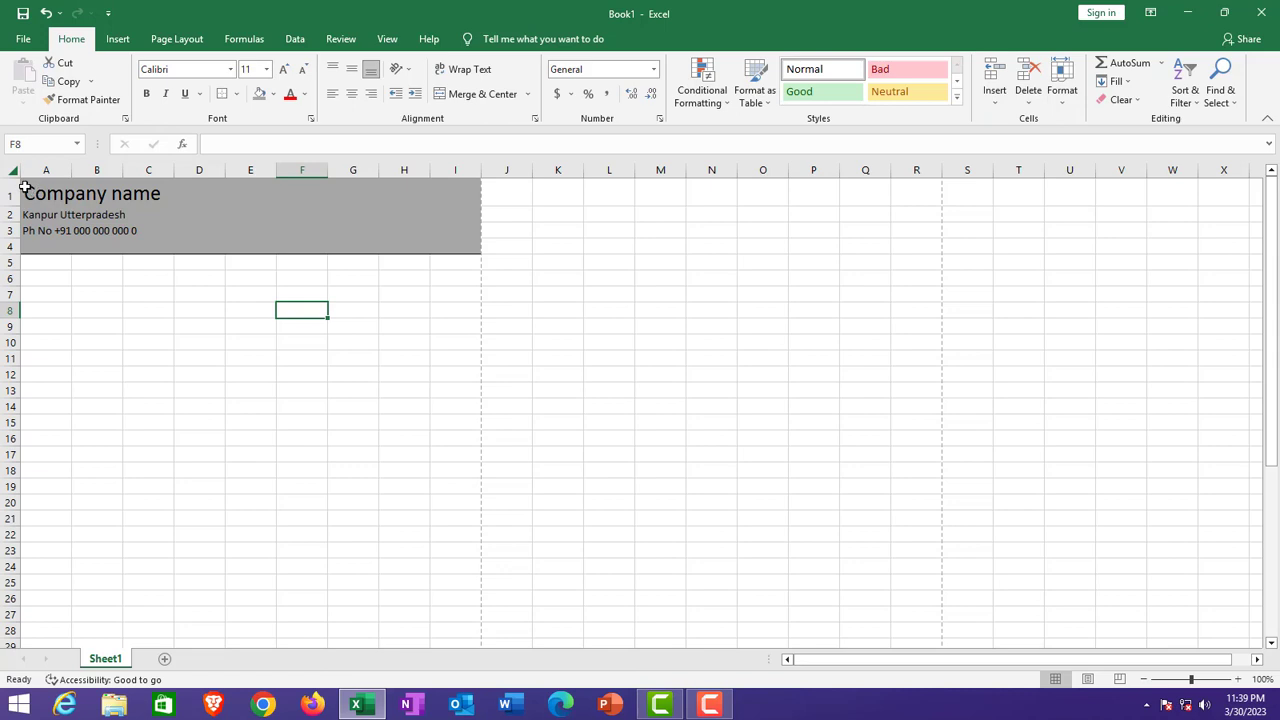
Step: Make the header text in A1:D4 white and check it in print preview
drag(30, 190, 176, 242)
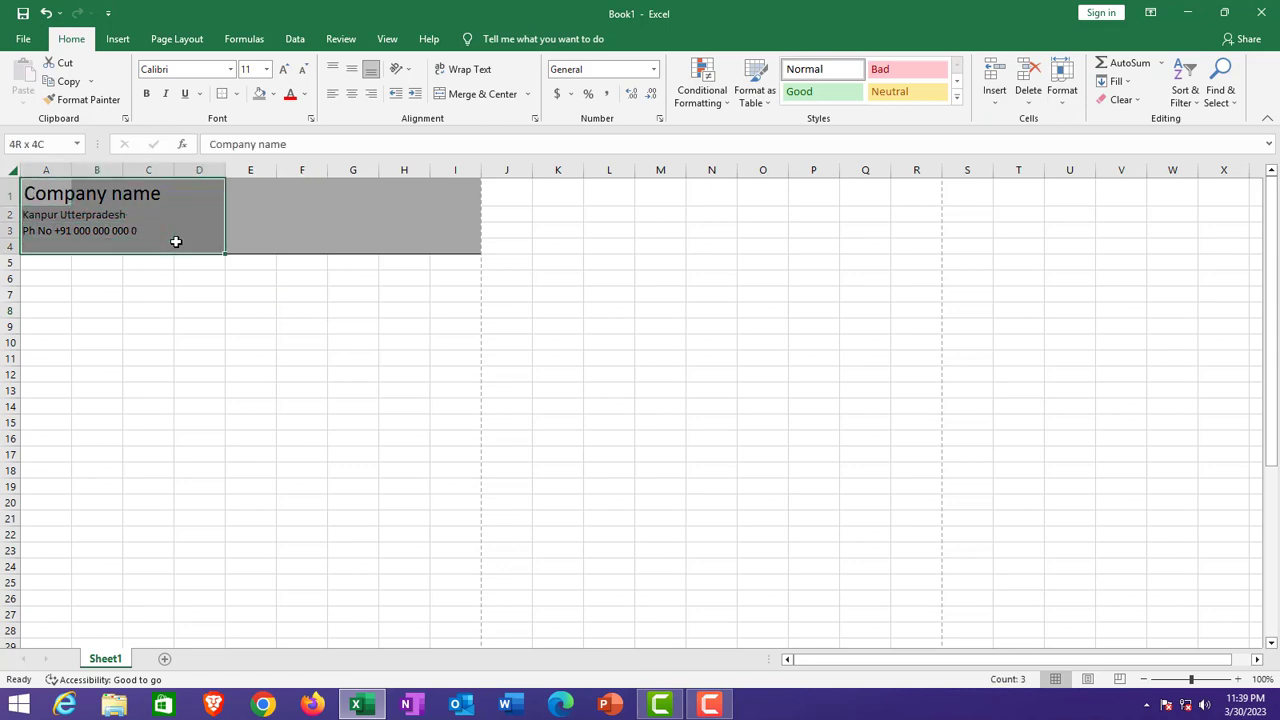
click(304, 93)
click(291, 149)
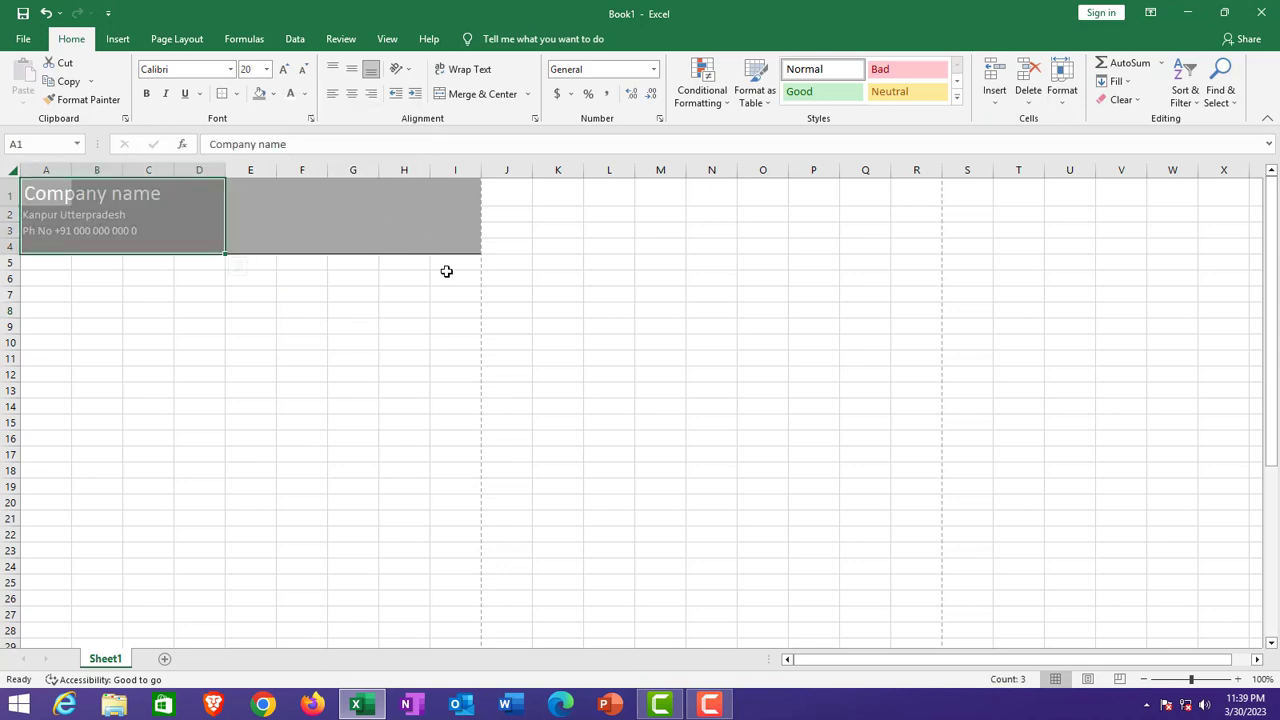
click(412, 278)
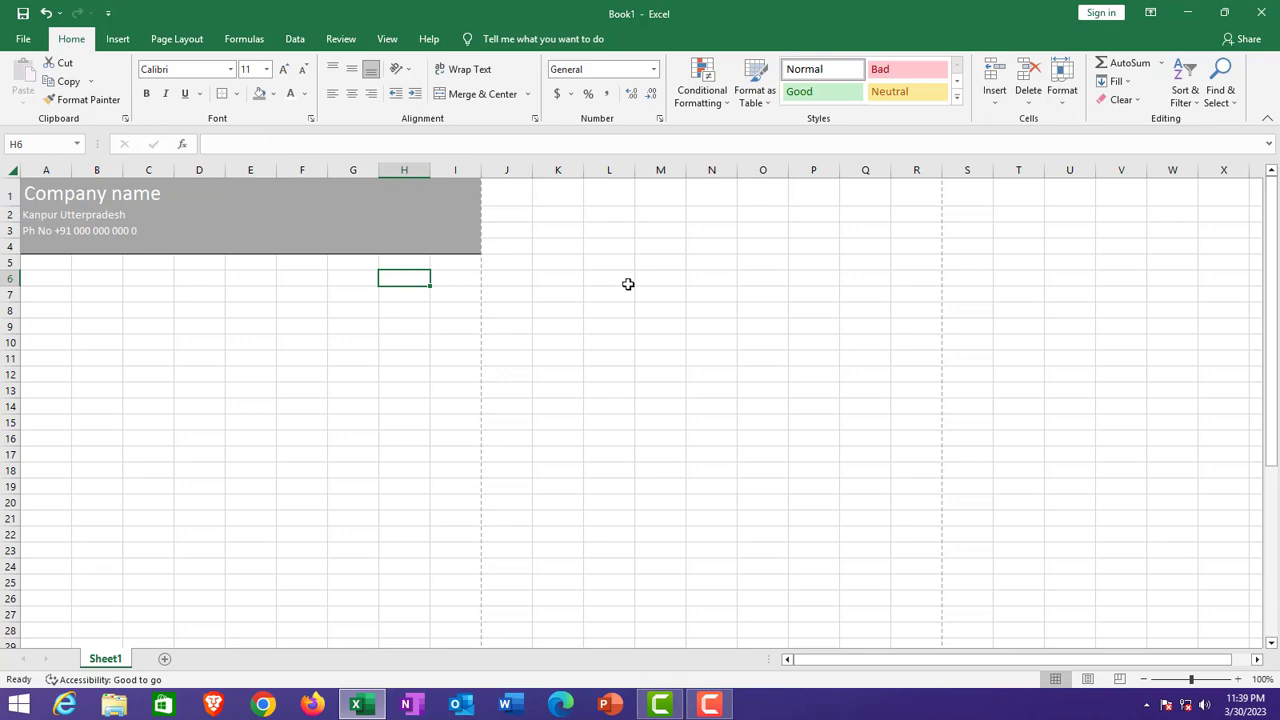
key(ctrl+p)
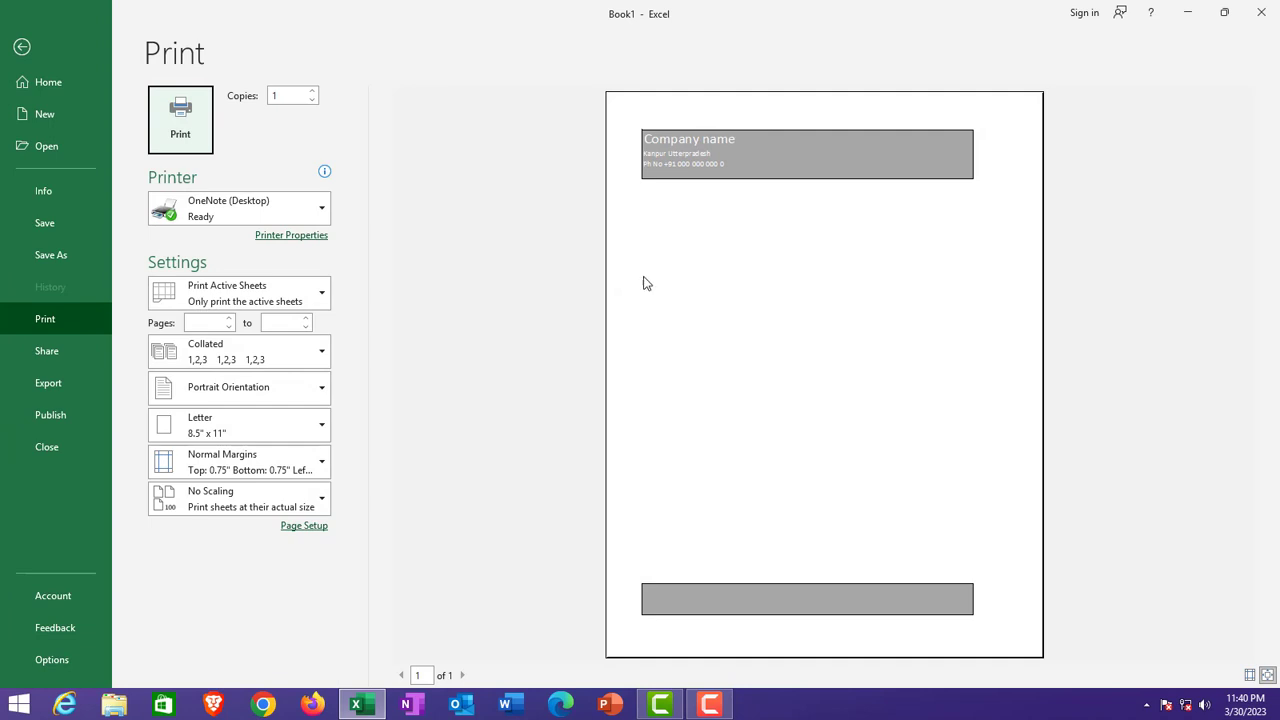
key(Escape)
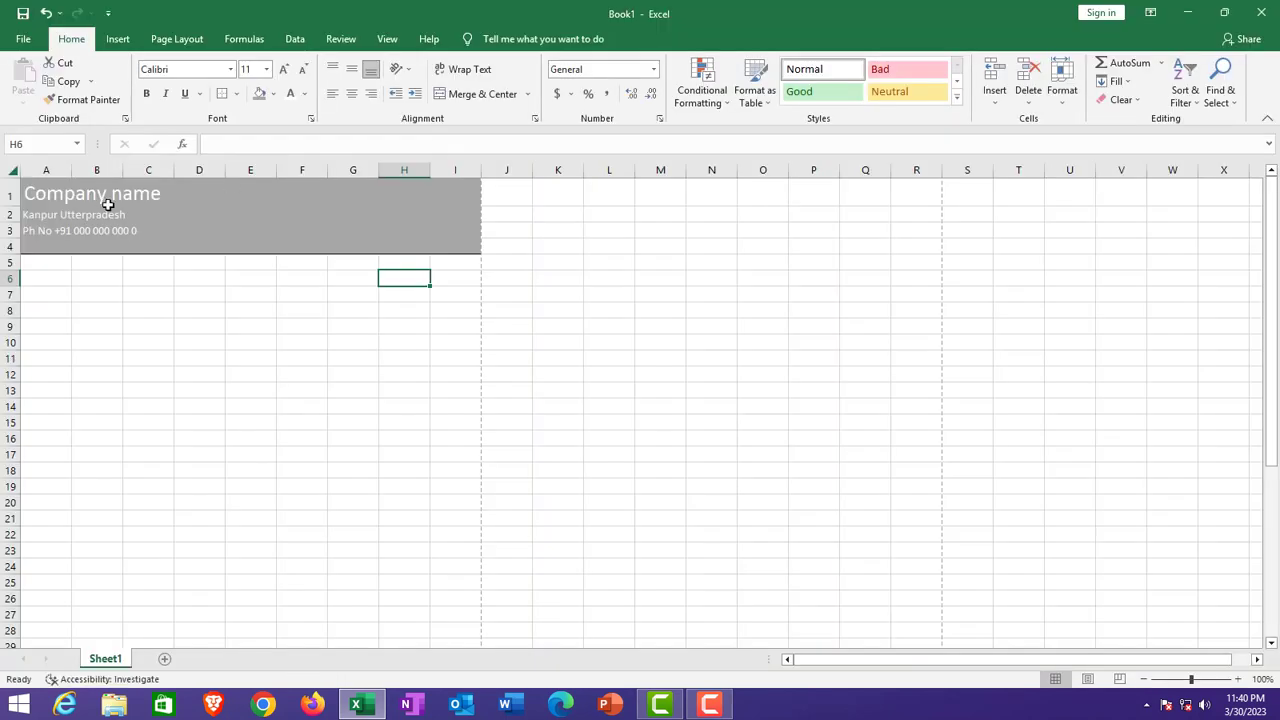
Step: Try enlarging the address and phone lines in rows 2–3
drag(59, 219, 126, 234)
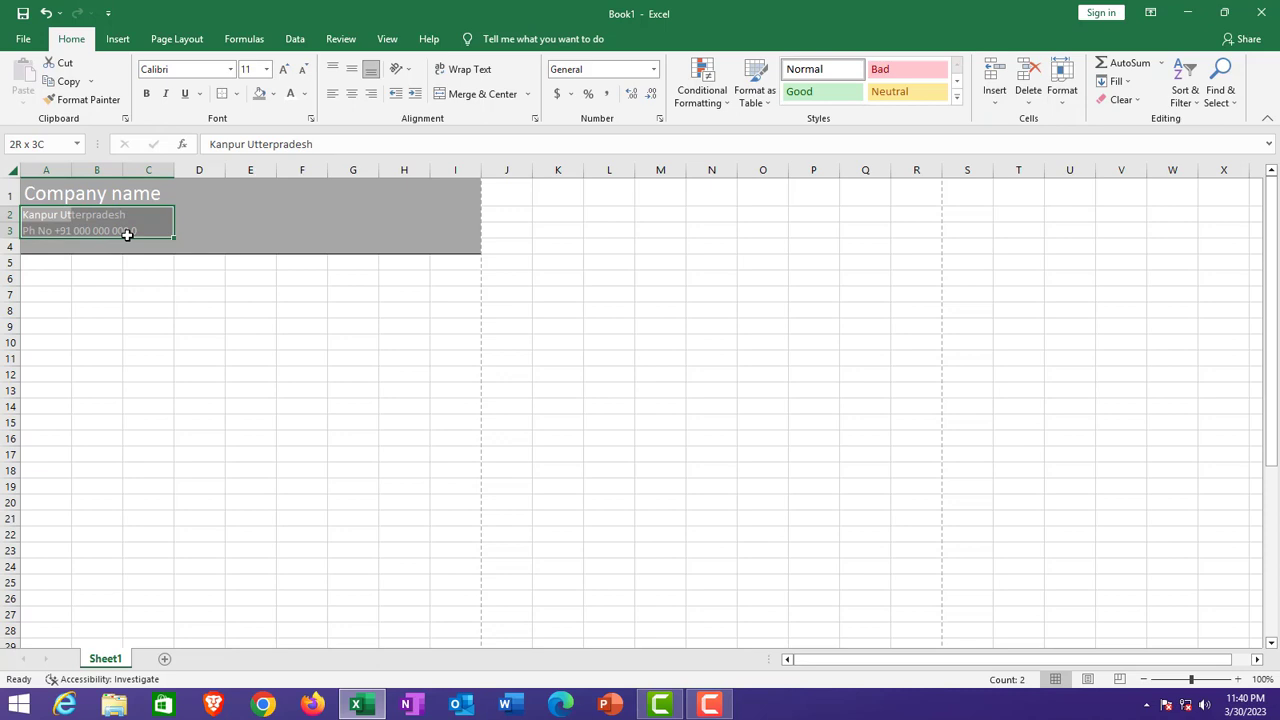
click(284, 69)
click(284, 69)
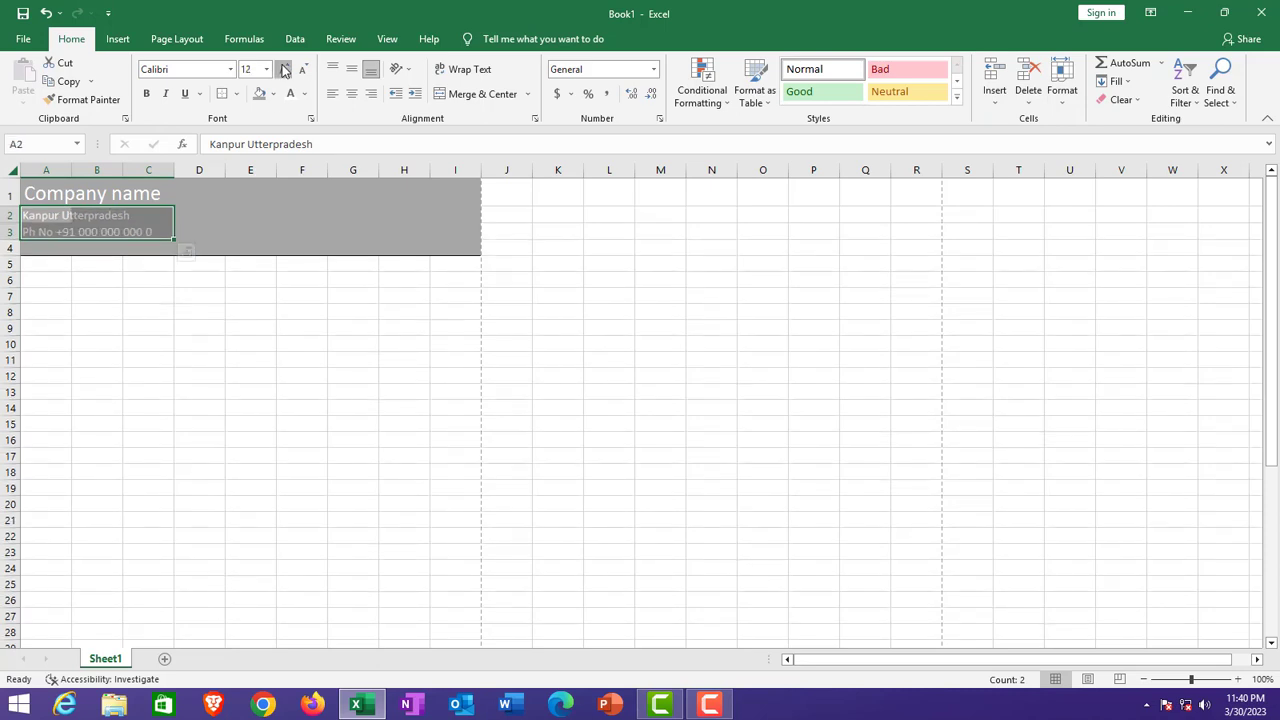
click(302, 197)
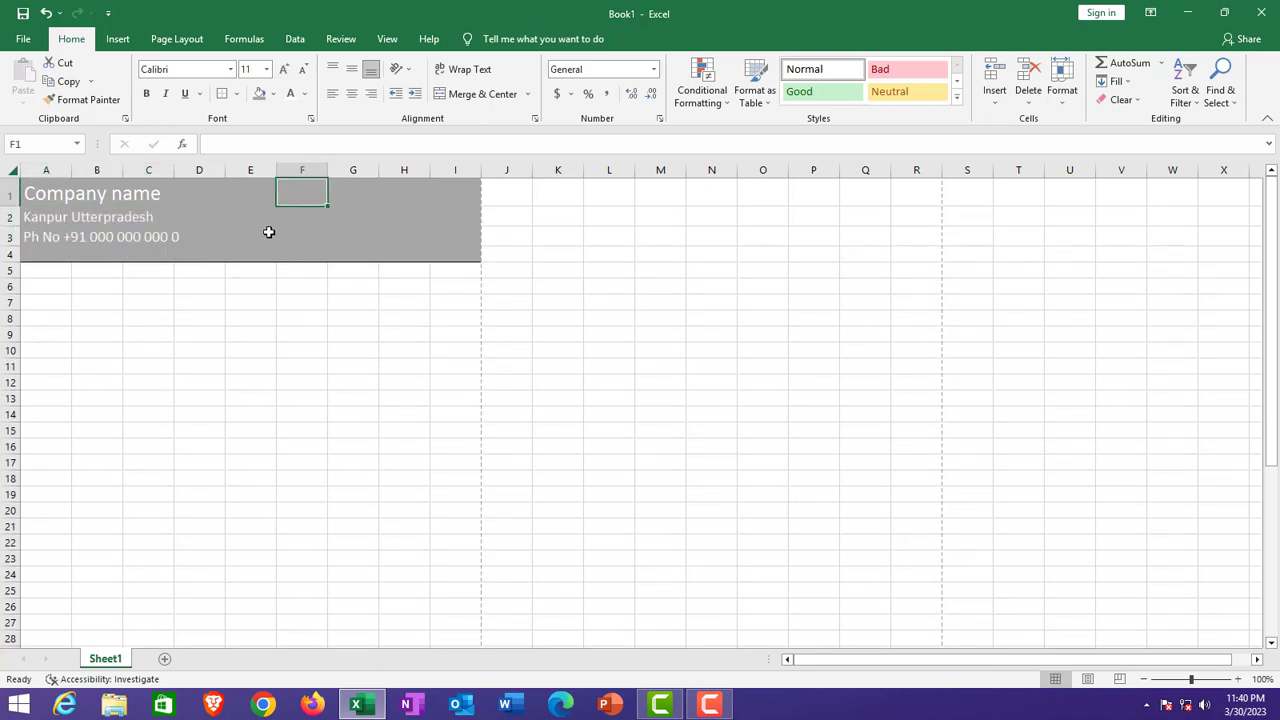
click(305, 70)
click(259, 244)
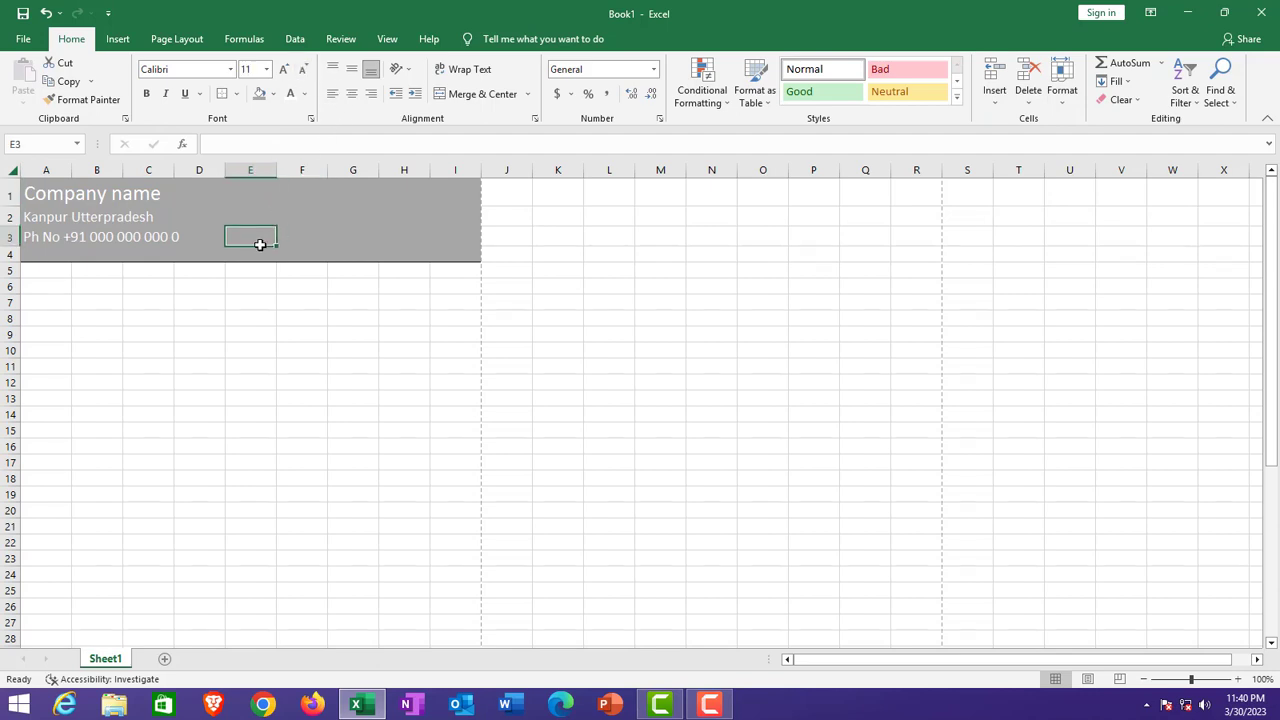
Step: Set the address and phone lines in A2:C3 to 12-point font
drag(38, 217, 142, 240)
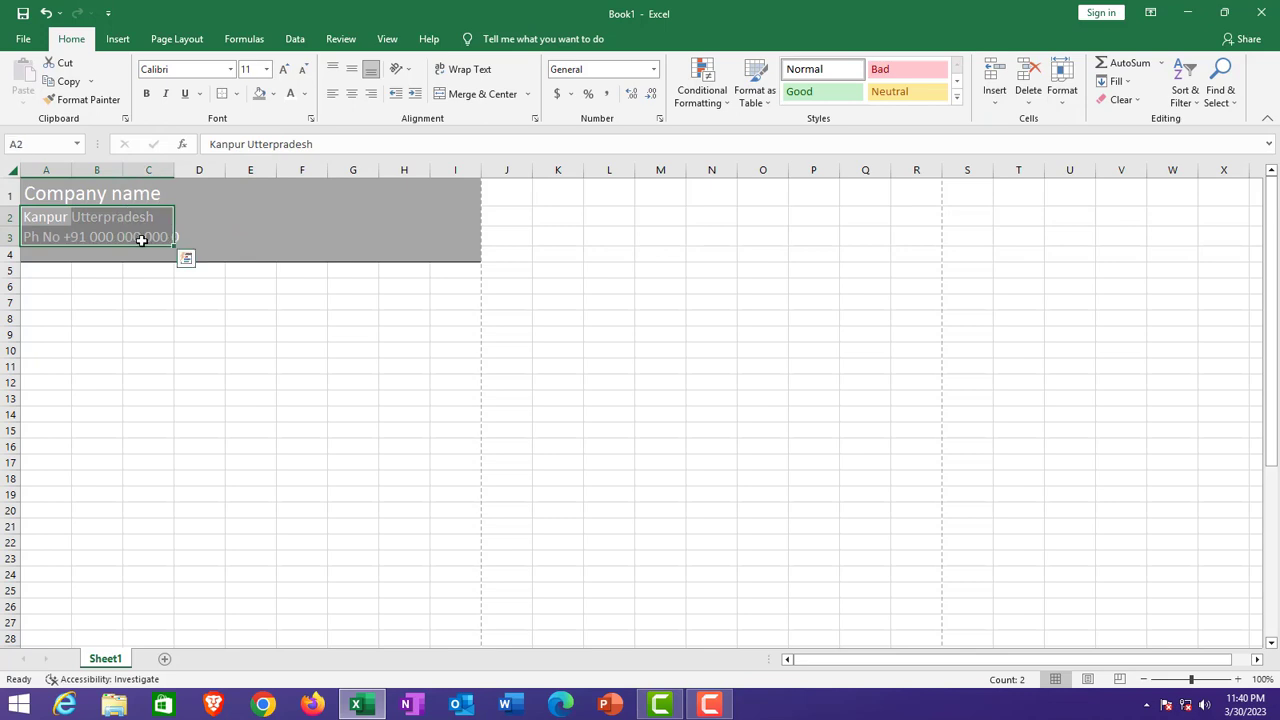
click(142, 240)
click(228, 232)
drag(49, 220, 177, 241)
click(302, 69)
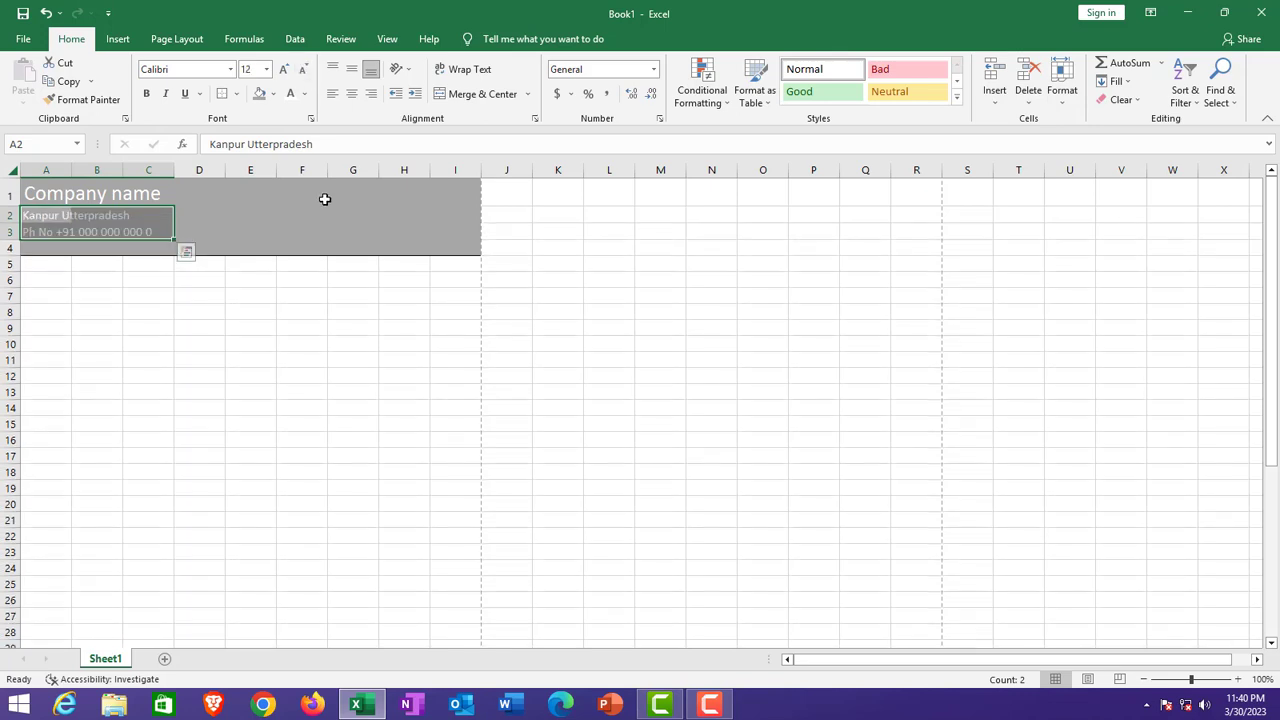
click(328, 212)
click(238, 327)
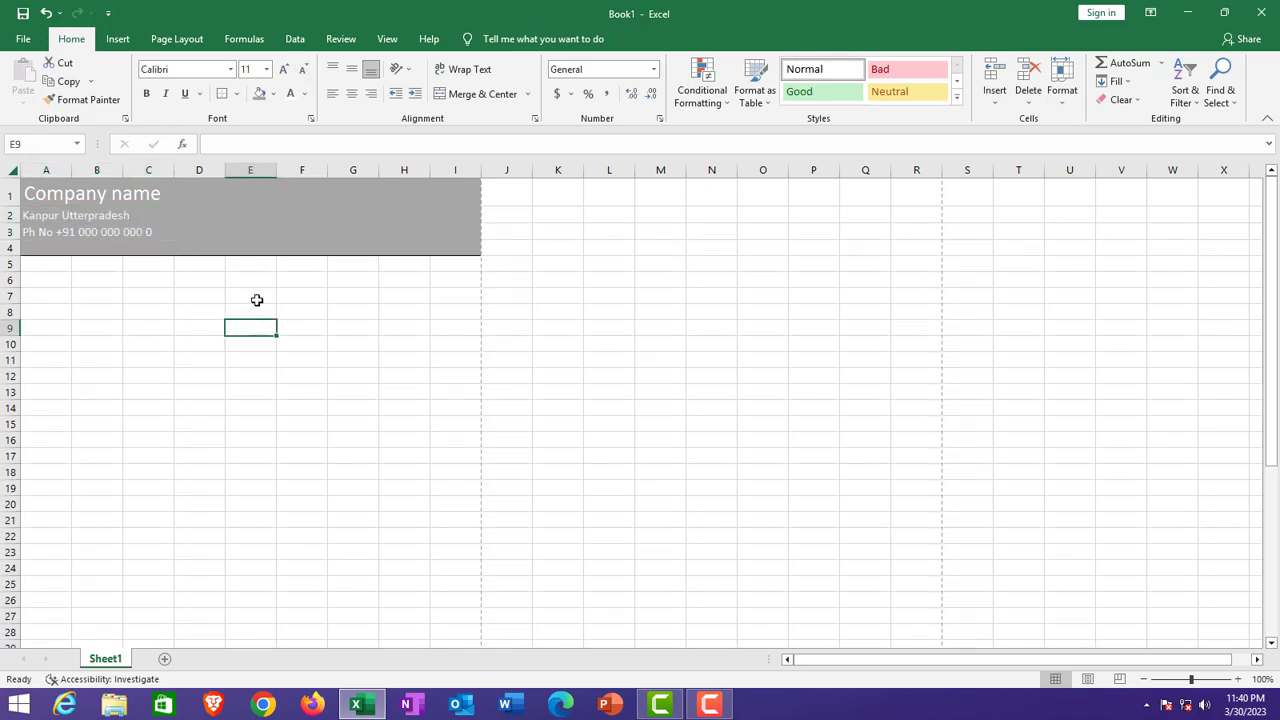
Step: Enter the customer's name in A6, 'Lucknow Utterpradesh' in A7 and a phone number in A8
click(52, 283)
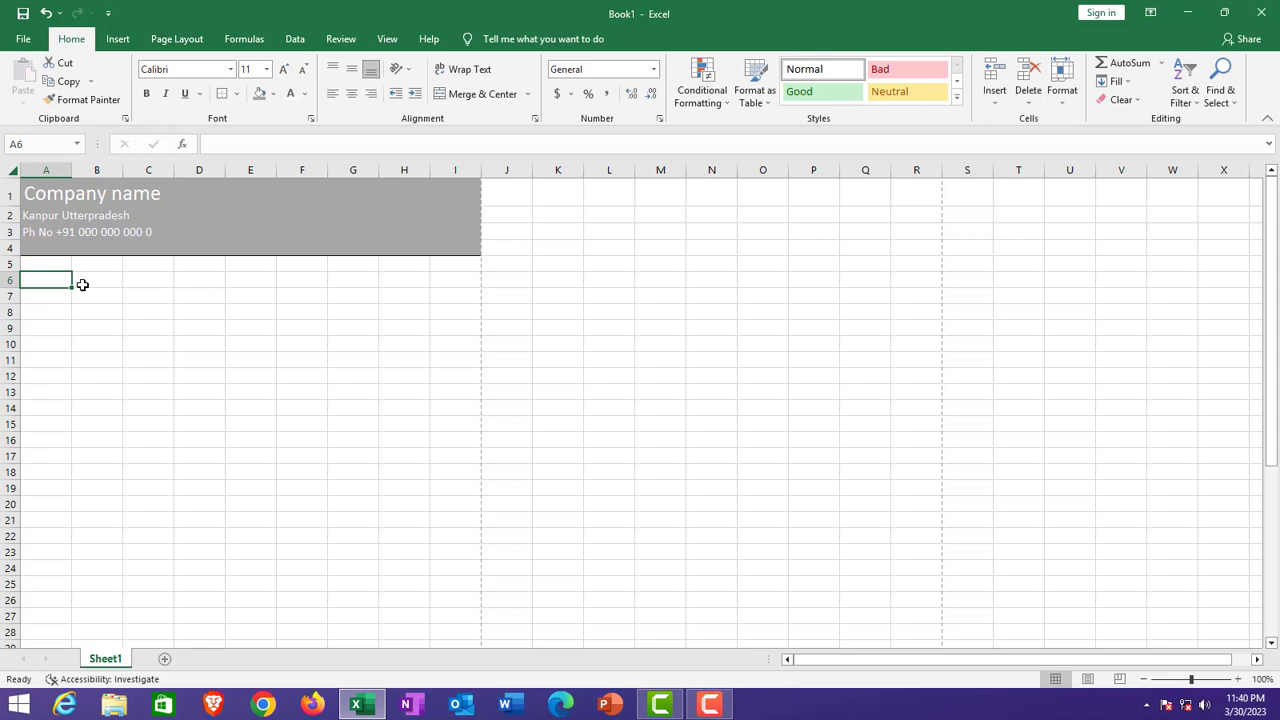
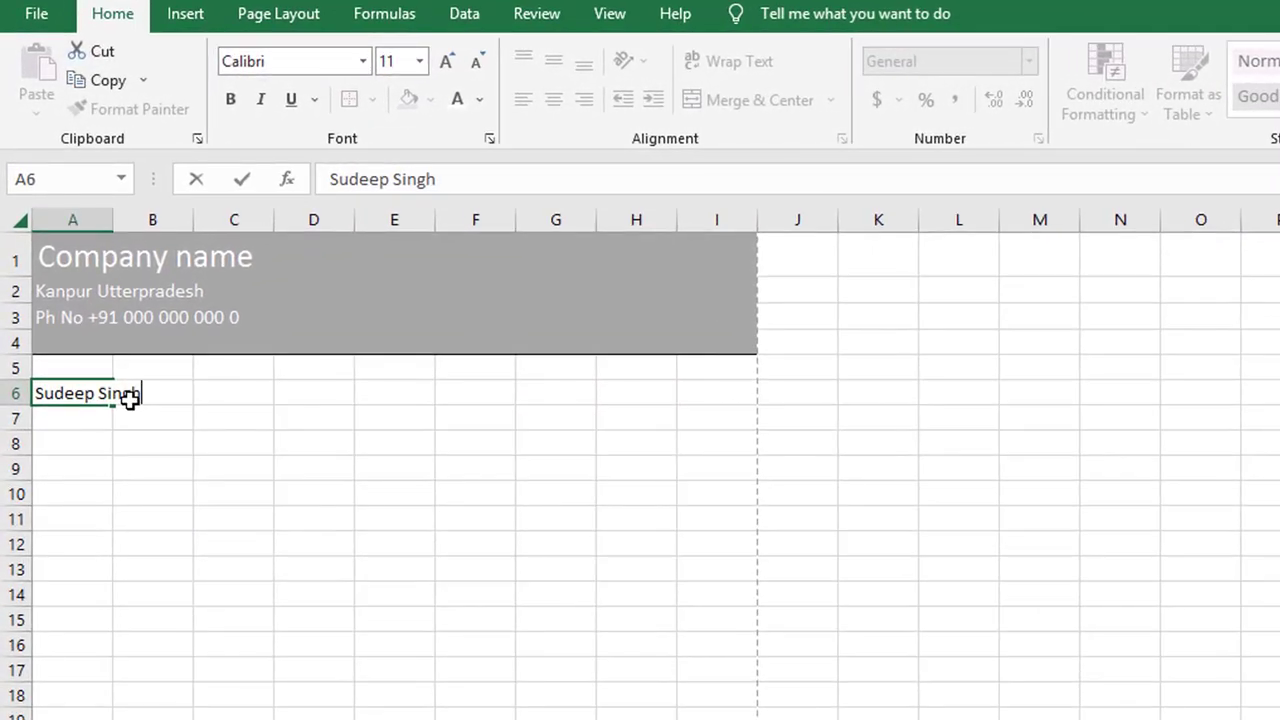
key(Return)
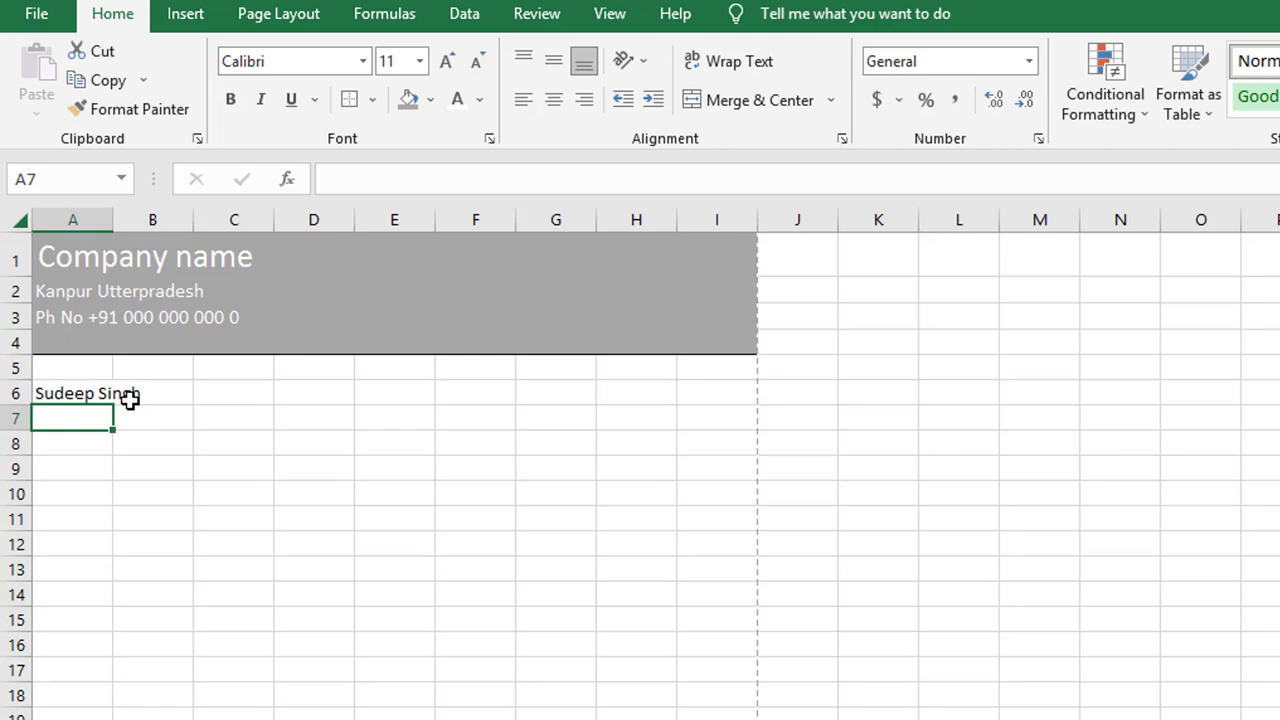
text(Lucknow )
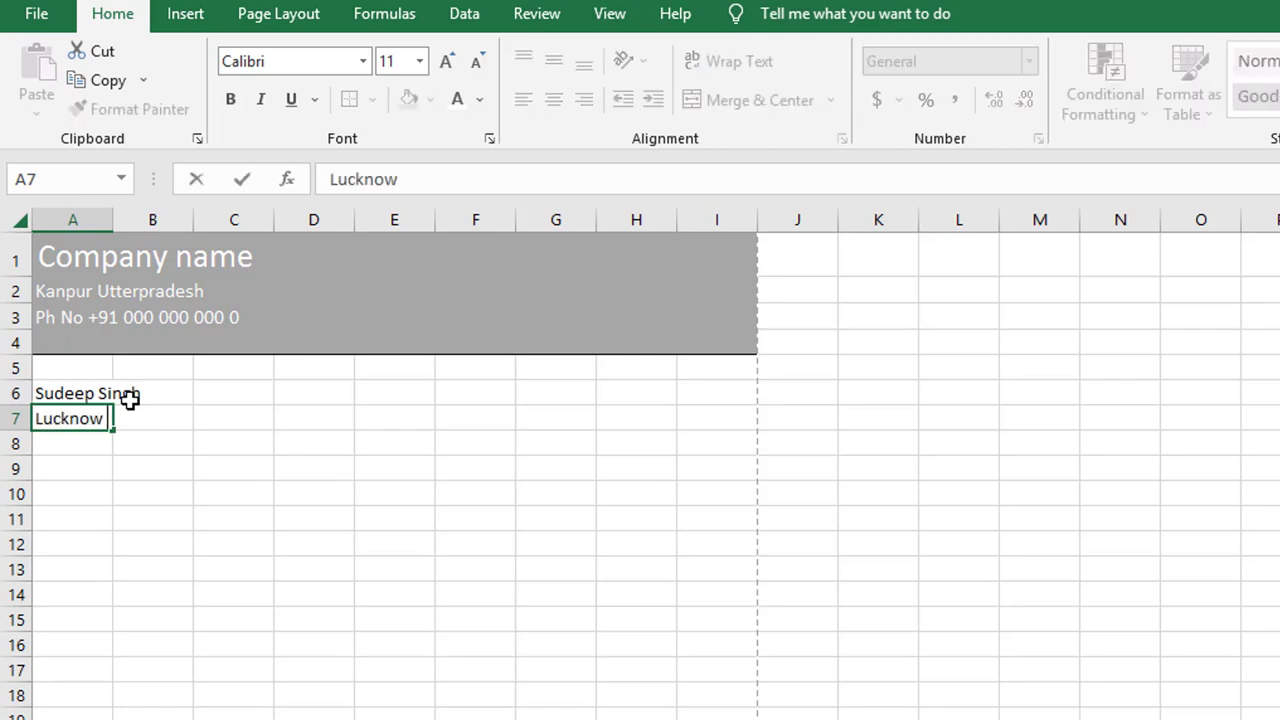
text(Utter)
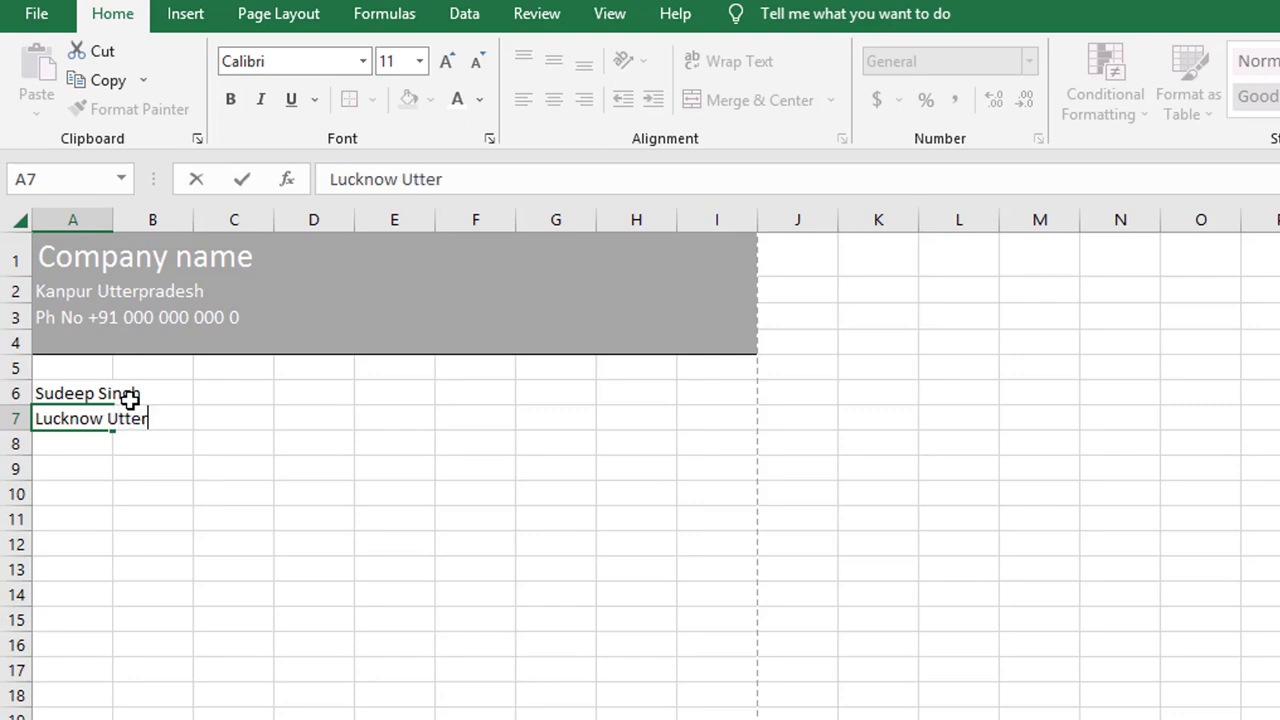
text(pradesh)
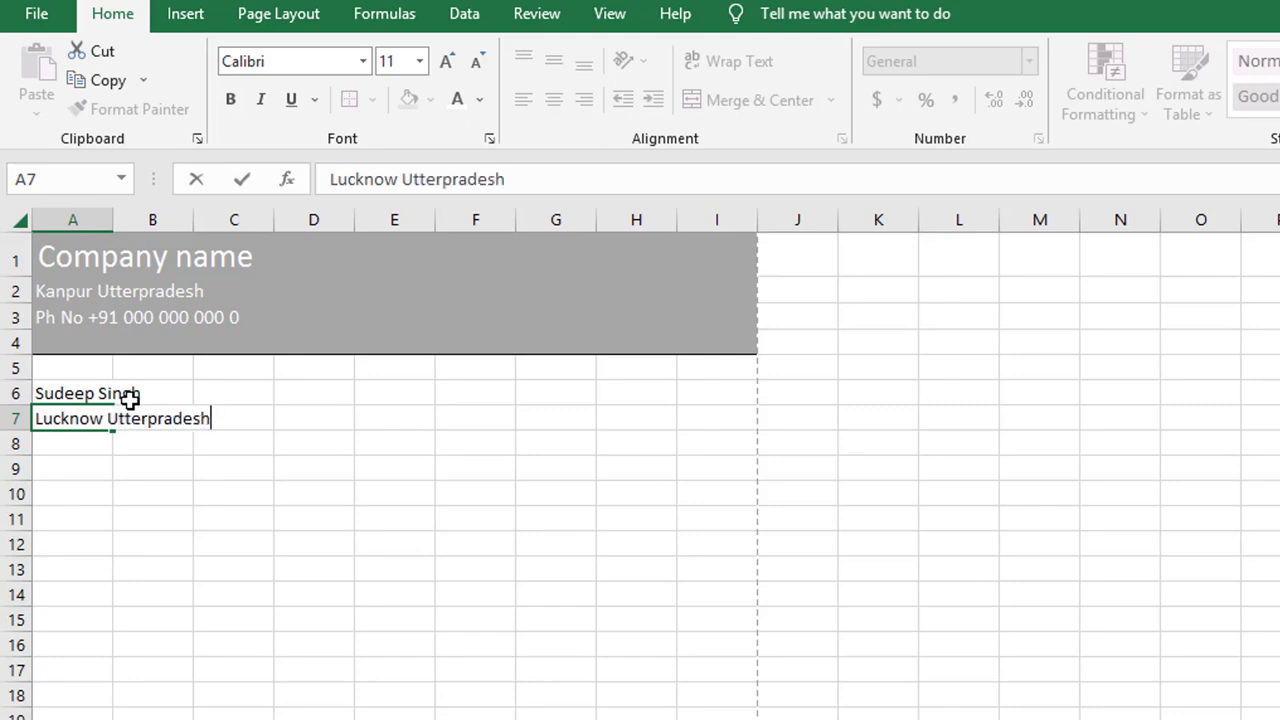
key(Return)
text(Ph No)
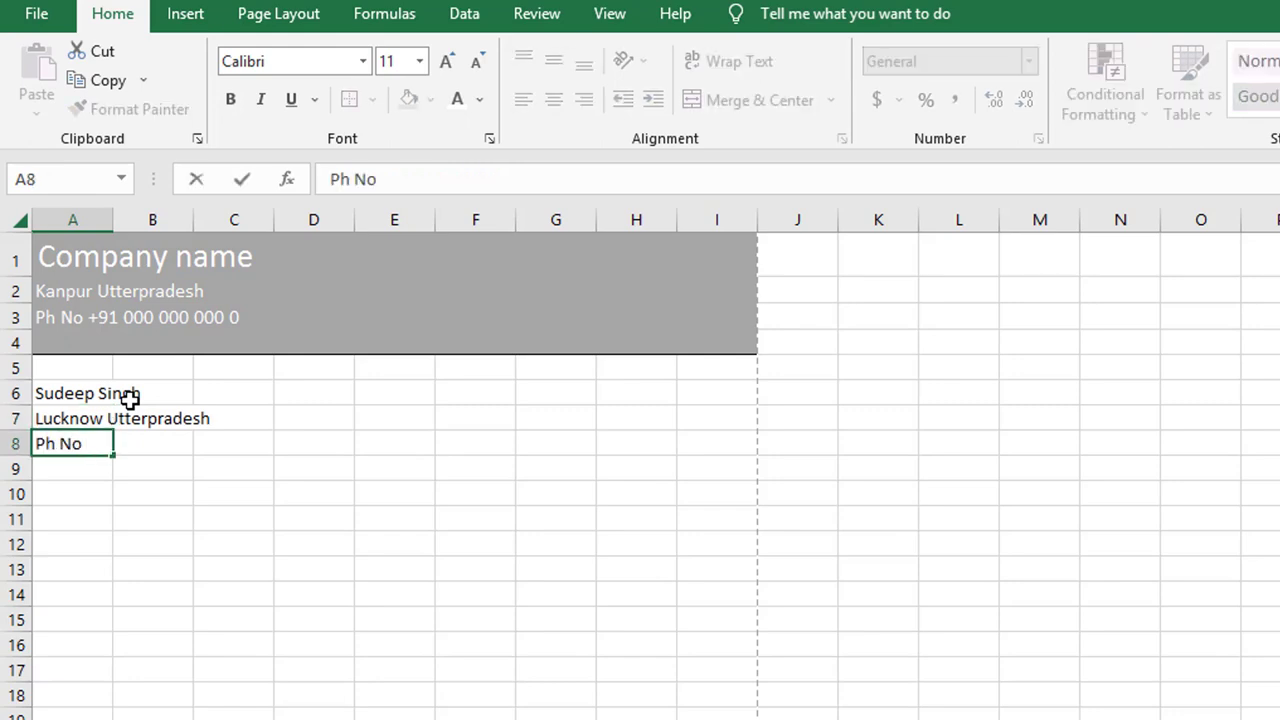
text( +91 000 000 000)
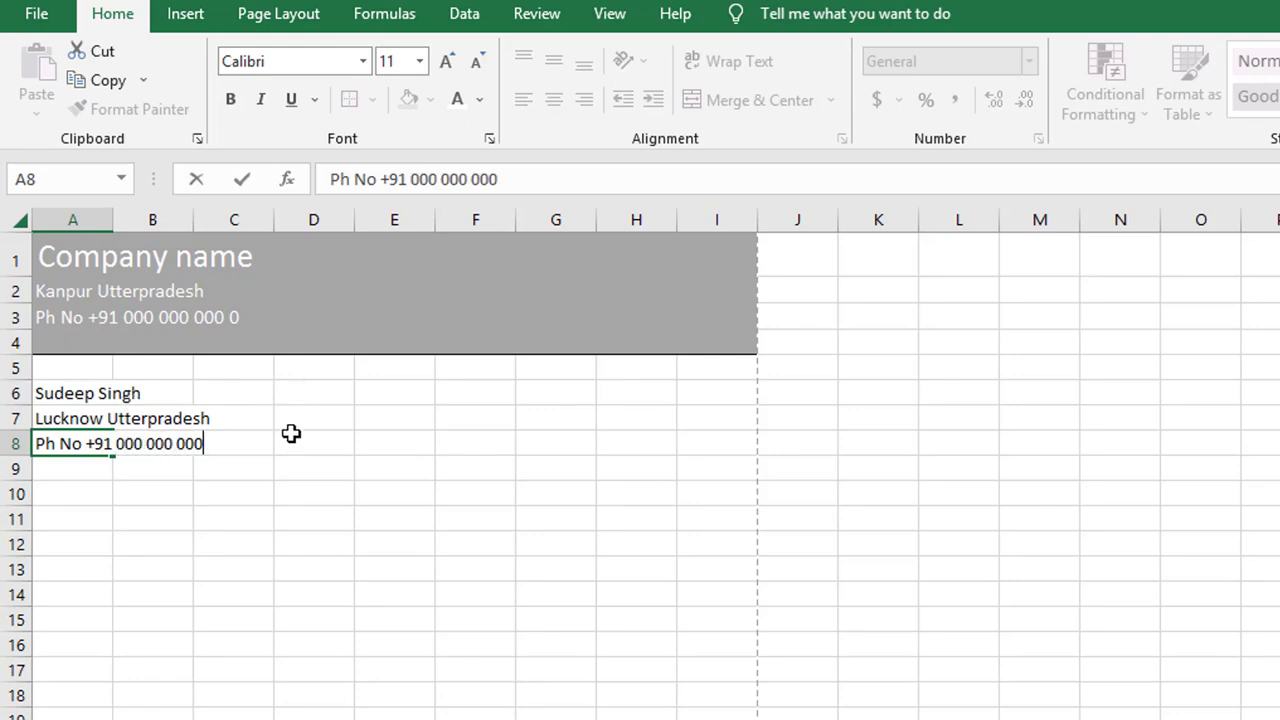
Step: Outline the customer details block A5:D8 with an outside border
drag(343, 372, 79, 443)
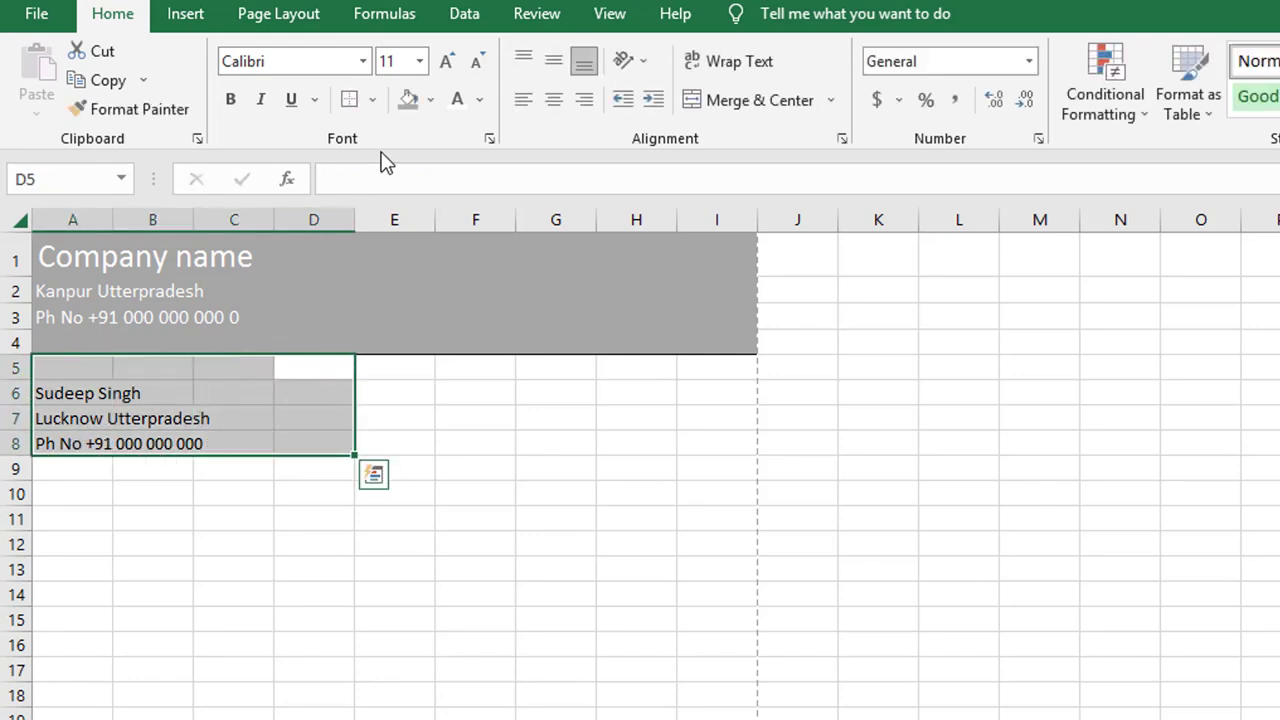
click(371, 99)
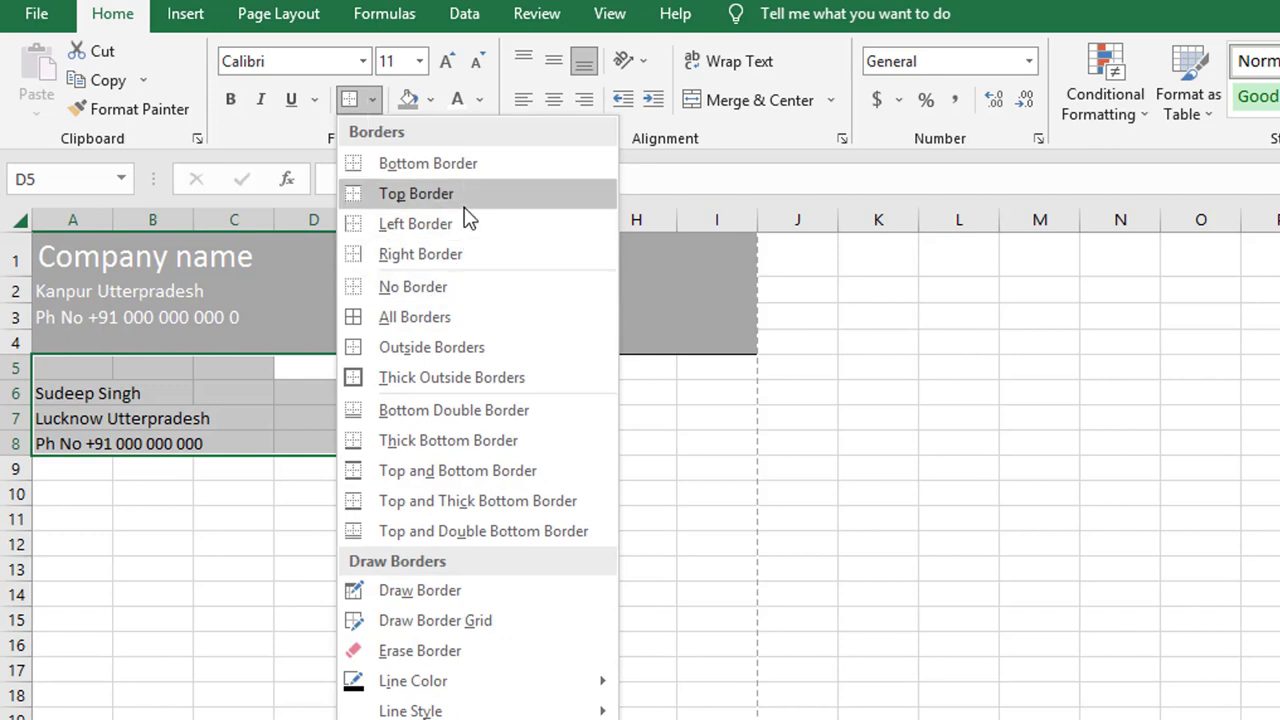
click(470, 346)
click(389, 372)
click(527, 570)
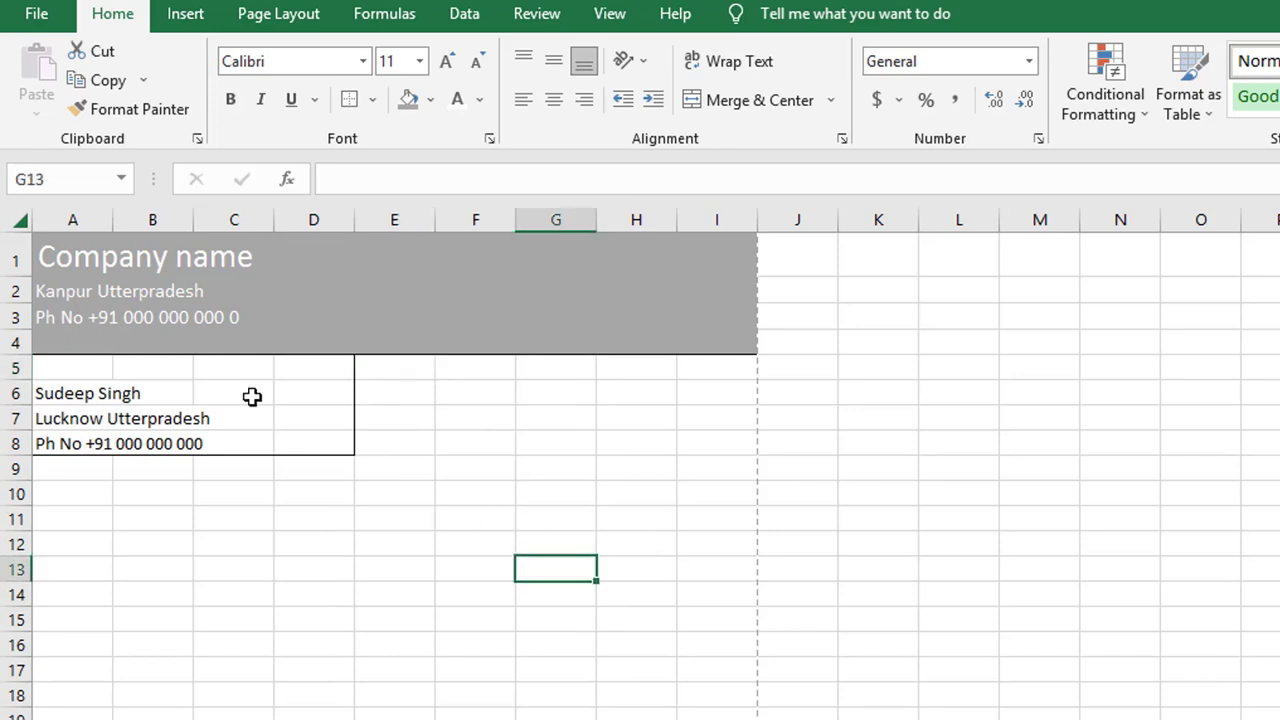
Step: Outline the invoice details range E5:I8 with an outside border
drag(386, 366, 707, 443)
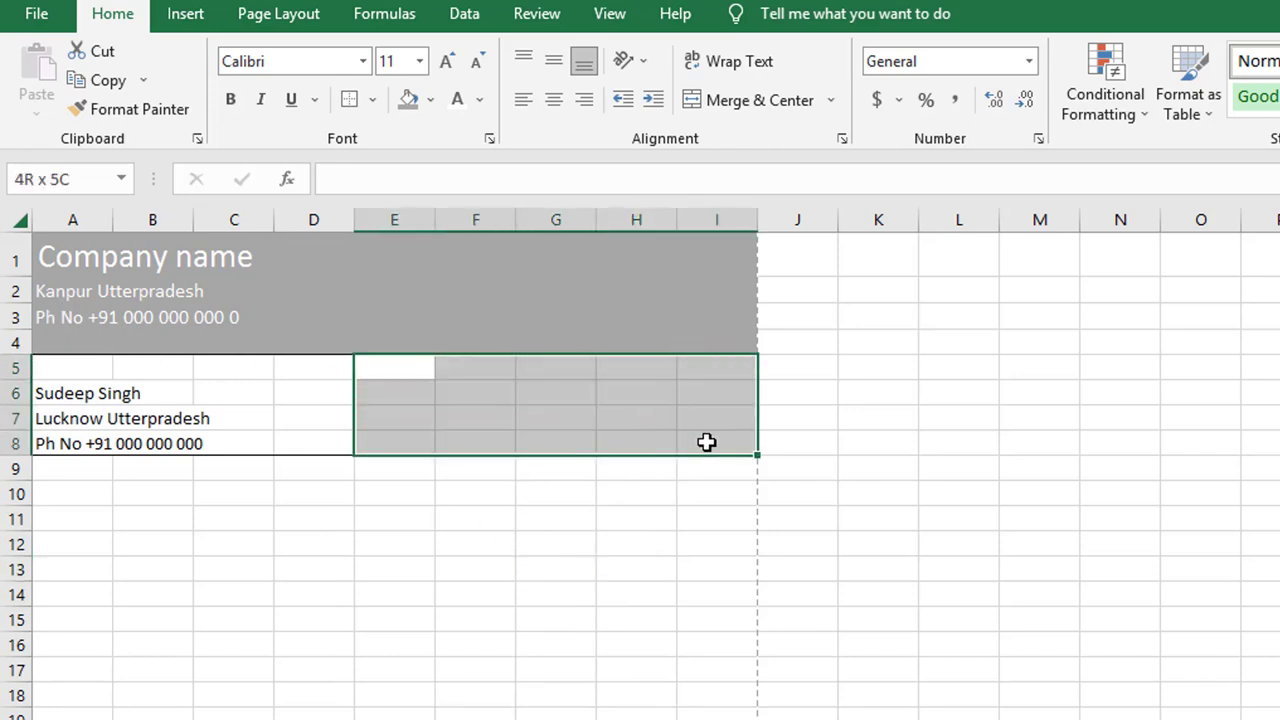
click(351, 100)
click(551, 646)
click(404, 397)
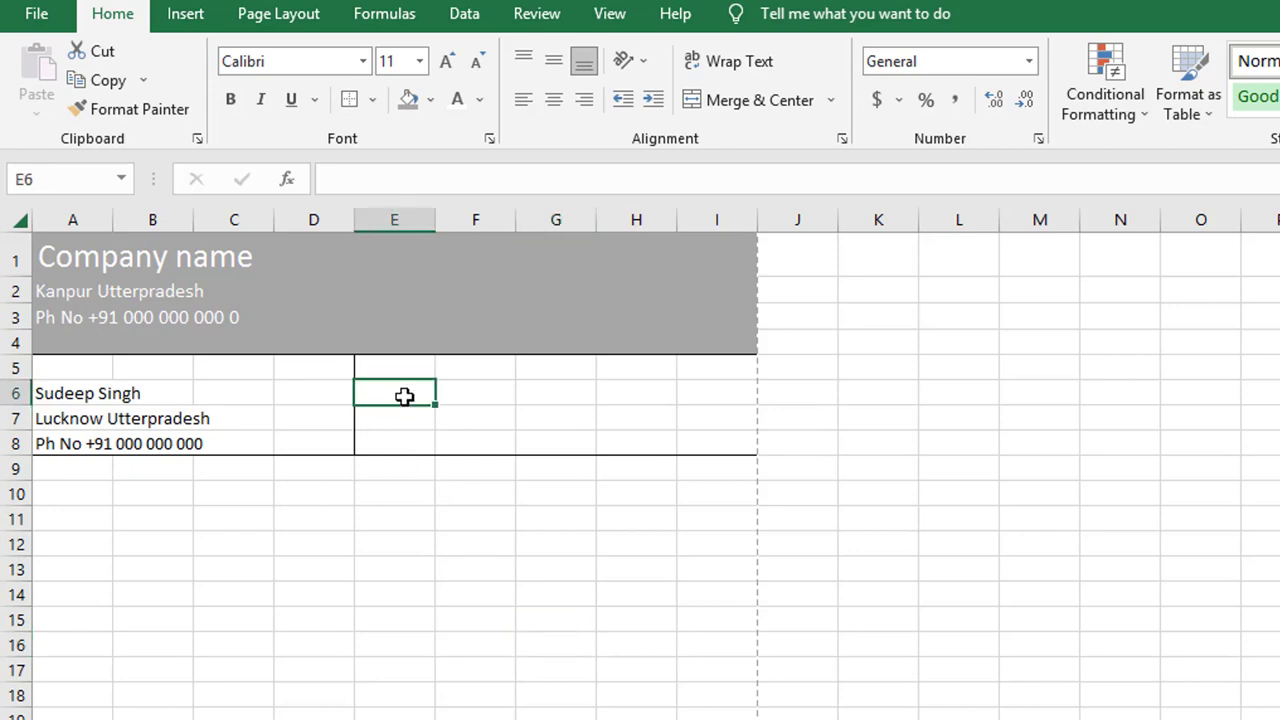
Step: Type the label 'Invoice No' into cell E6
text(In)
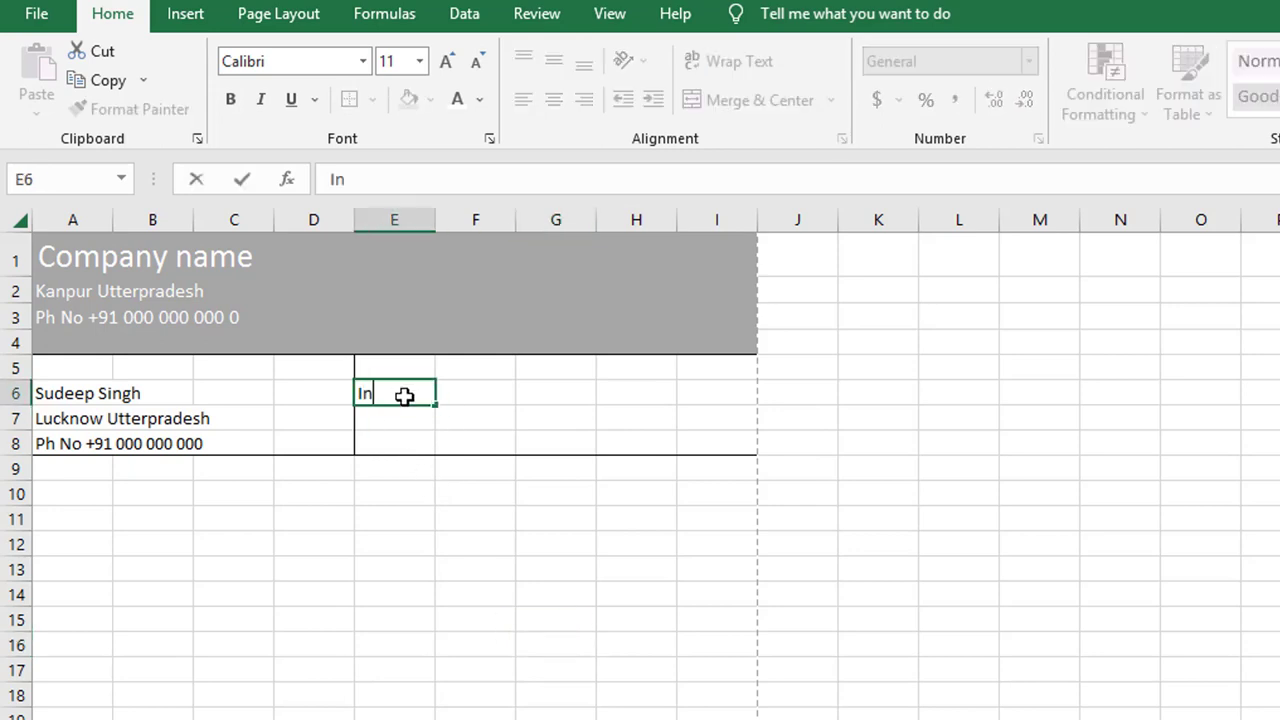
text(voice No)
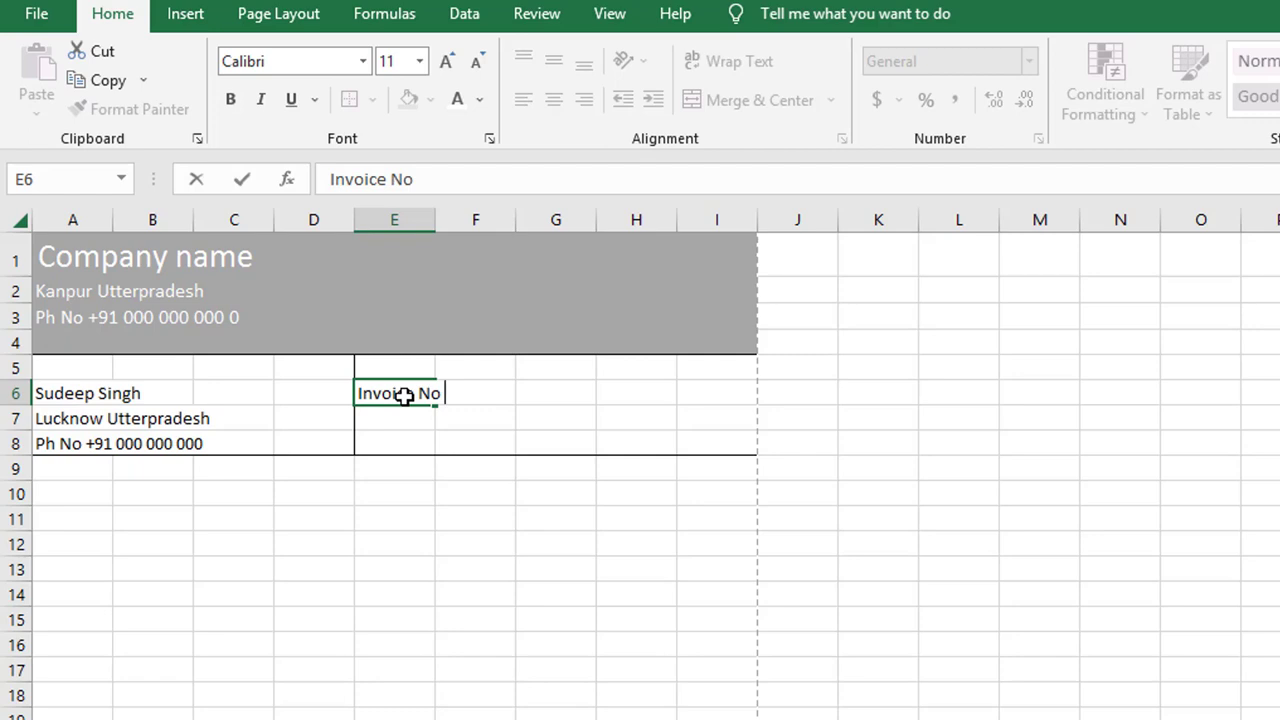
click(531, 537)
click(409, 396)
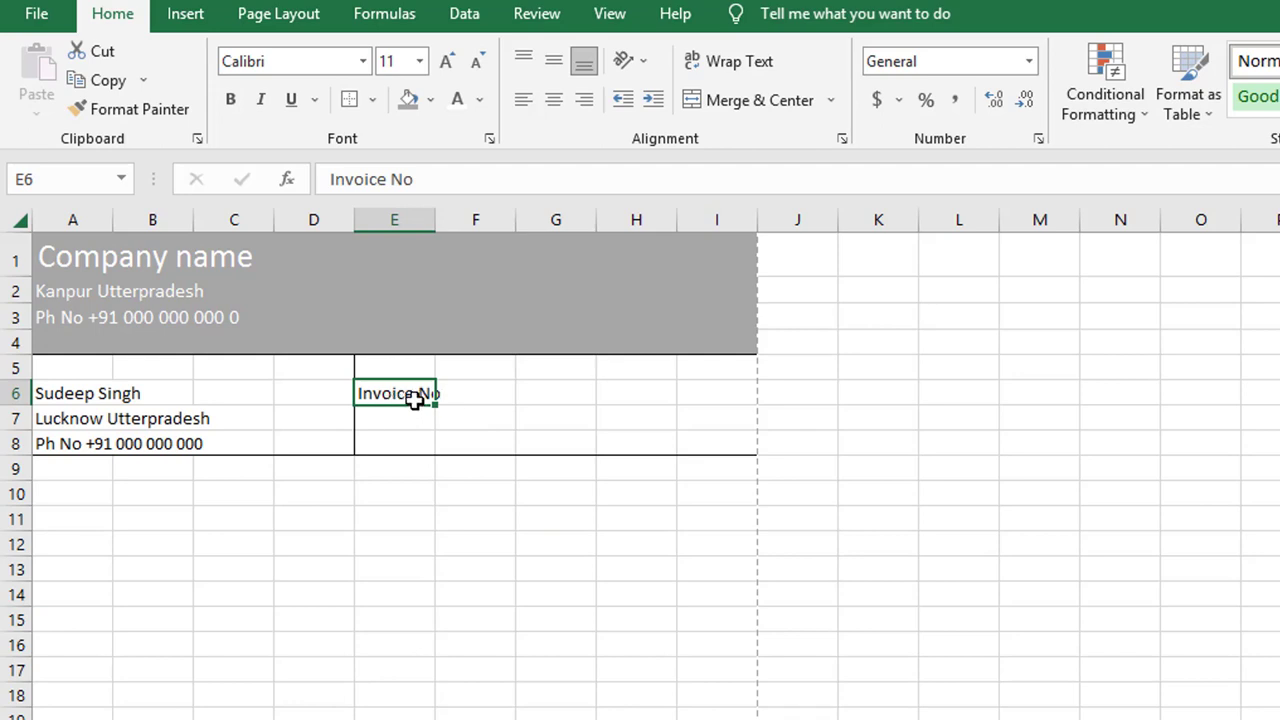
click(488, 393)
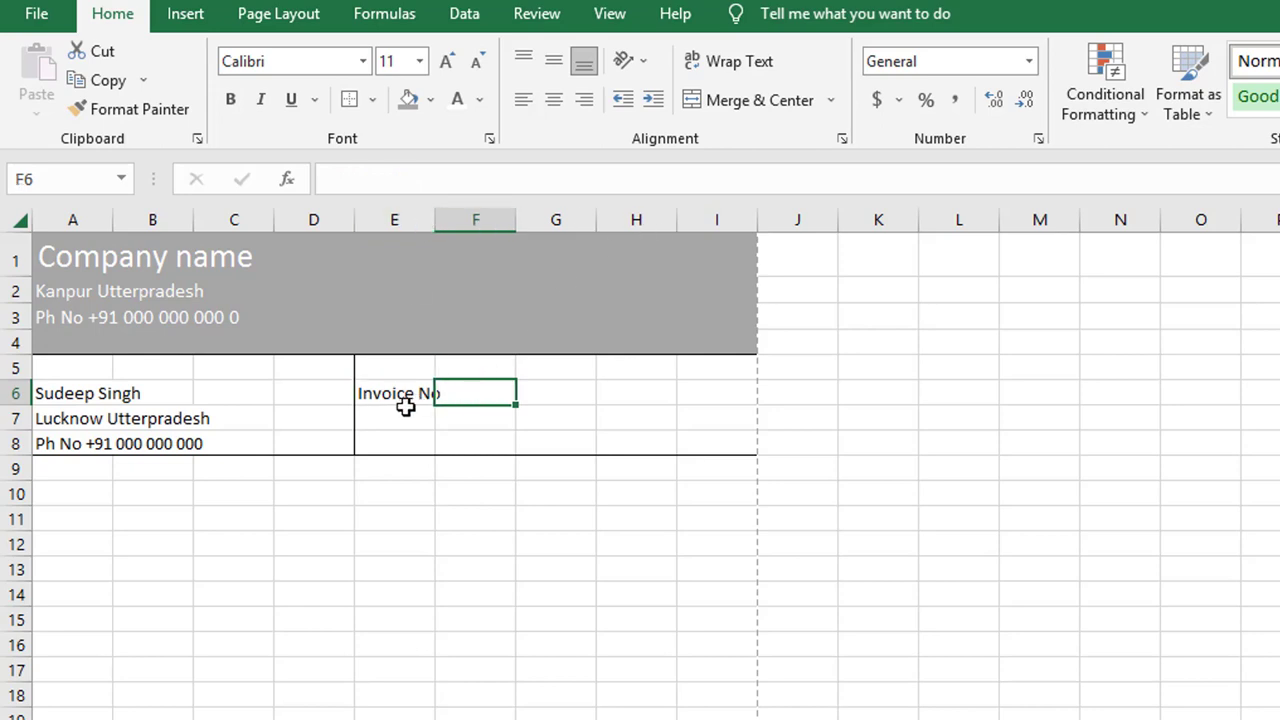
Step: Try wrapping the customer name in A6 onto two lines, then undo it
click(555, 393)
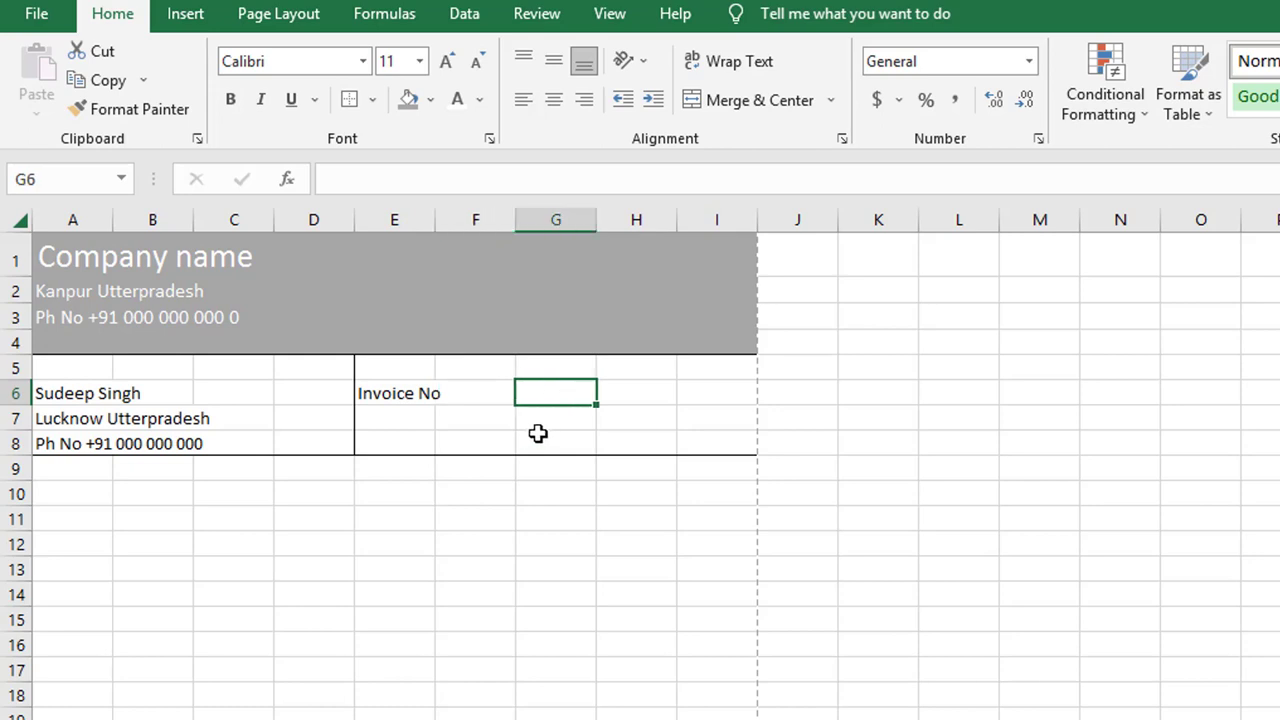
click(70, 395)
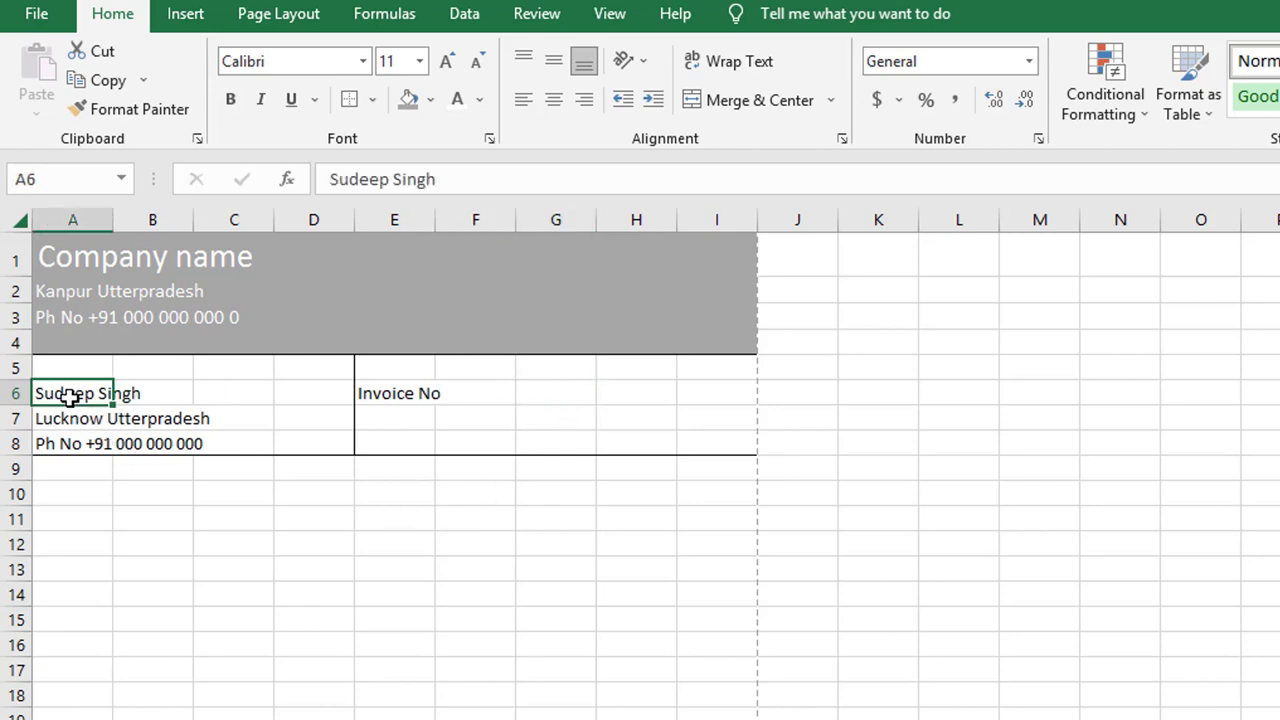
click(170, 397)
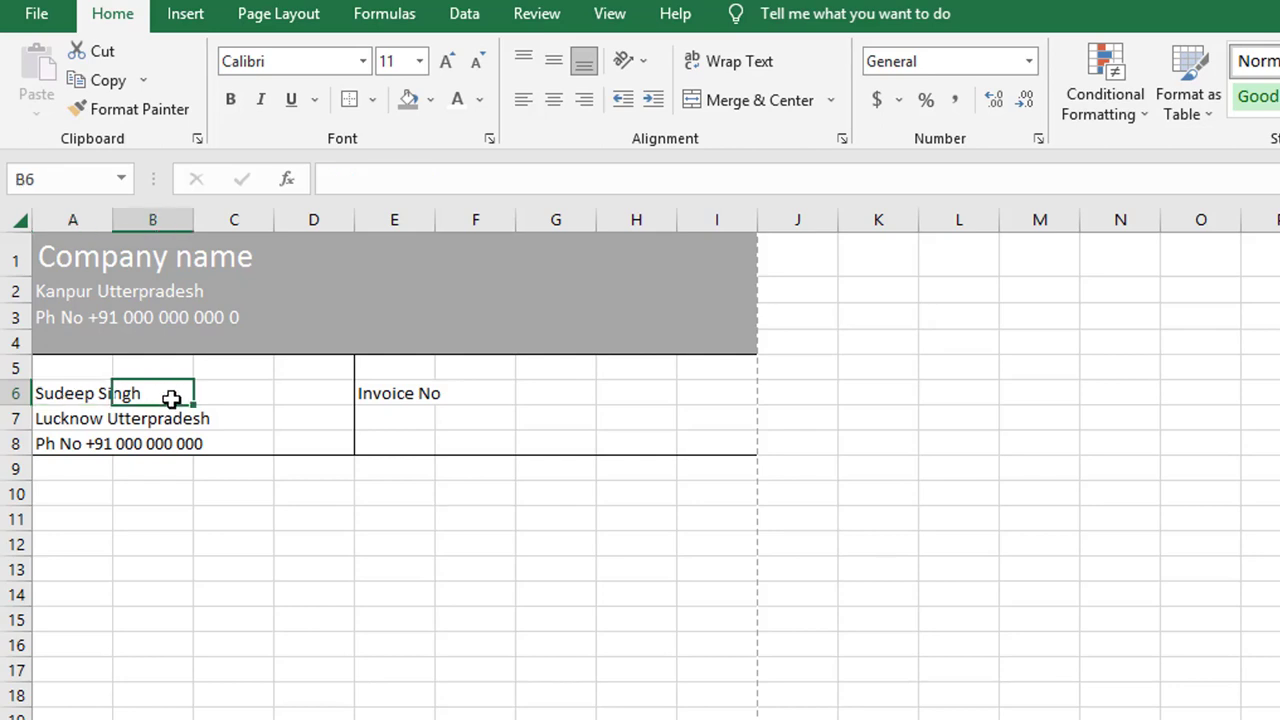
click(85, 392)
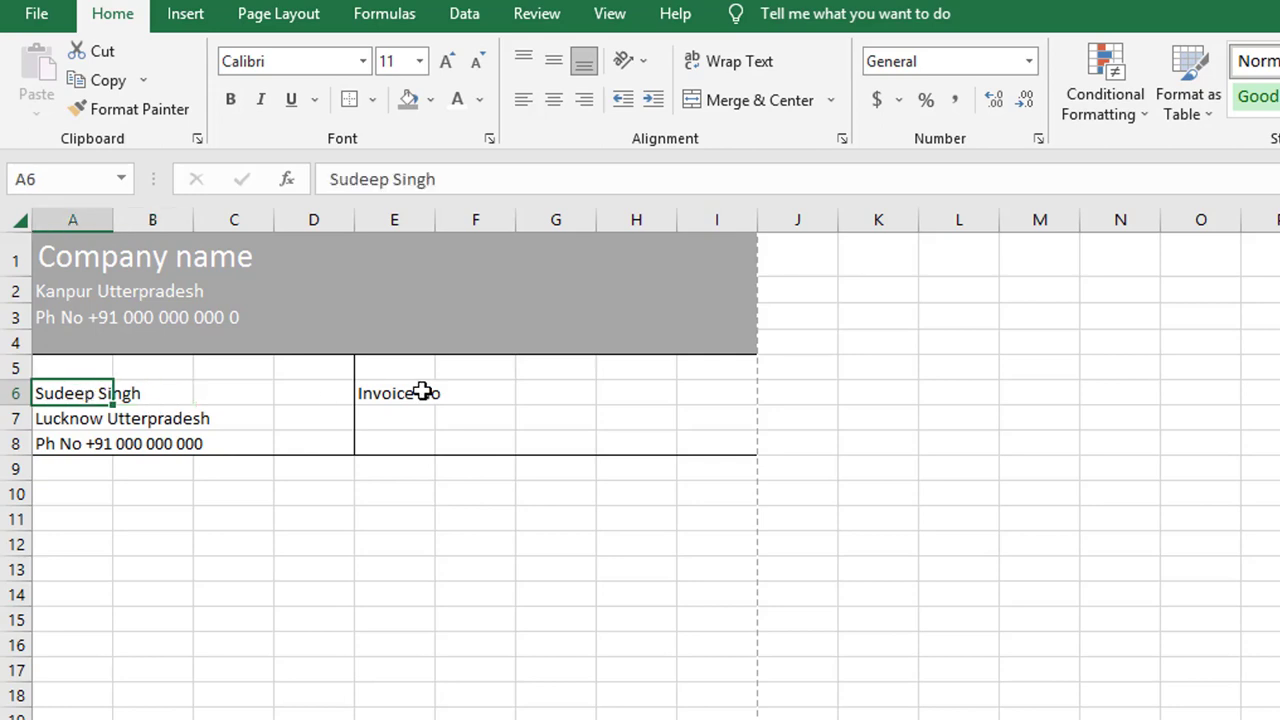
drag(94, 392, 178, 392)
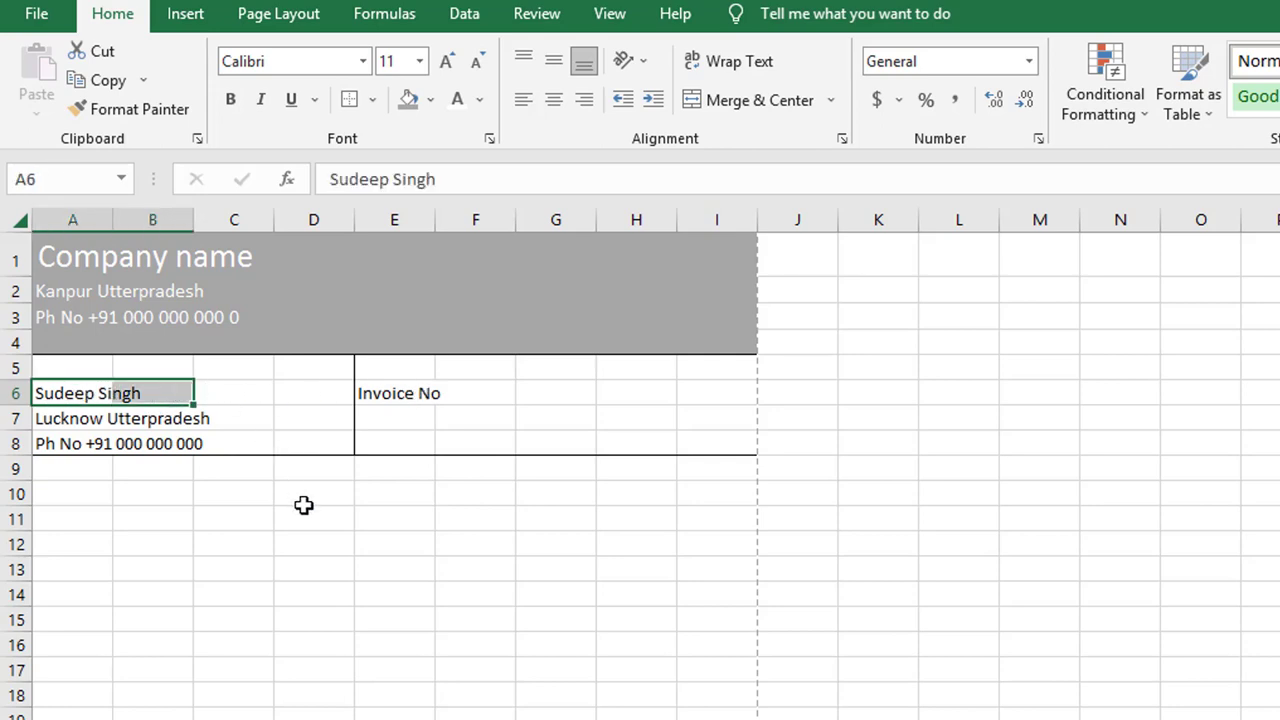
click(318, 545)
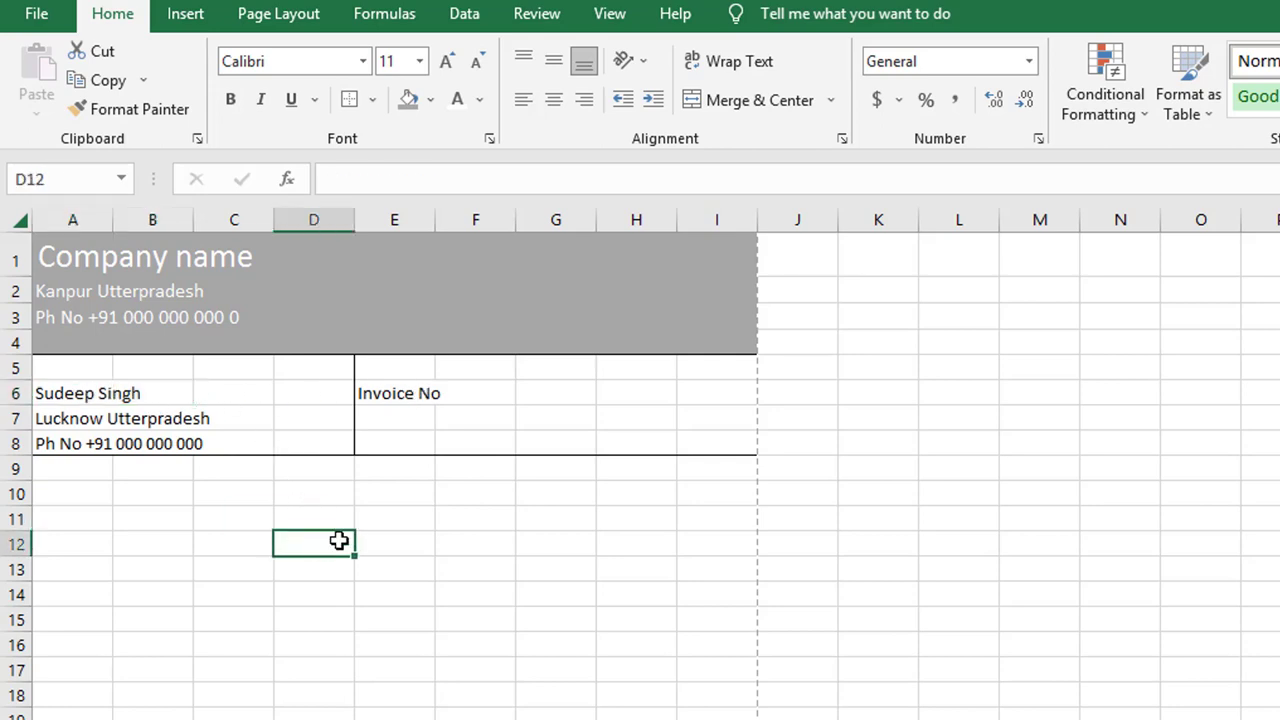
click(409, 400)
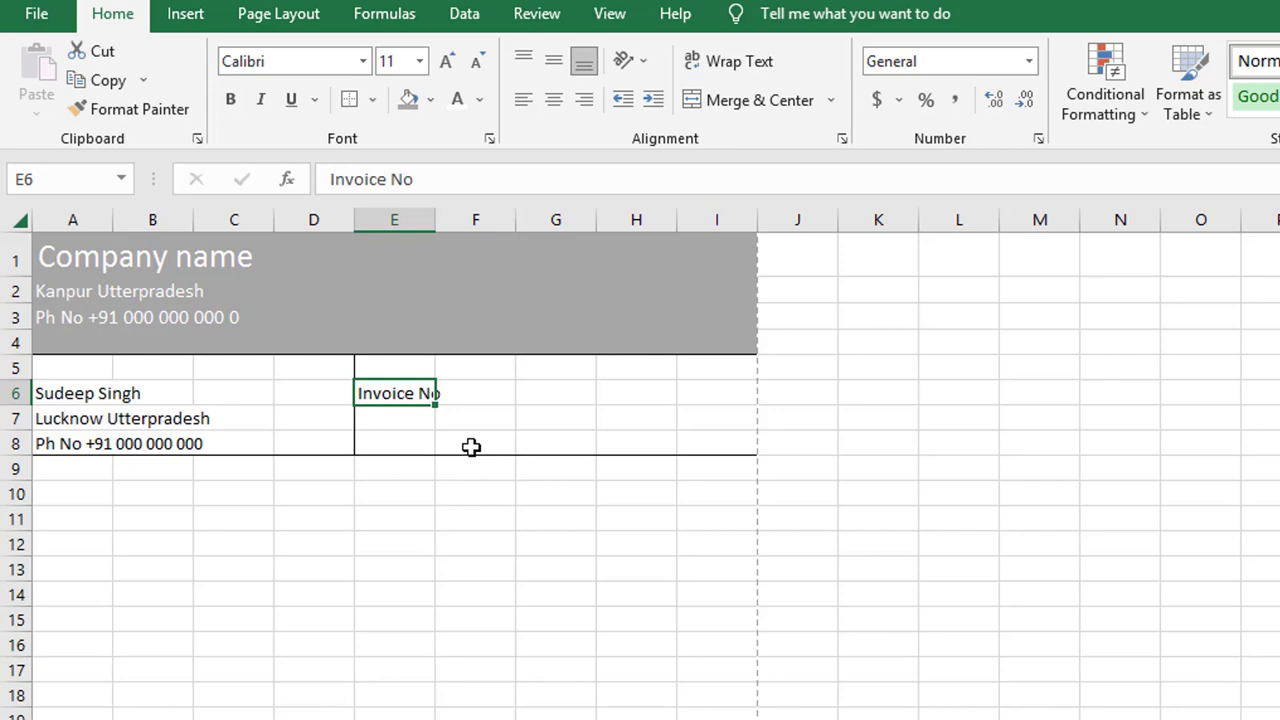
click(478, 394)
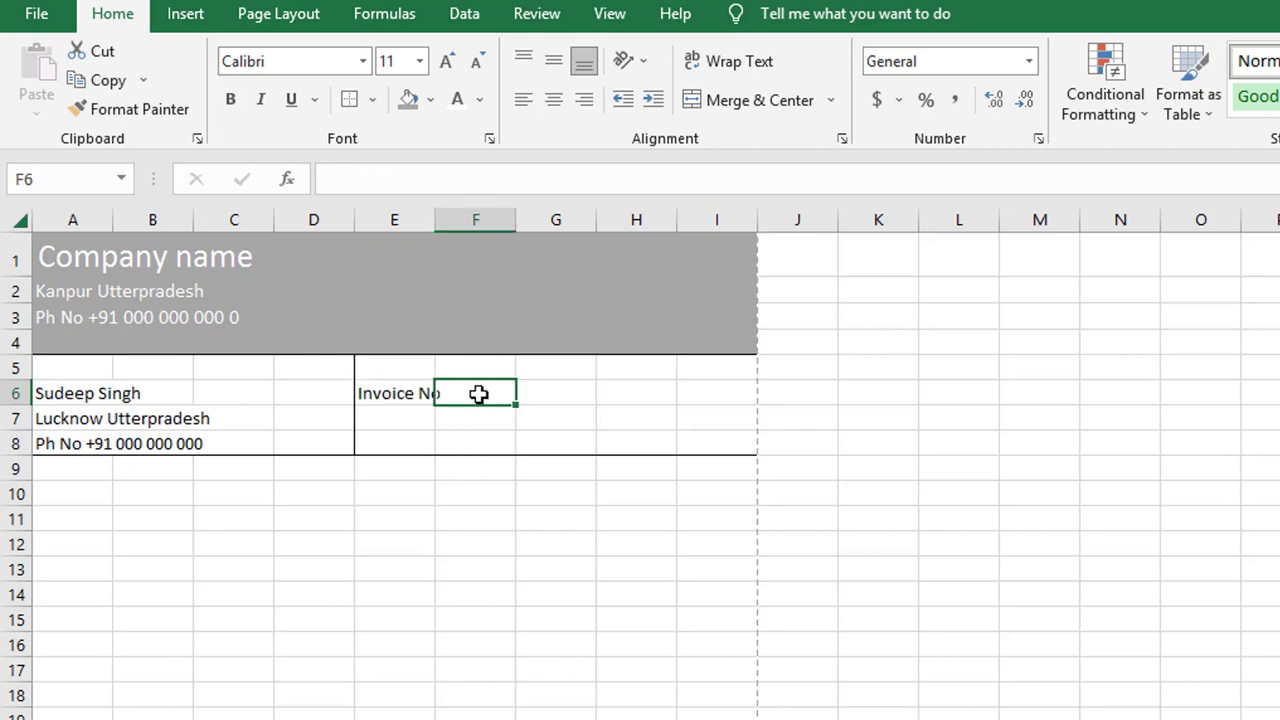
click(72, 393)
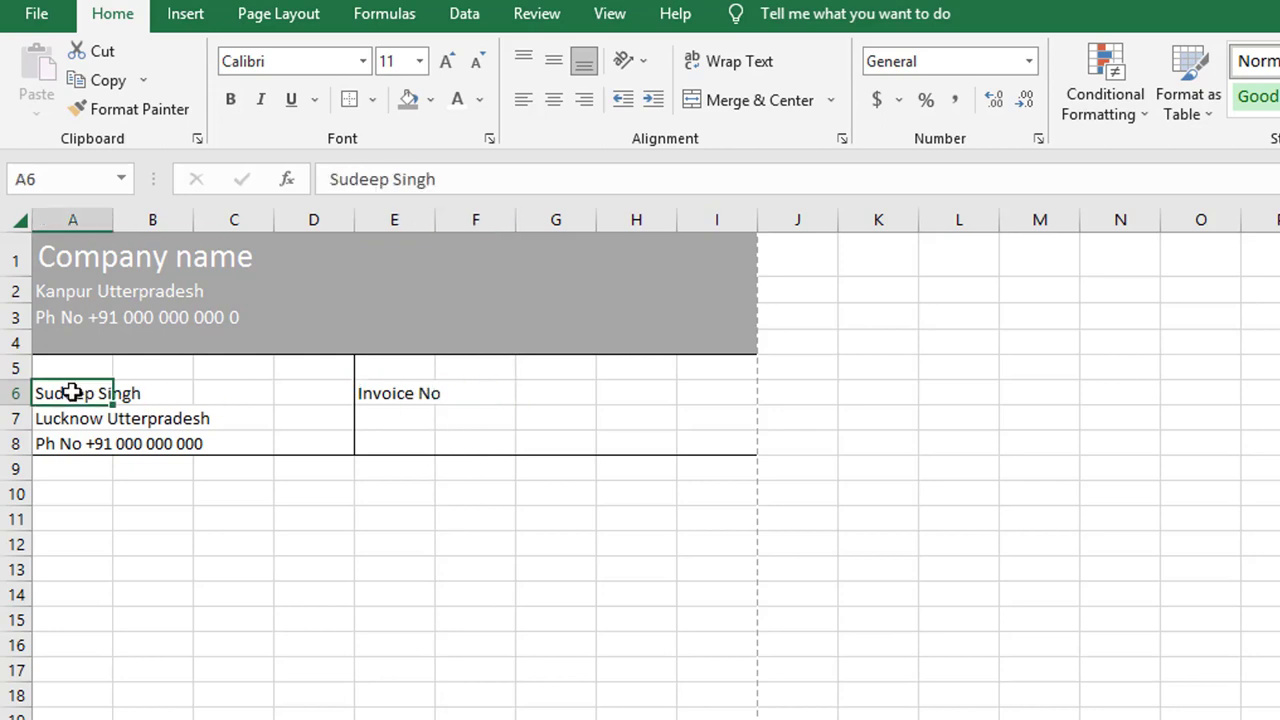
click(731, 61)
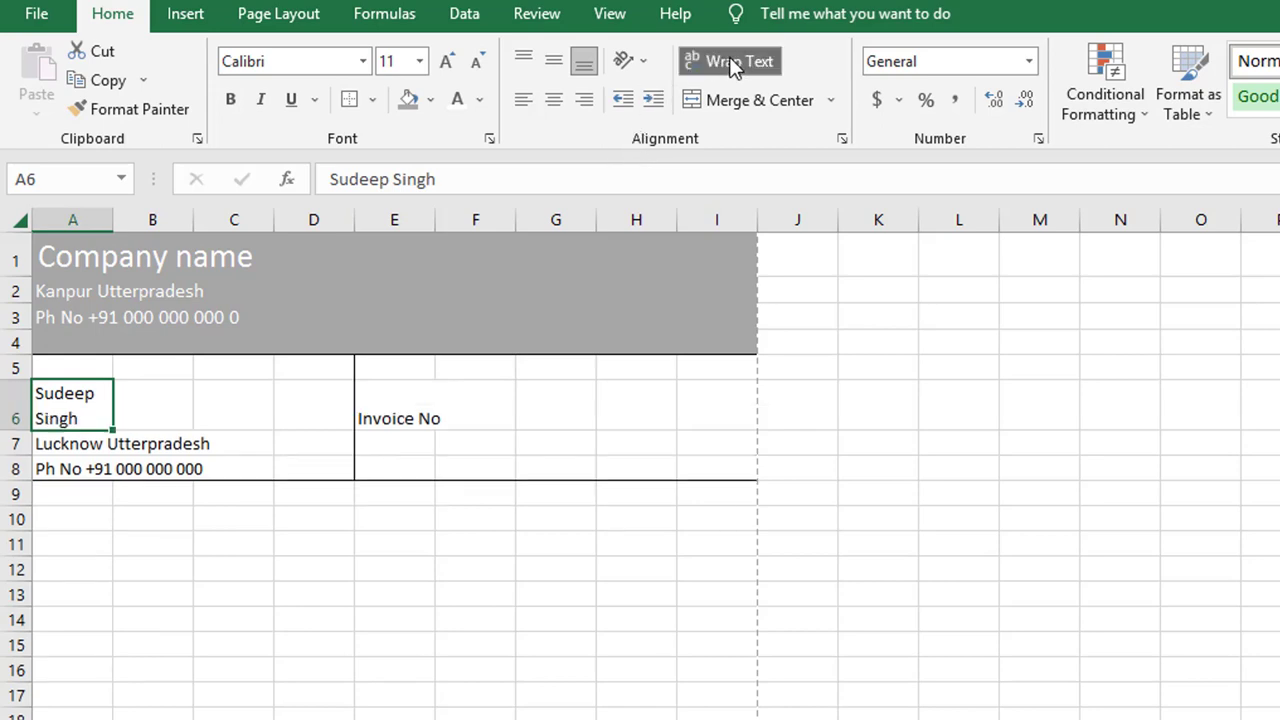
click(413, 597)
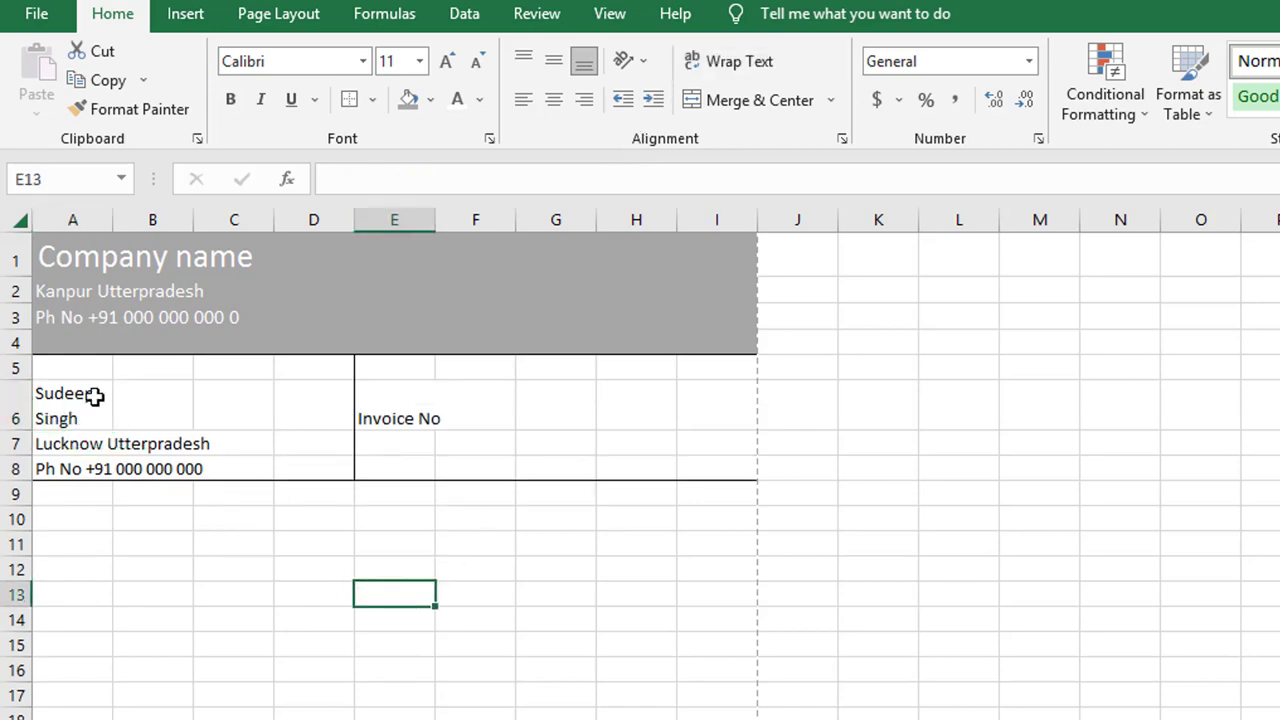
key(ctrl+z)
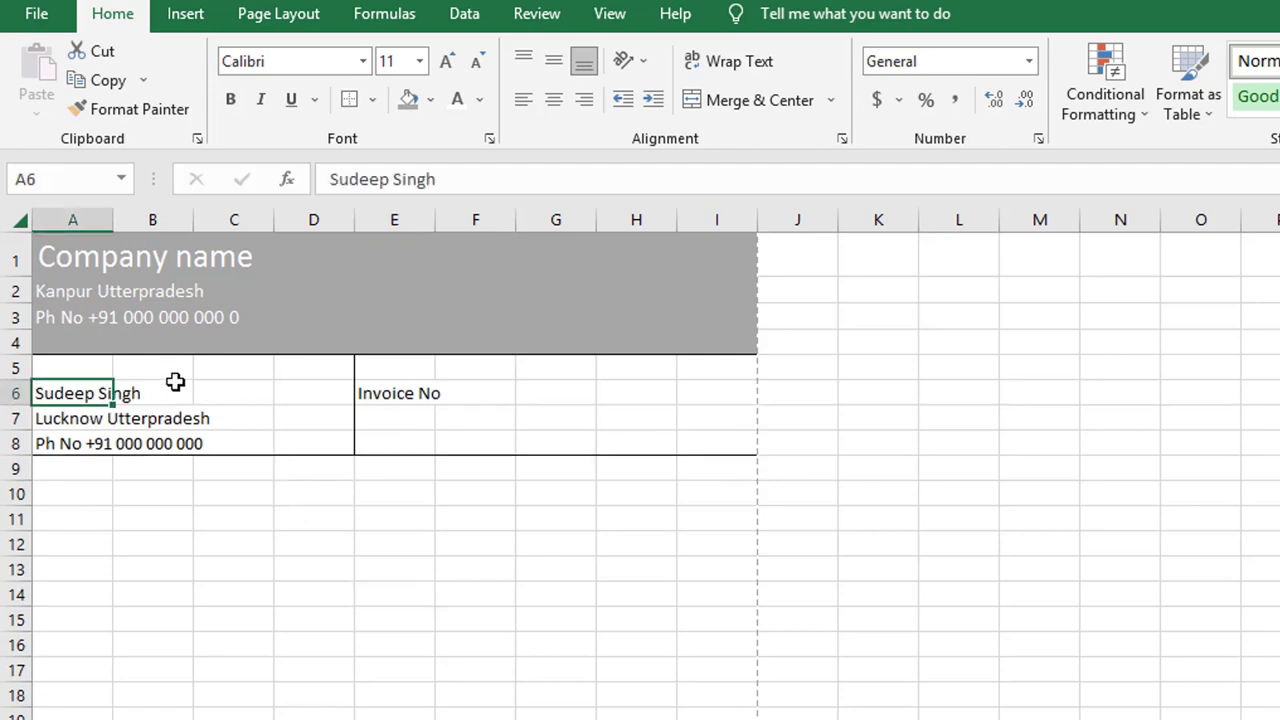
Step: Try top and left alignment on the customer name, then undo it
click(528, 62)
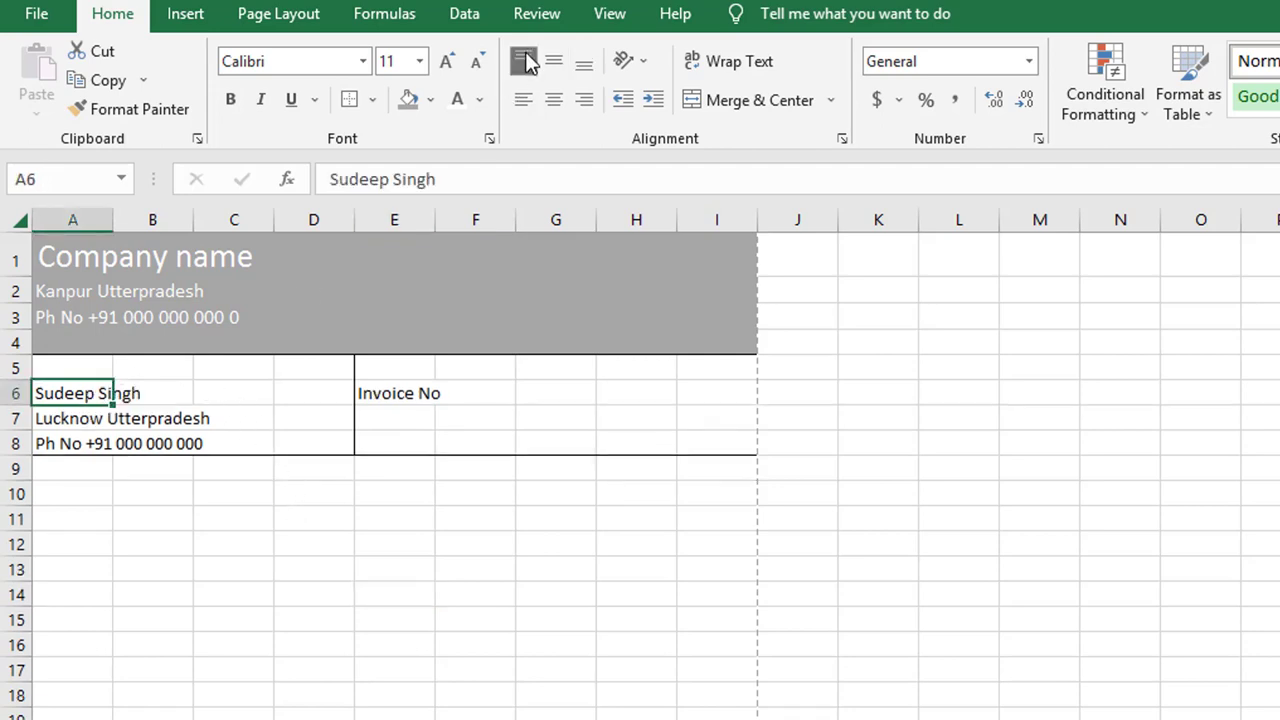
click(519, 101)
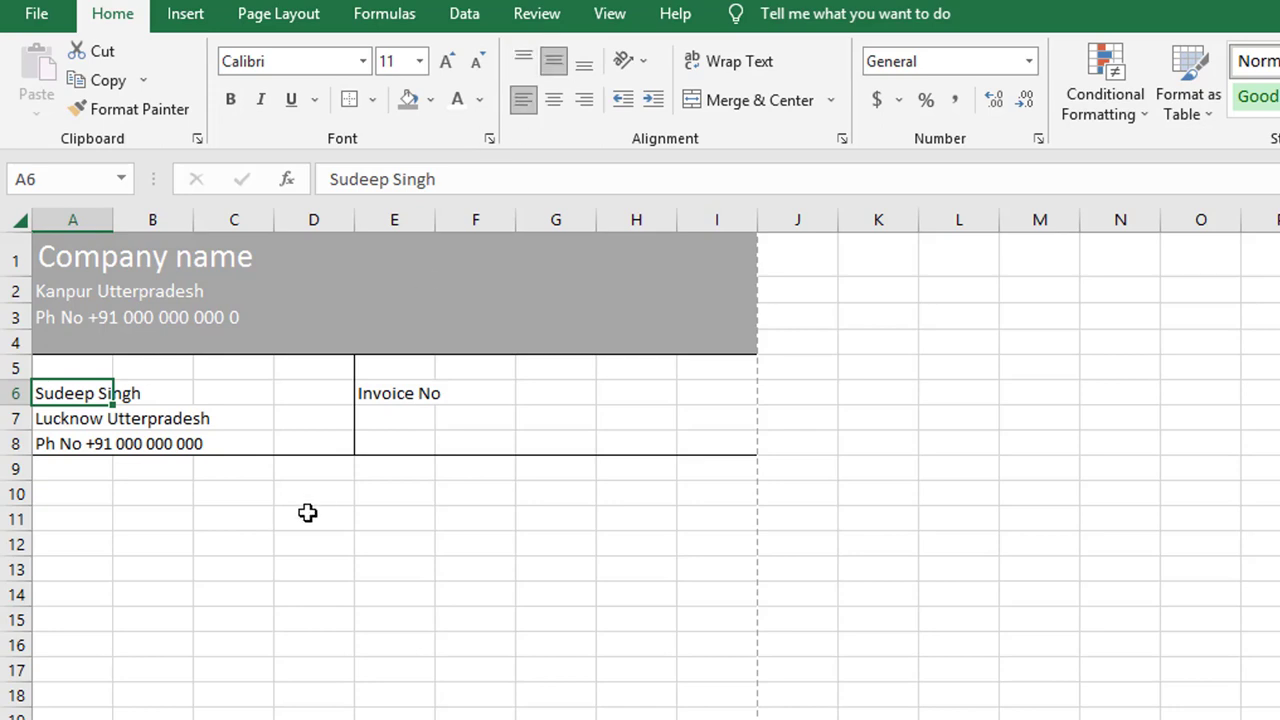
click(306, 511)
click(98, 393)
key(ctrl+z)
key(ctrl+z)
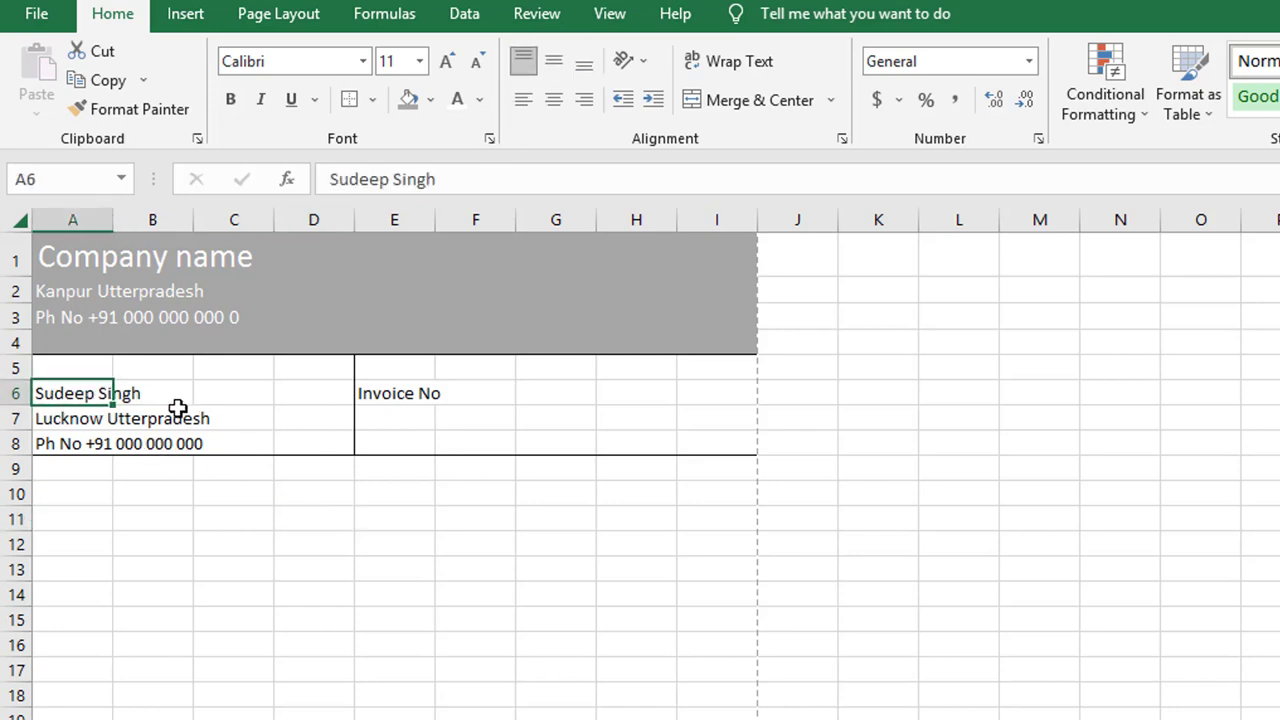
Step: Start editing the 'Invoice No' label in E6 after its text
click(177, 408)
click(94, 397)
click(159, 398)
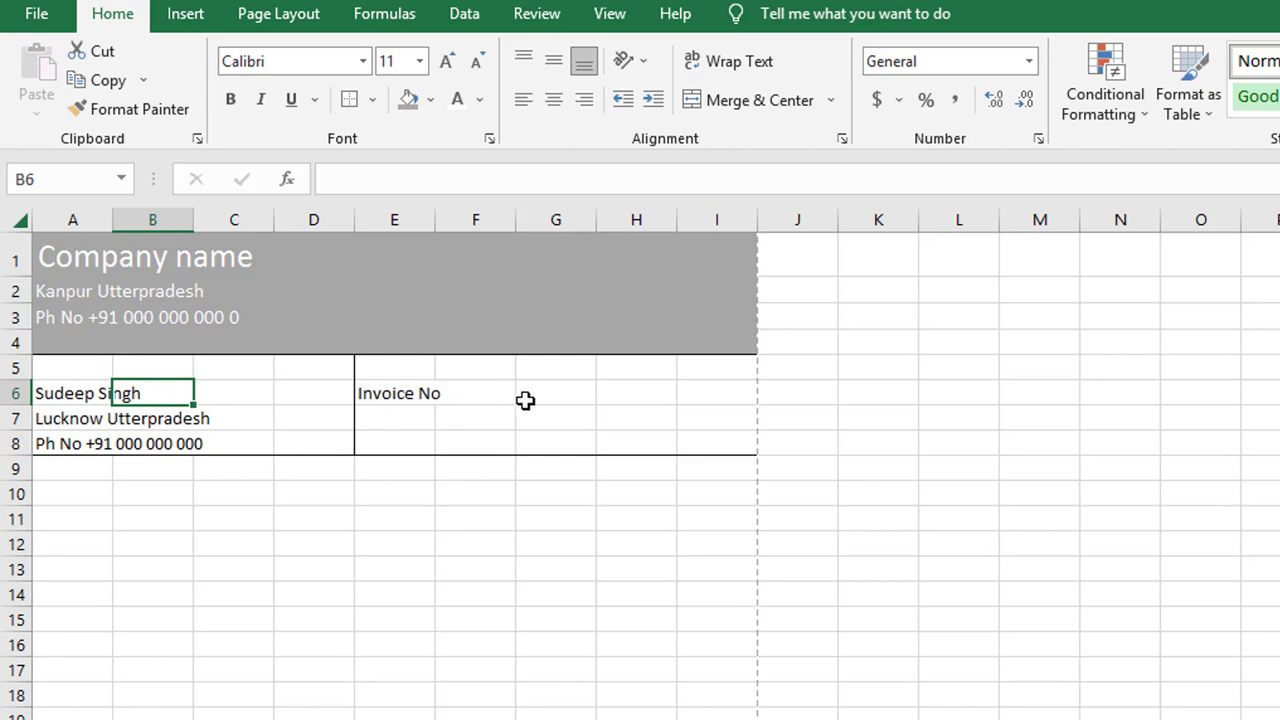
click(564, 396)
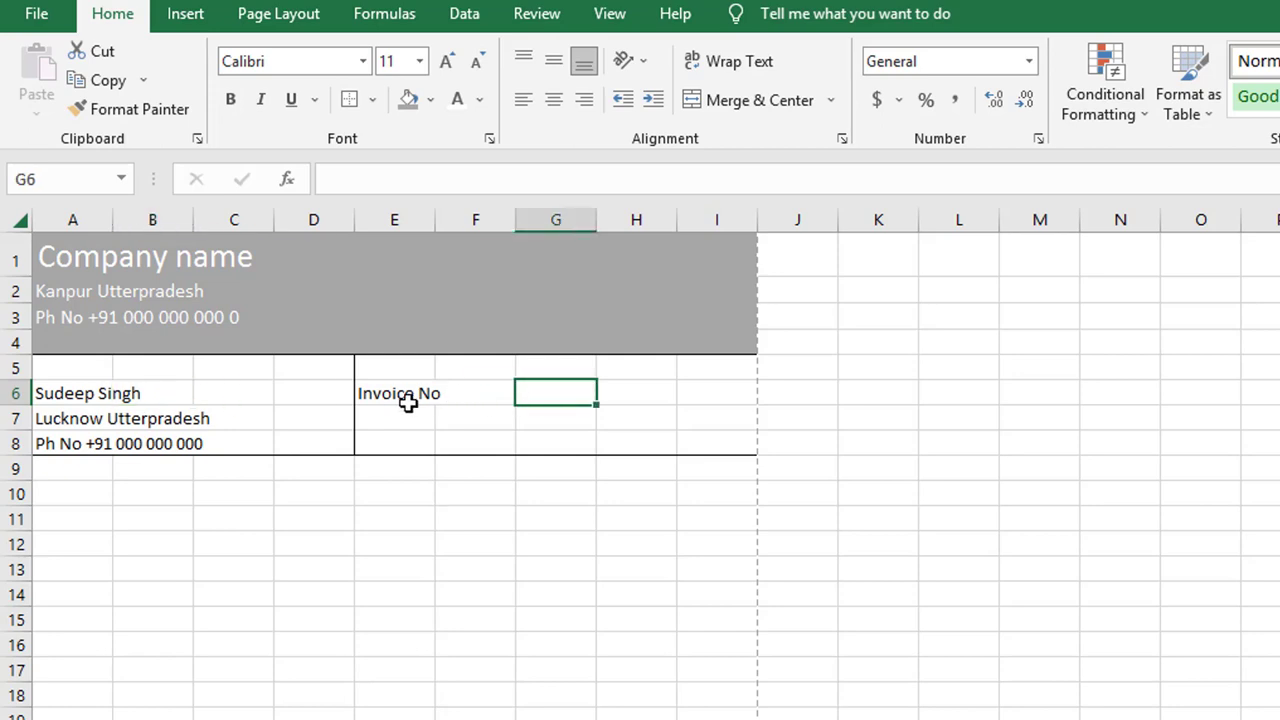
click(494, 400)
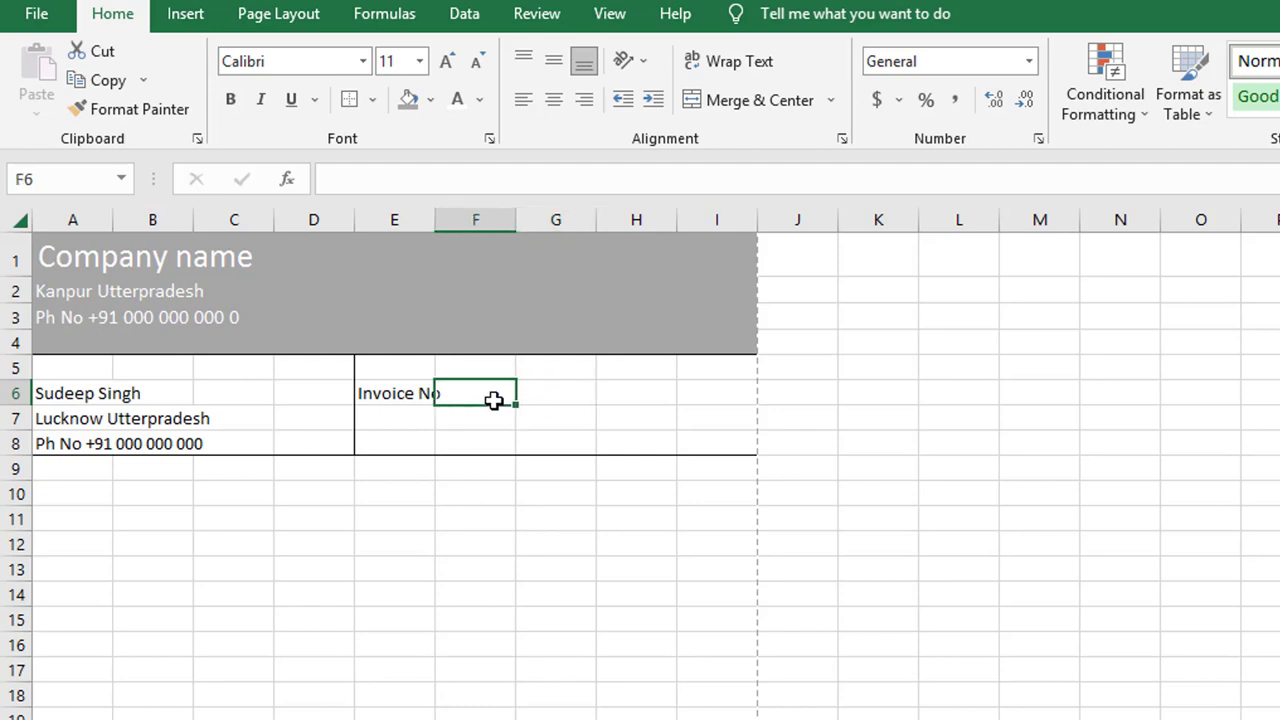
click(414, 392)
click(444, 189)
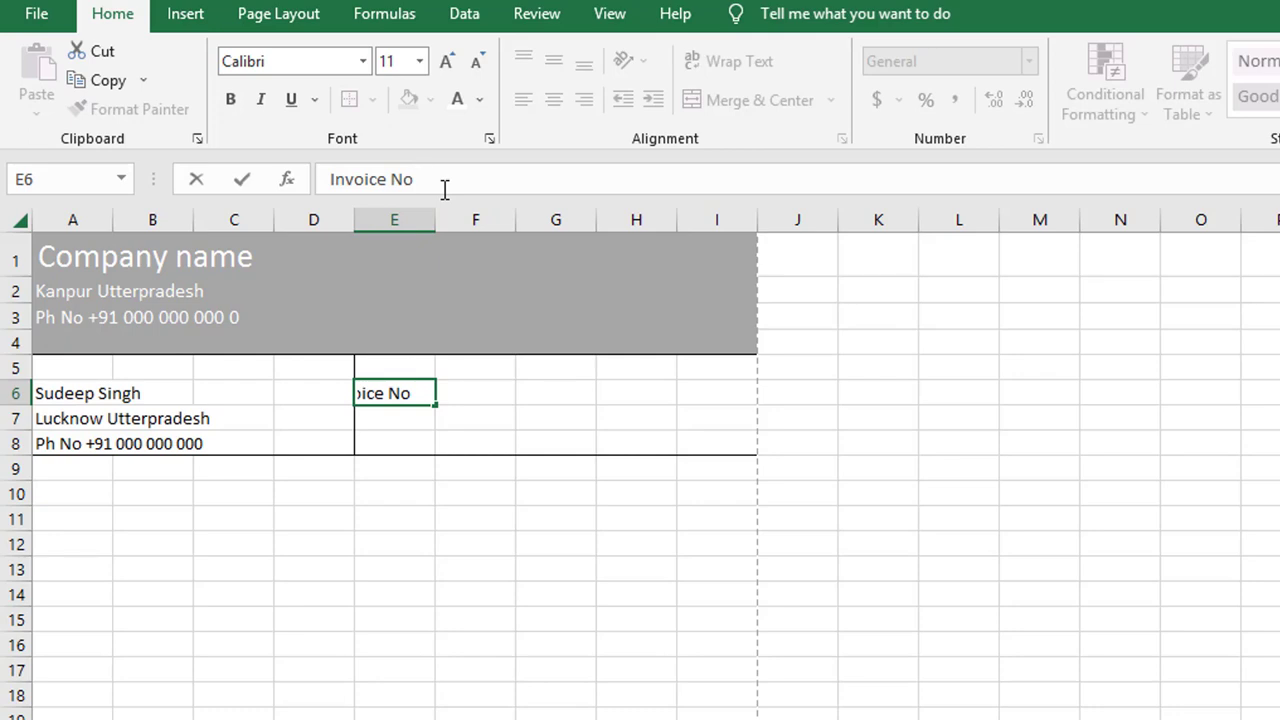
text(Hx)
key(BackSpace)
text(X 1738981237)
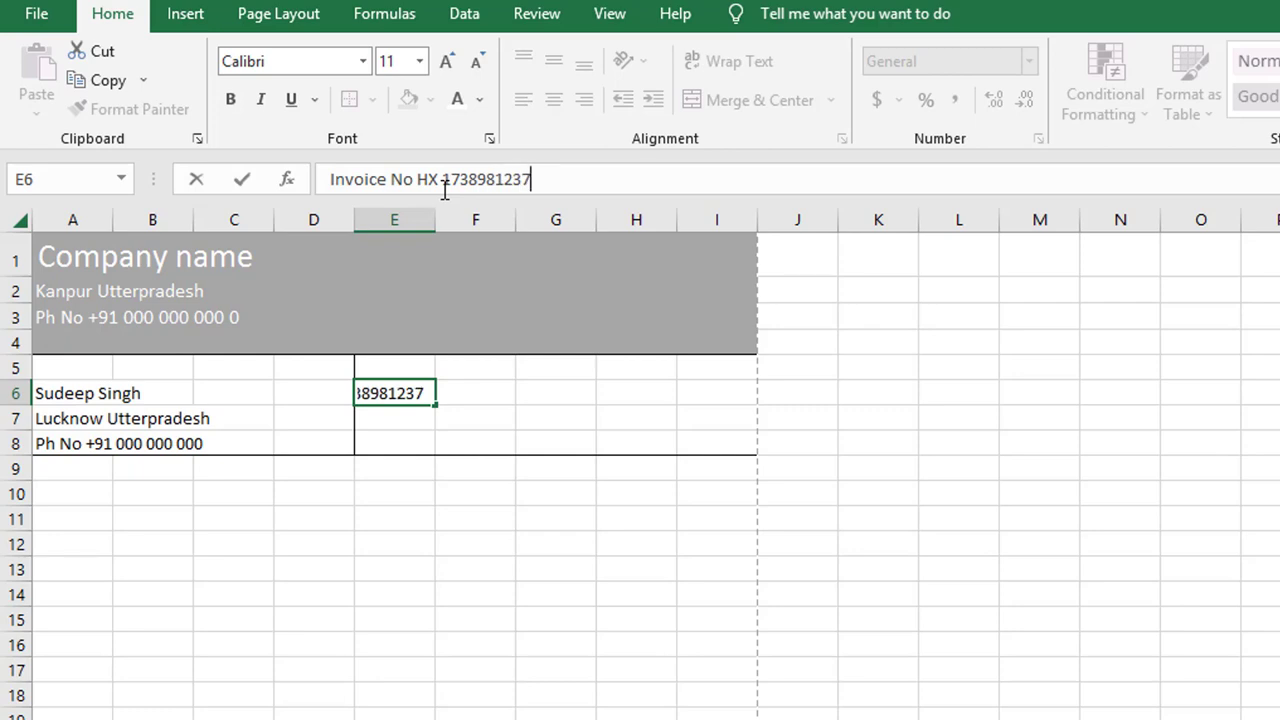
click(557, 565)
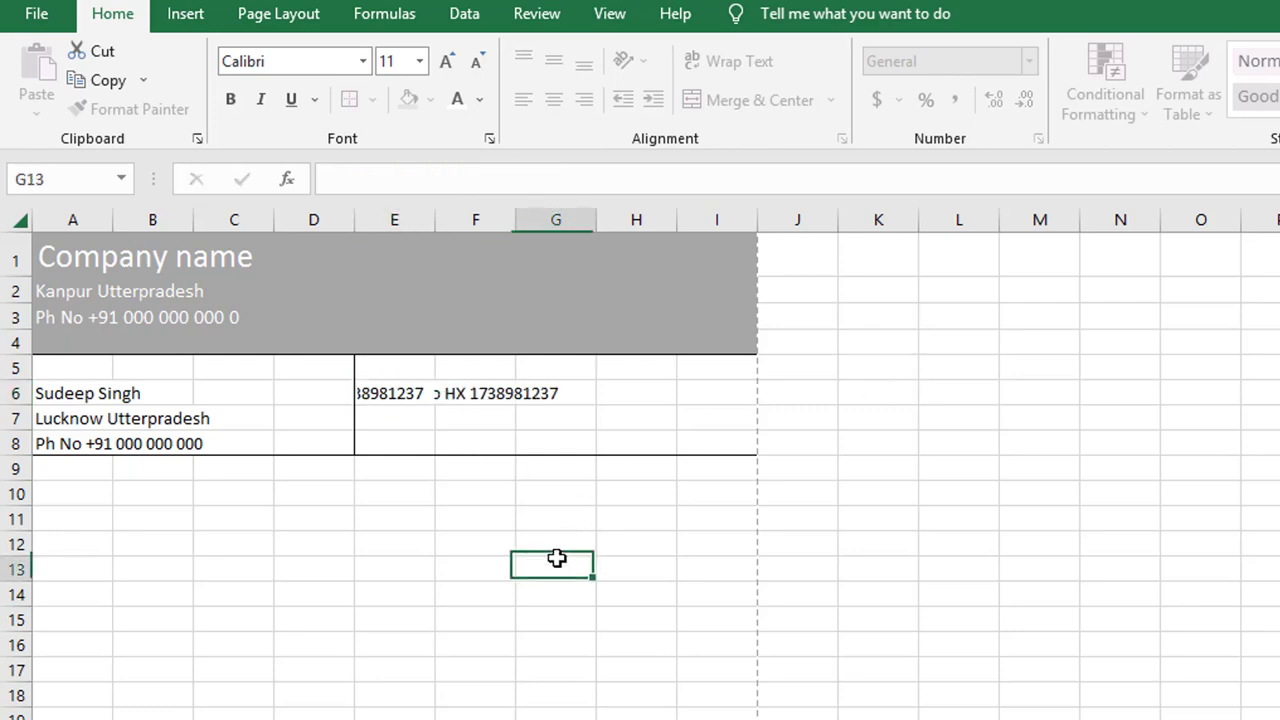
Step: Enter 'Date 3/30/2023' in cell E7
click(404, 421)
text(Date)
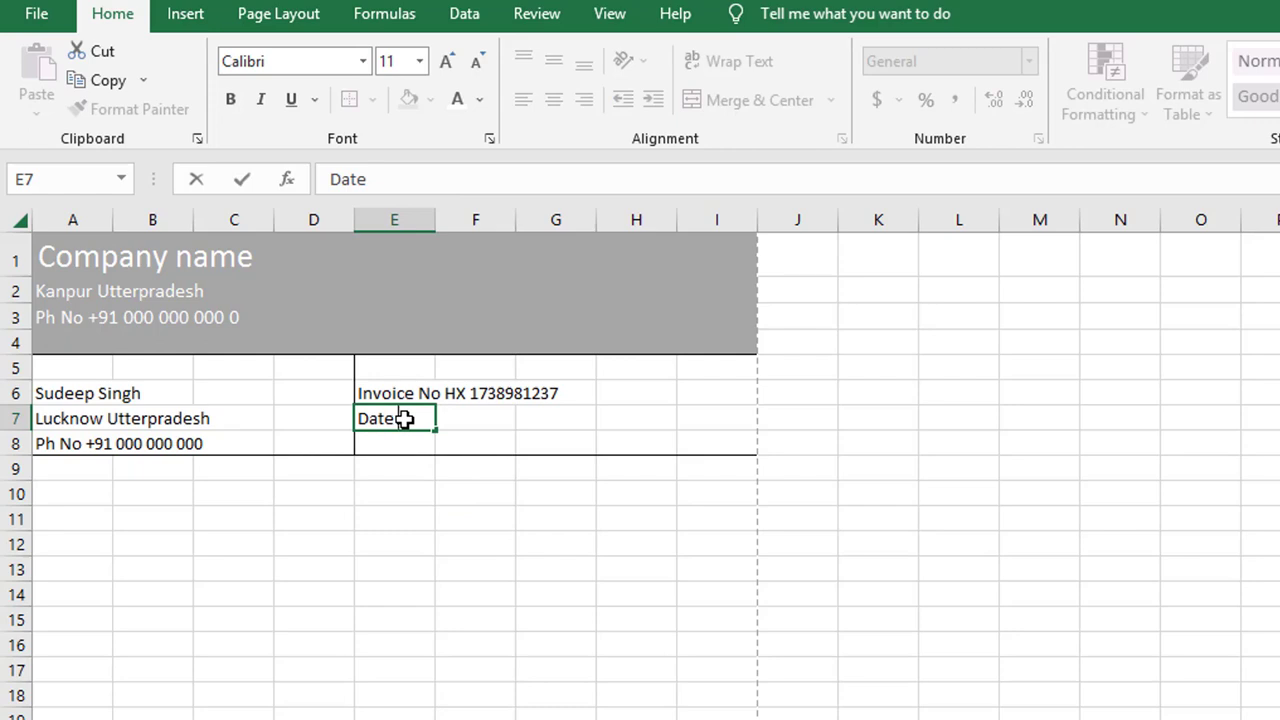
text( 3/30/2023)
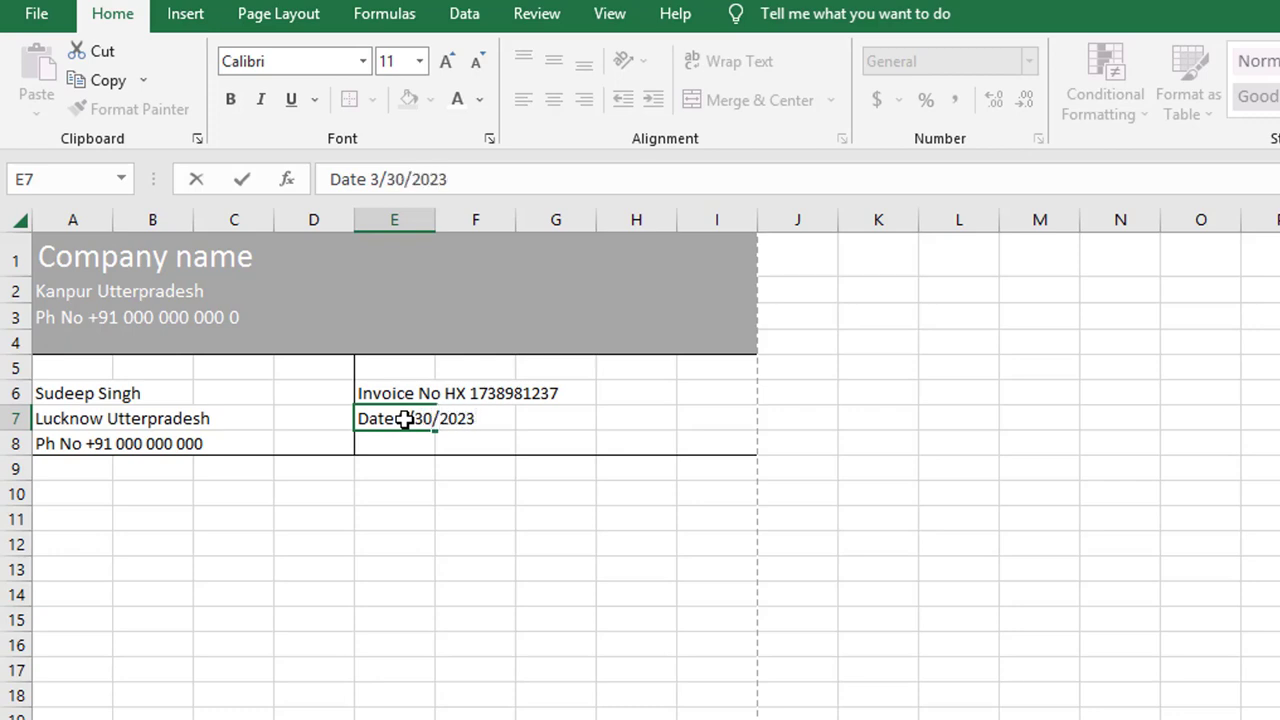
click(534, 590)
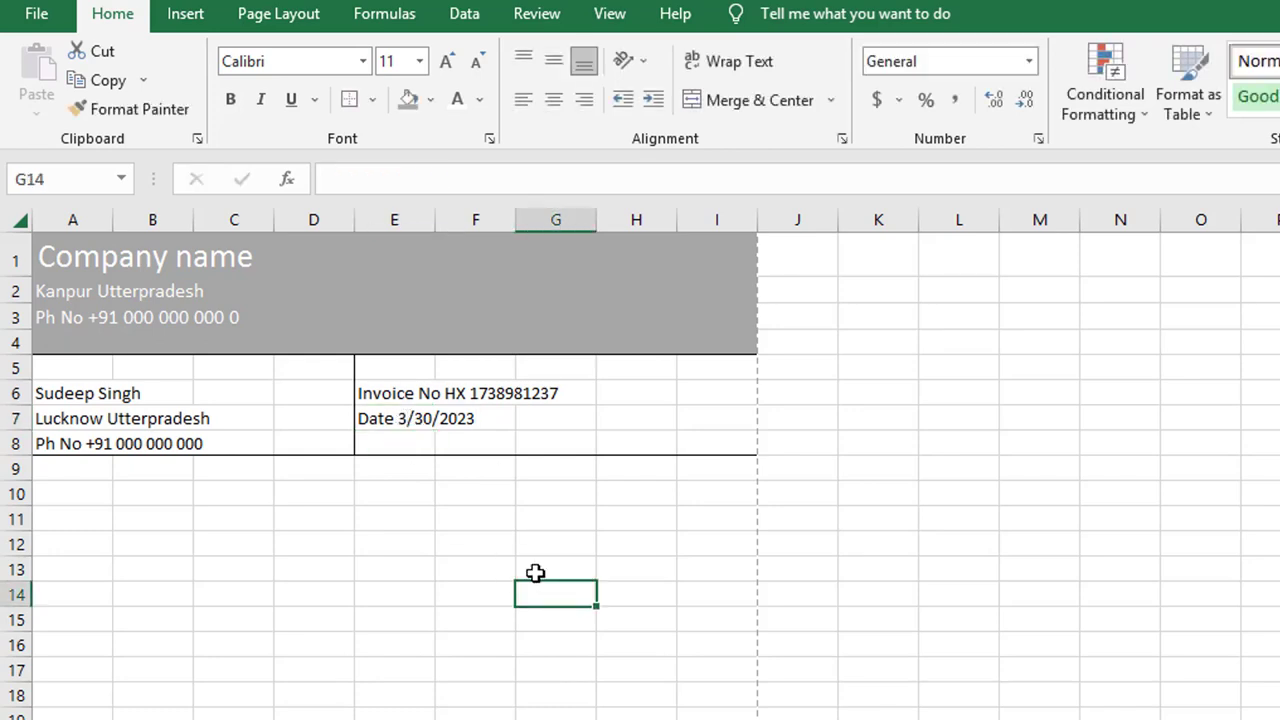
scroll(535, 572, down, 3)
scroll(535, 572, up, 3)
scroll(587, 475, down, 8)
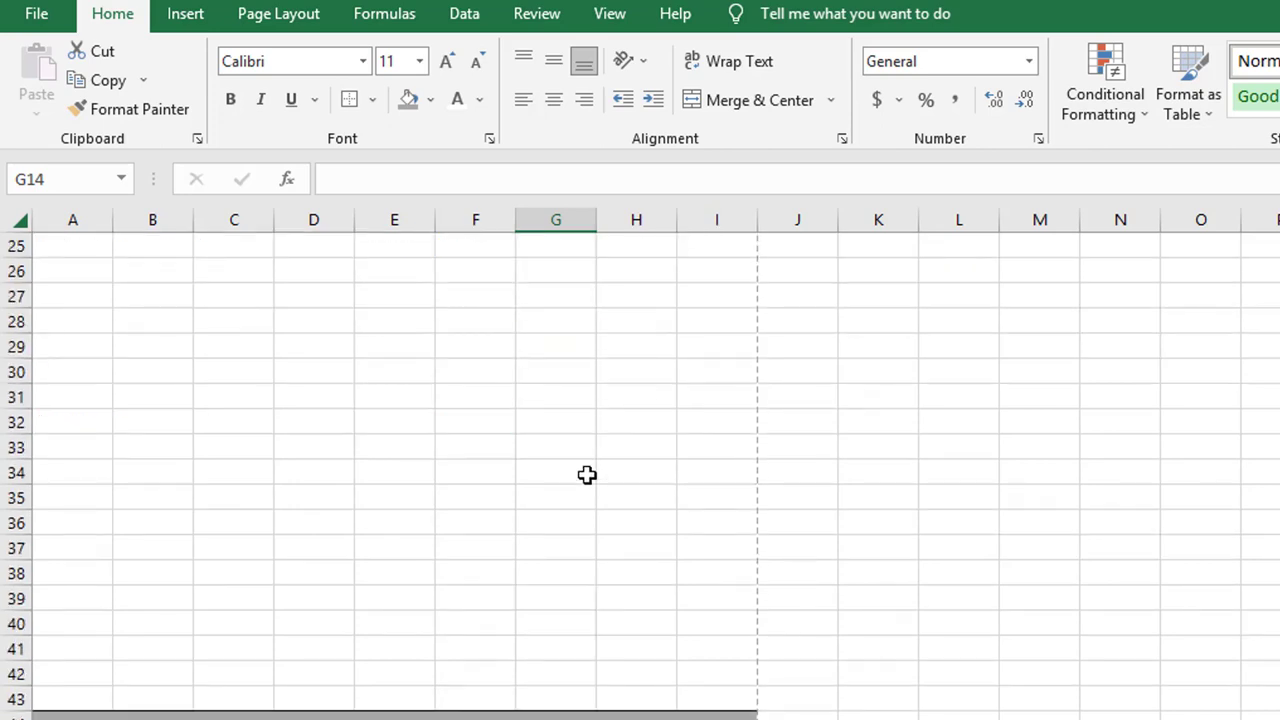
scroll(587, 475, up, 8)
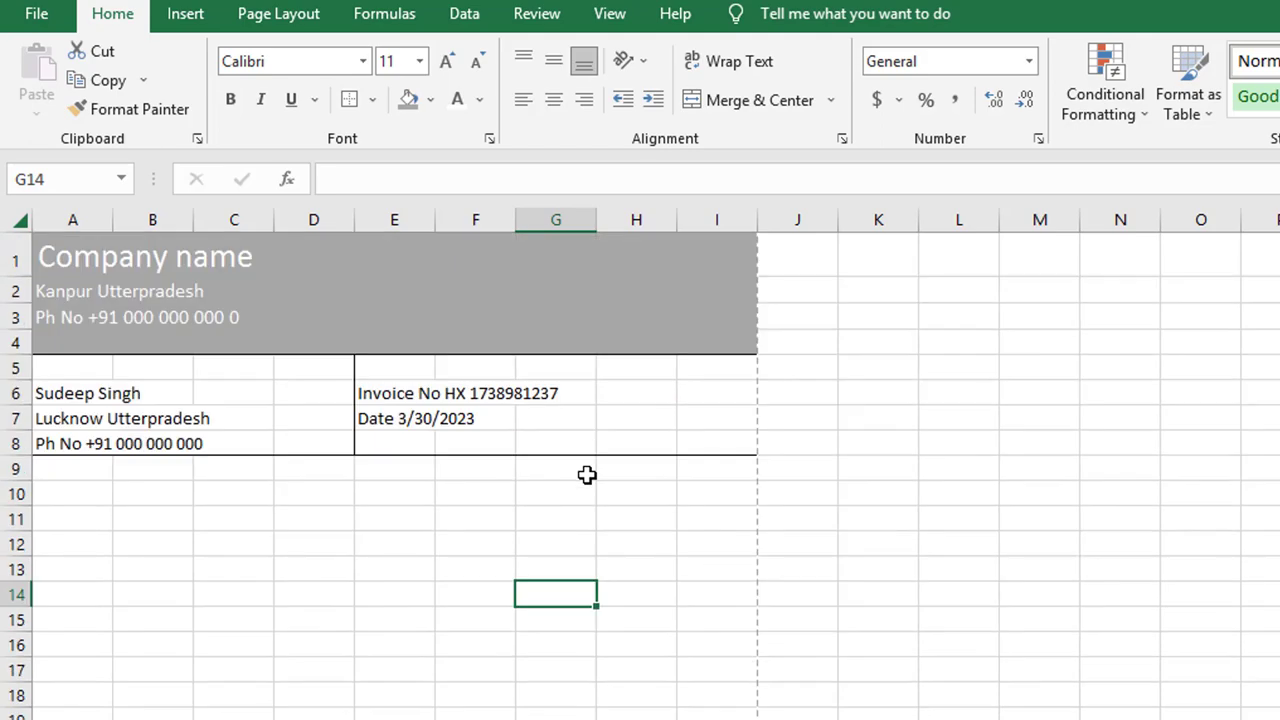
key(ctrl+p)
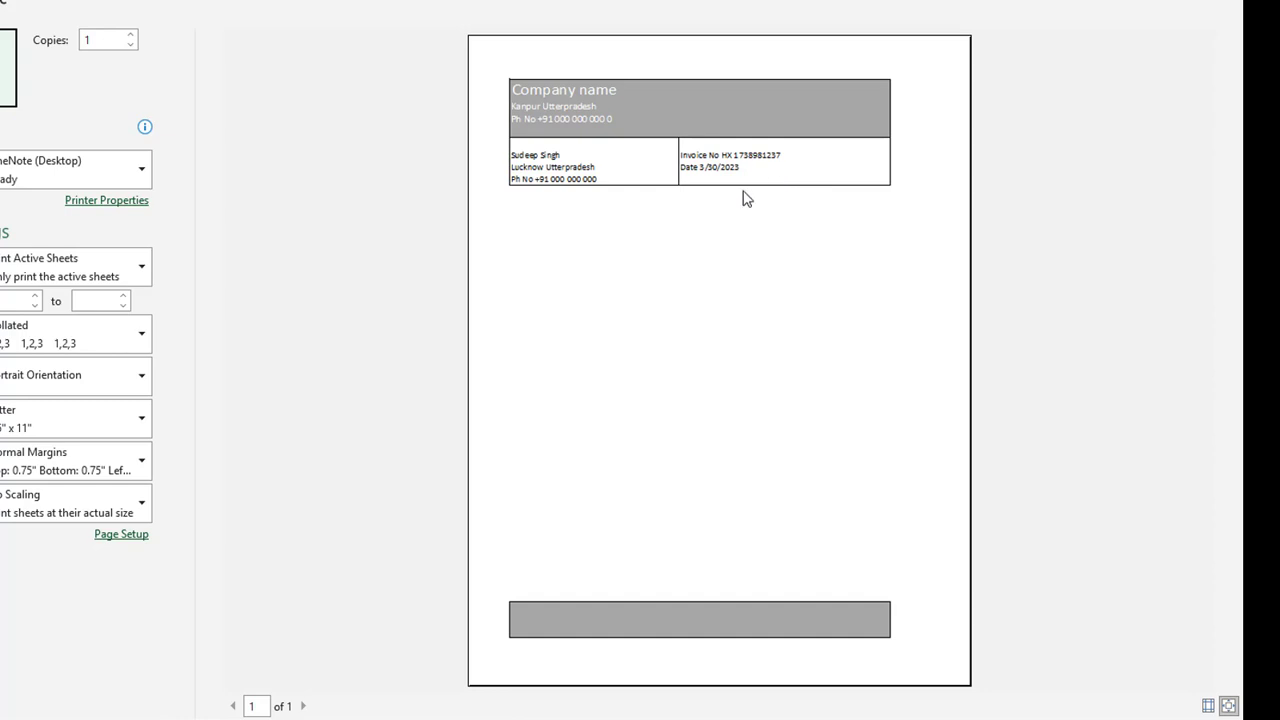
key(Escape)
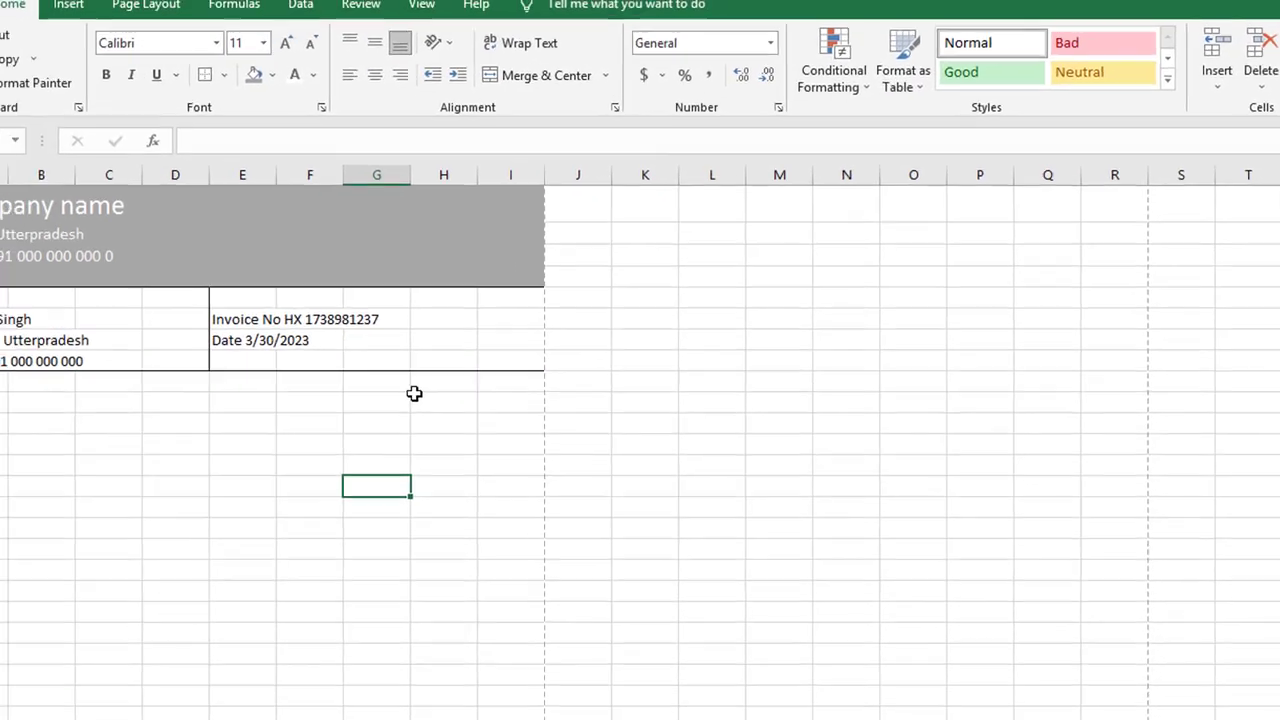
Step: Add top and bottom borders across A9:I9, then type 'Sr No' in A10
click(67, 430)
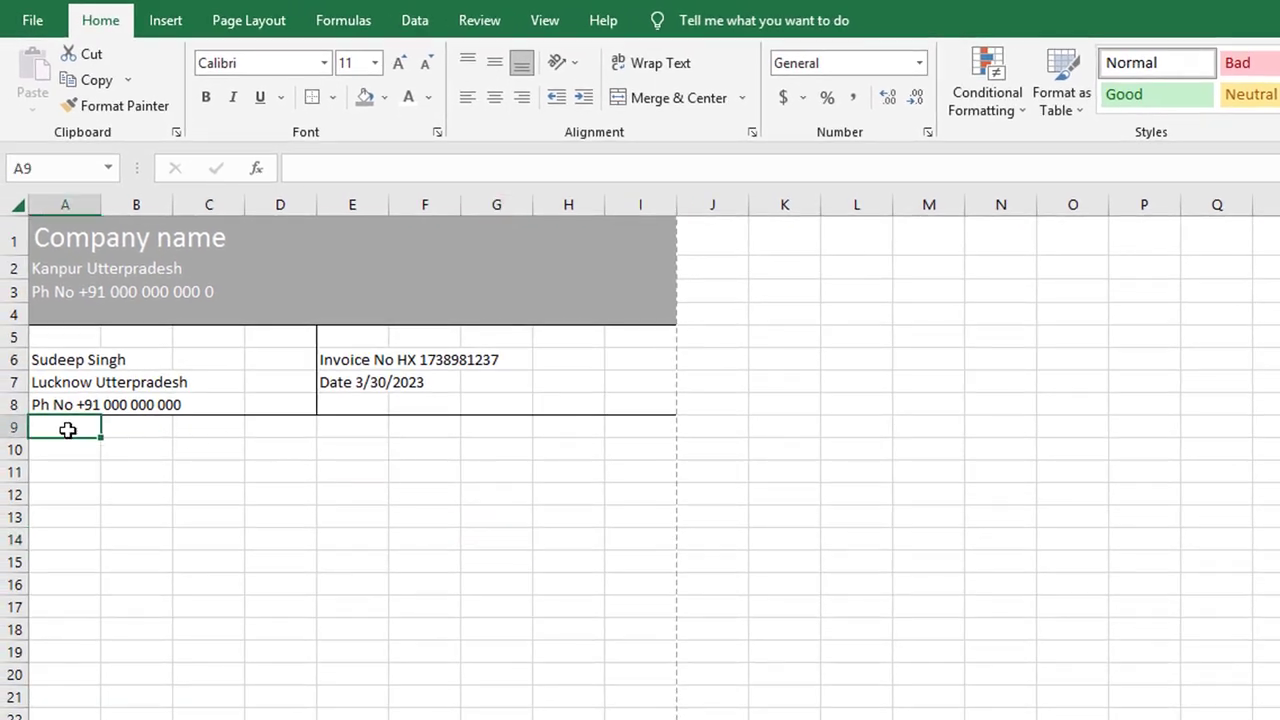
click(76, 445)
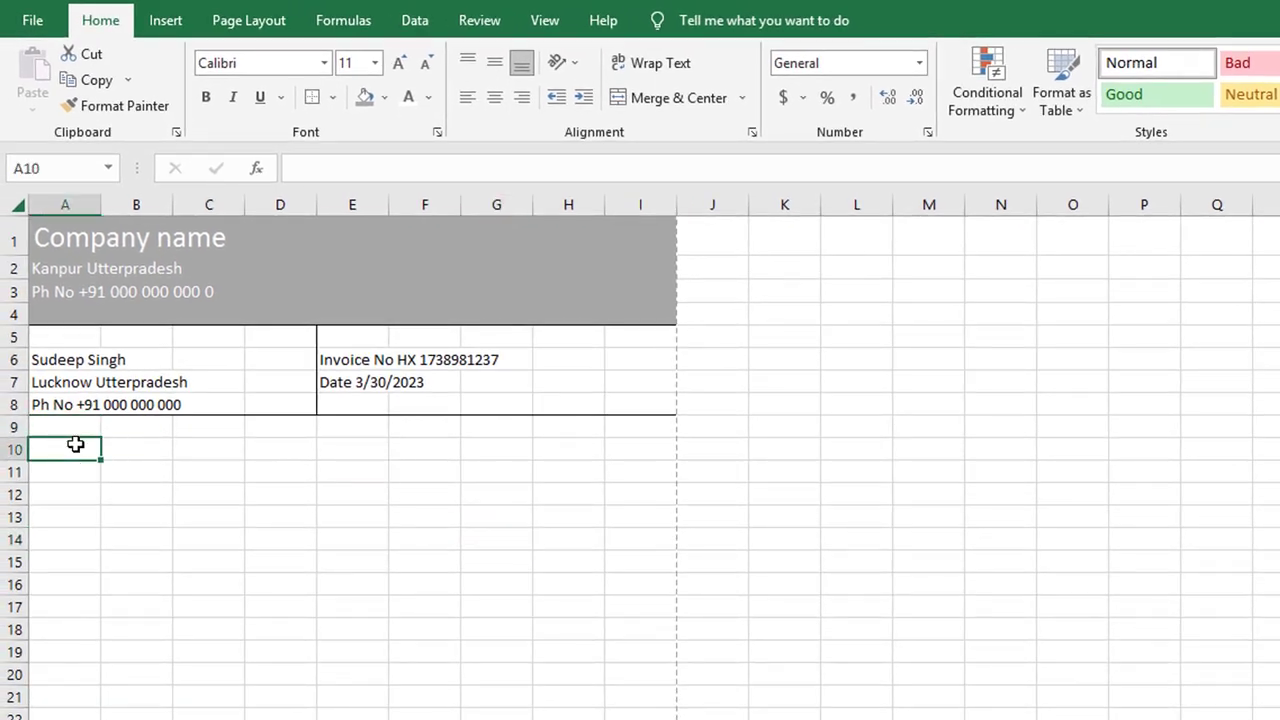
drag(64, 428, 643, 430)
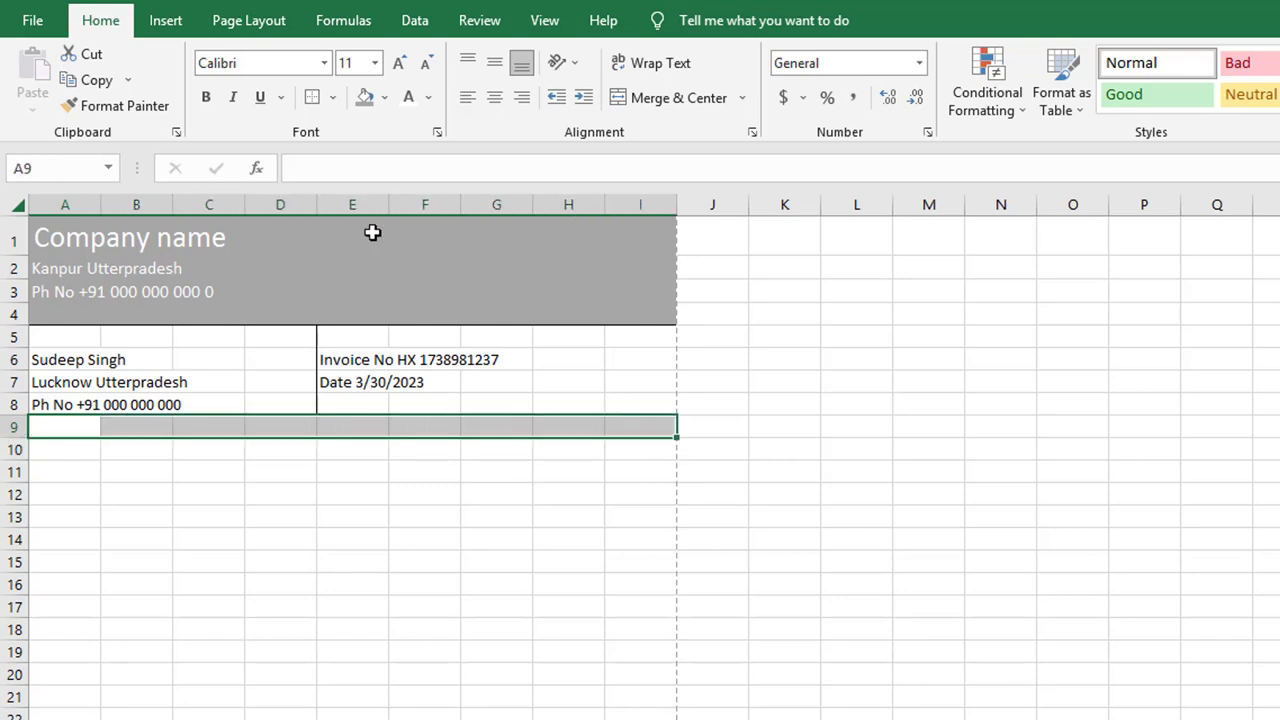
click(311, 97)
click(394, 603)
click(77, 453)
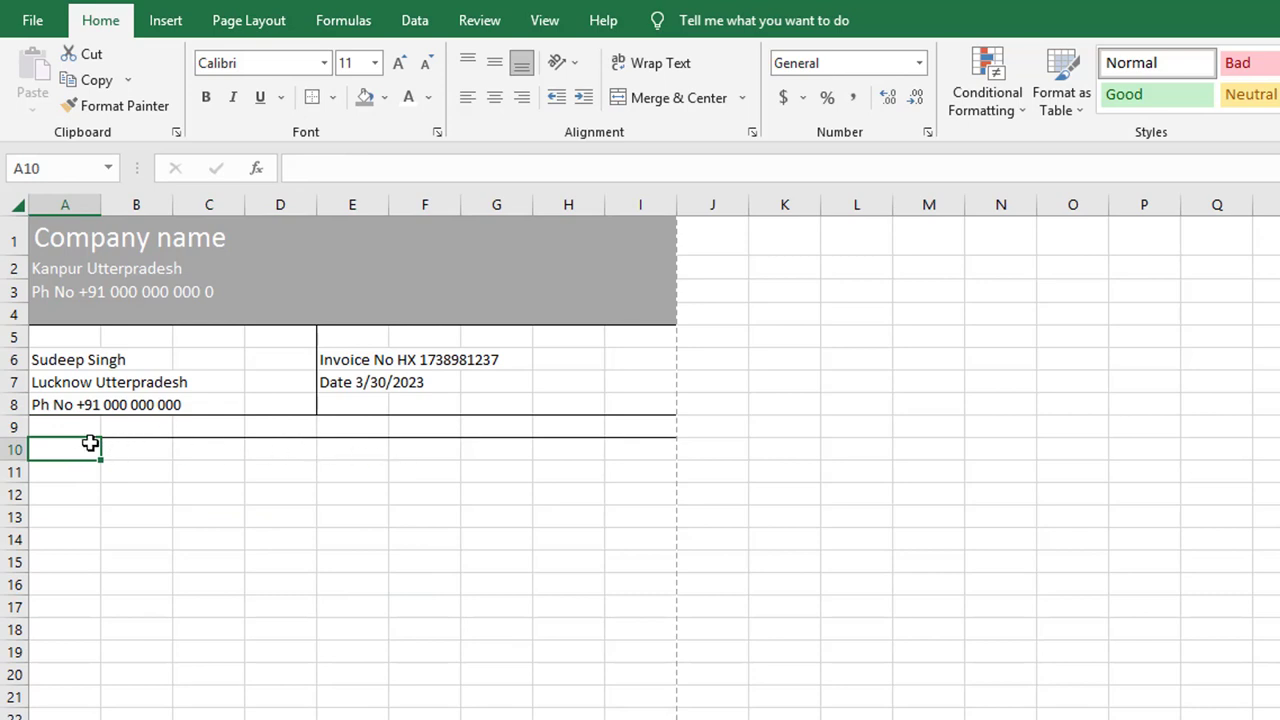
text(Sr)
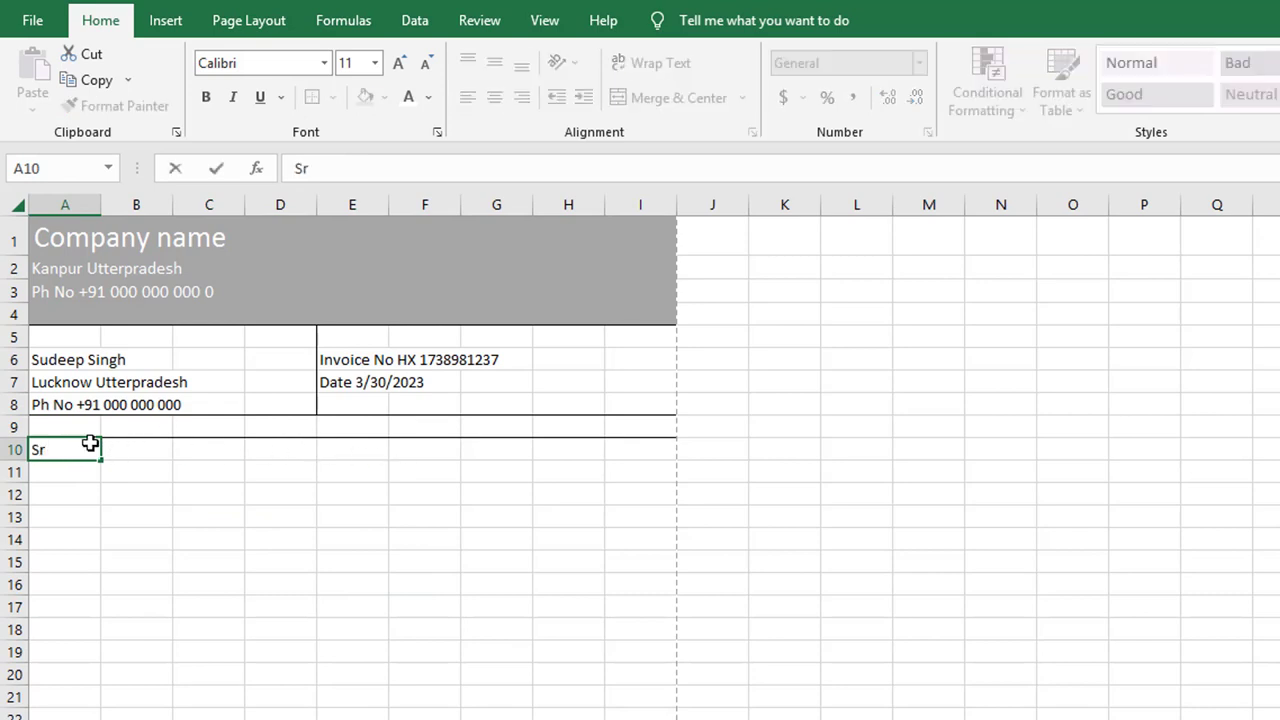
text( No)
Step: Type the headings Price in I10, Rate in H10 and Qty in G10
click(122, 457)
drag(122, 457, 297, 451)
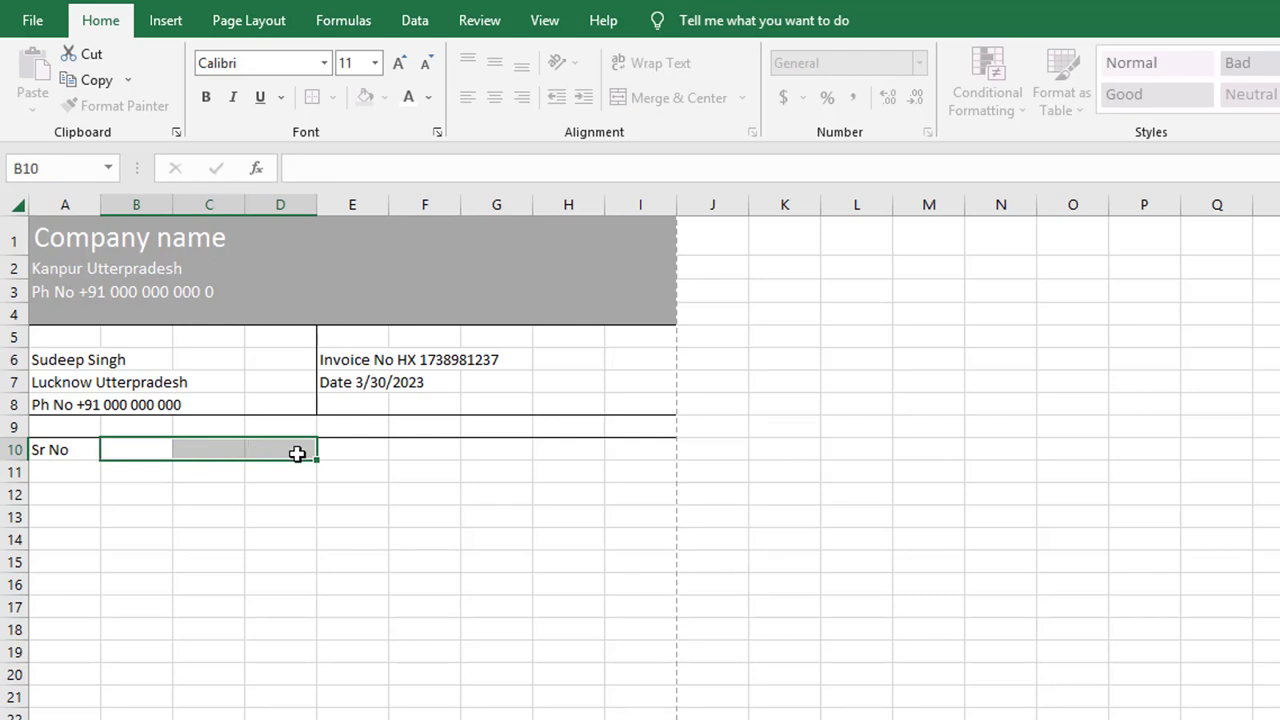
click(648, 449)
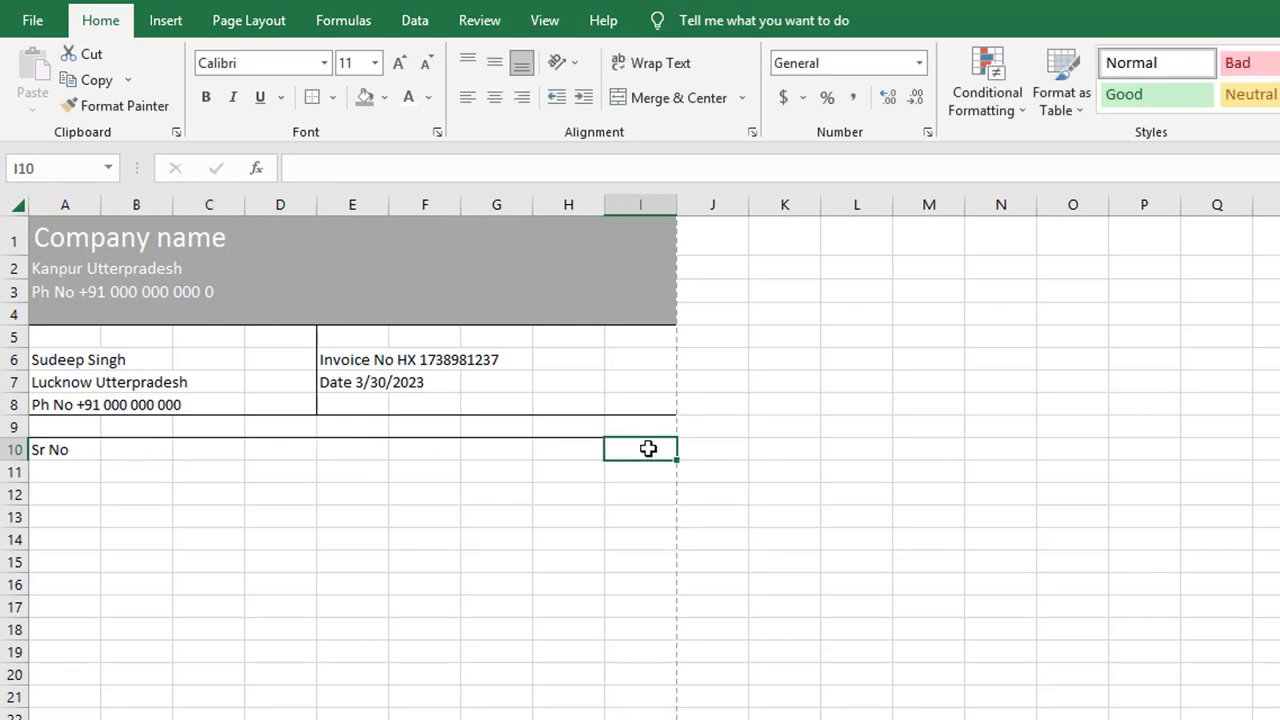
text(Price)
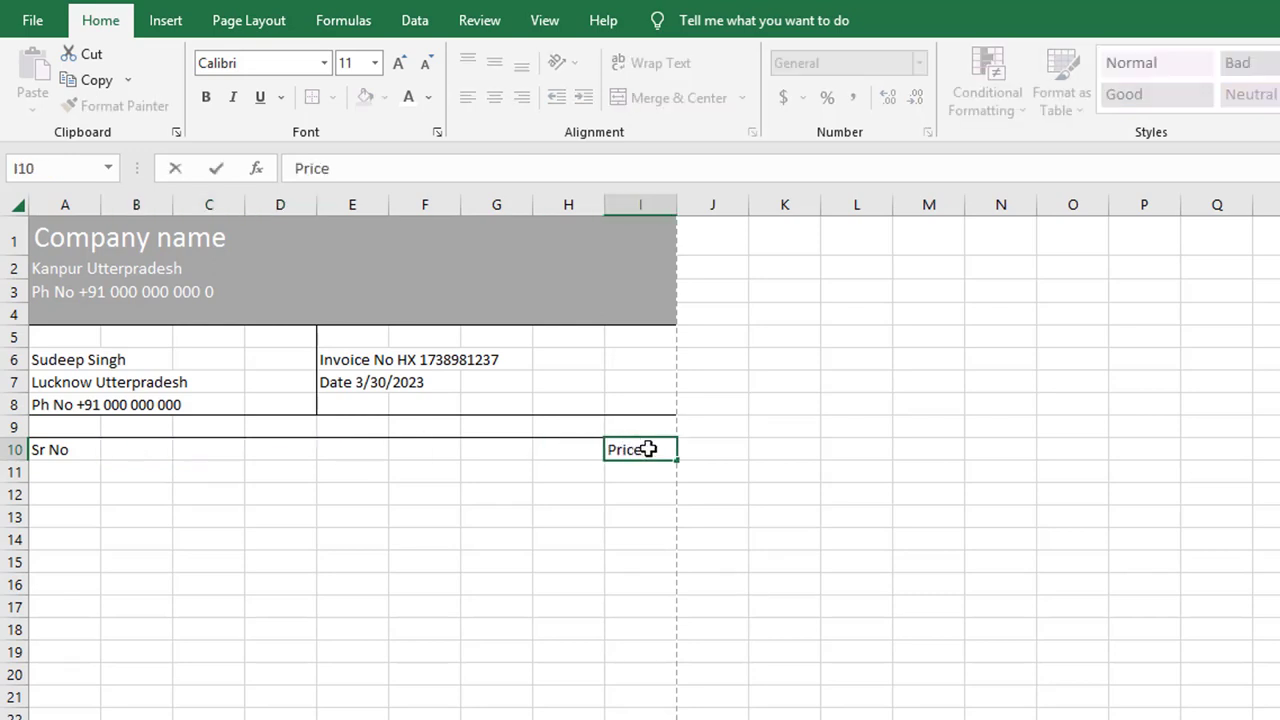
click(567, 449)
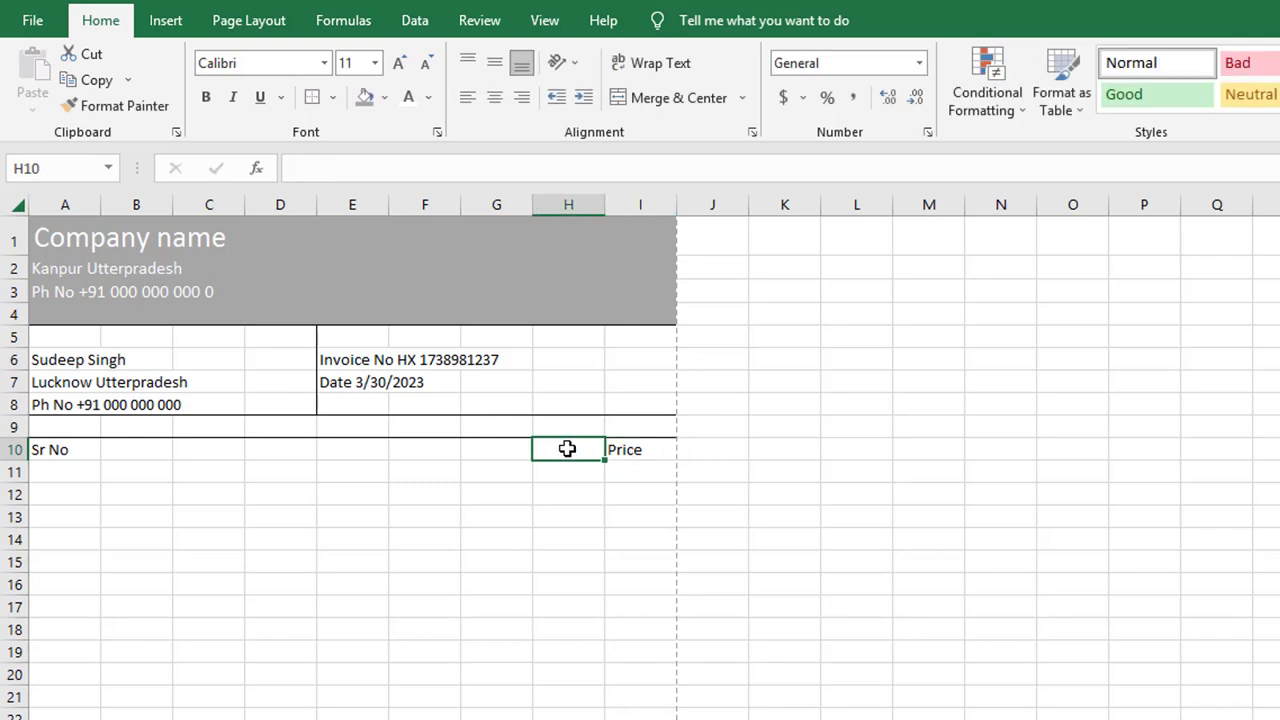
text(Rate)
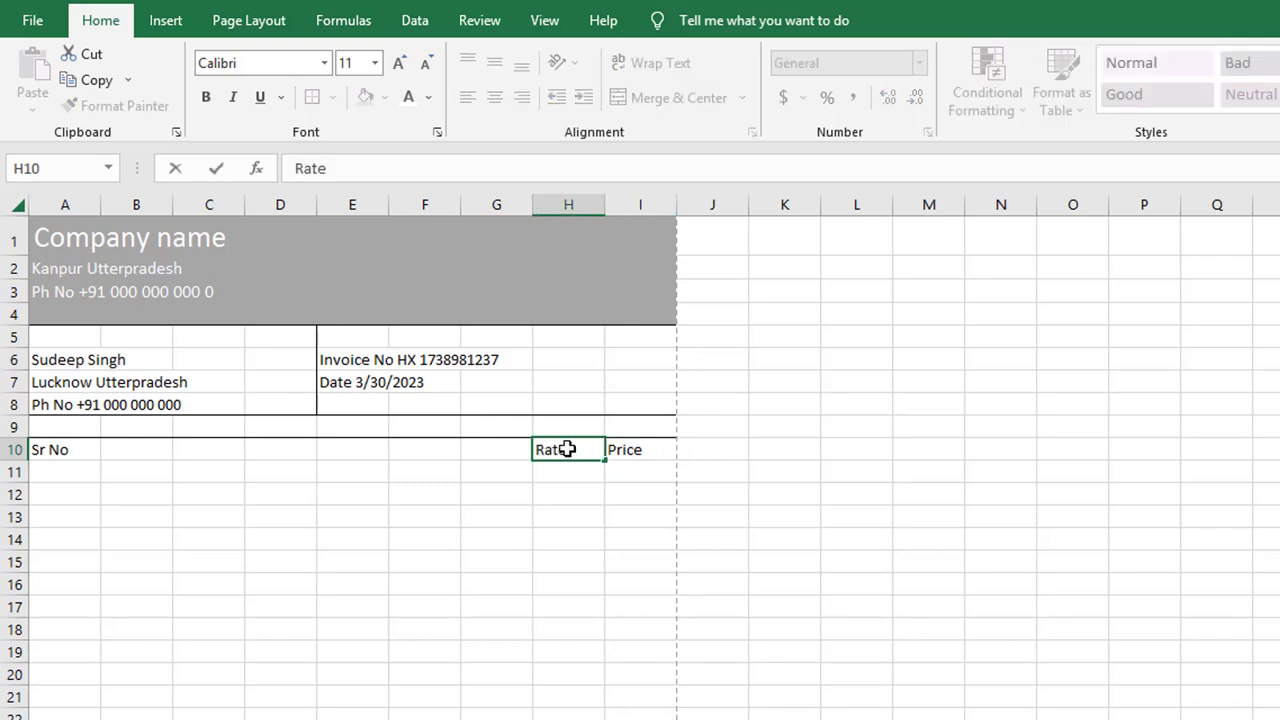
click(507, 452)
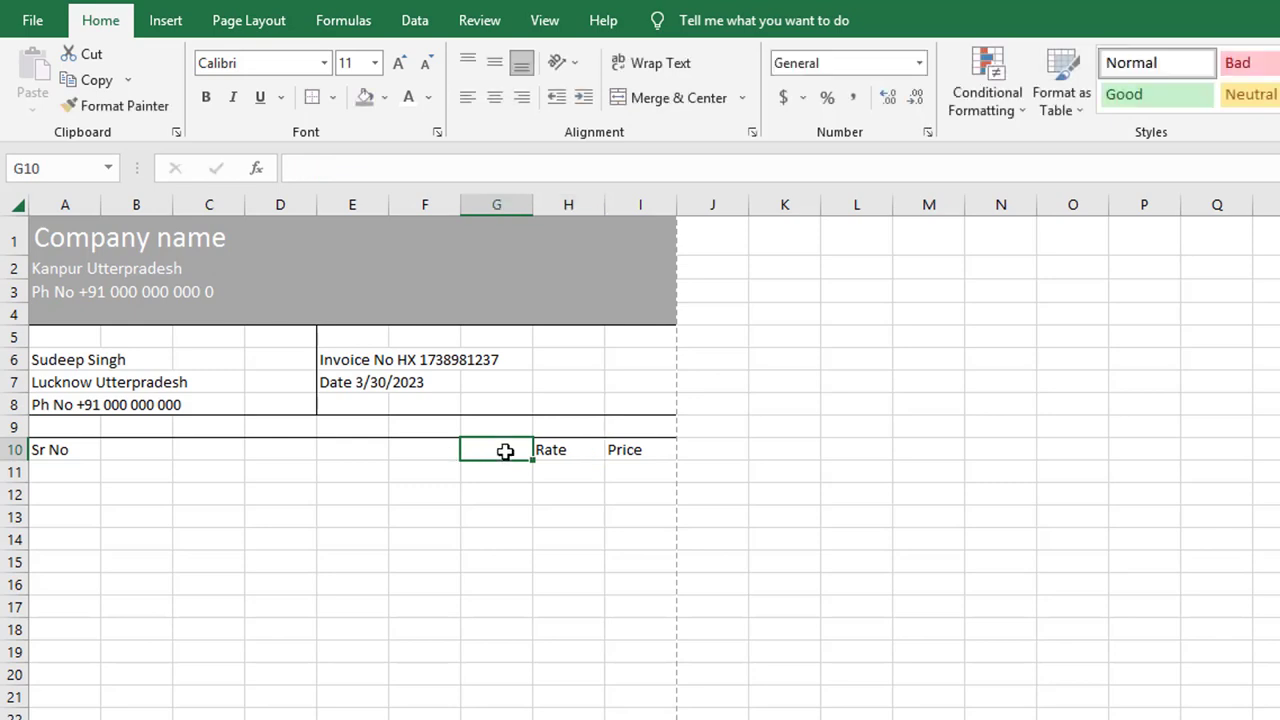
text(Qty)
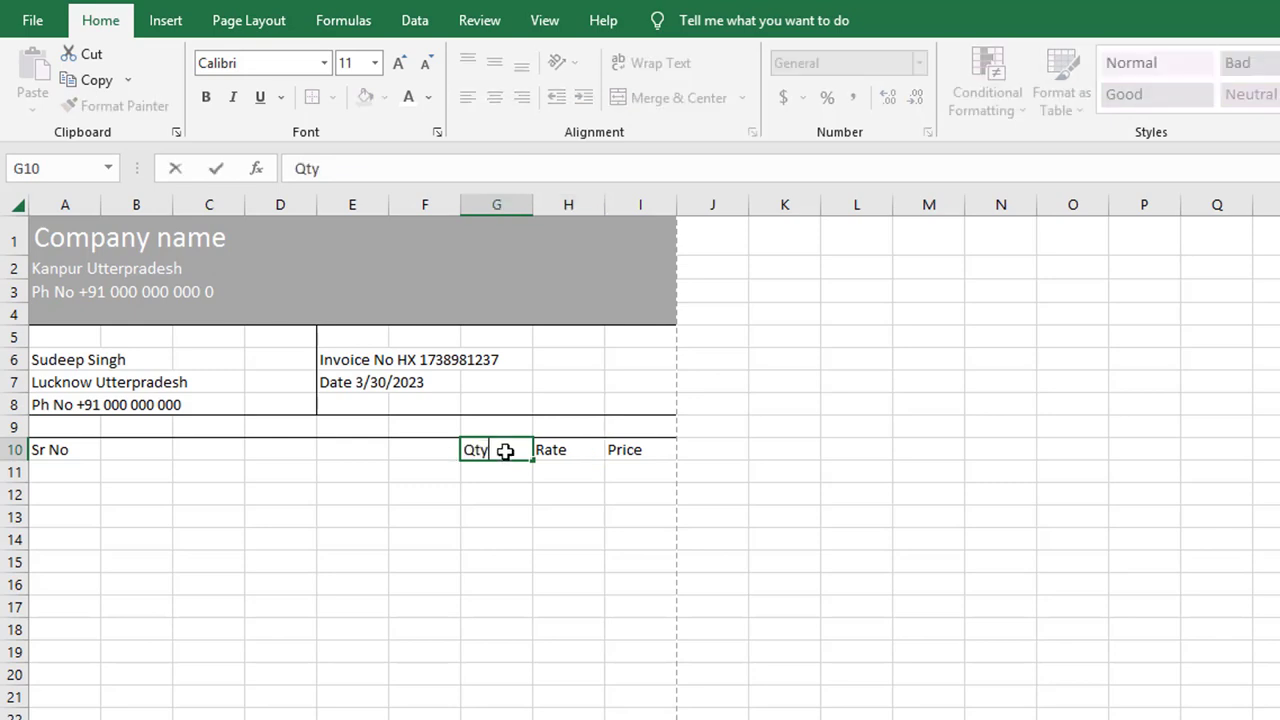
click(120, 451)
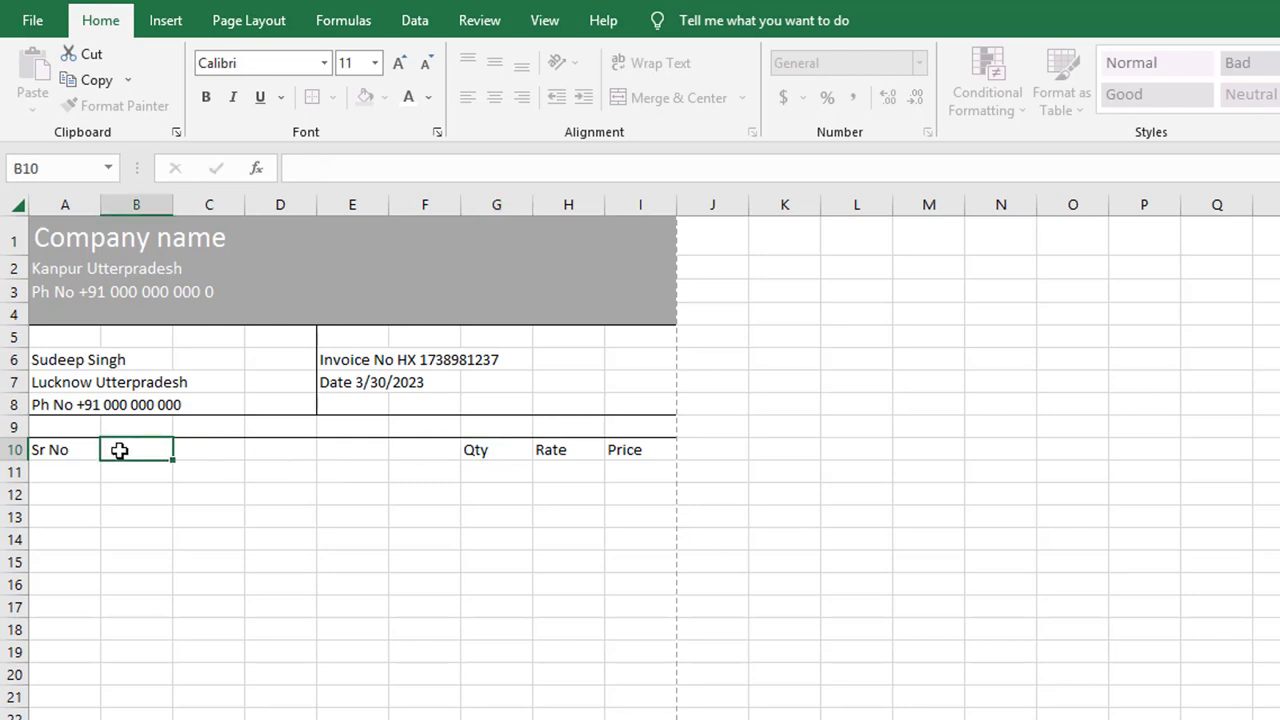
Step: Merge B10:F10 into one cell and enter the heading 'Product/Service'
drag(119, 451, 410, 450)
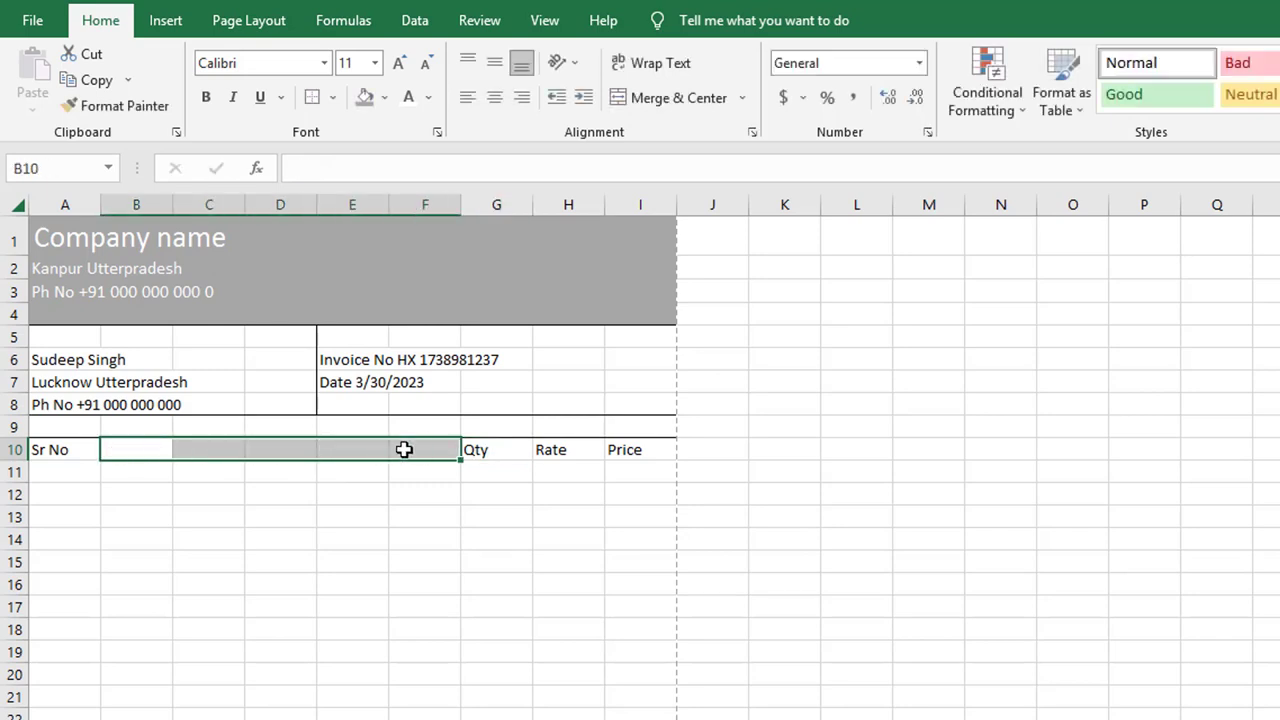
click(743, 98)
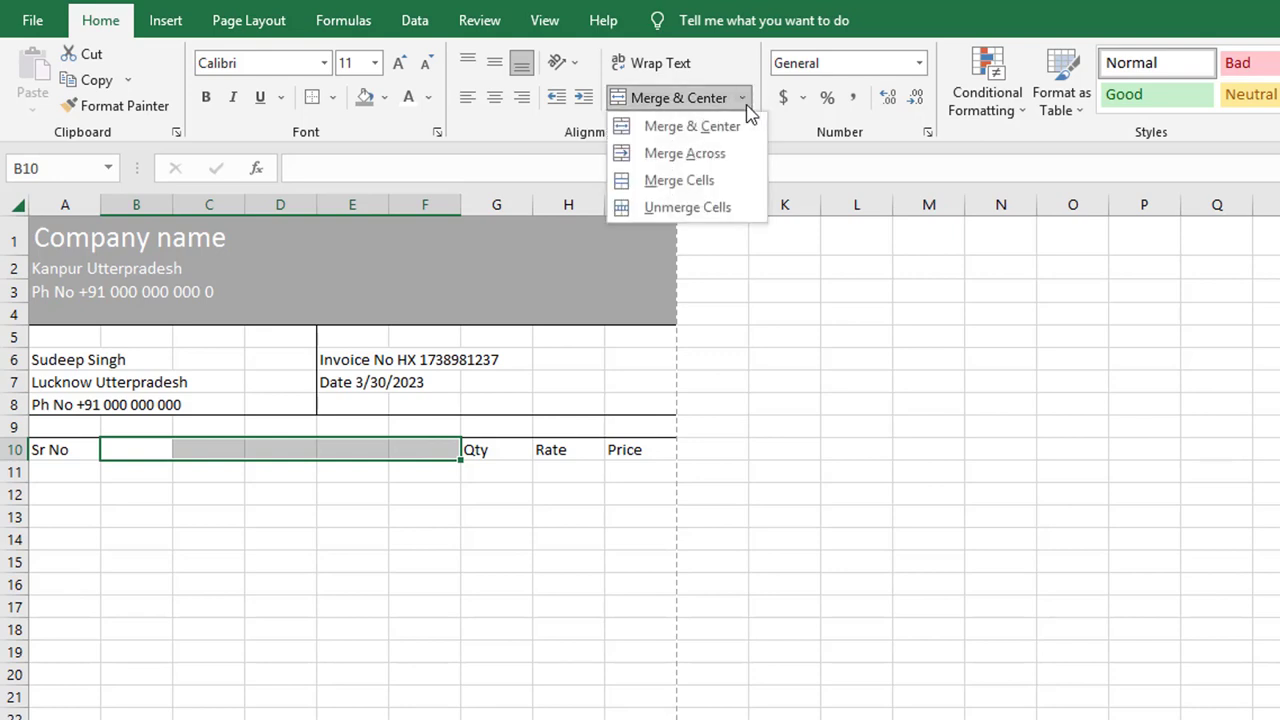
click(719, 177)
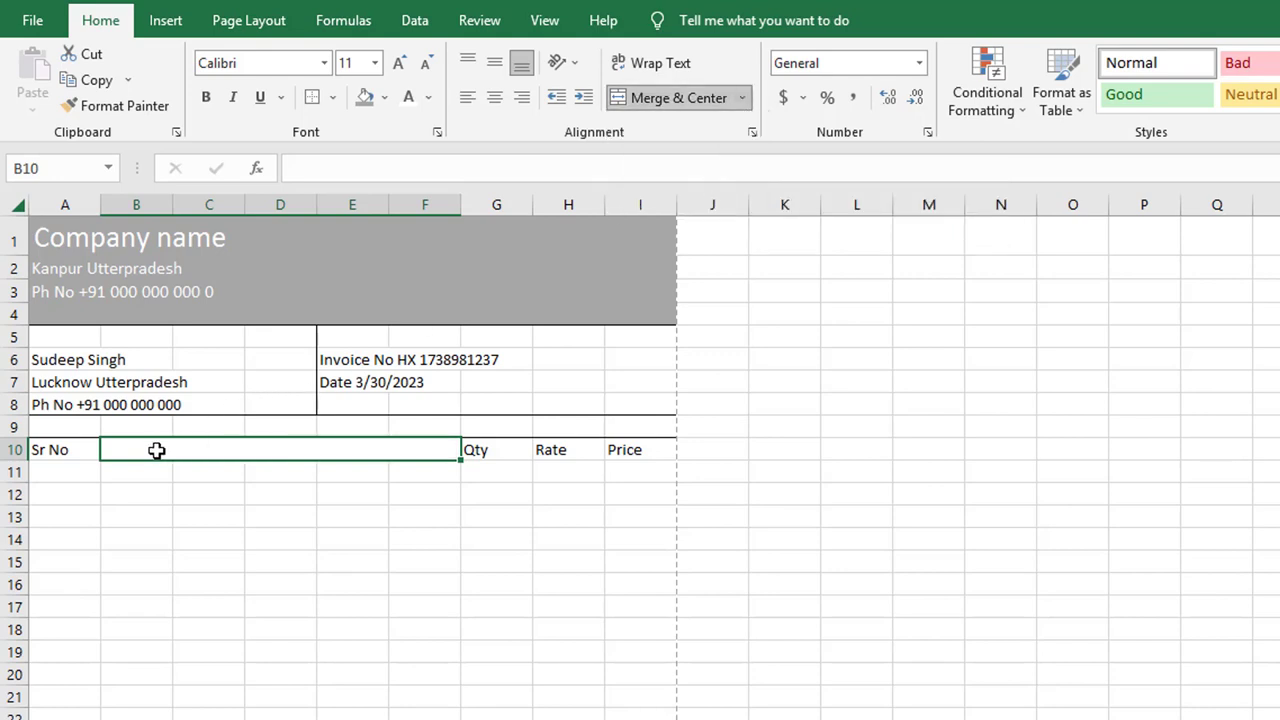
text(Pro)
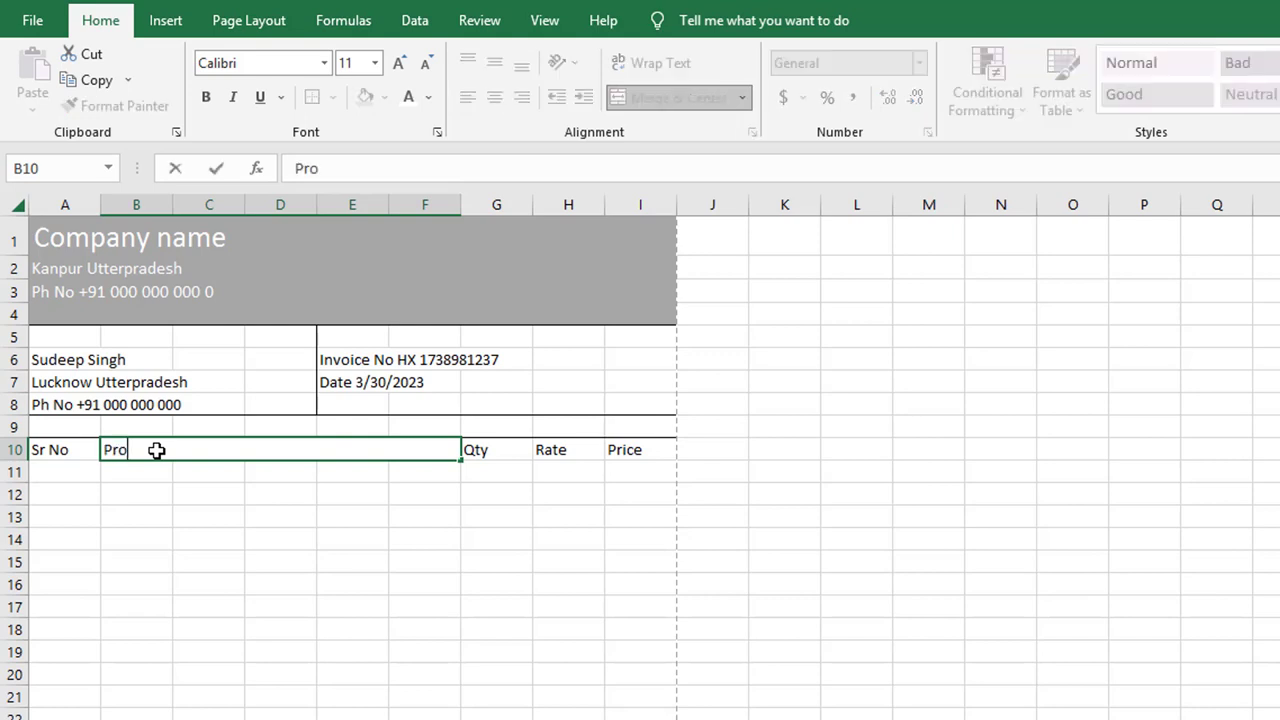
text(duct/Ser)
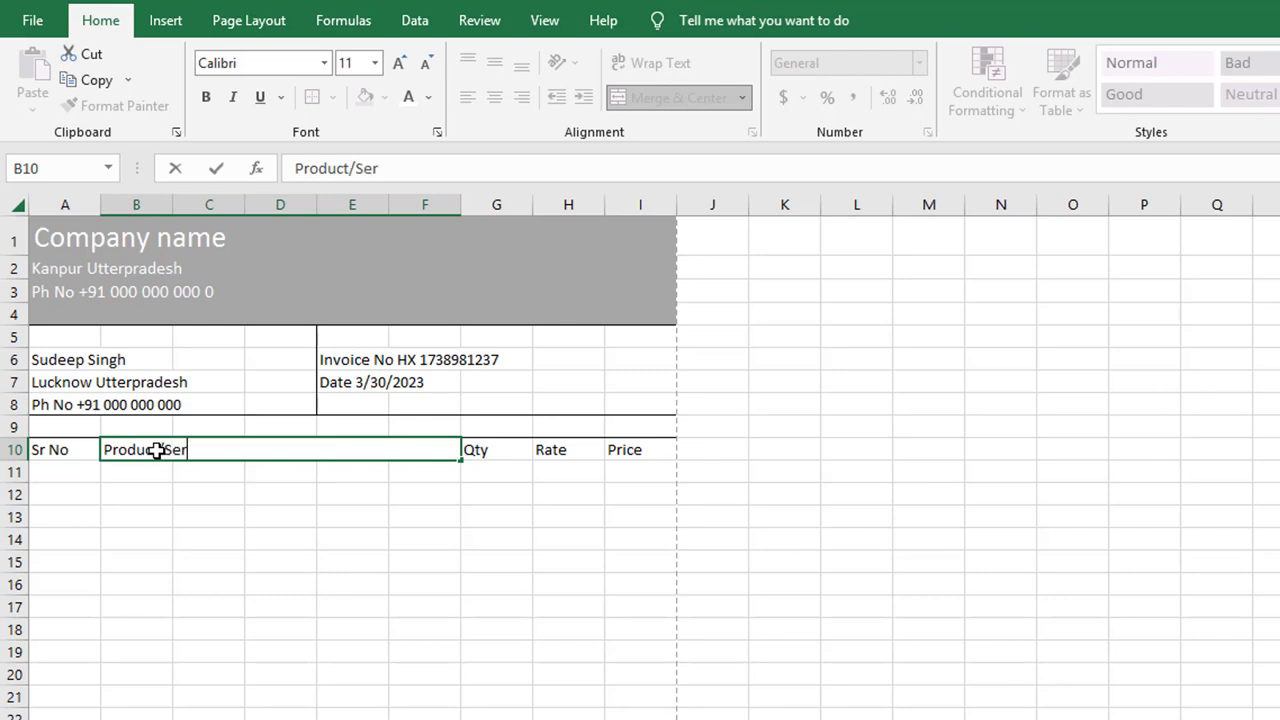
text(vice)
click(303, 557)
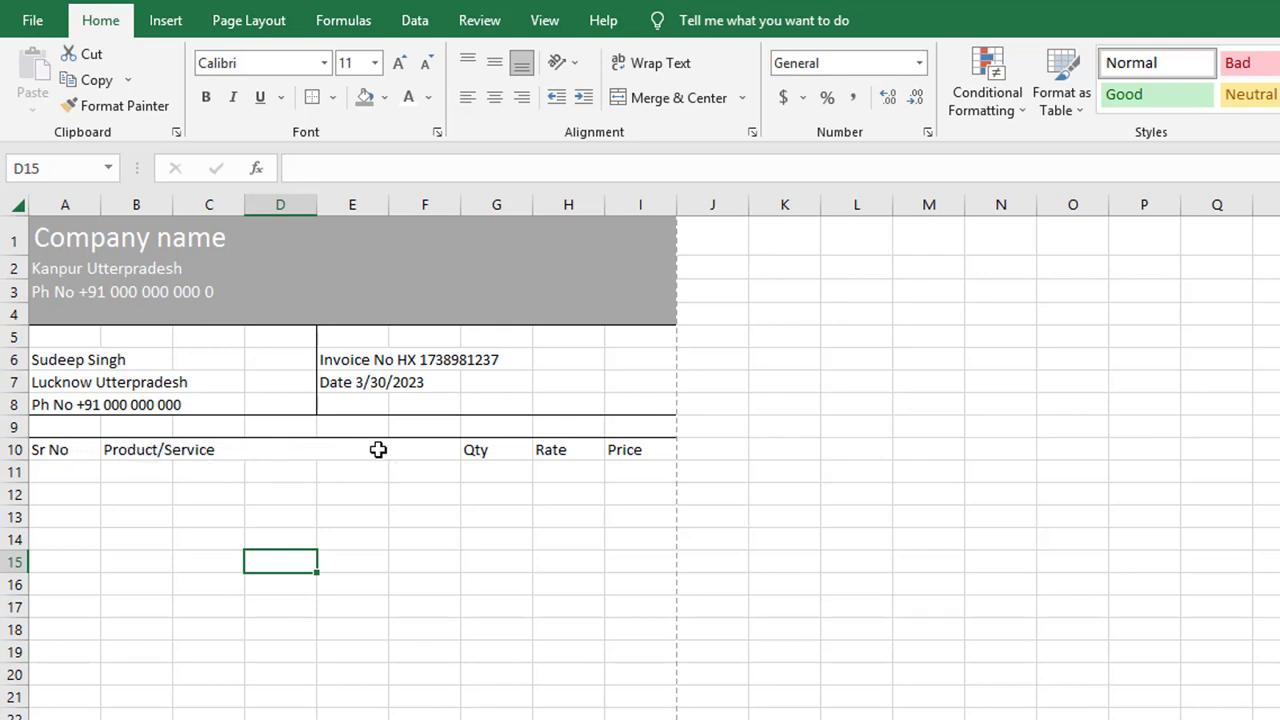
Step: Apply All Borders to the heading row A10:I10, then open the print preview
click(62, 452)
drag(62, 452, 629, 454)
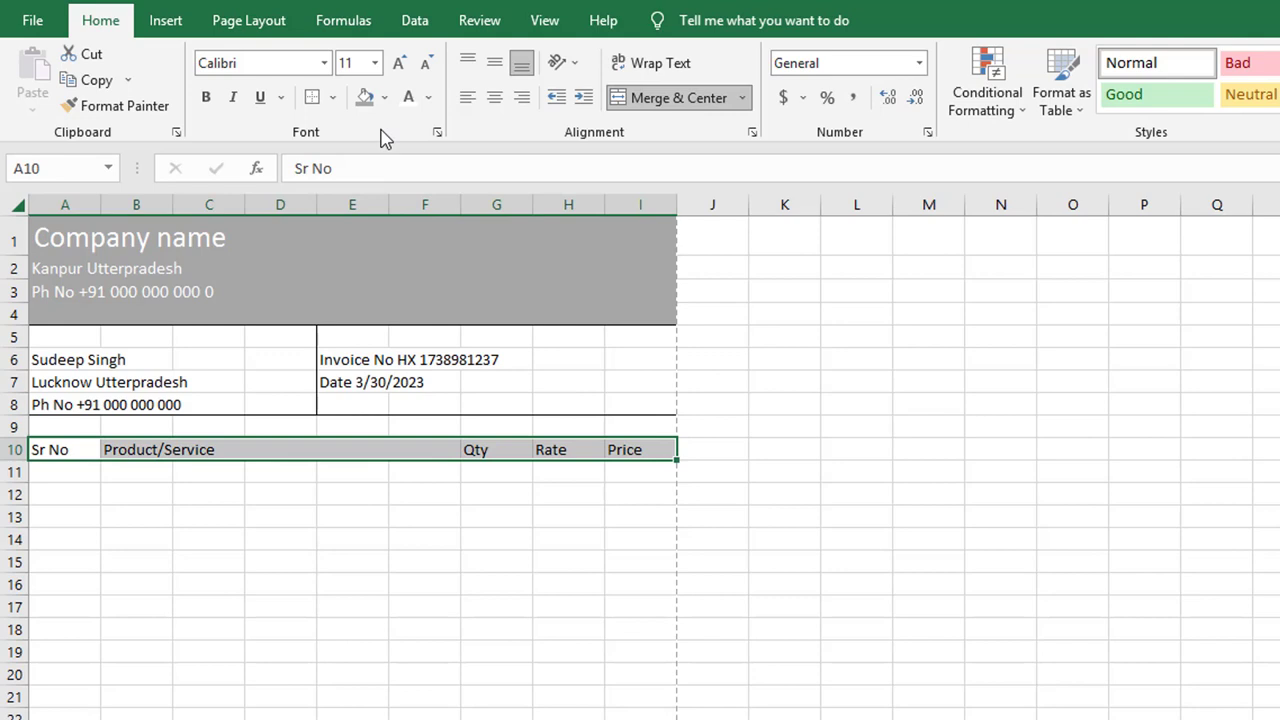
click(334, 98)
click(452, 290)
click(453, 554)
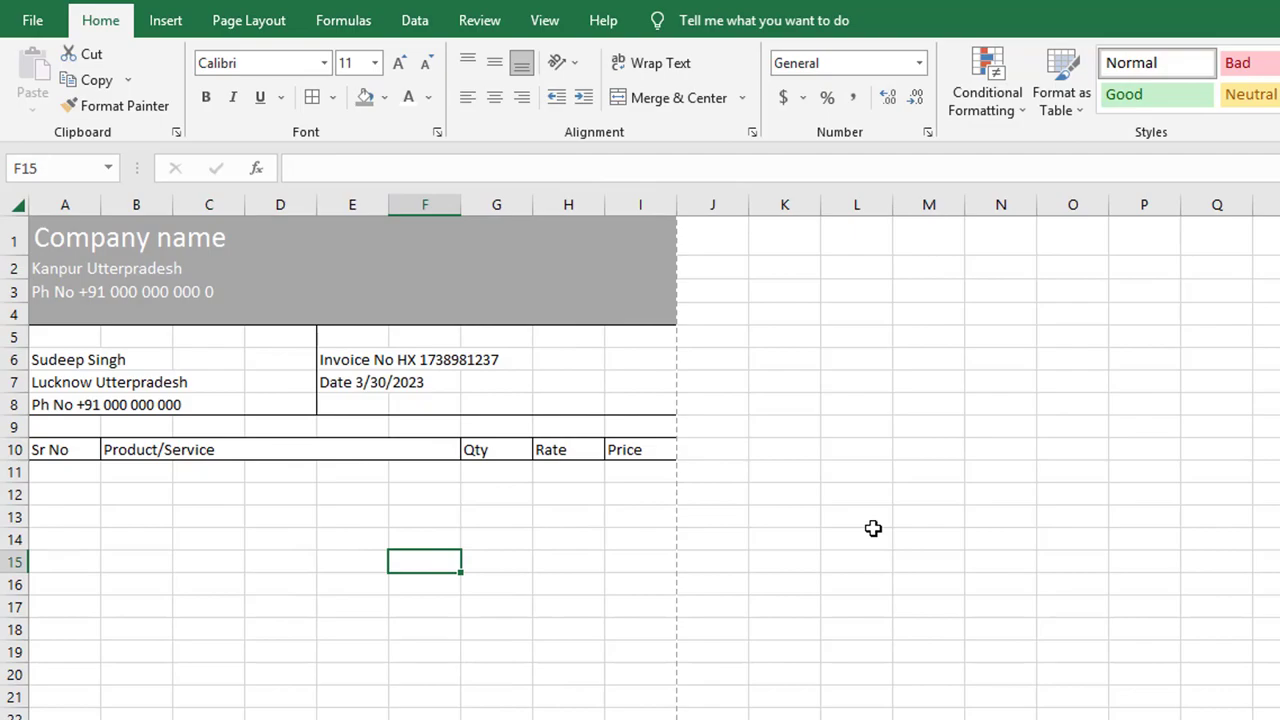
key(ctrl+p)
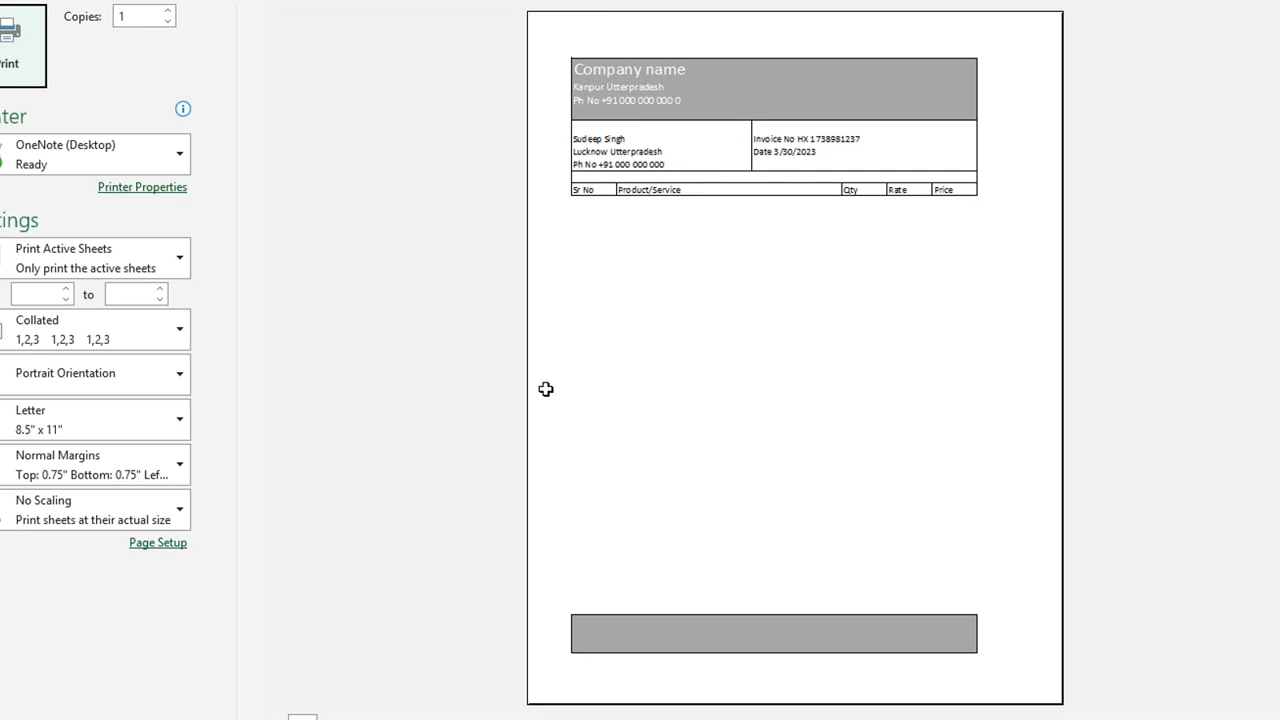
Step: Give headings A10:I10 a darker grey fill with light font colour, then check the print preview
key(Escape)
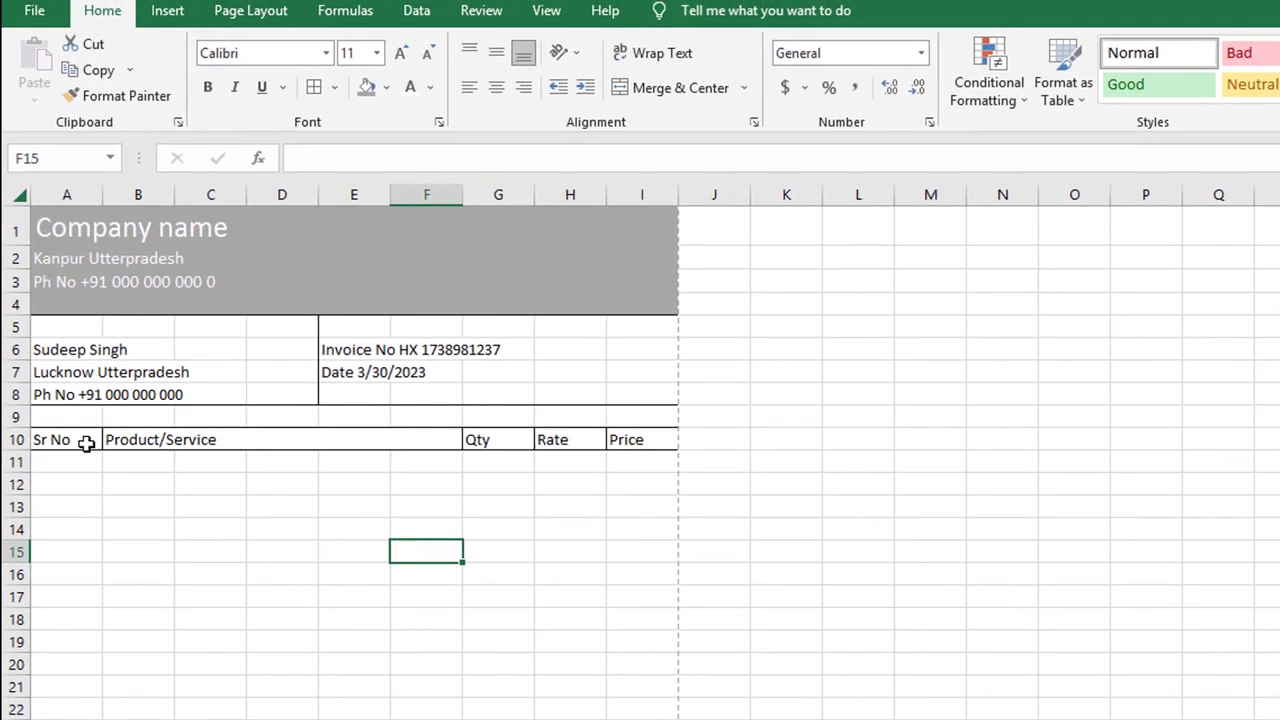
drag(86, 445, 630, 441)
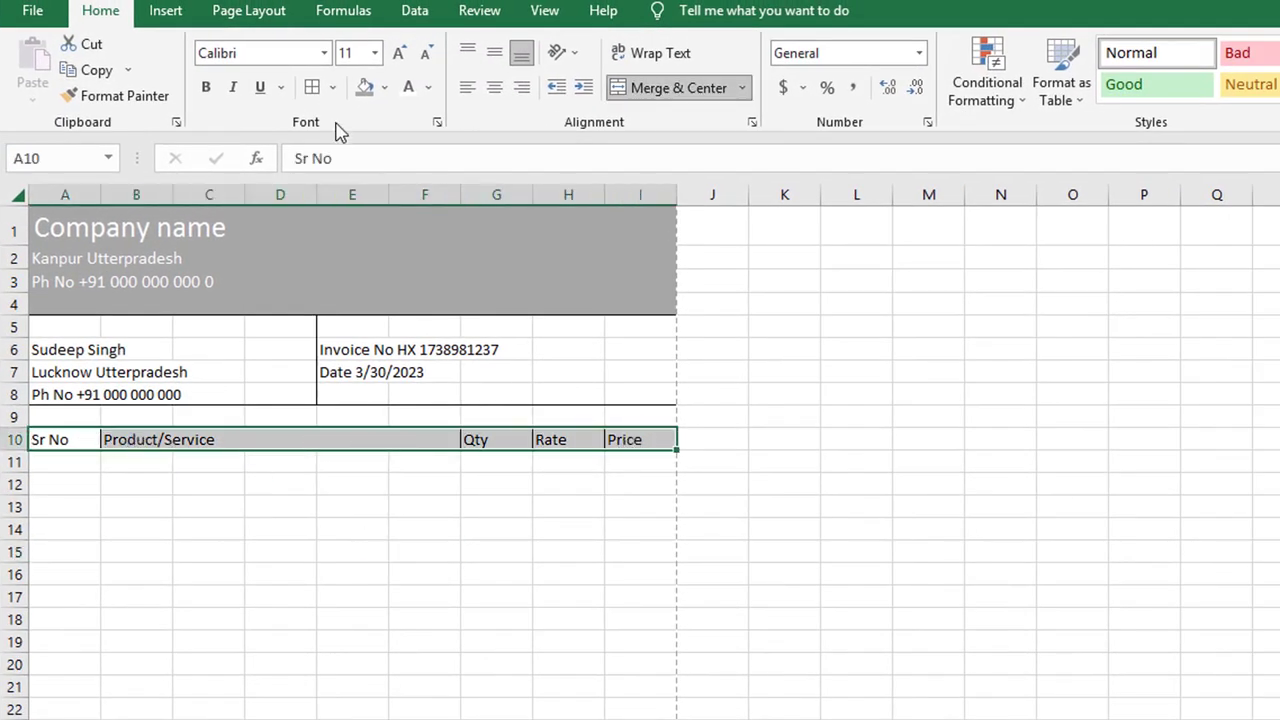
click(364, 87)
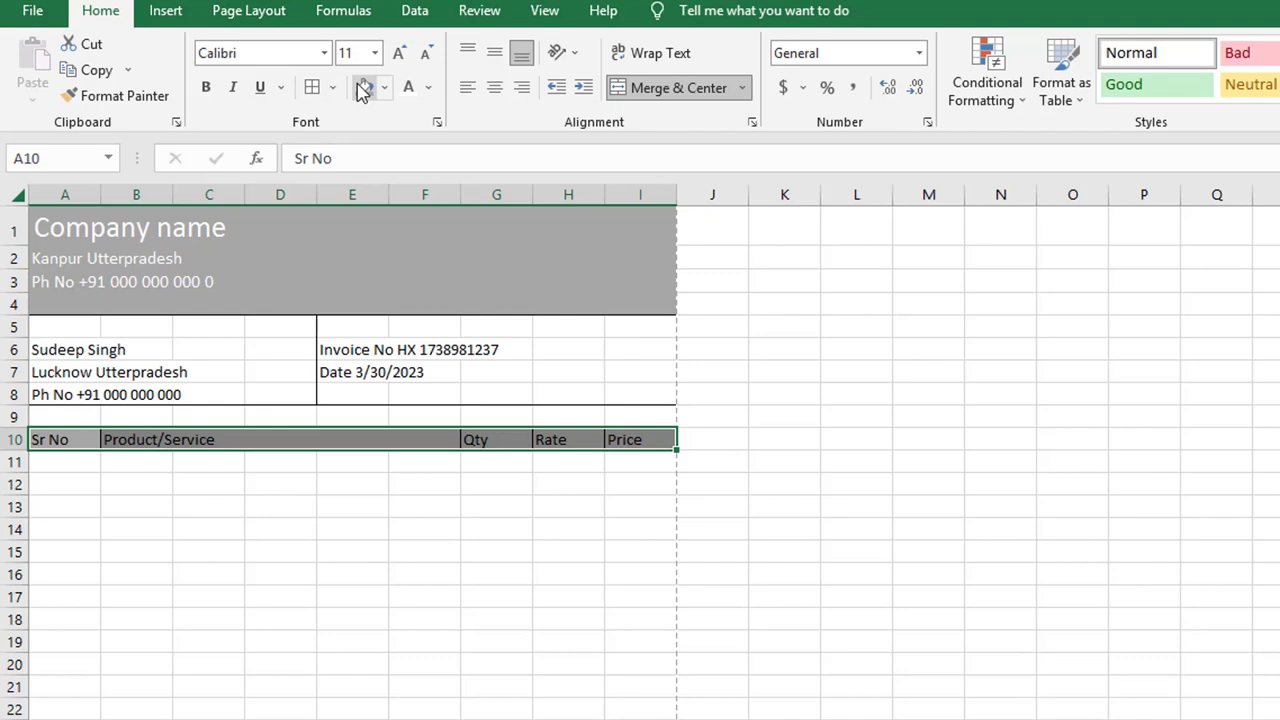
click(408, 87)
click(610, 602)
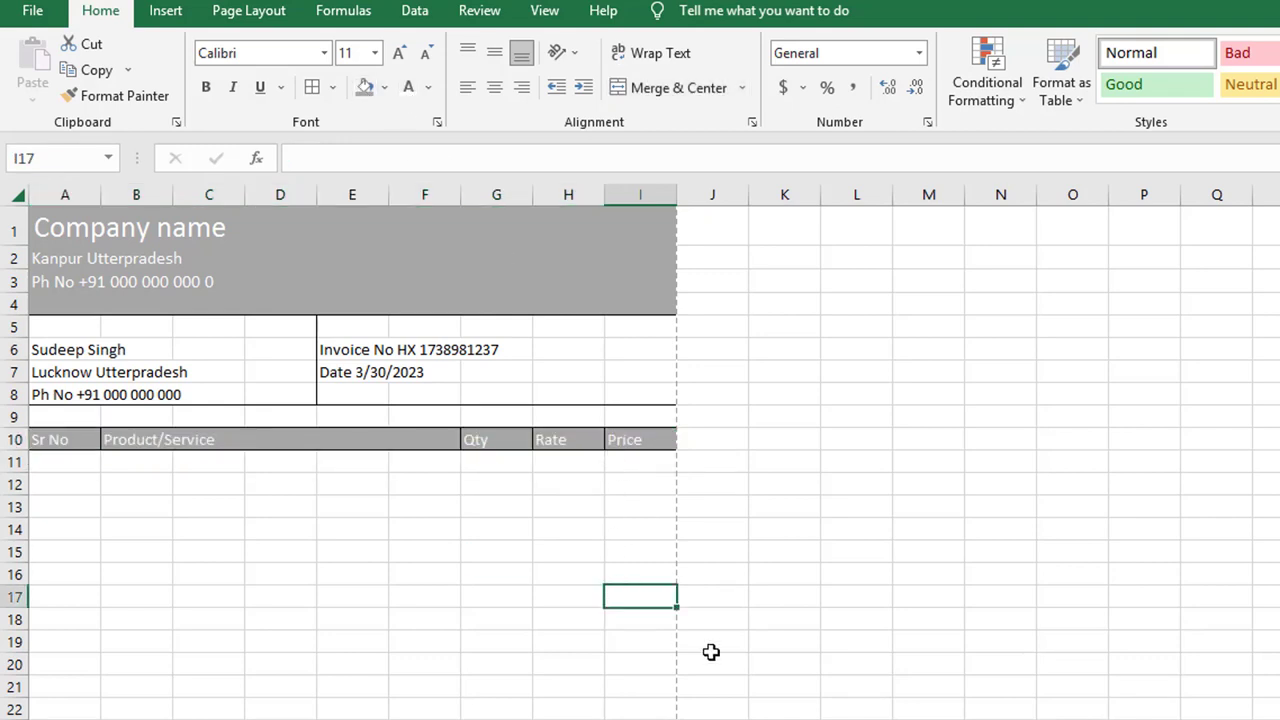
key(ctrl+p)
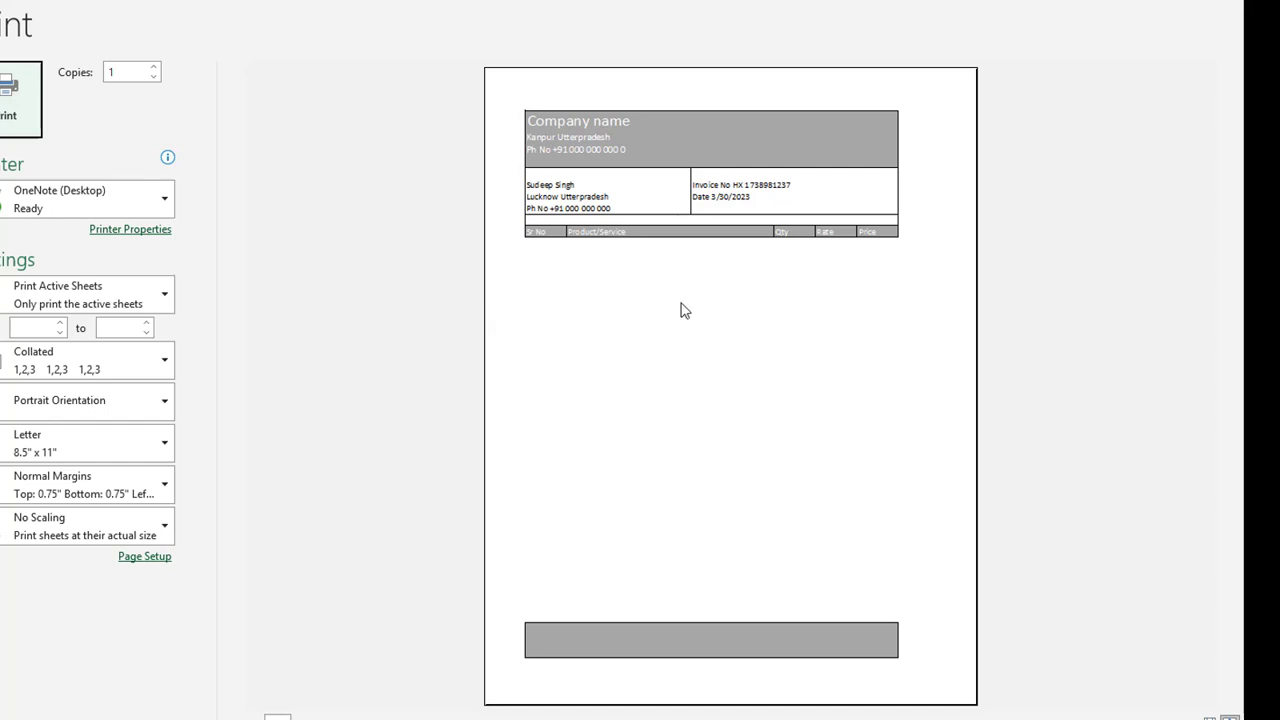
key(Escape)
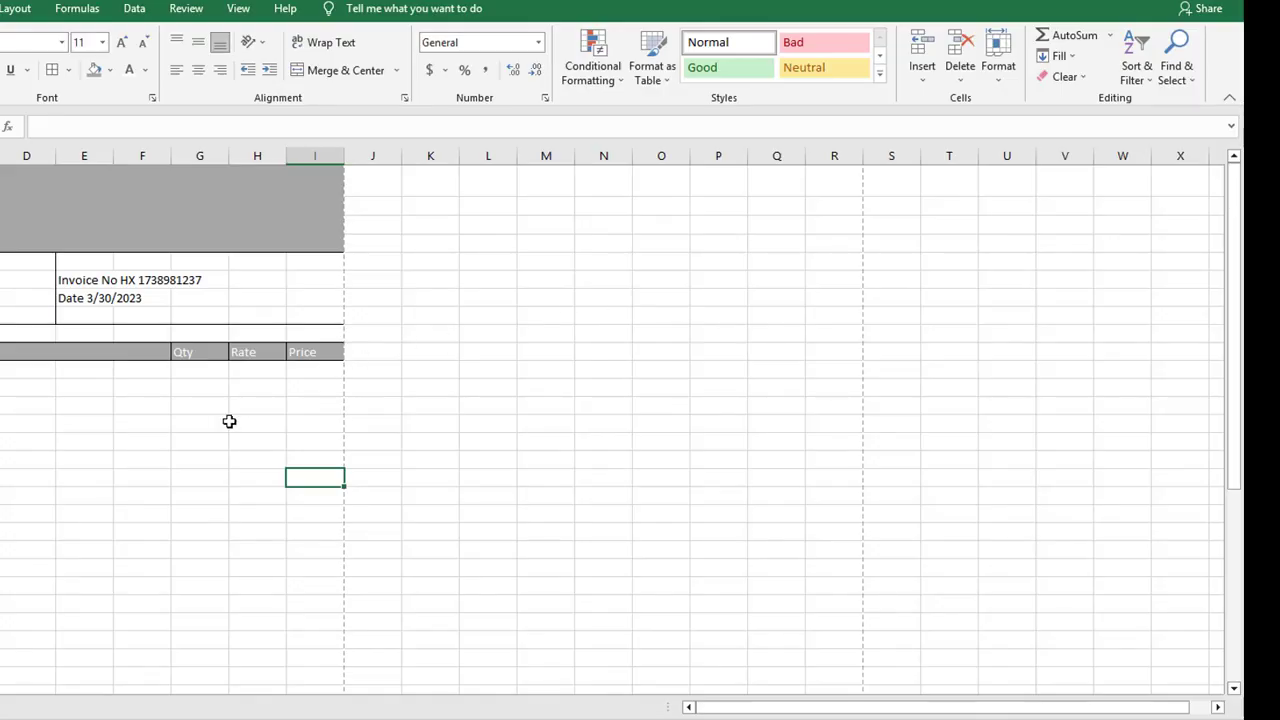
Step: Enter the first item 'Mouse' in B11 with a quantity of 3 in G11
scroll(31, 438, down, 3)
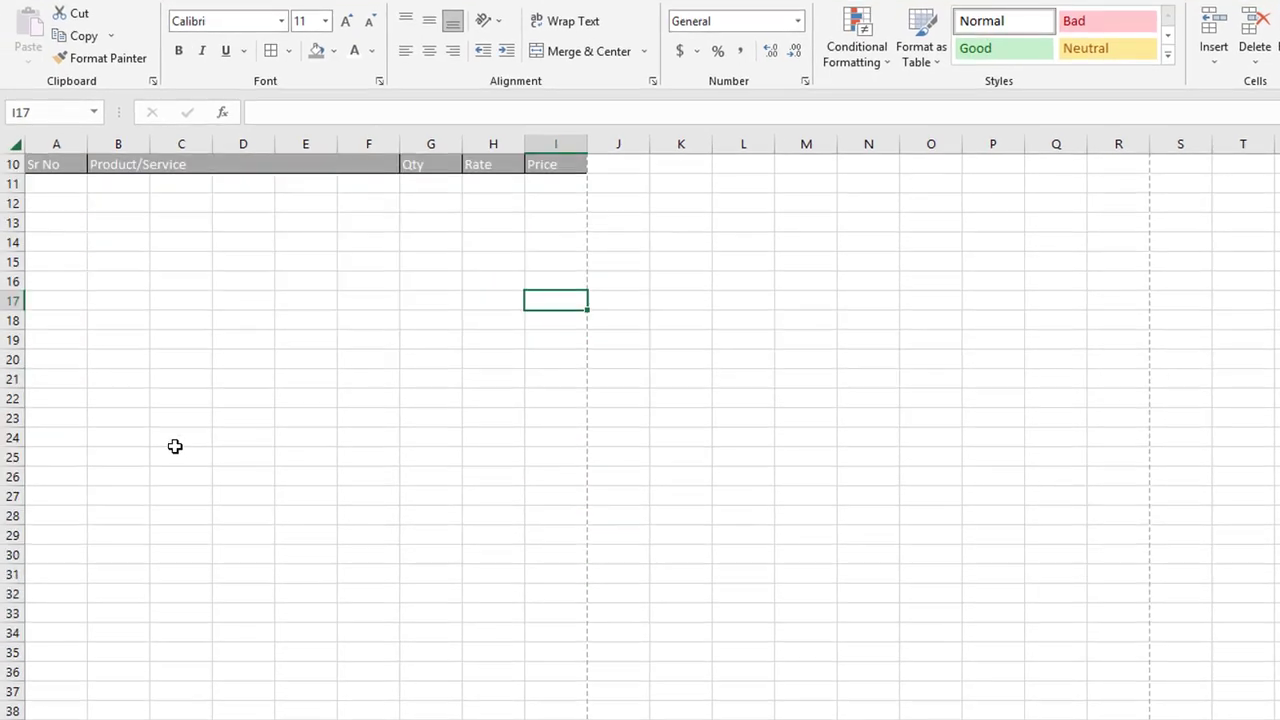
scroll(31, 438, up, 3)
click(78, 376)
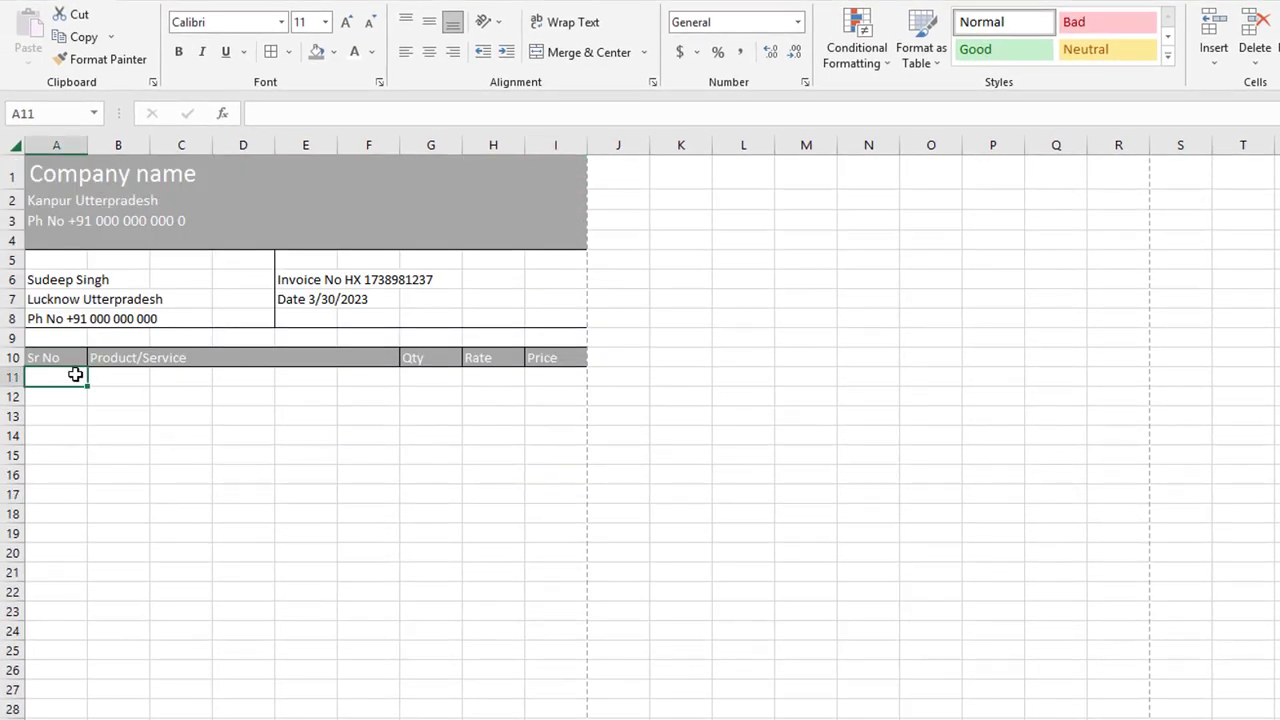
click(134, 374)
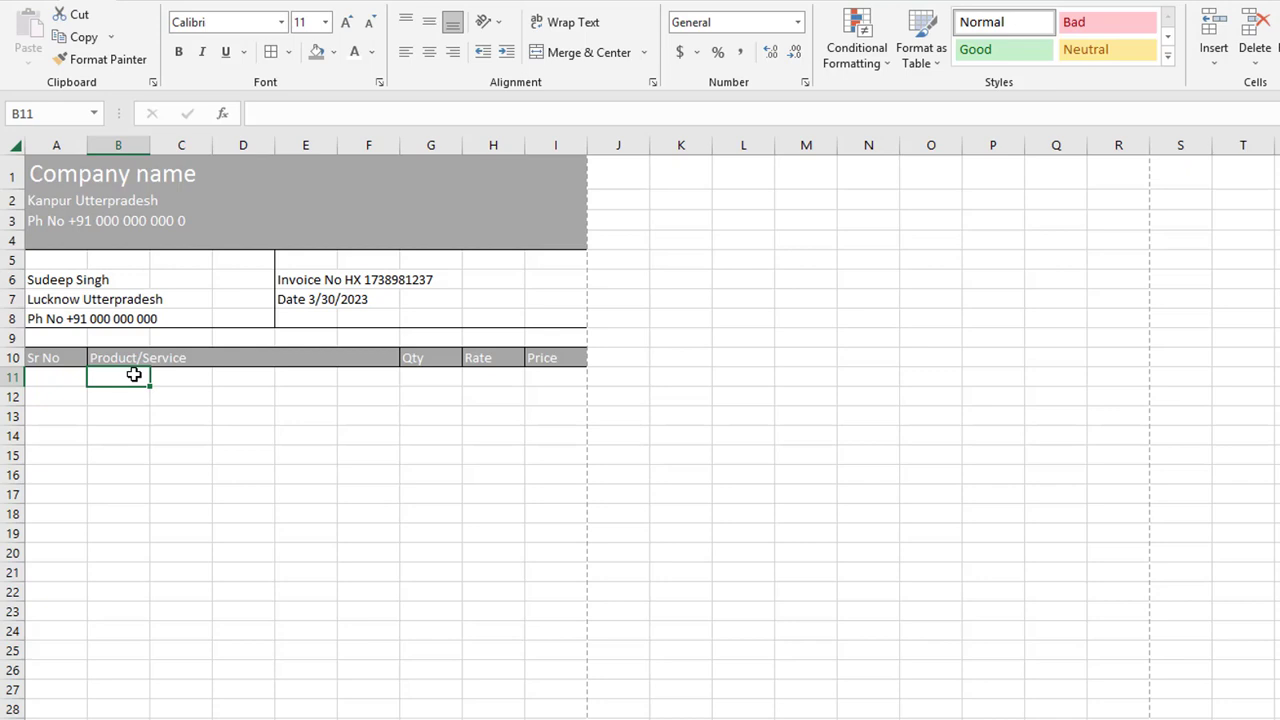
text(Mouse)
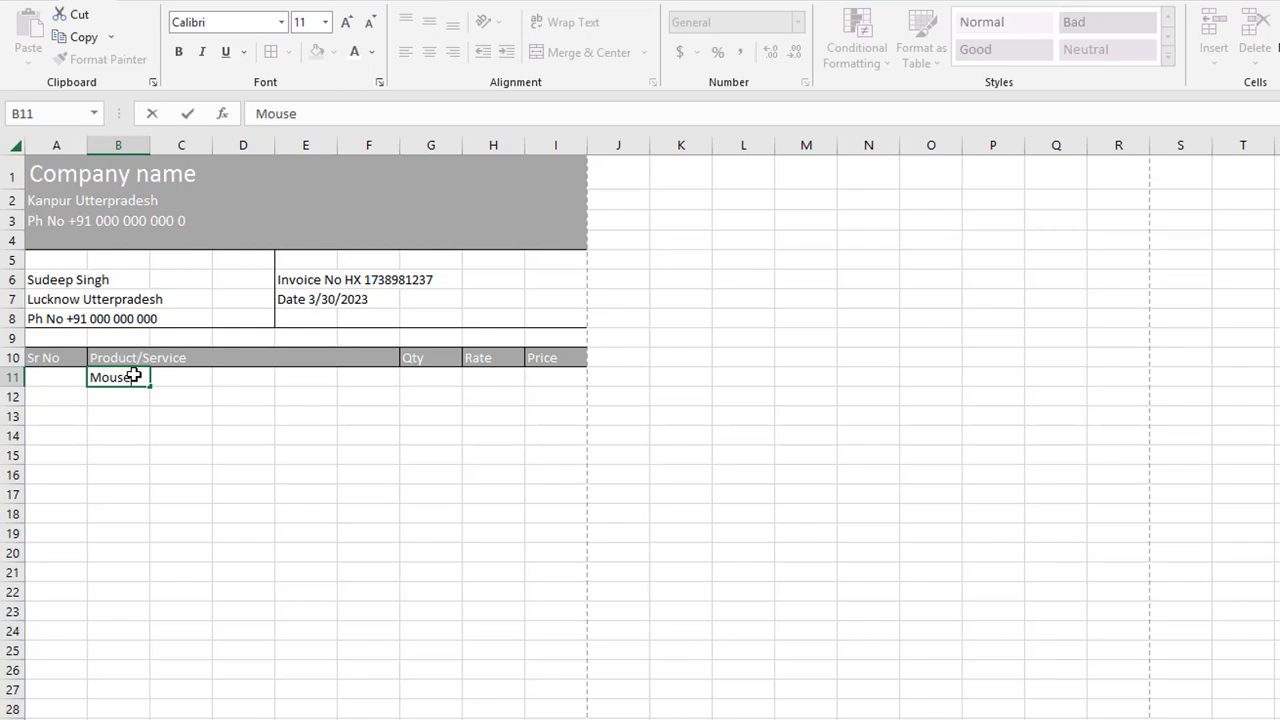
click(419, 379)
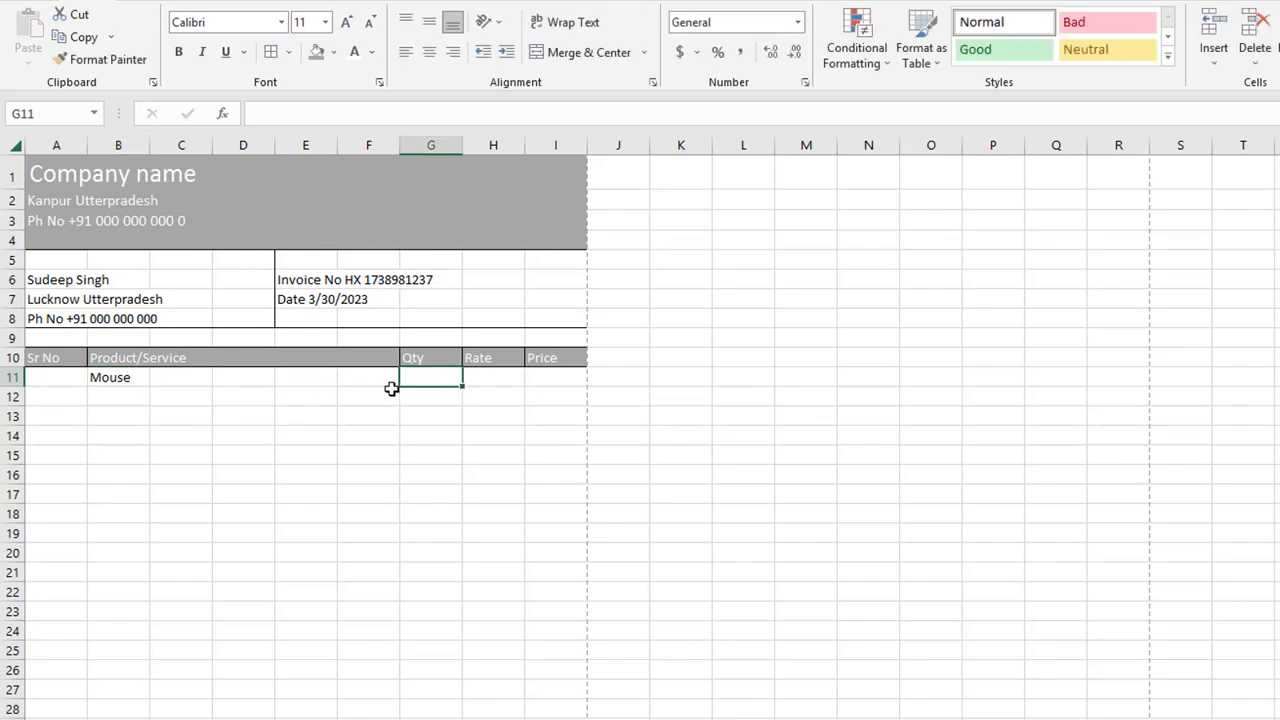
text(3)
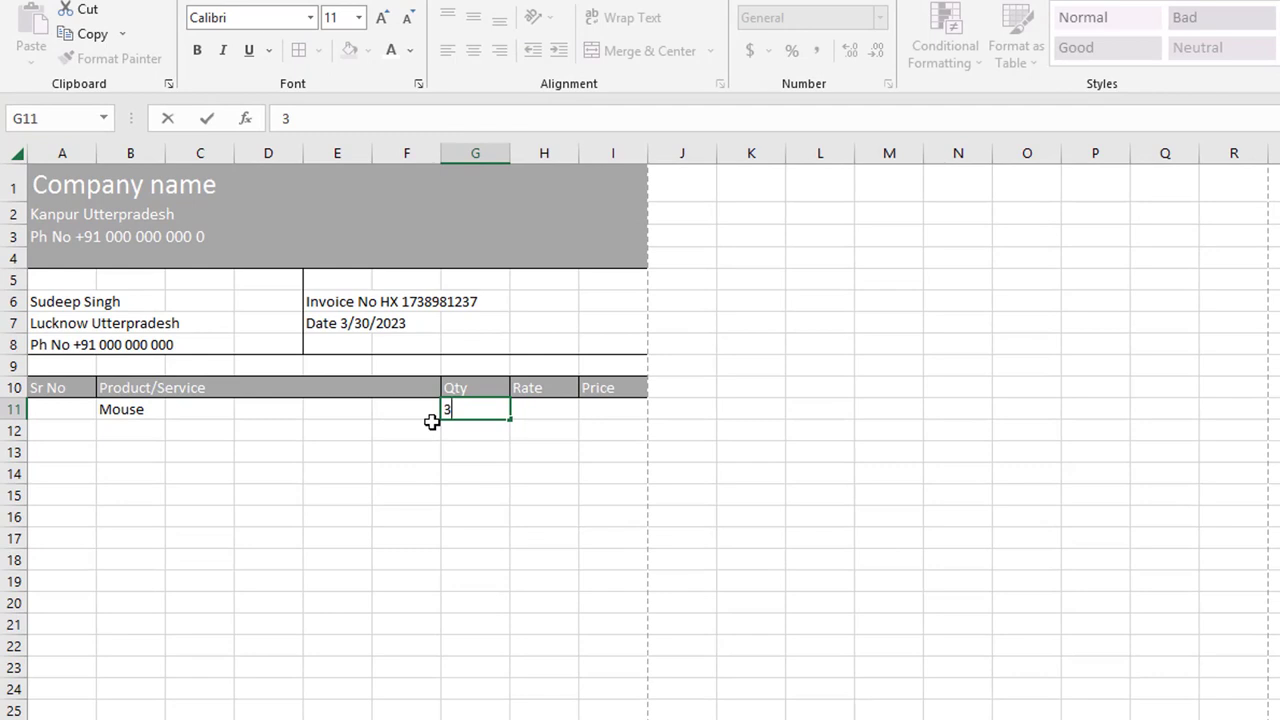
click(552, 410)
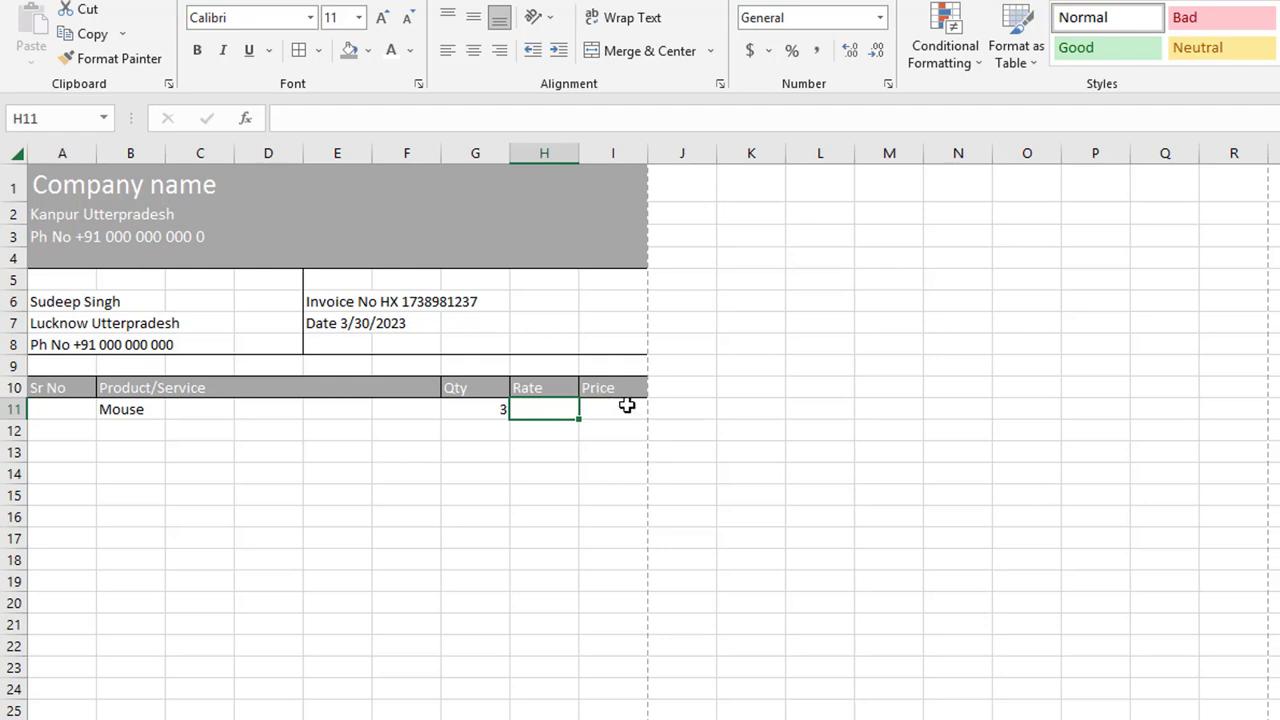
scroll(622, 466, down, 9)
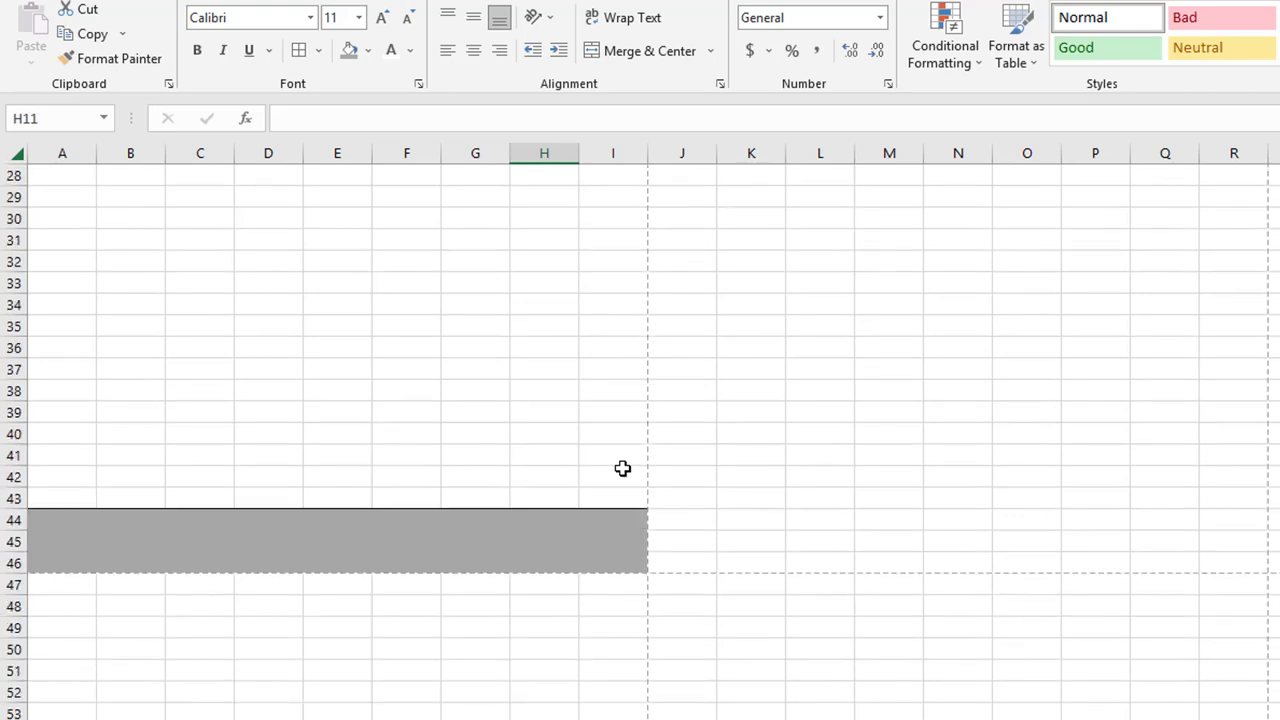
scroll(622, 468, up, 3)
scroll(622, 468, up, 5)
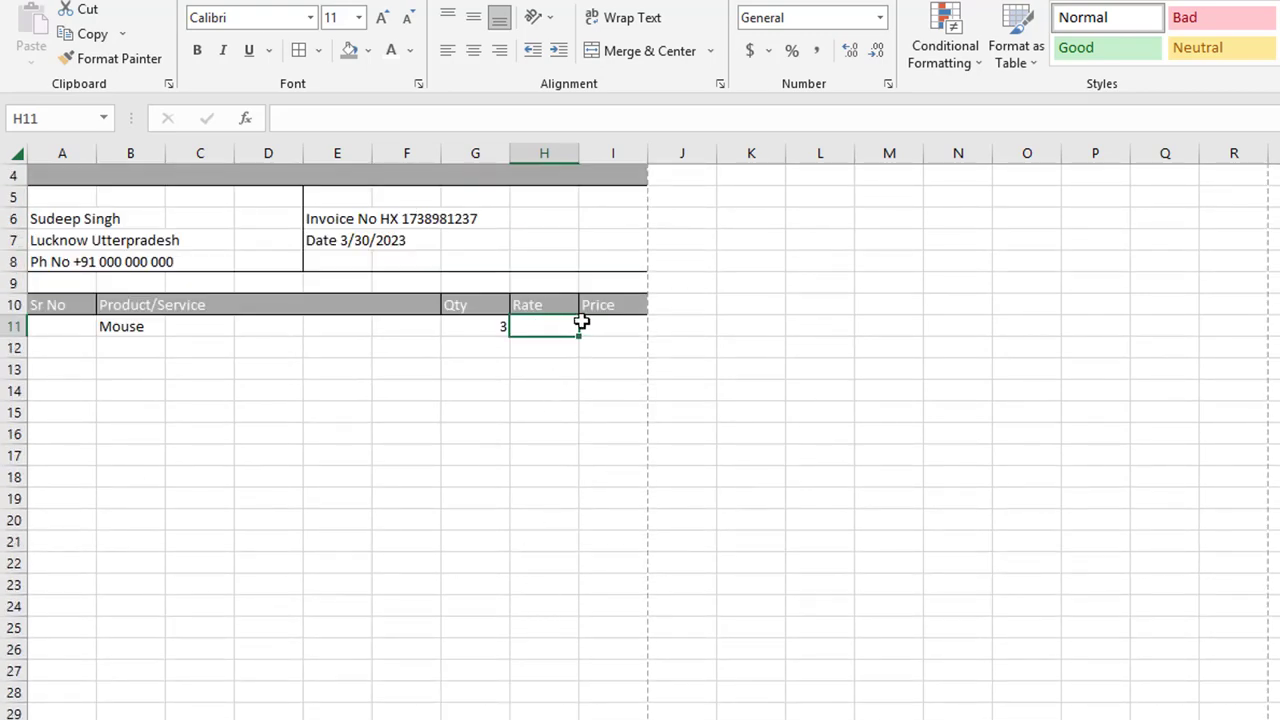
Step: Select the Rate and Price cells from H11 down to I42
drag(543, 320, 606, 331)
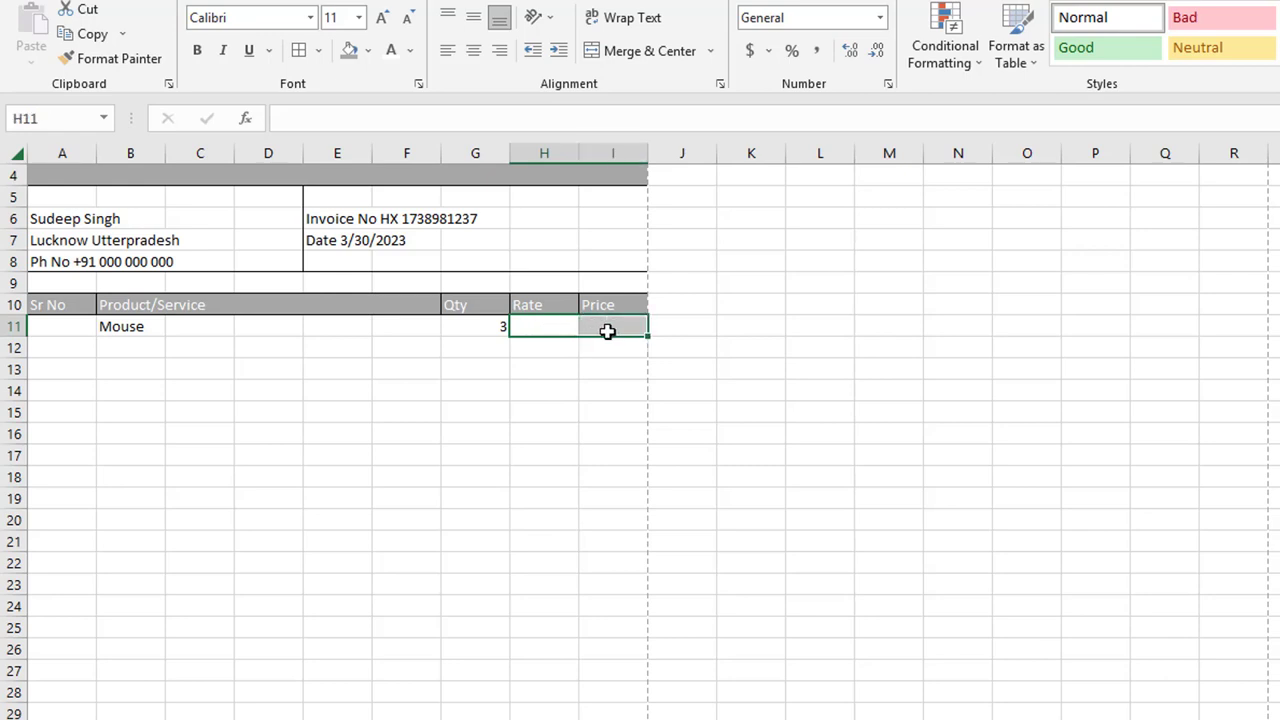
click(541, 325)
drag(610, 343, 604, 628)
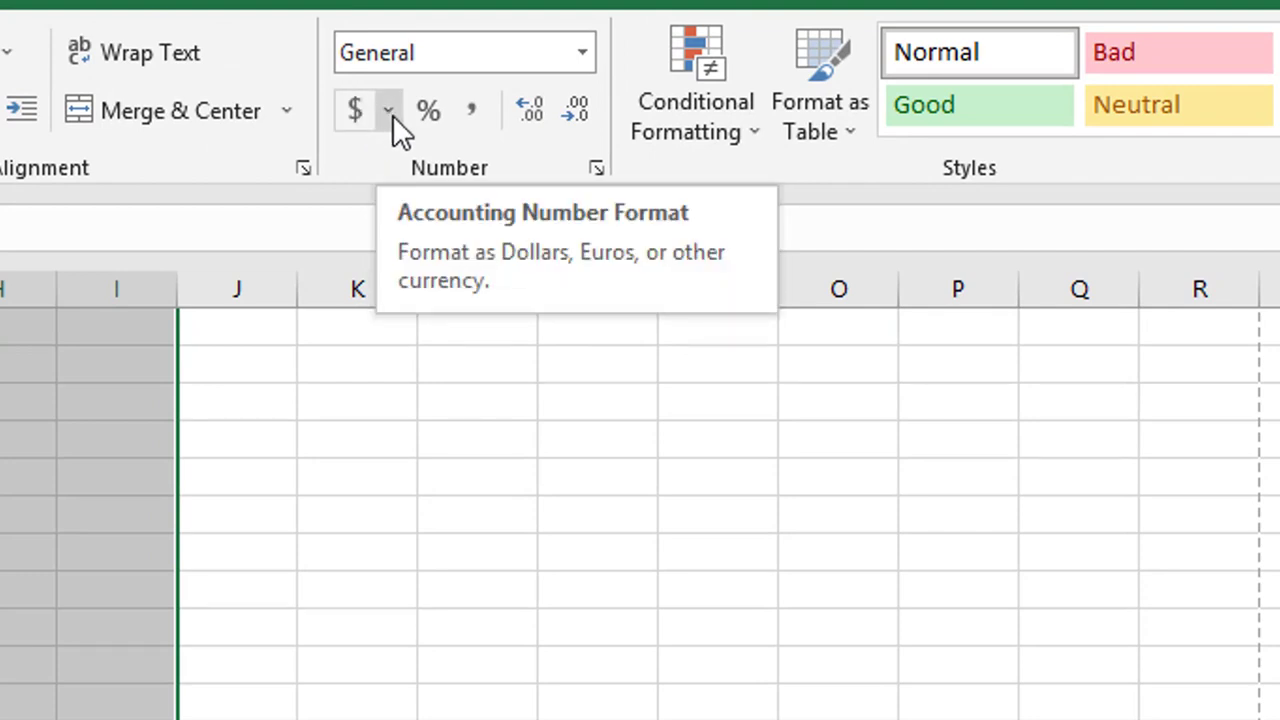
Step: Format H11:I42 as Currency with the ₹ Hindi symbol and 2 decimal places
click(392, 114)
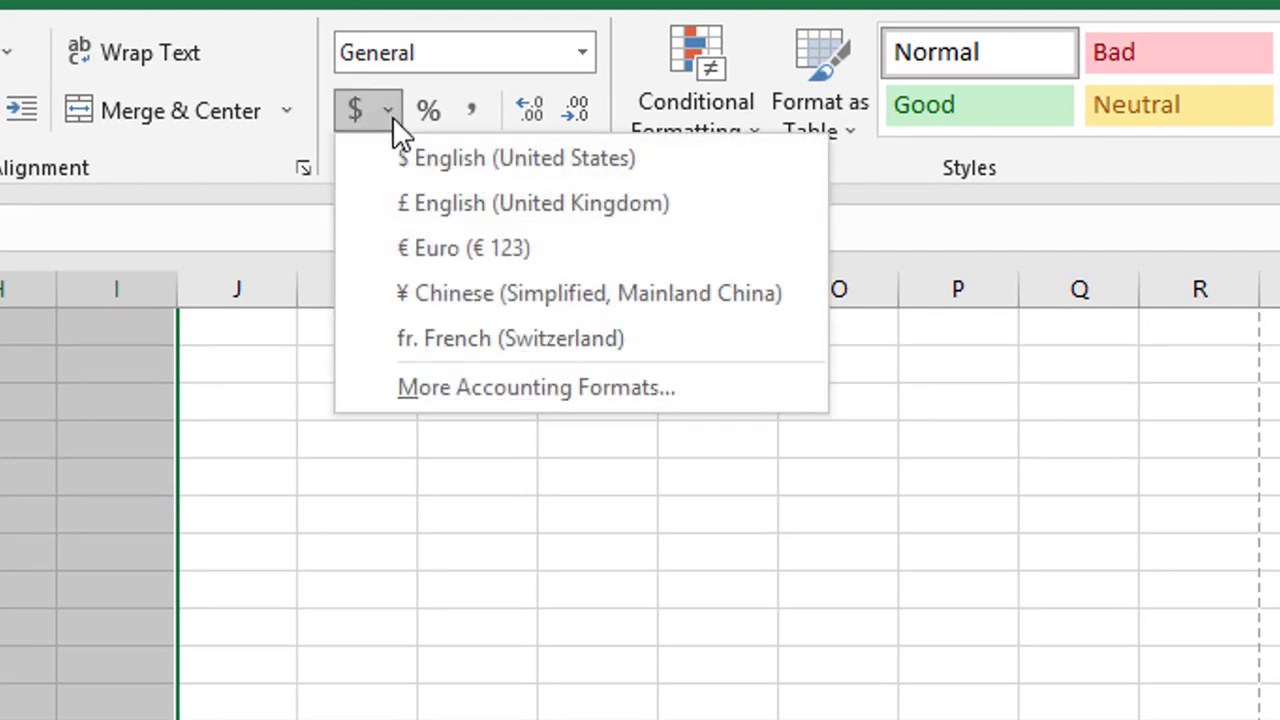
click(488, 389)
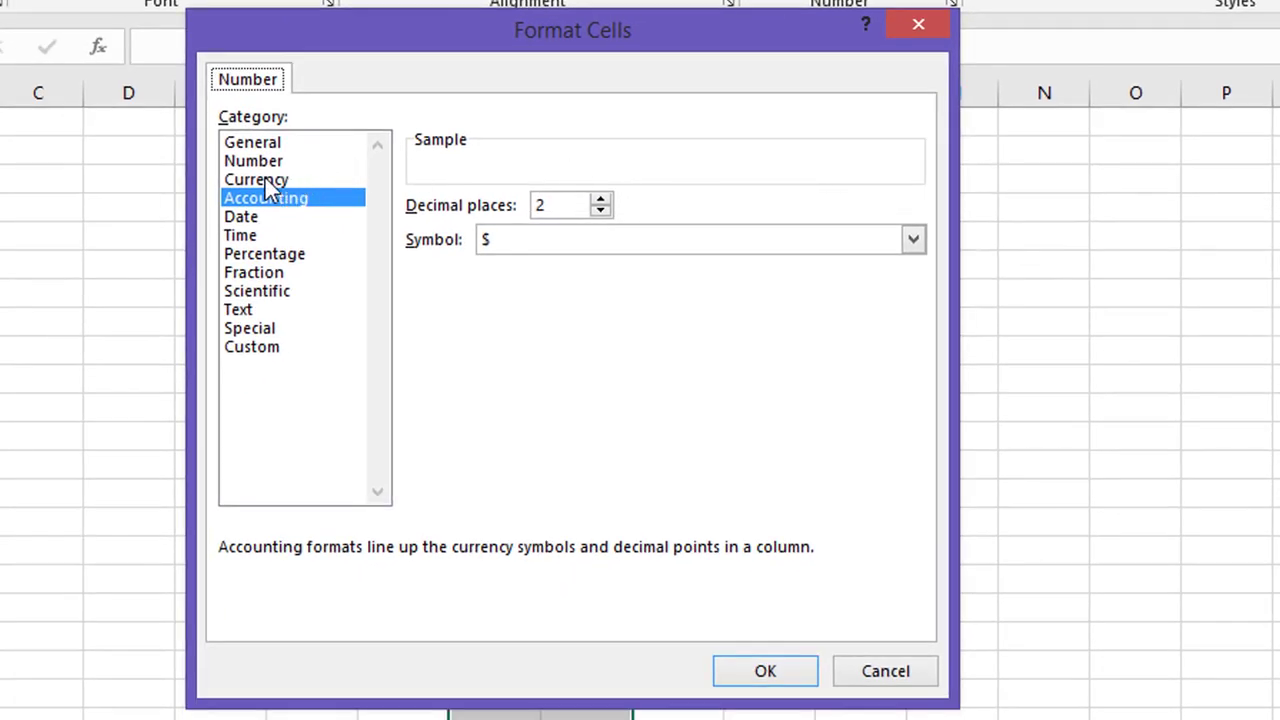
click(265, 178)
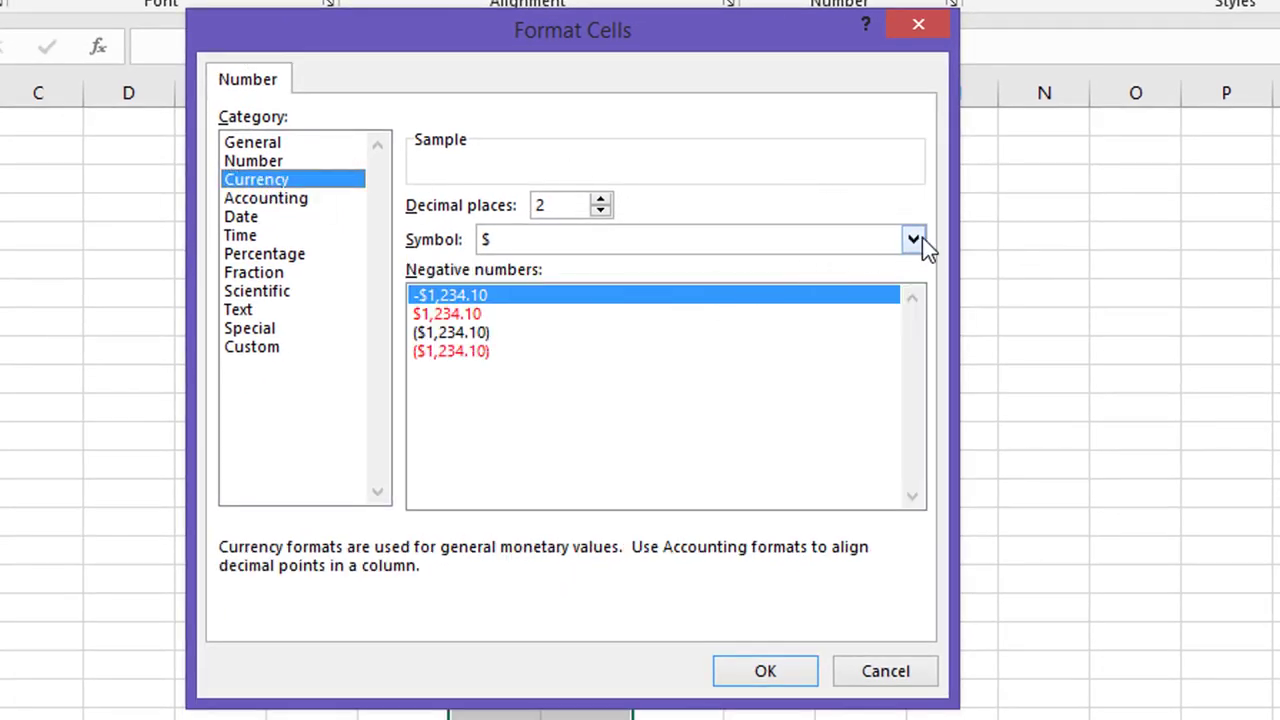
click(913, 240)
scroll(715, 463, down, 5)
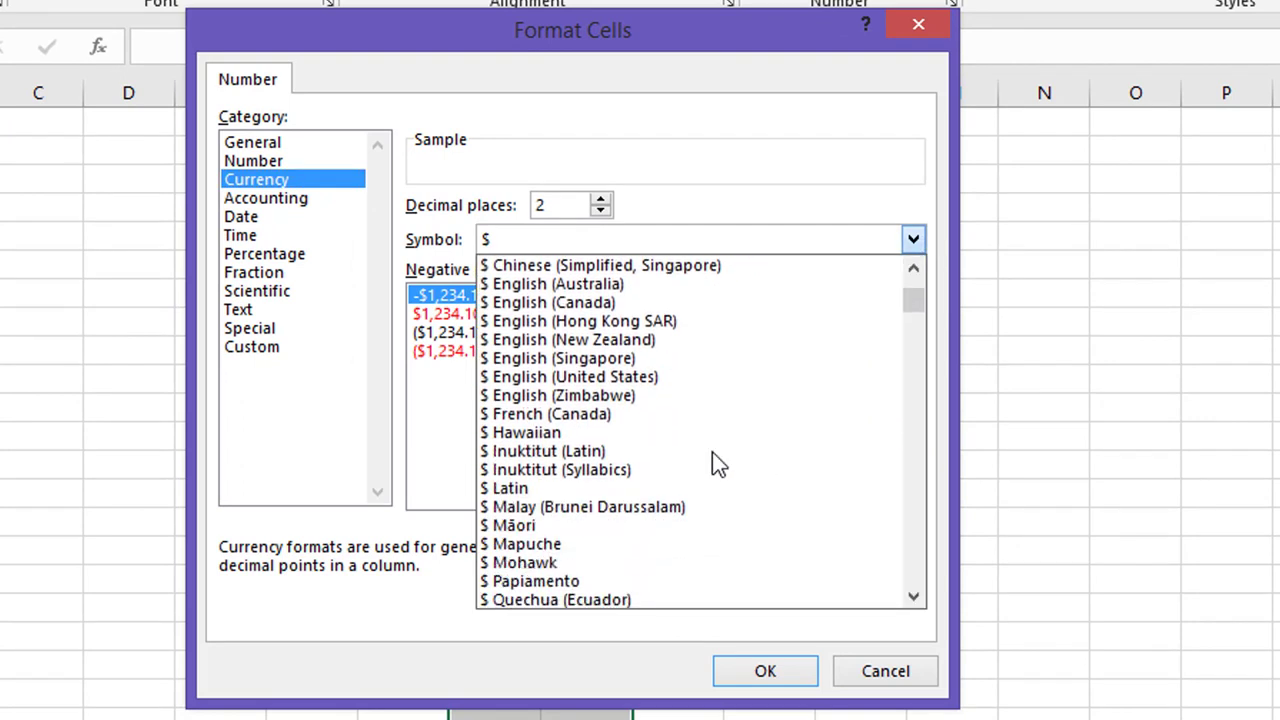
scroll(712, 452, down, 14)
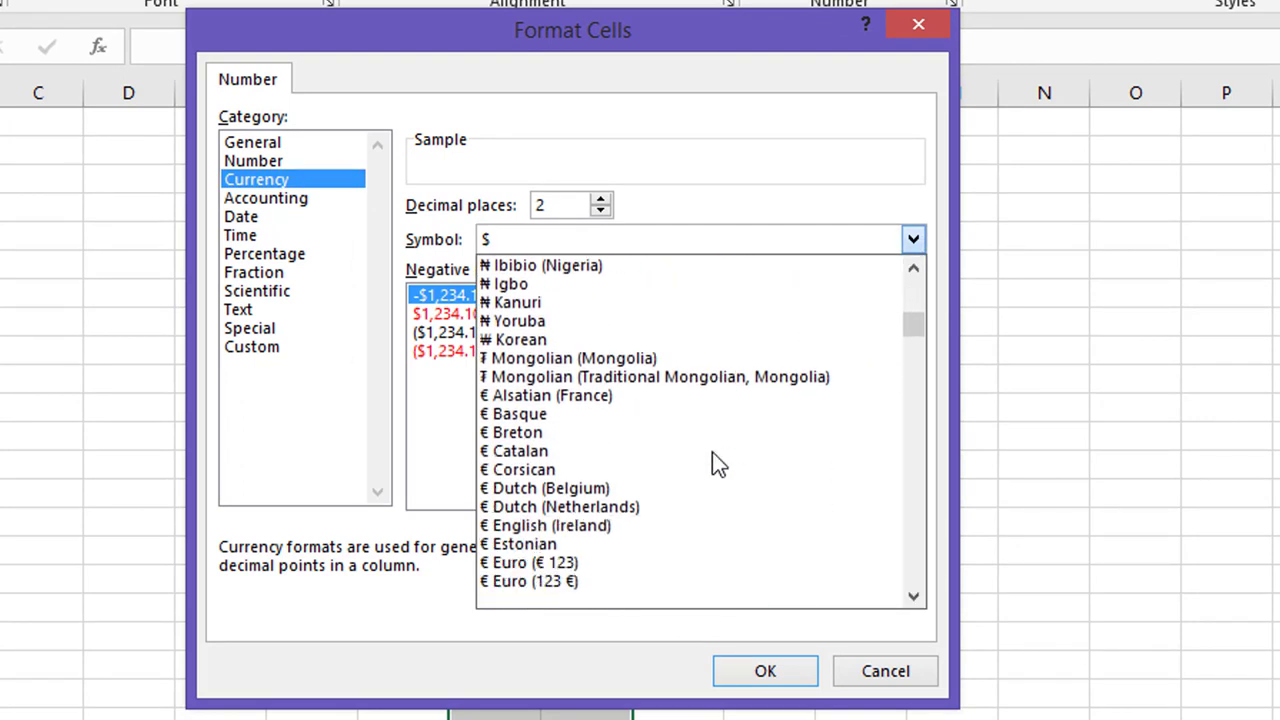
scroll(712, 452, down, 14)
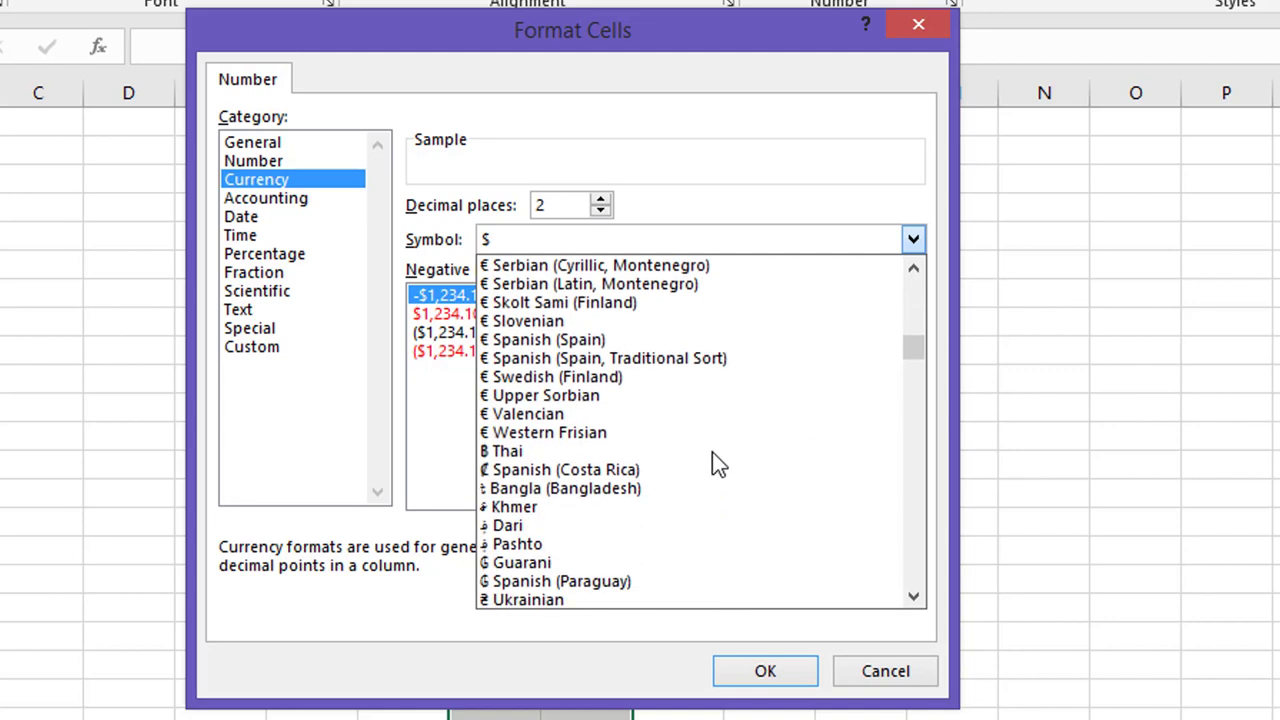
scroll(712, 452, down, 4)
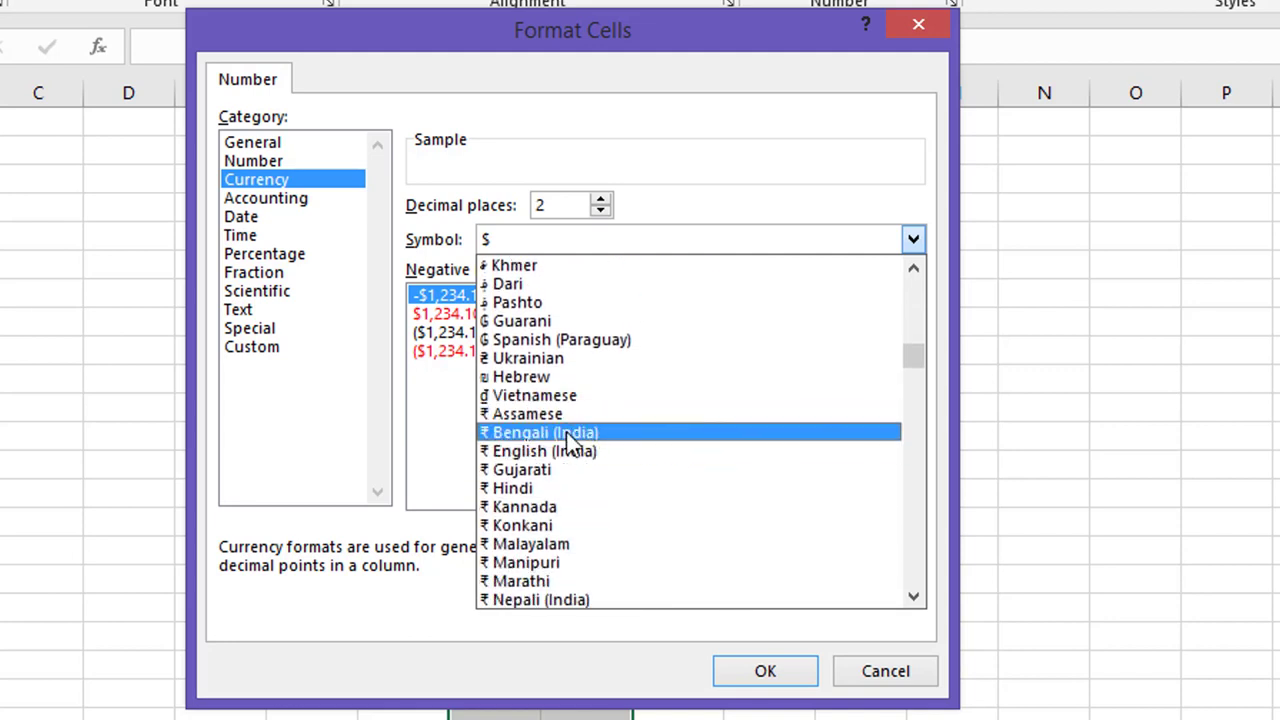
click(566, 489)
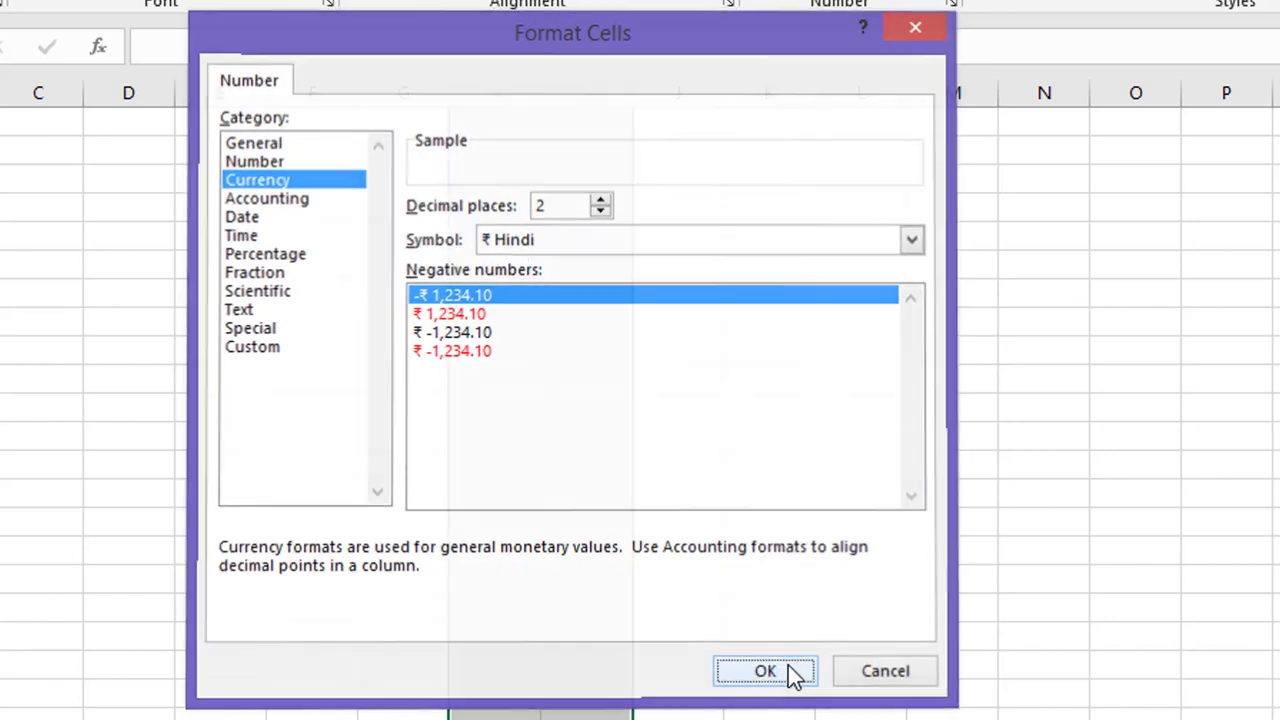
click(788, 667)
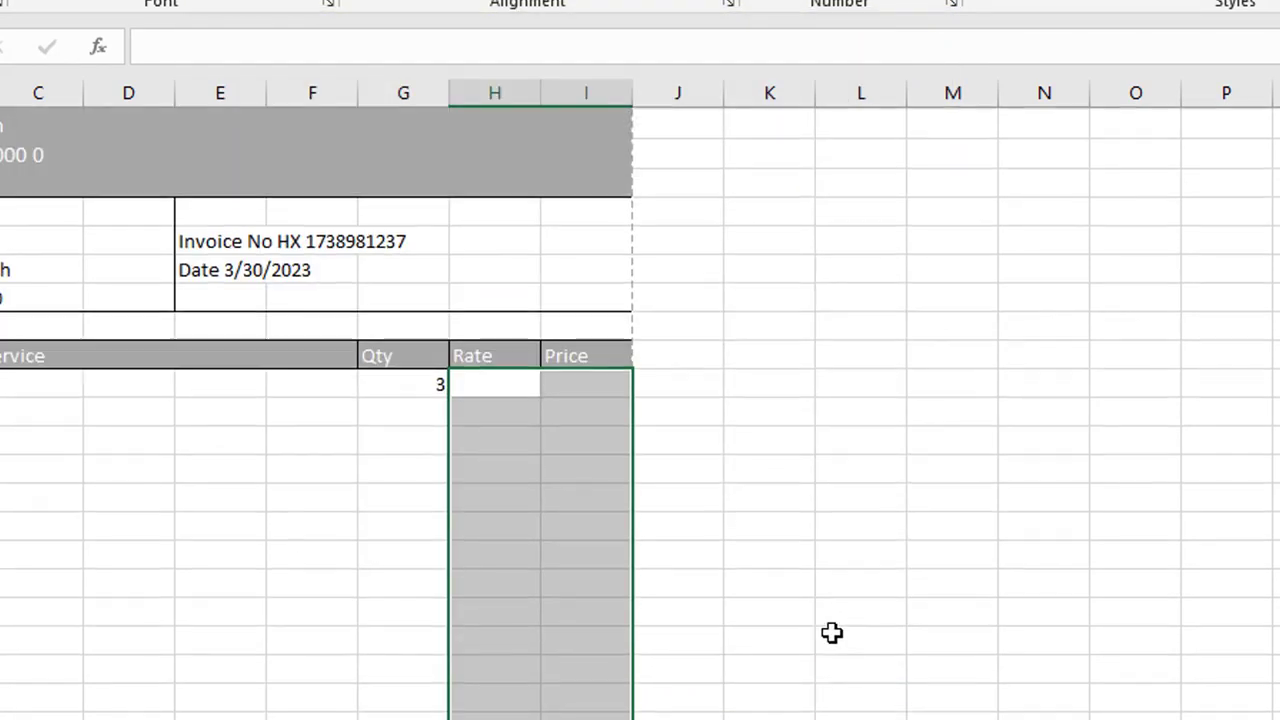
Step: Enter a rate of 300 in H11 for the Mouse row
click(497, 437)
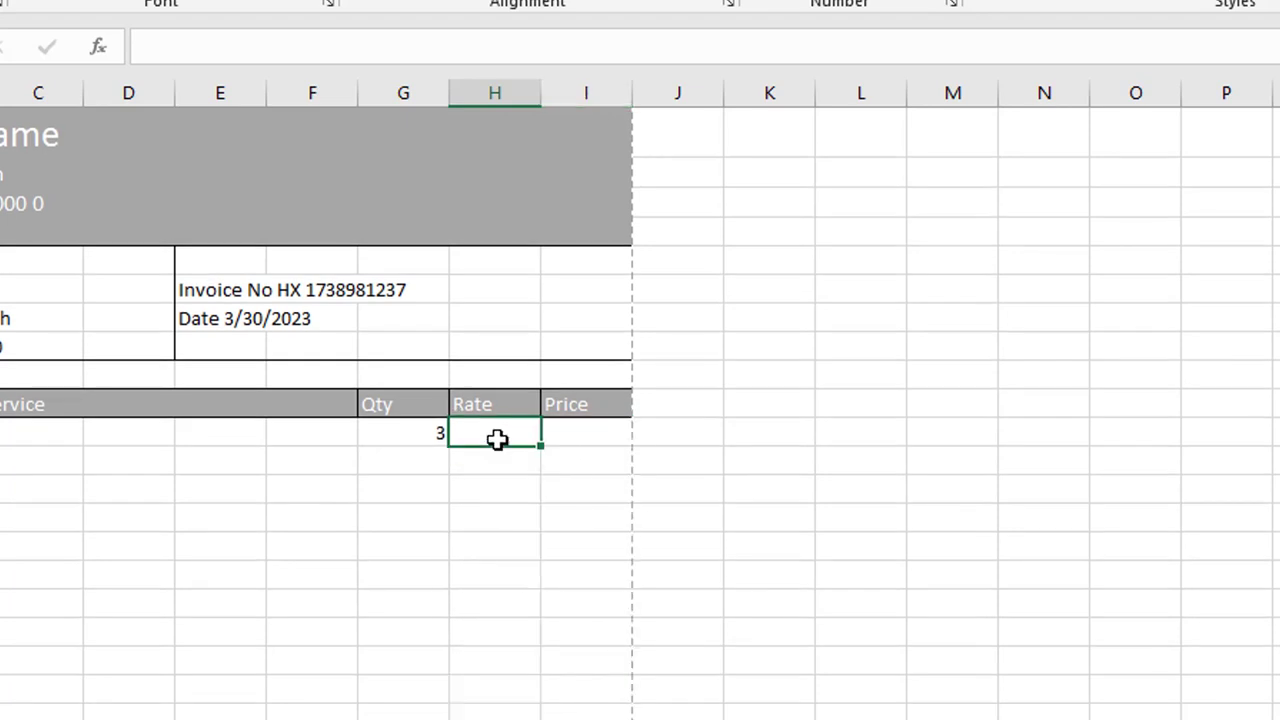
text(300)
key(Return)
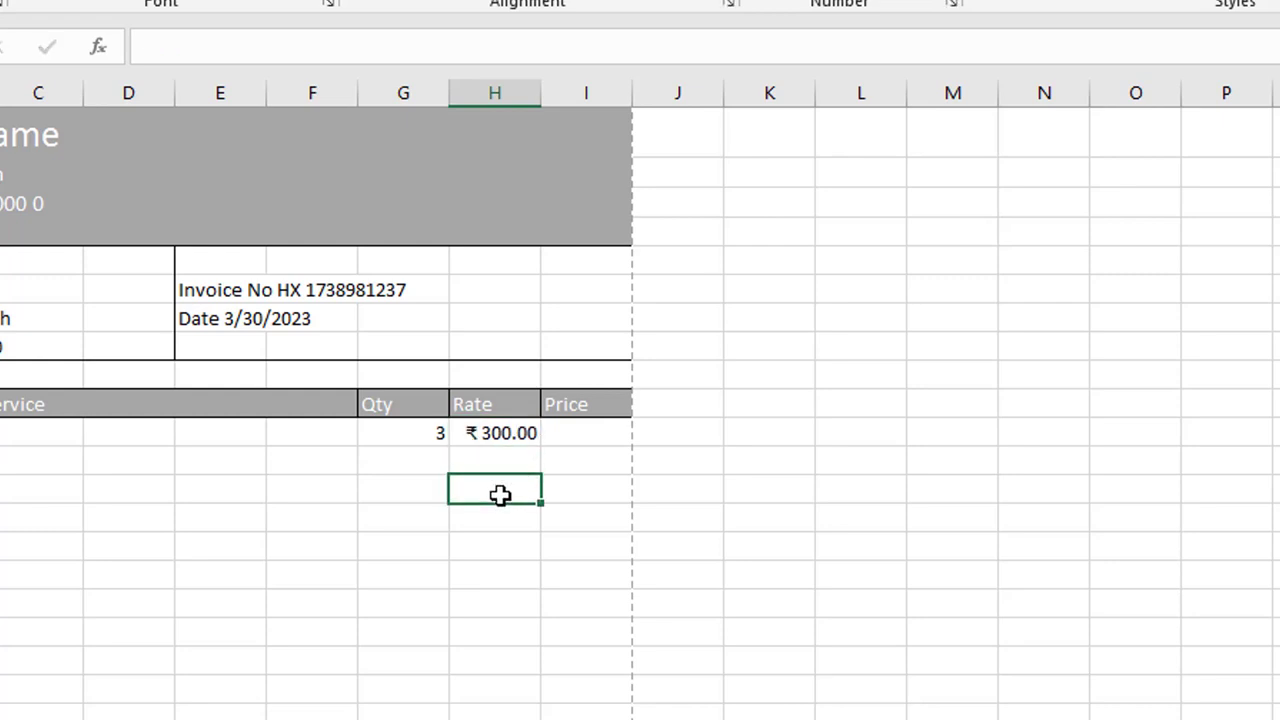
Step: Enter the price formula =H11*G11 in I11, giving ₹ 900.00
click(598, 433)
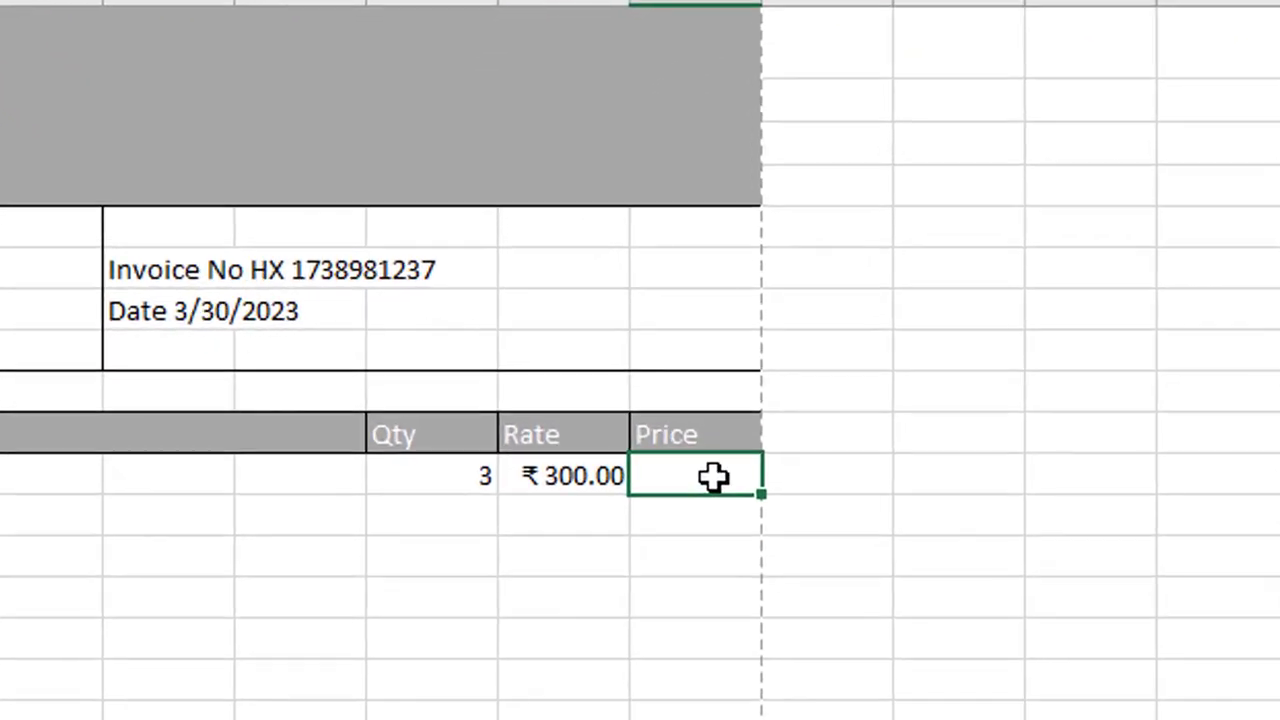
text(=)
click(537, 485)
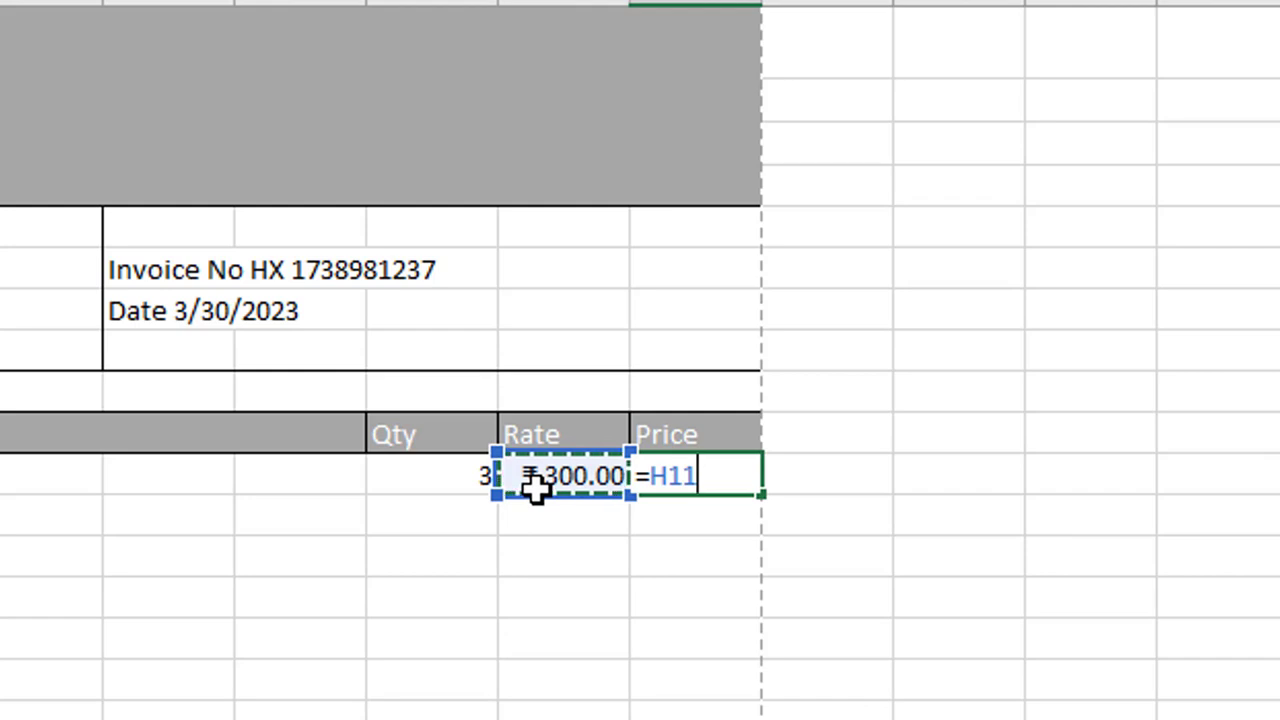
text(*)
click(457, 480)
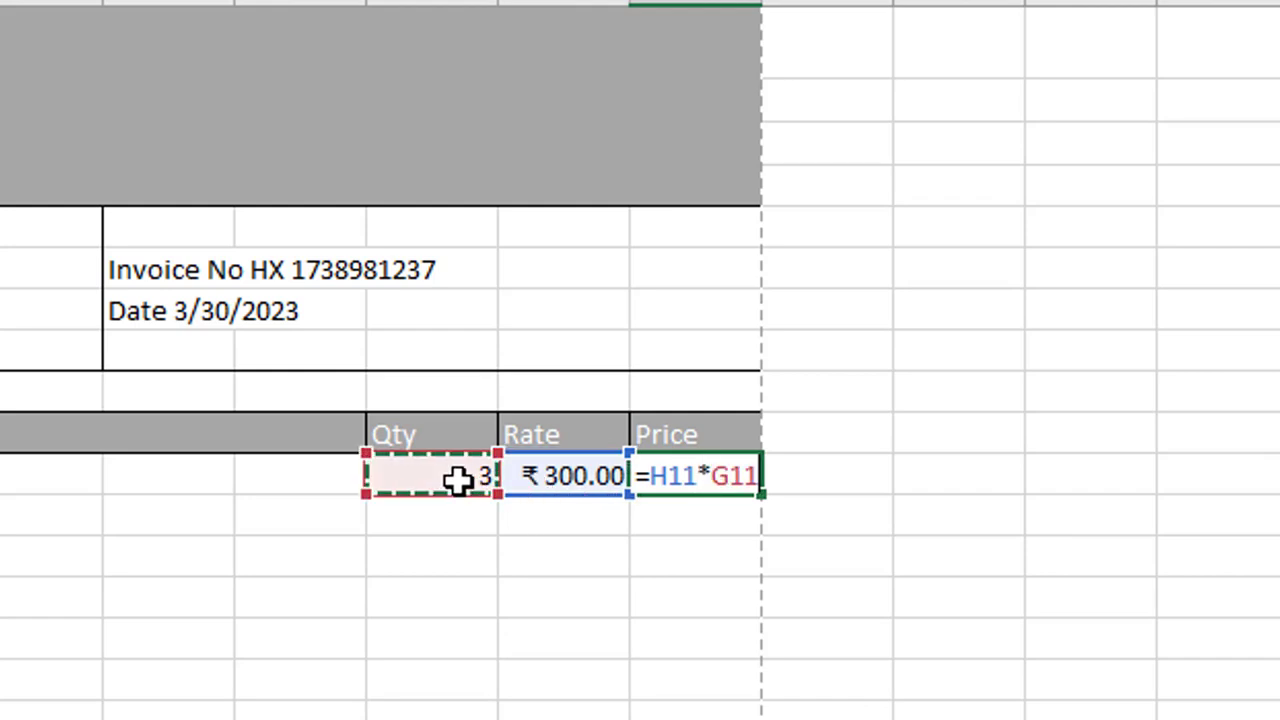
key(Return)
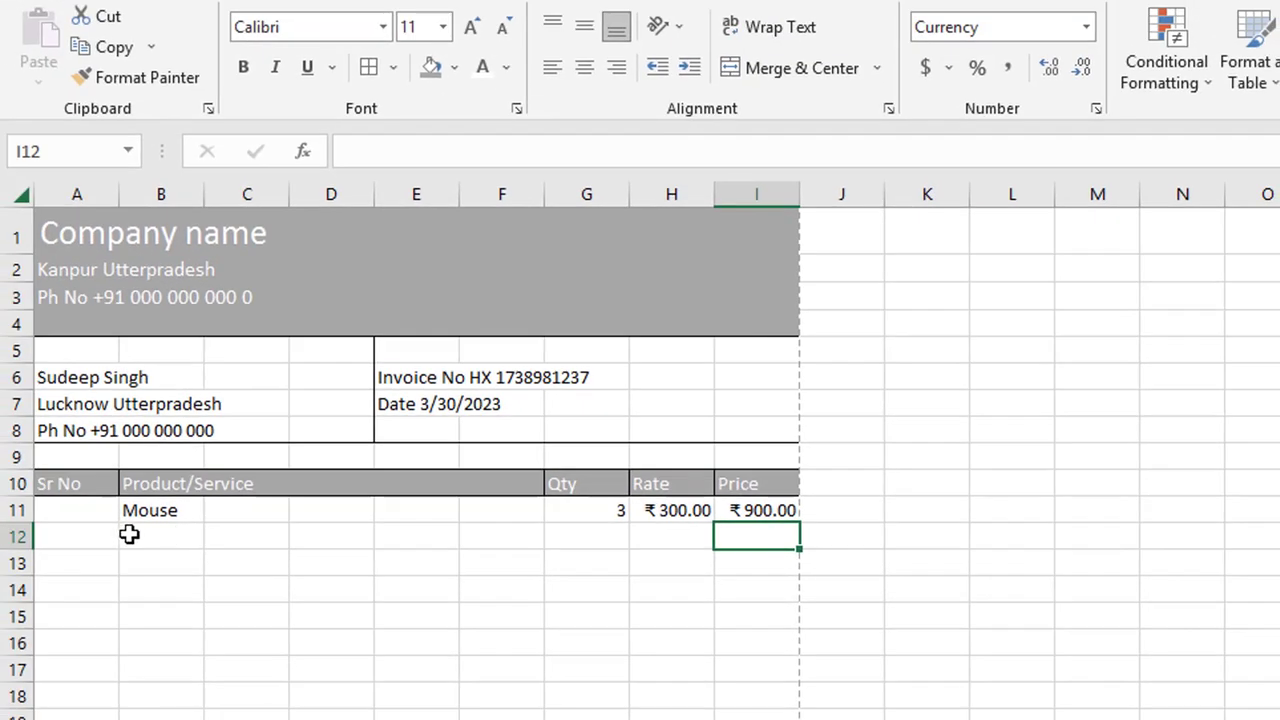
Step: Enter Keyboard, Power Supply 650 Watt, Pendrive and Monitor in B12 to B15 under Mouse
click(162, 537)
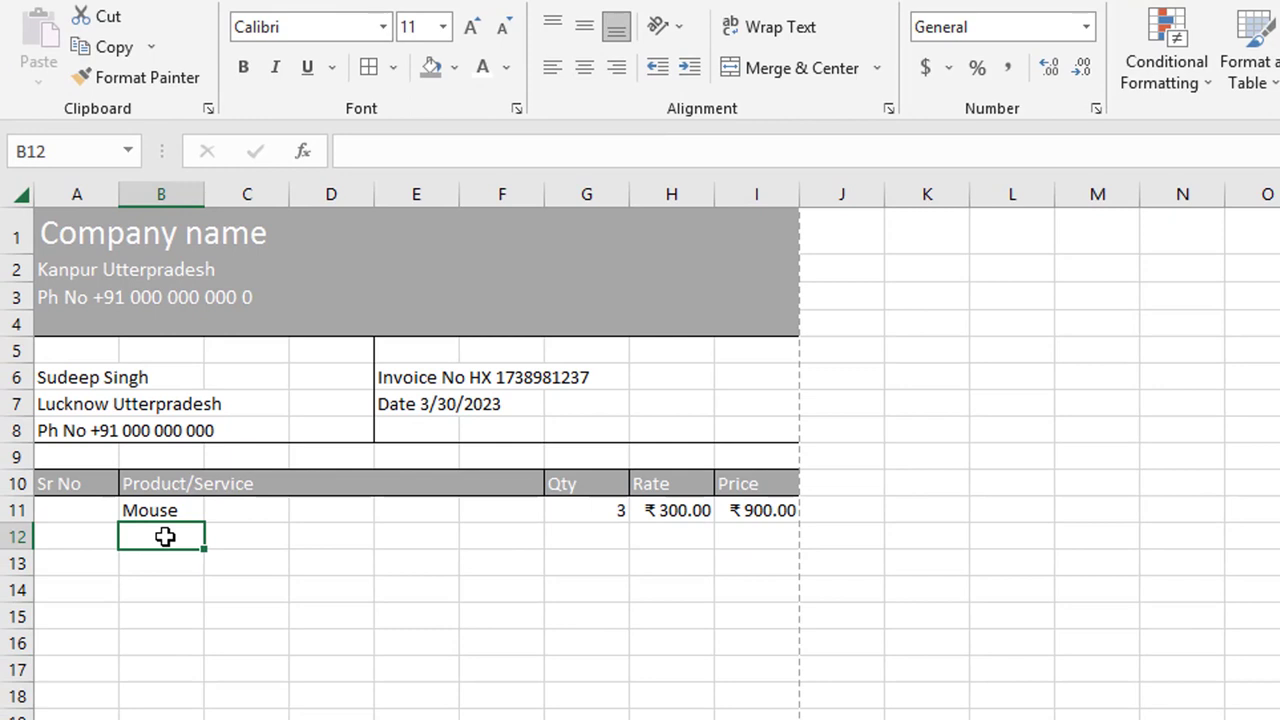
text(Key)
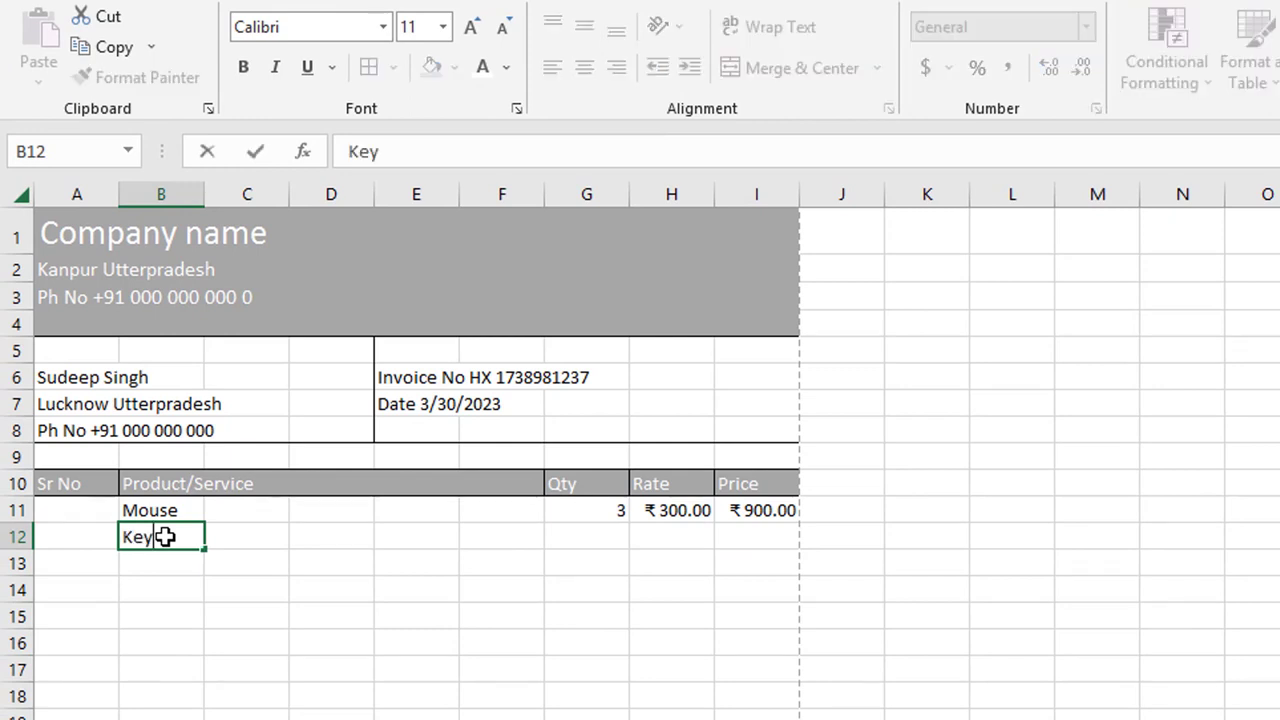
text(board)
click(171, 562)
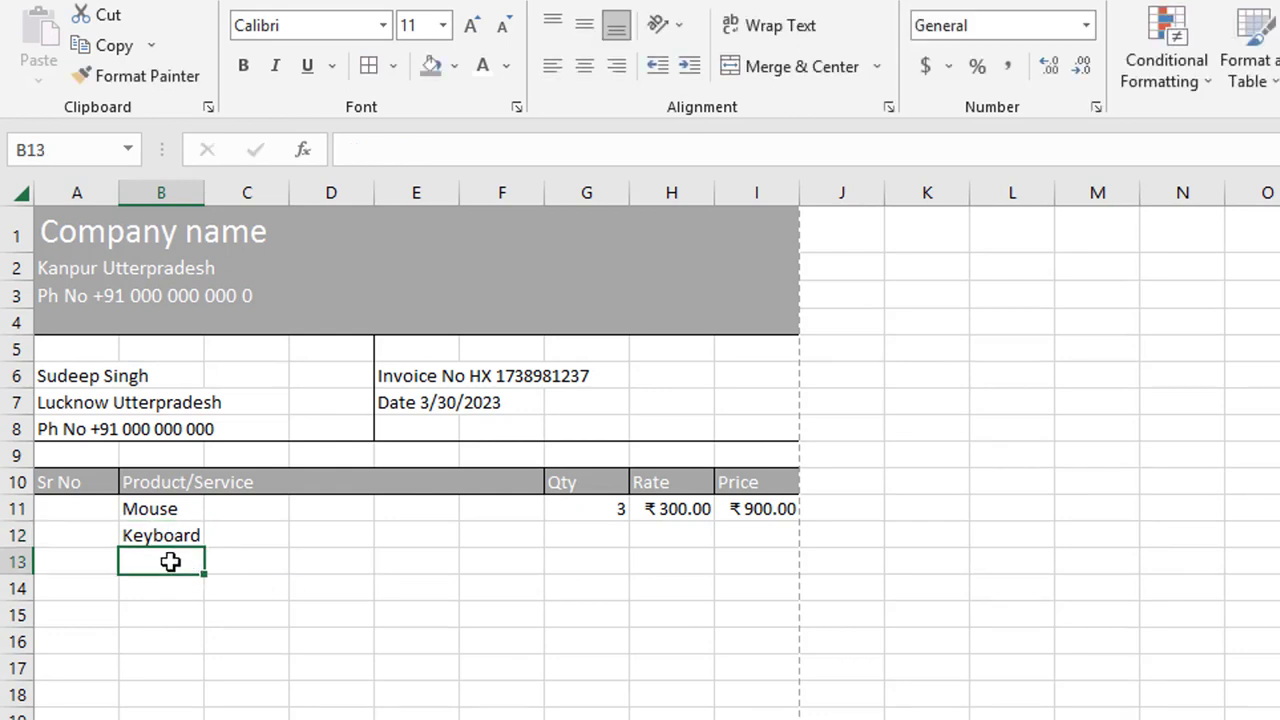
text(Power Supply ^)
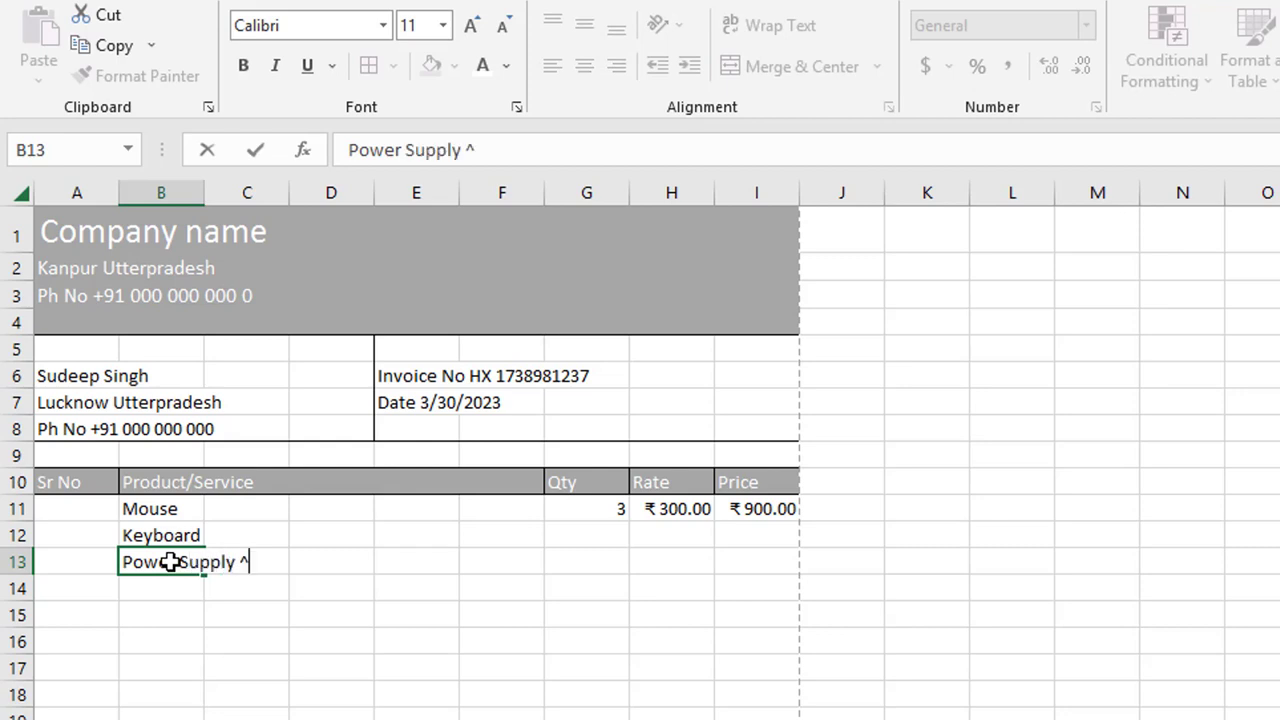
text( 64)
text(50)
text( Watt)
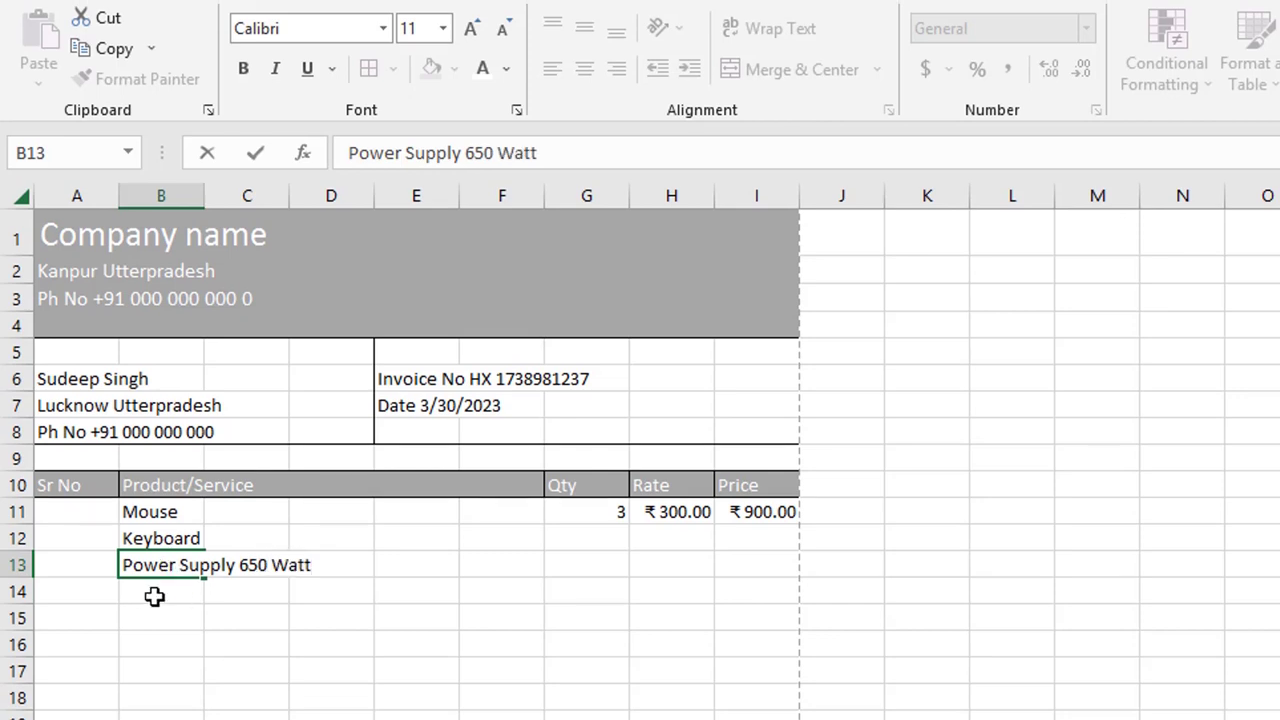
click(155, 597)
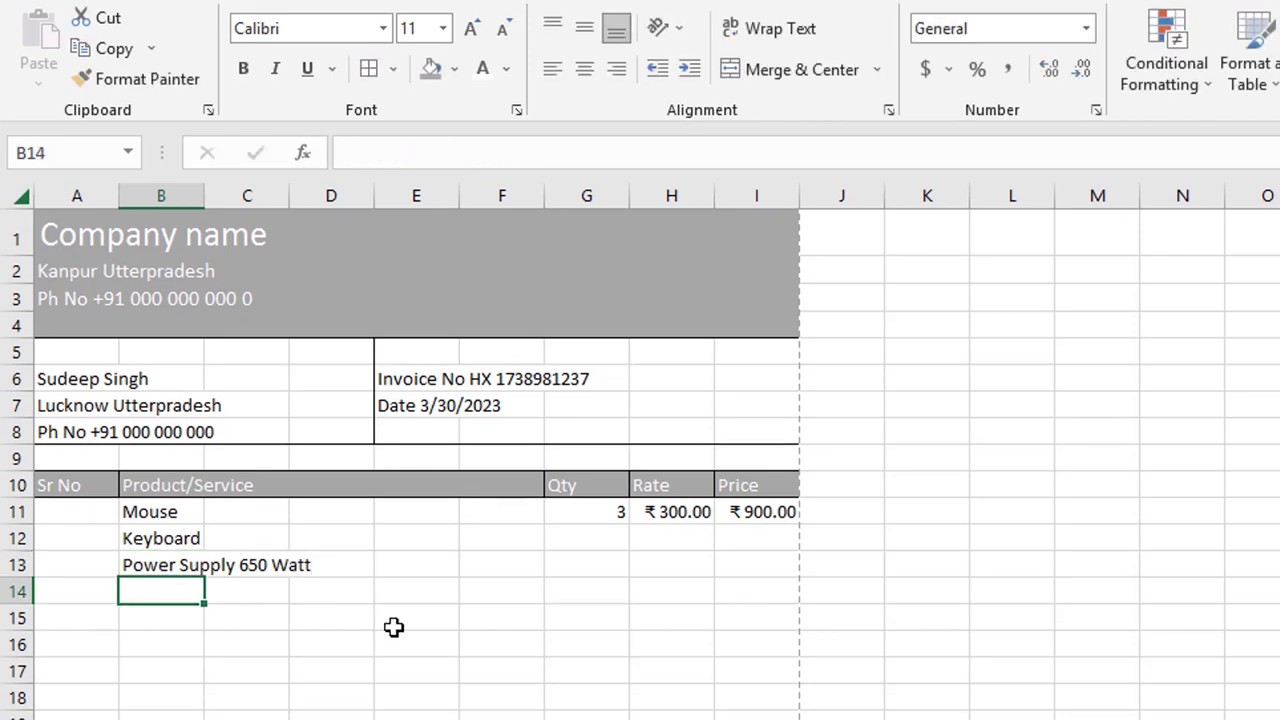
text(Pendrive)
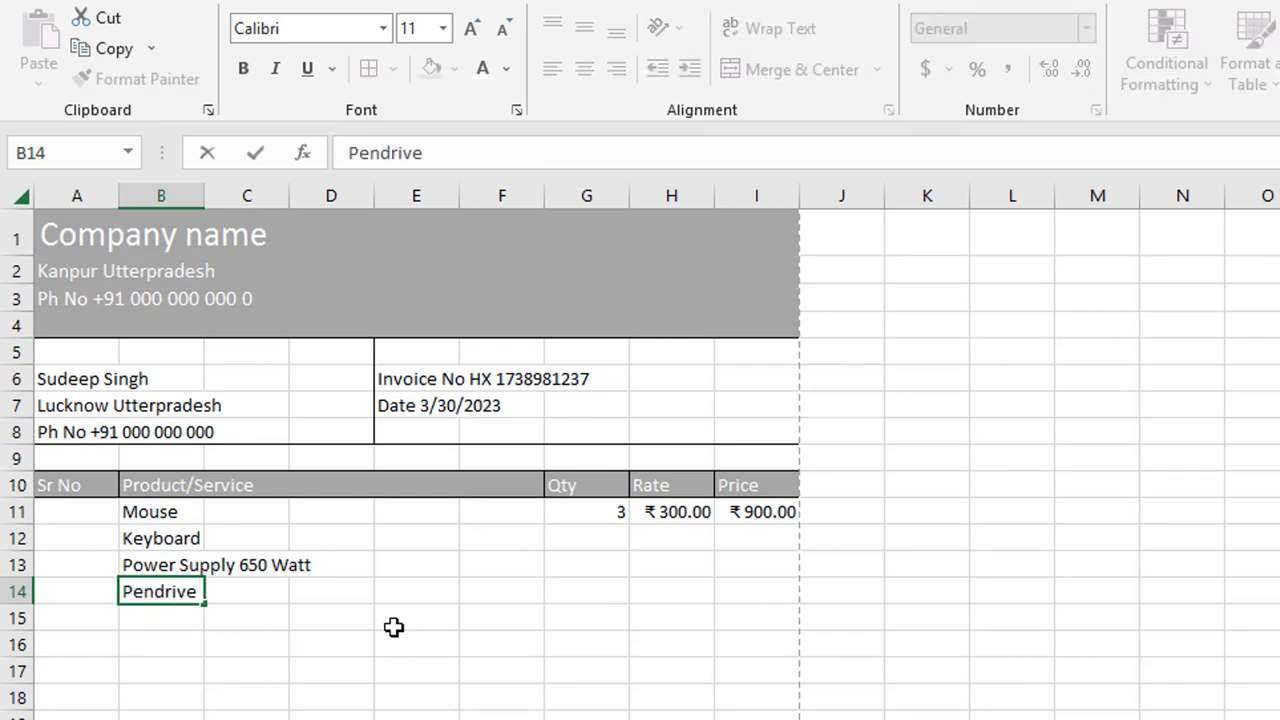
click(151, 617)
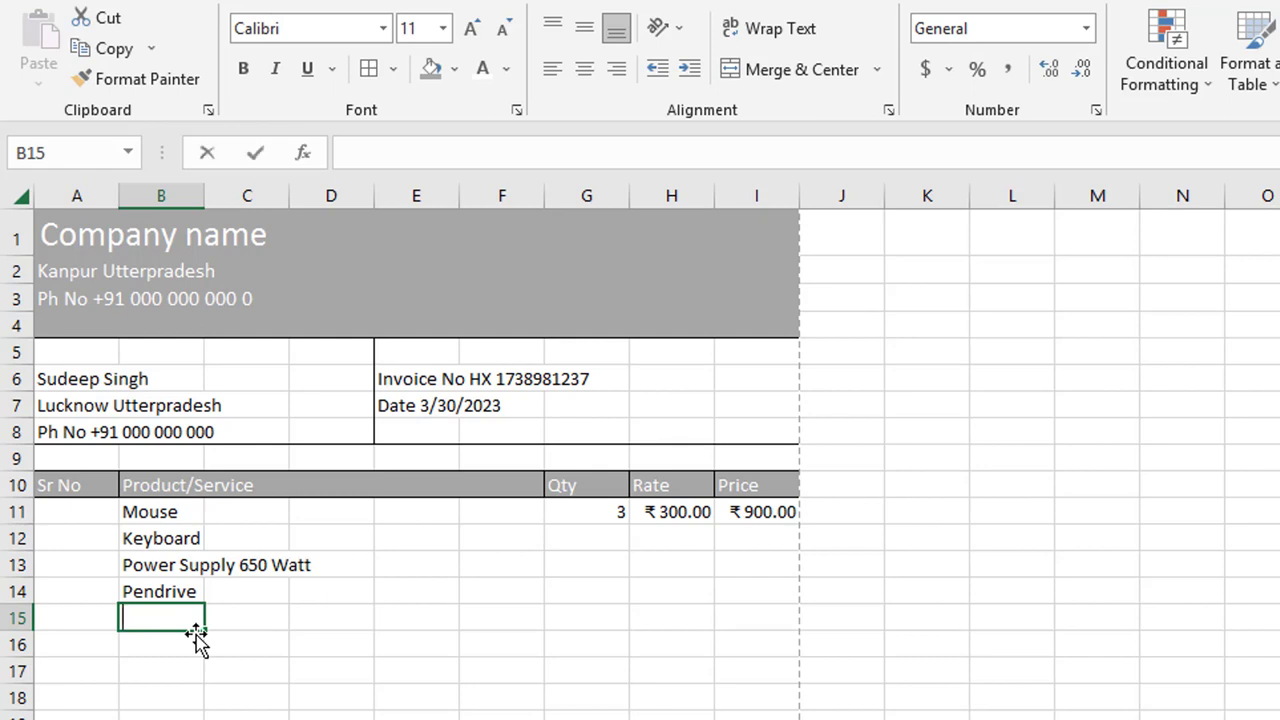
text(Monitor)
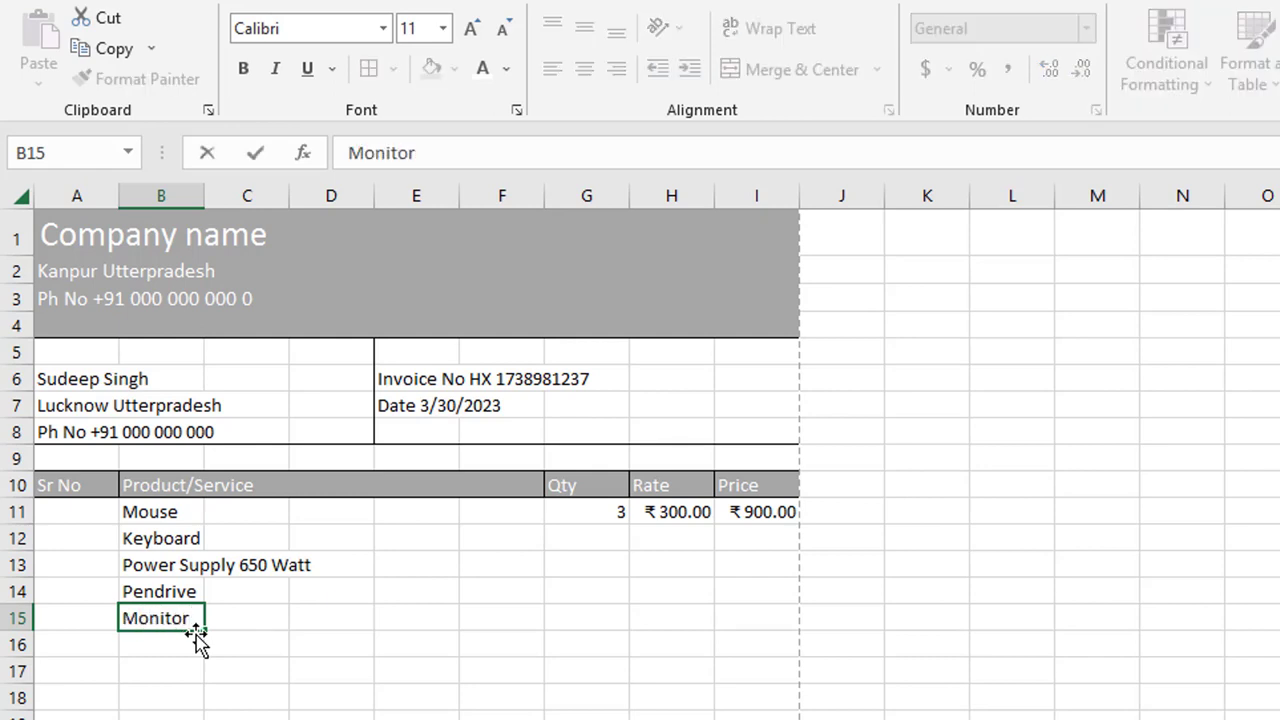
key(Return)
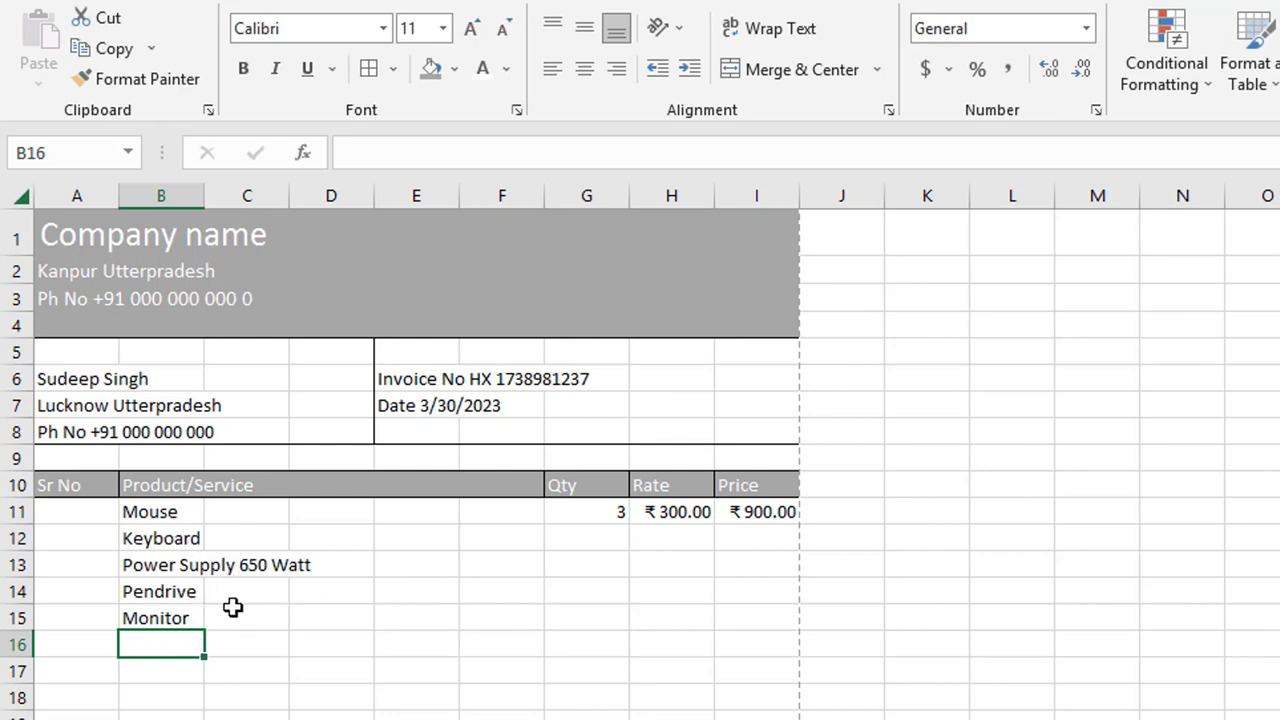
Step: Change B15 from 'Monitor' to 'Monitor 24 Inches'
click(185, 620)
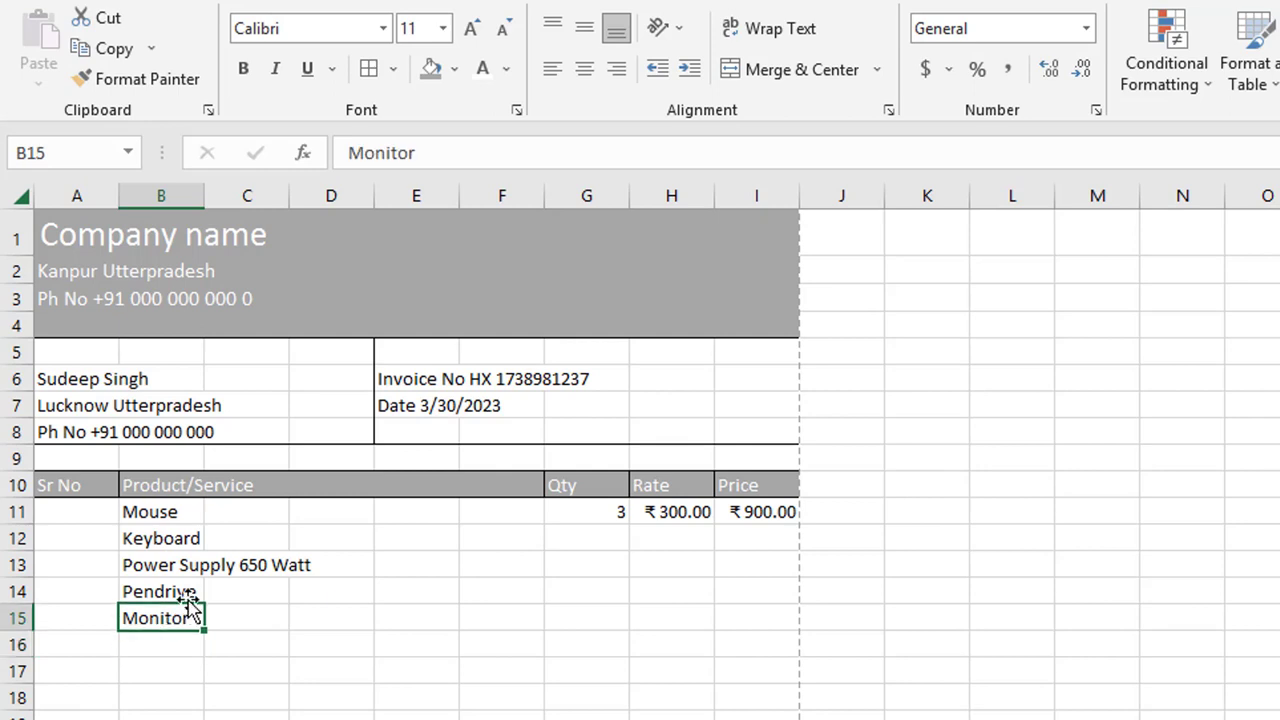
click(433, 152)
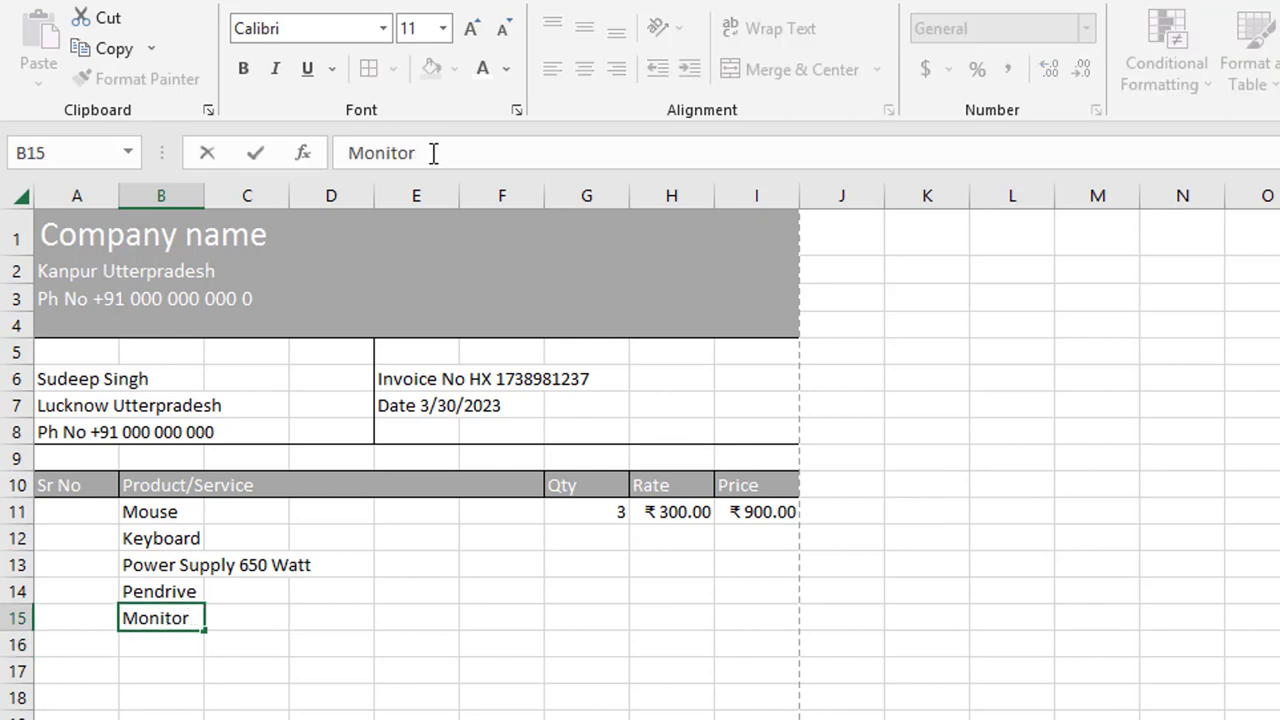
text(24)
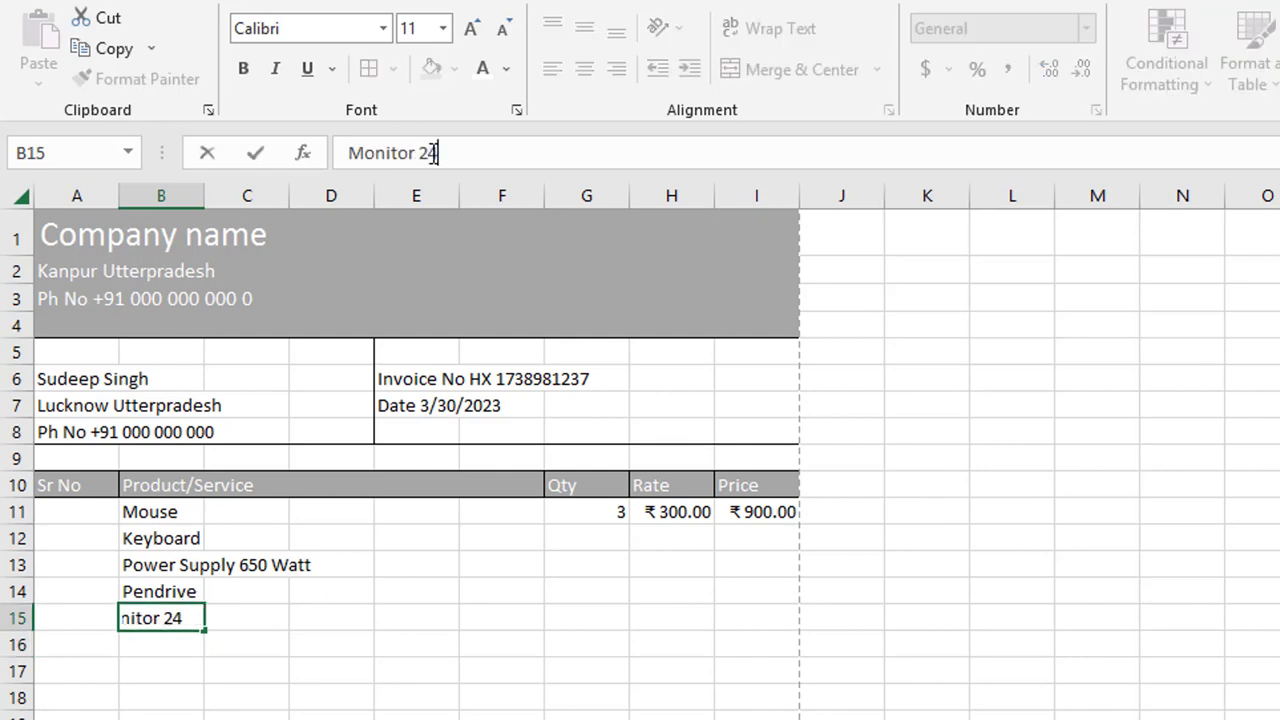
text( Inches)
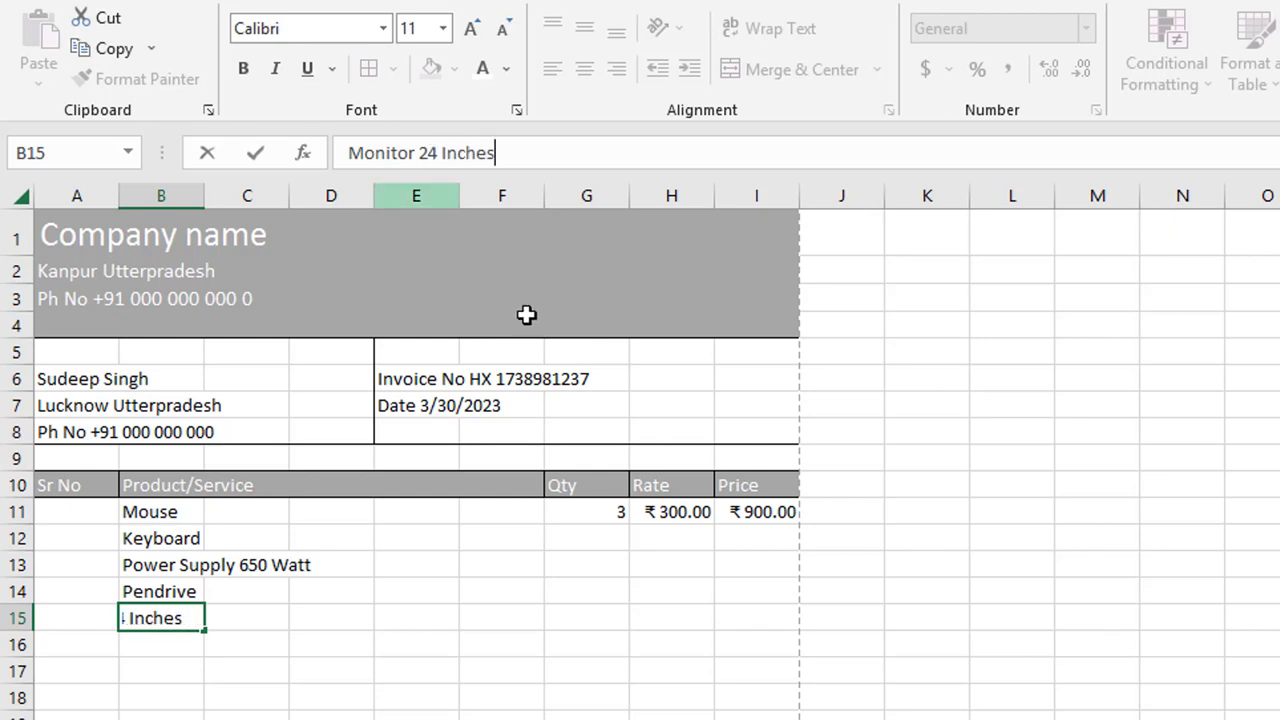
click(432, 714)
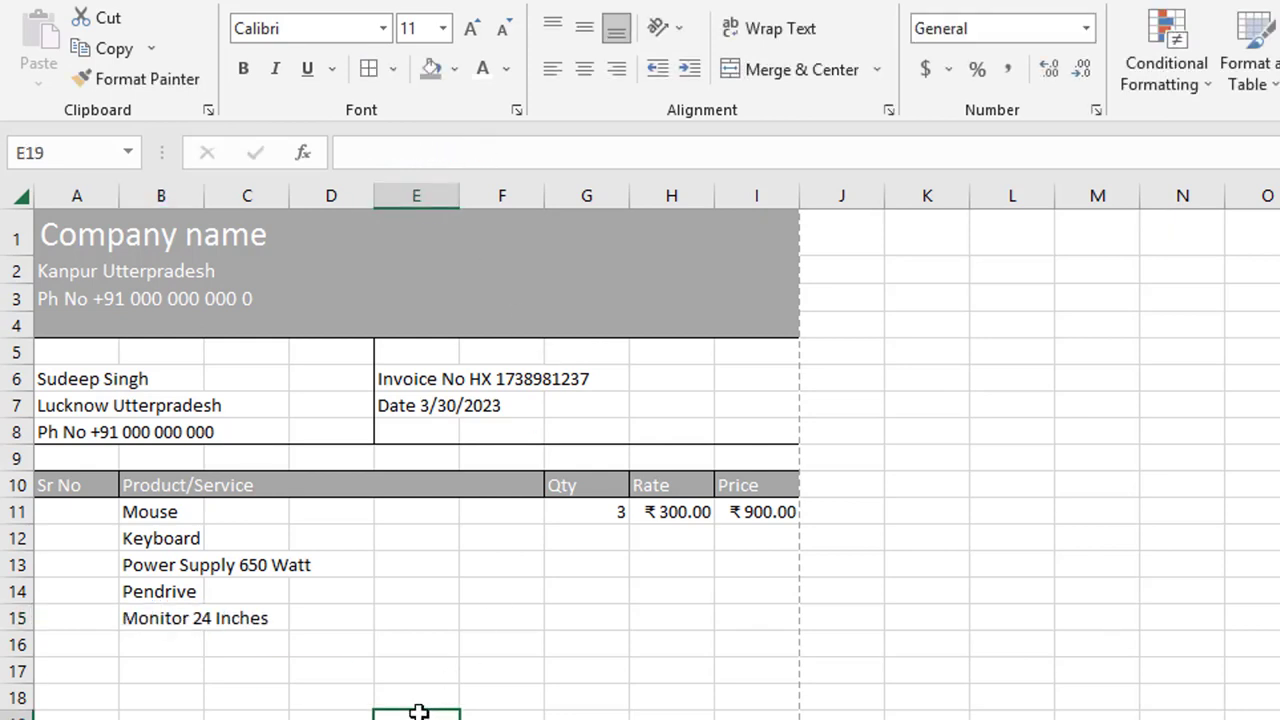
click(137, 617)
click(549, 153)
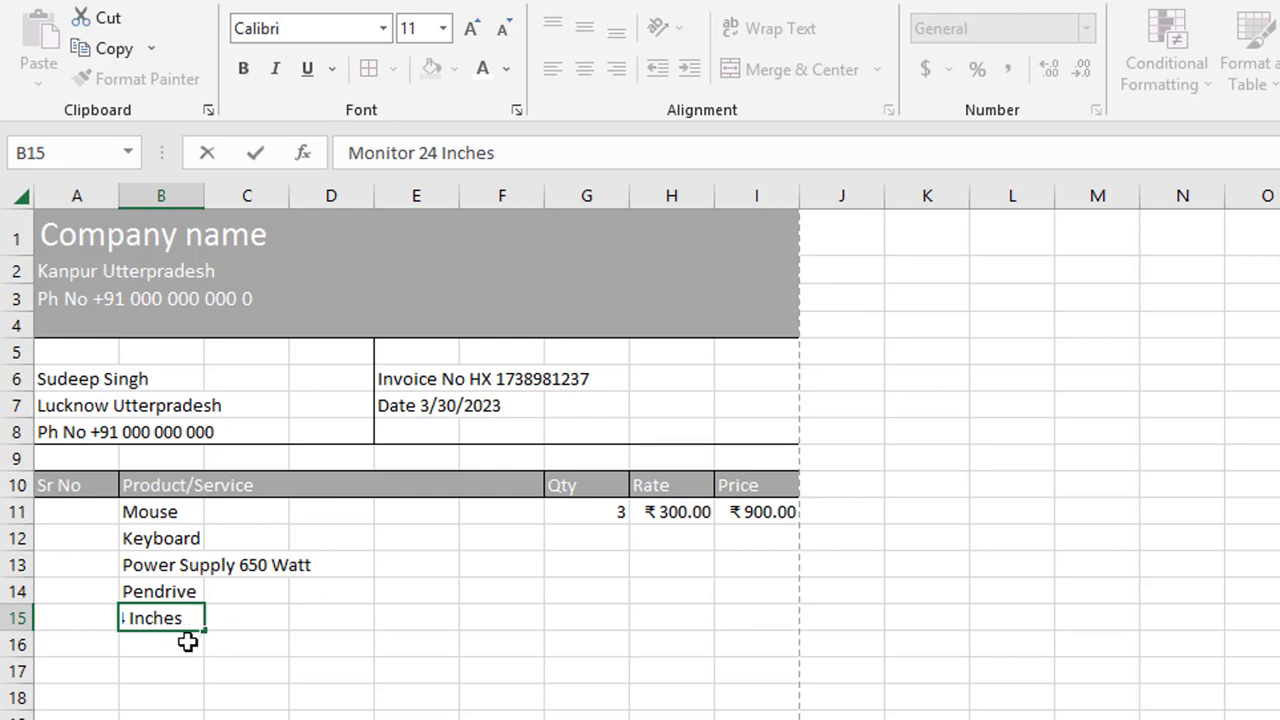
click(277, 714)
Step: Left-align 'Monitor 24 Inches' in B15 so the full name is readable
click(136, 614)
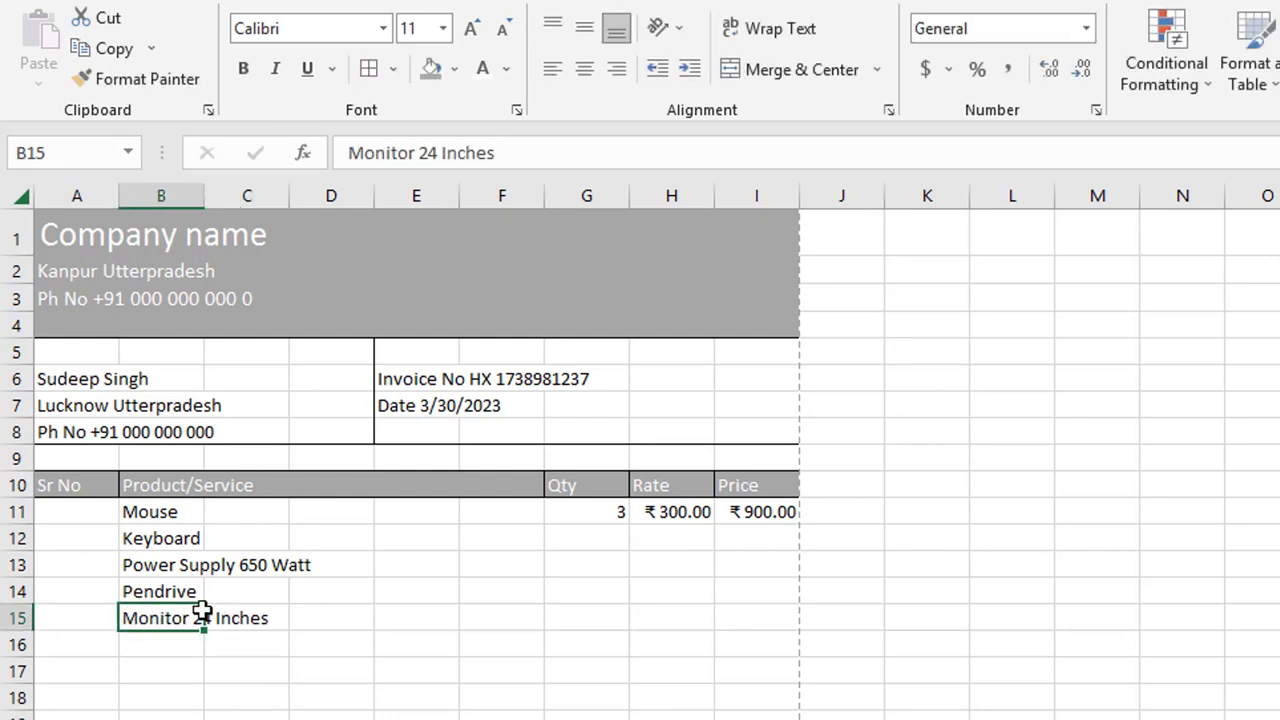
click(558, 65)
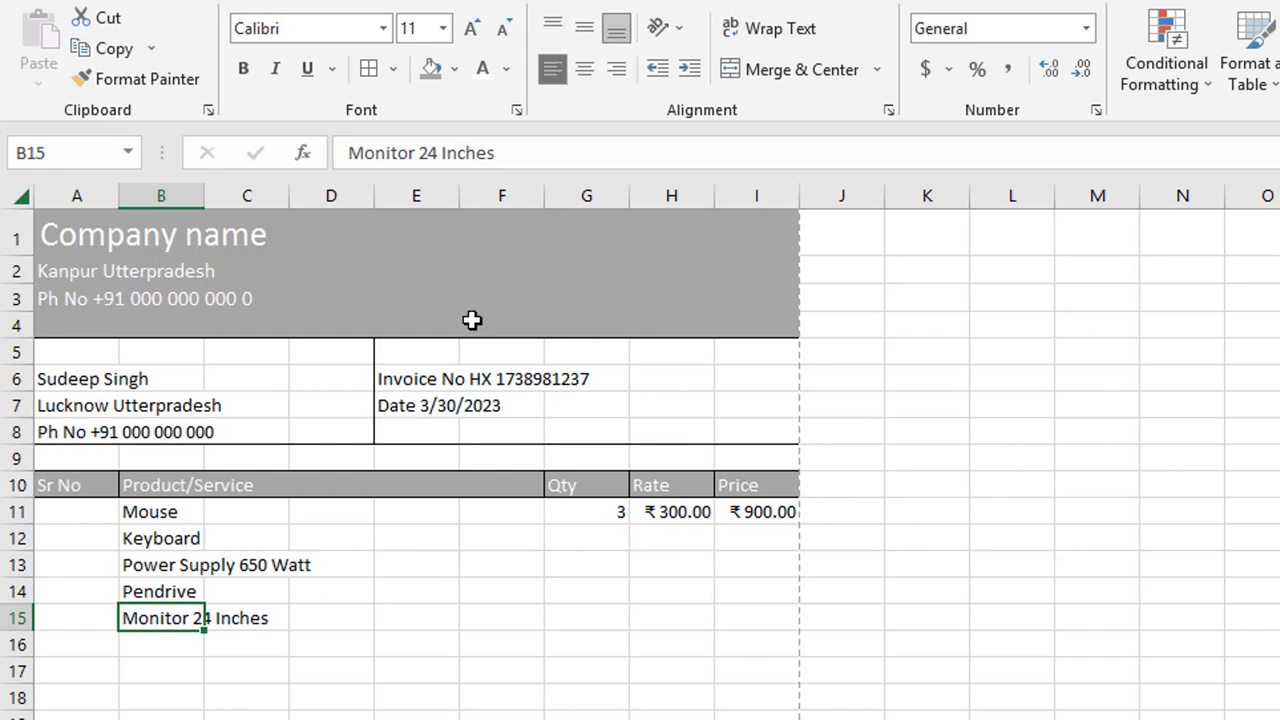
click(417, 714)
click(174, 627)
click(538, 163)
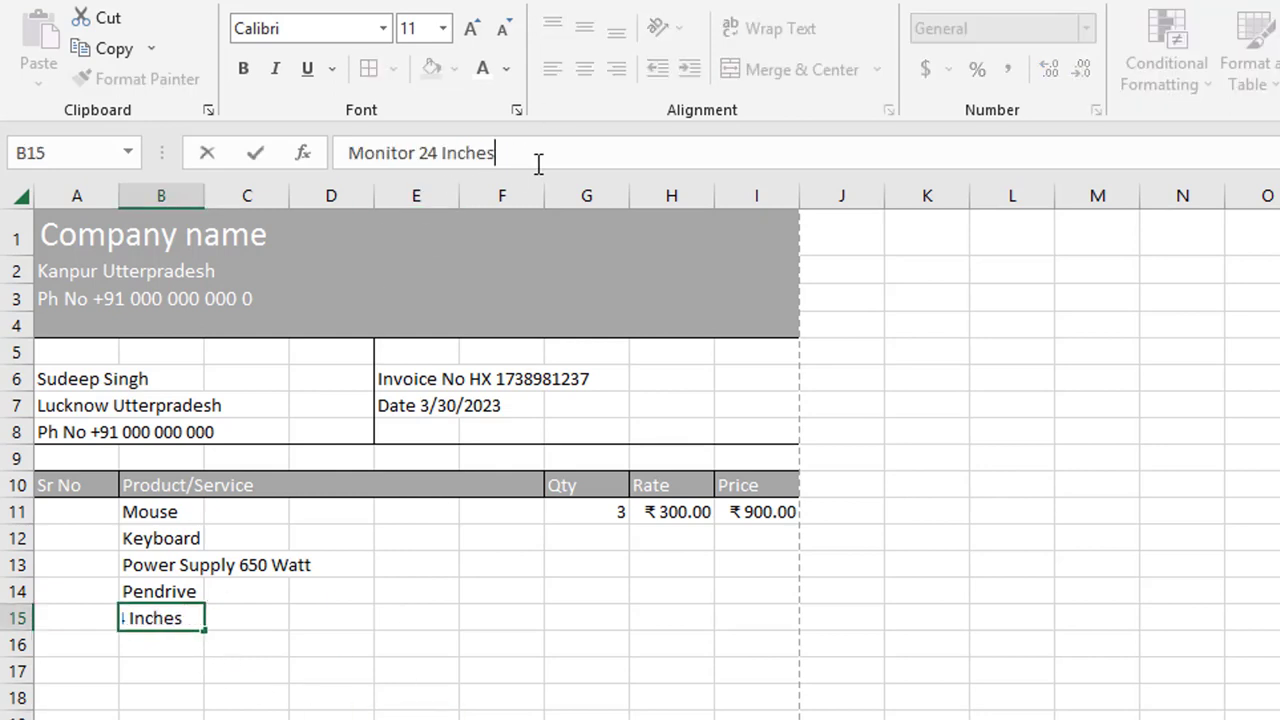
click(247, 719)
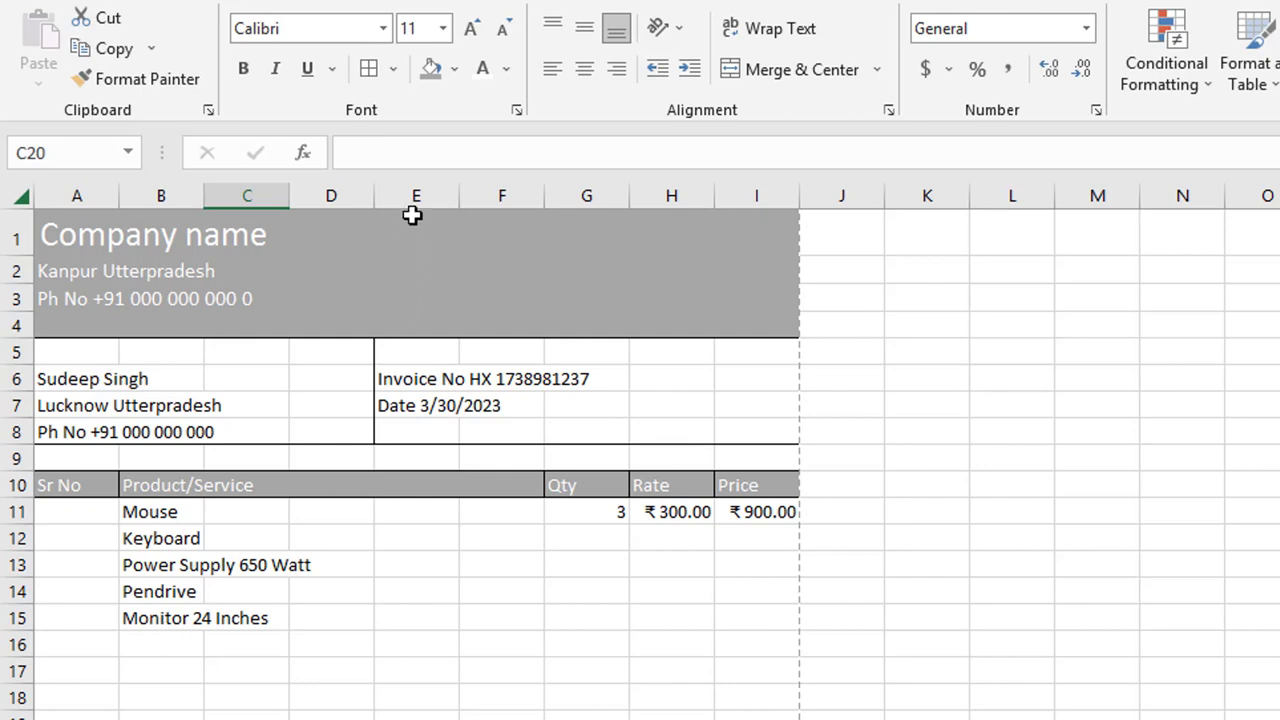
click(158, 621)
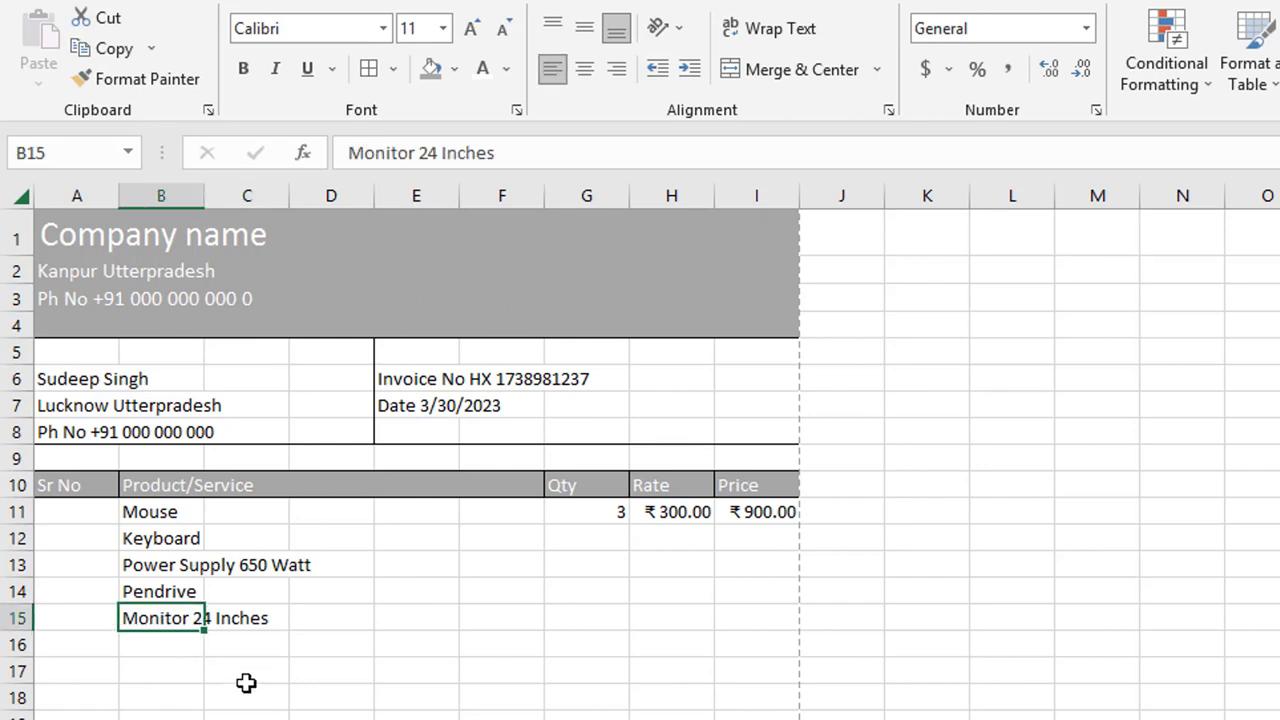
click(249, 719)
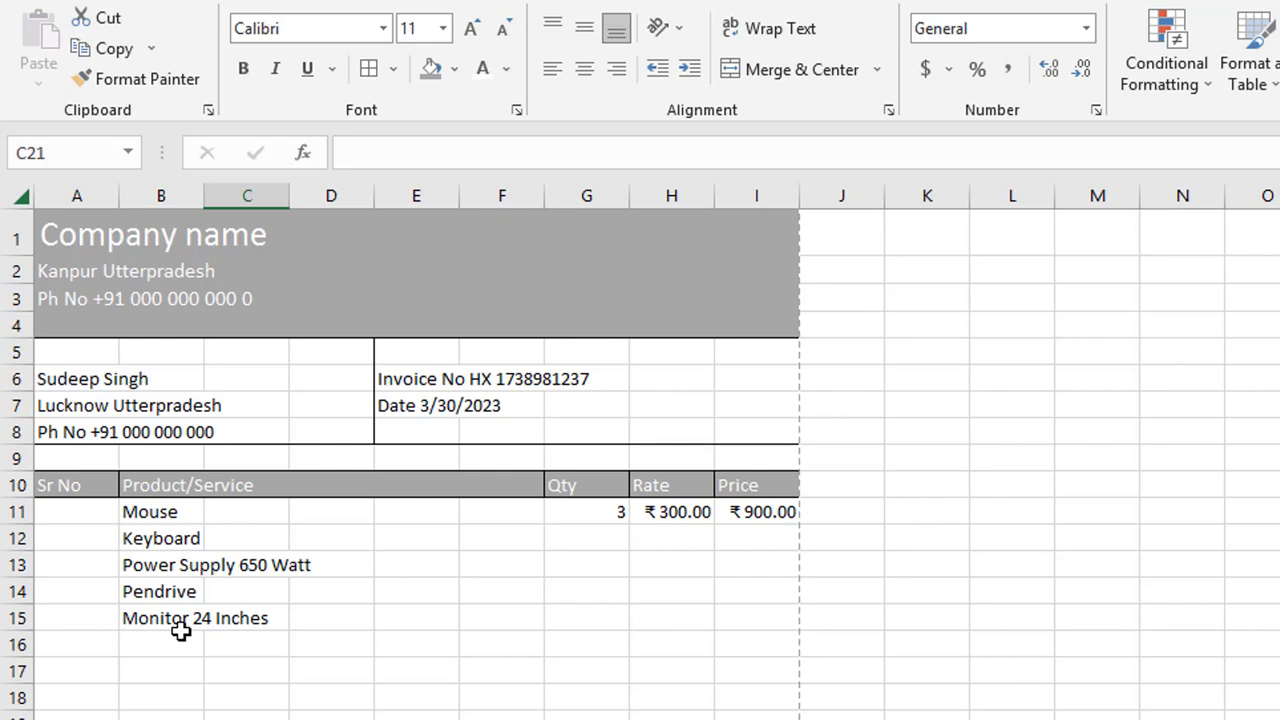
click(180, 632)
click(180, 612)
click(531, 155)
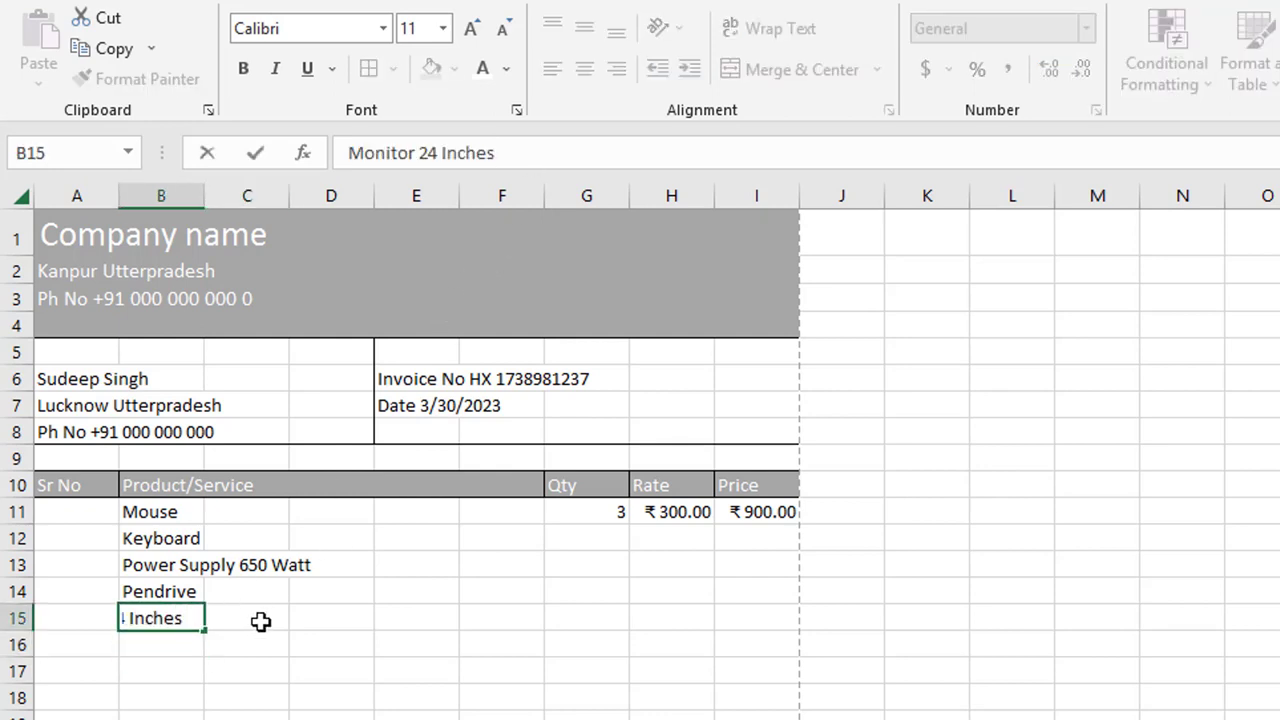
click(236, 698)
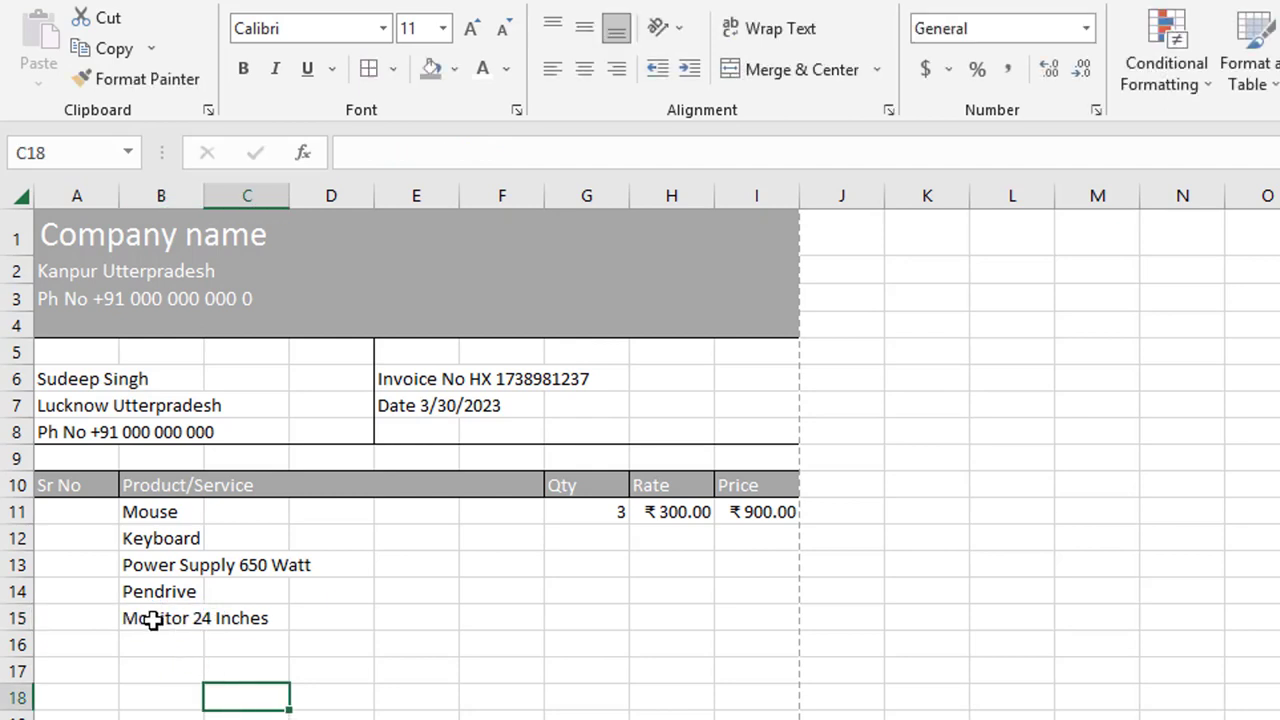
drag(150, 620, 334, 620)
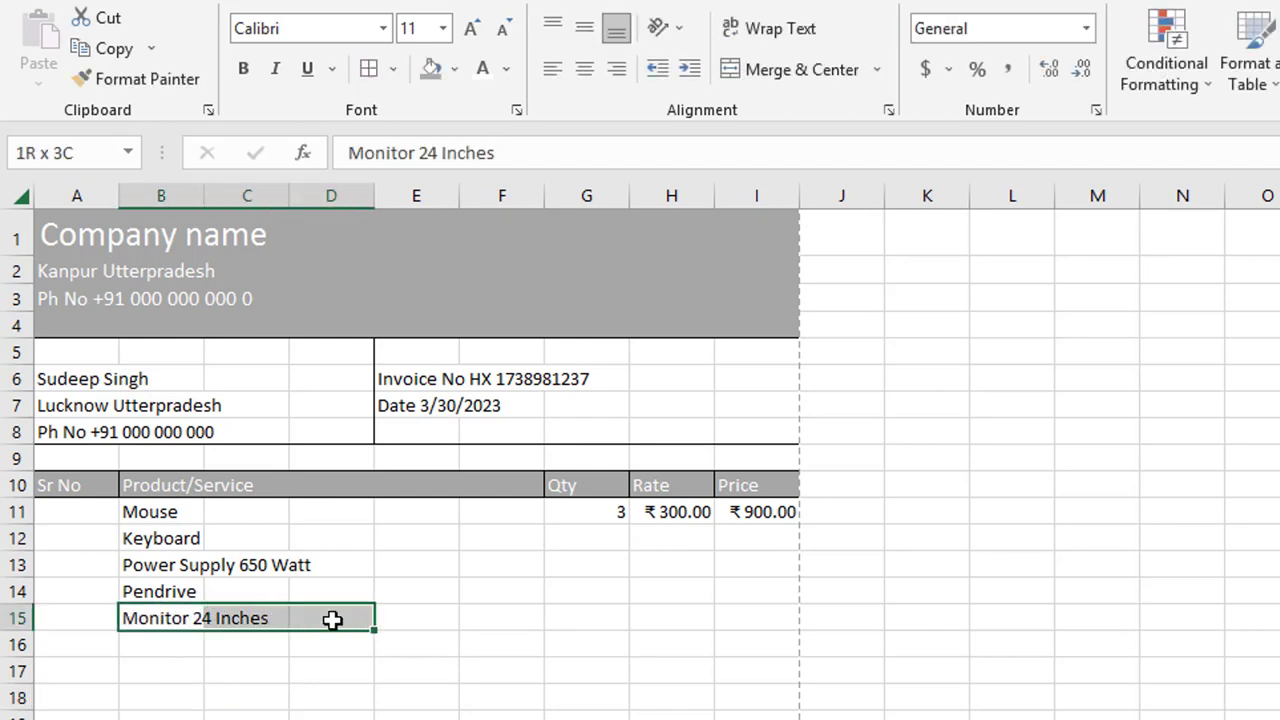
click(352, 716)
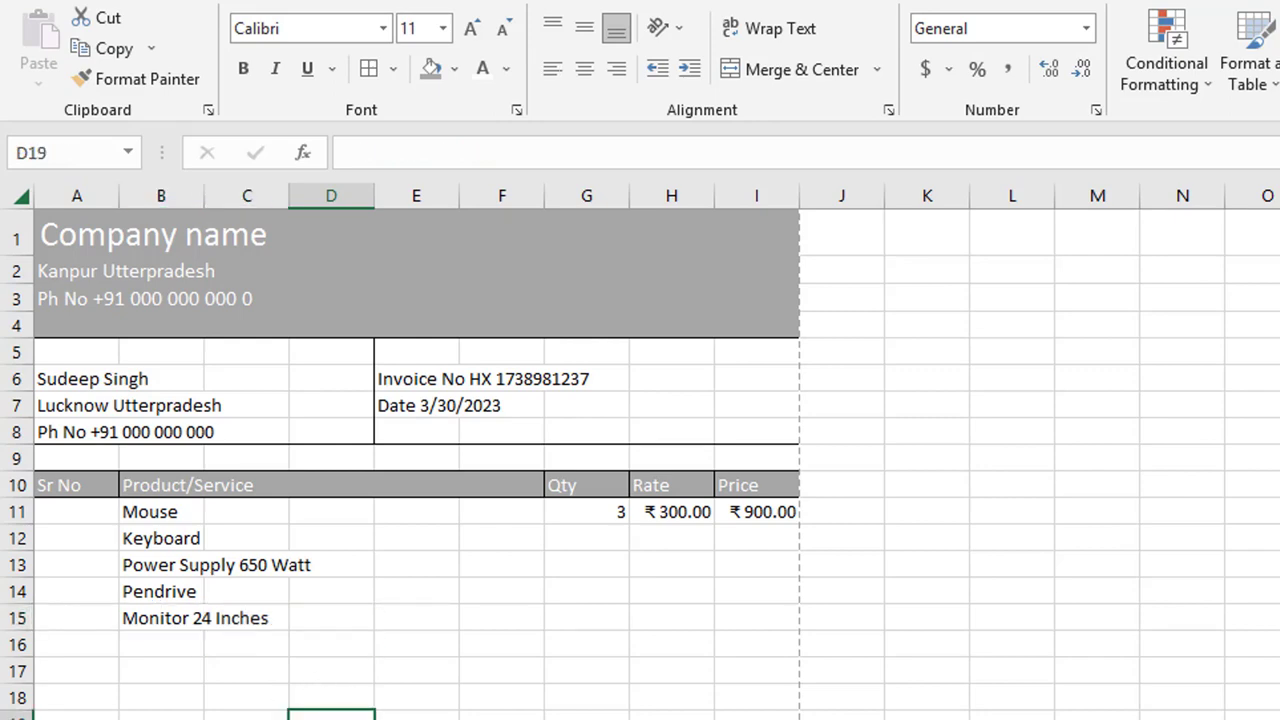
scroll(640, 450, down, 4)
scroll(640, 450, up, 3)
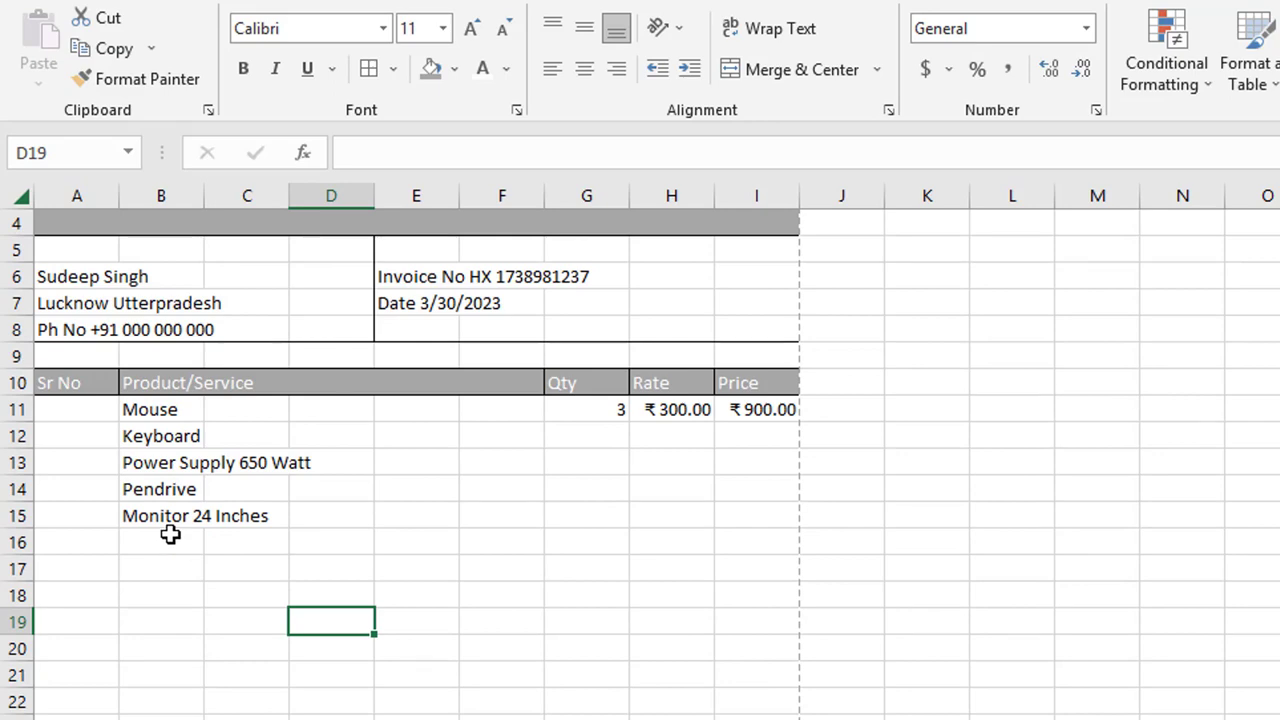
key(ctrl+p)
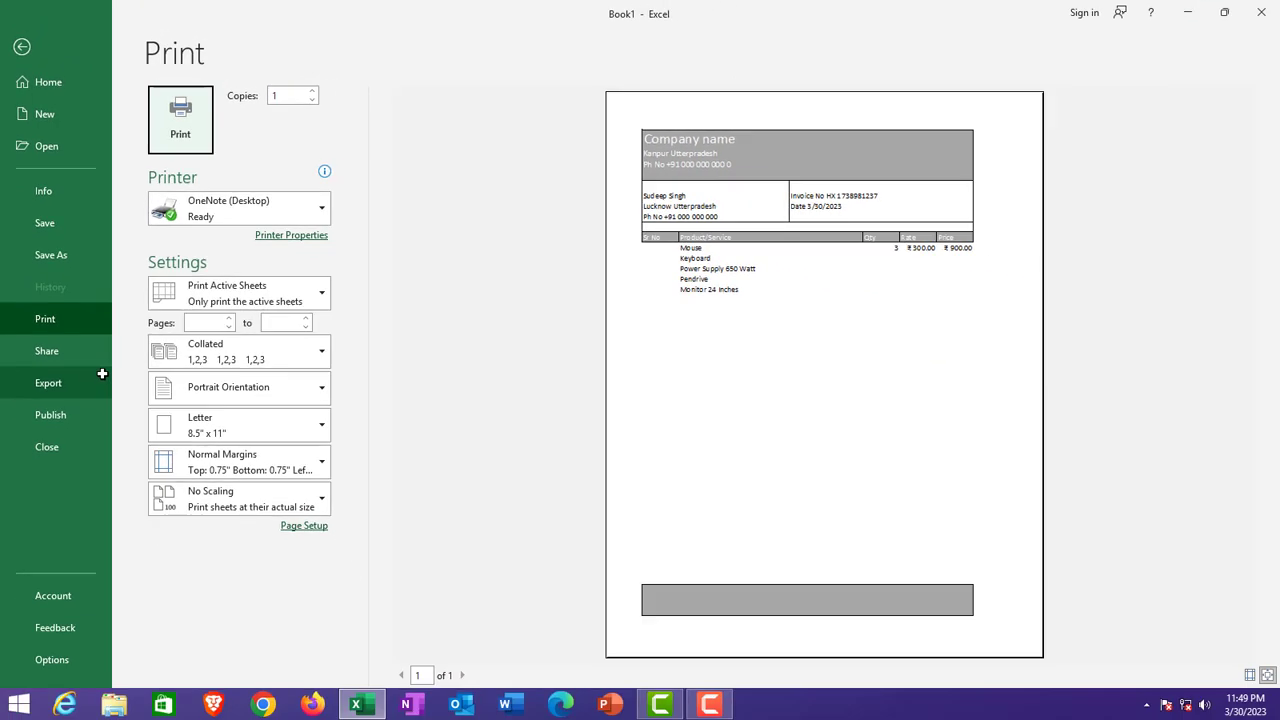
key(Escape)
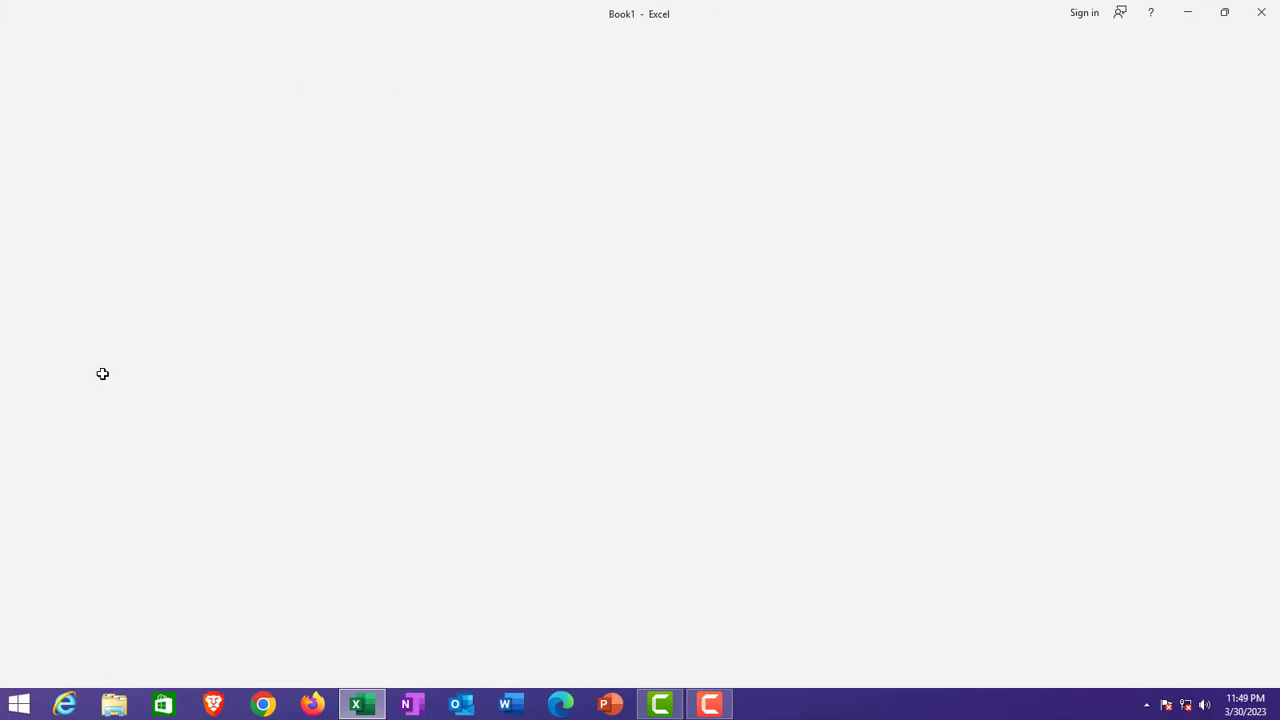
scroll(102, 373, down, 4)
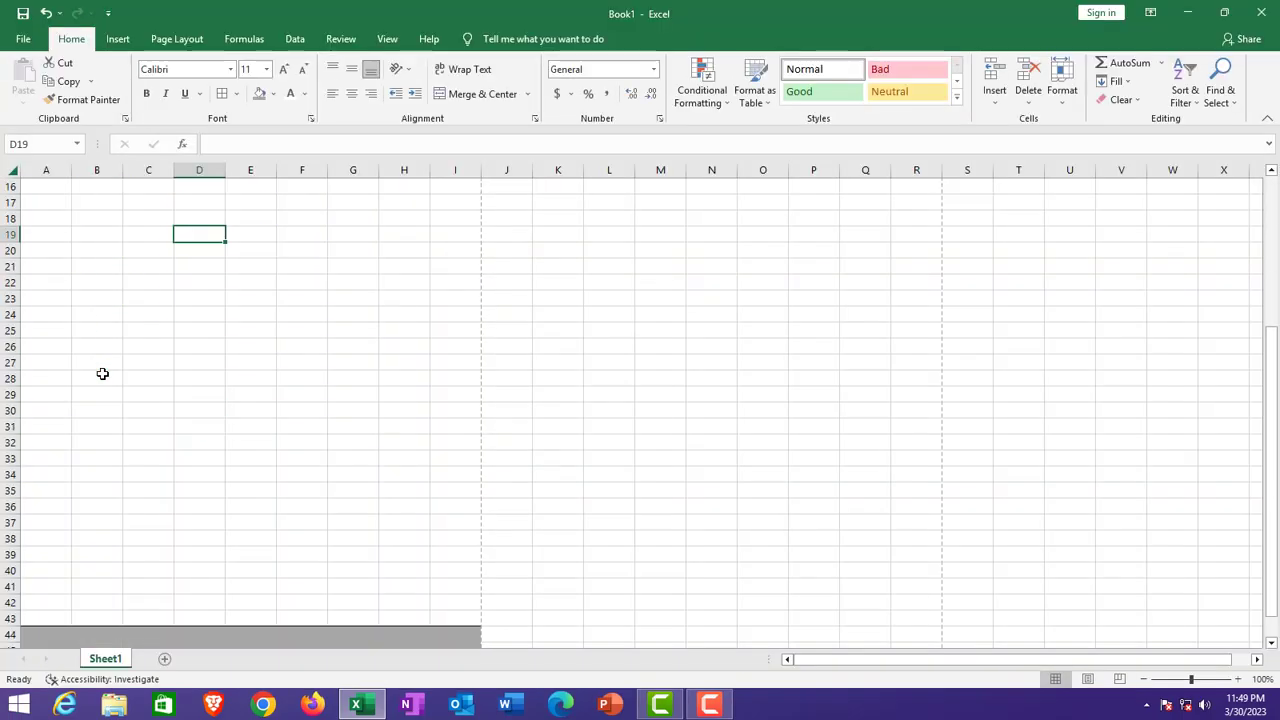
scroll(102, 373, up, 5)
scroll(102, 374, down, 4)
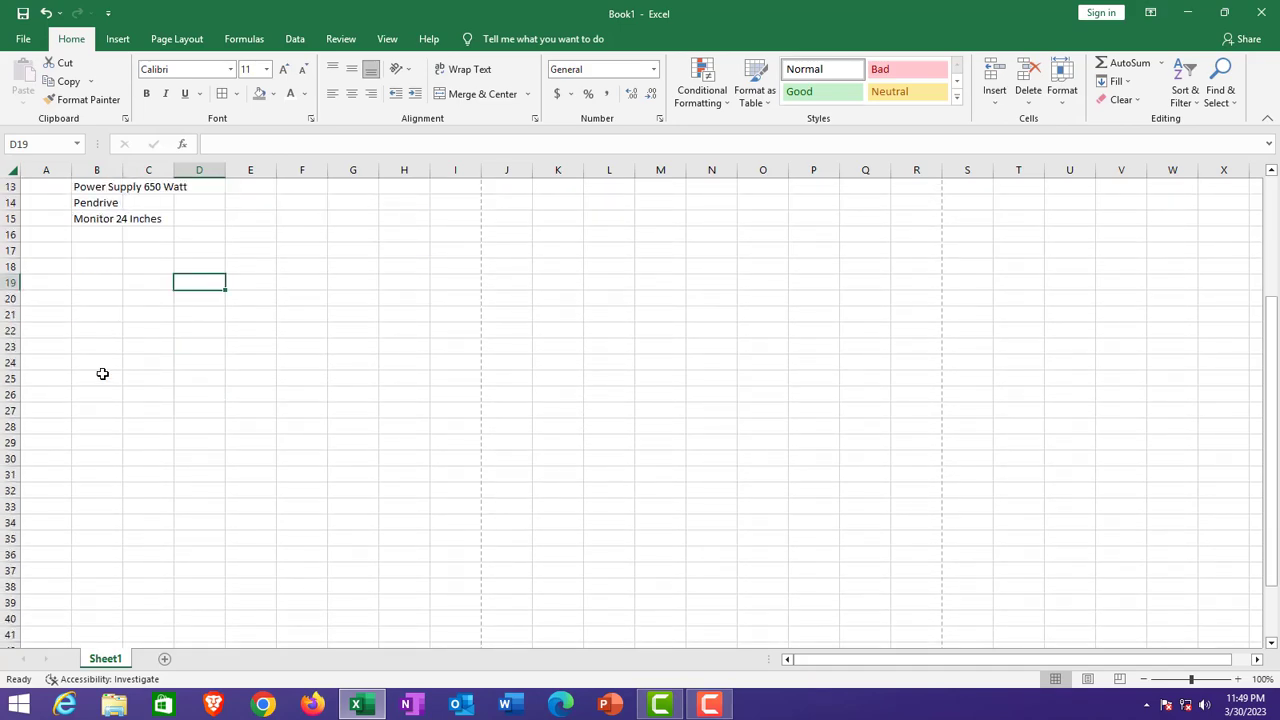
scroll(105, 370, up, 4)
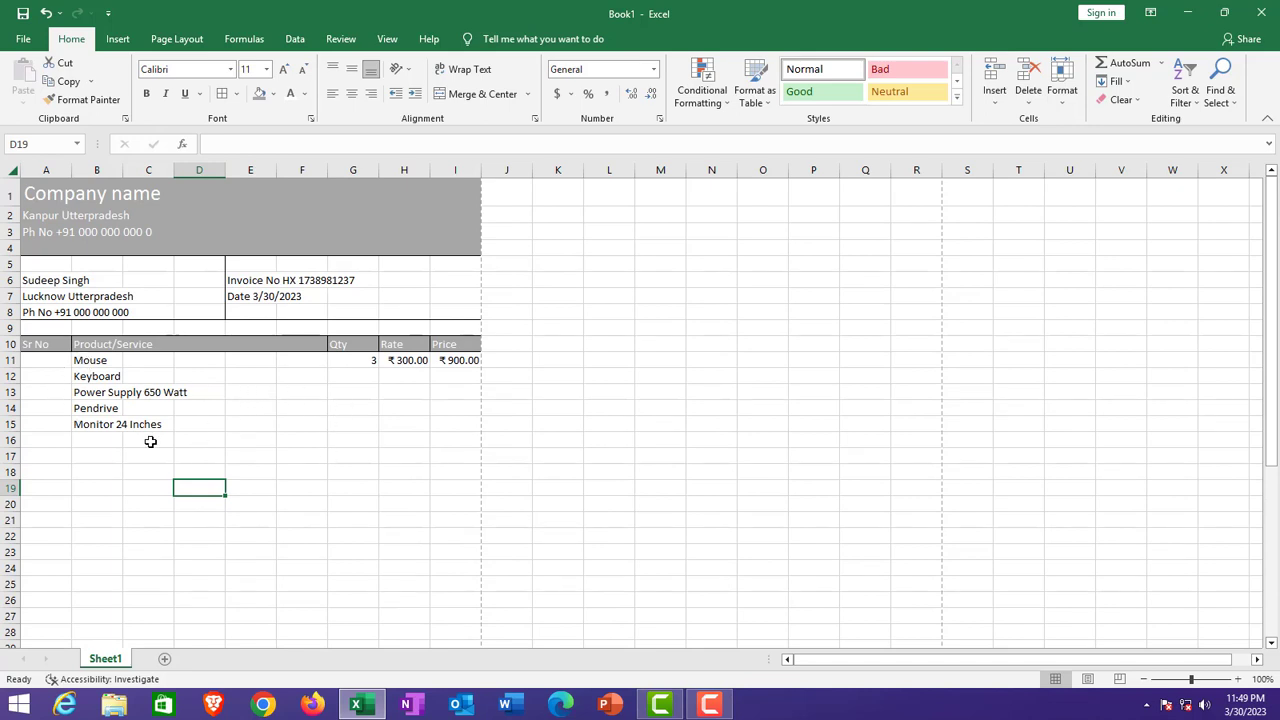
click(361, 372)
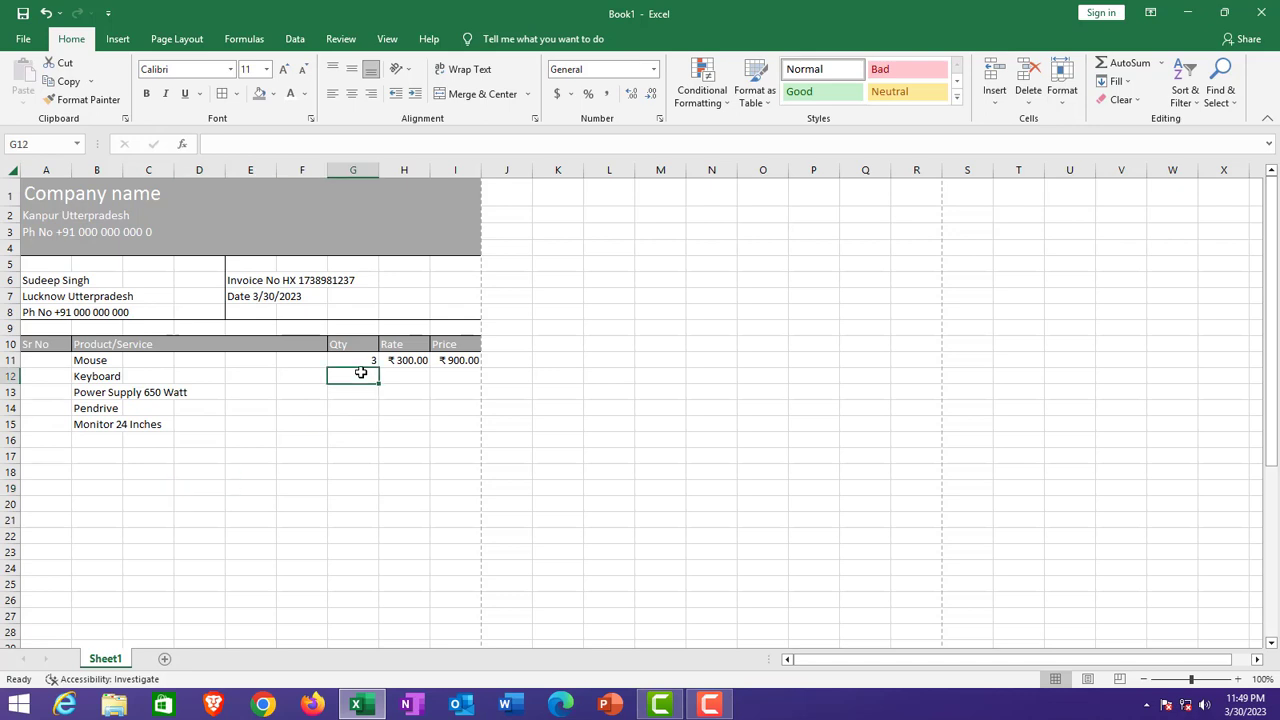
Step: Enter quantities 4, 1, 3 and 2 in G12 to G15
text(4)
key(Return)
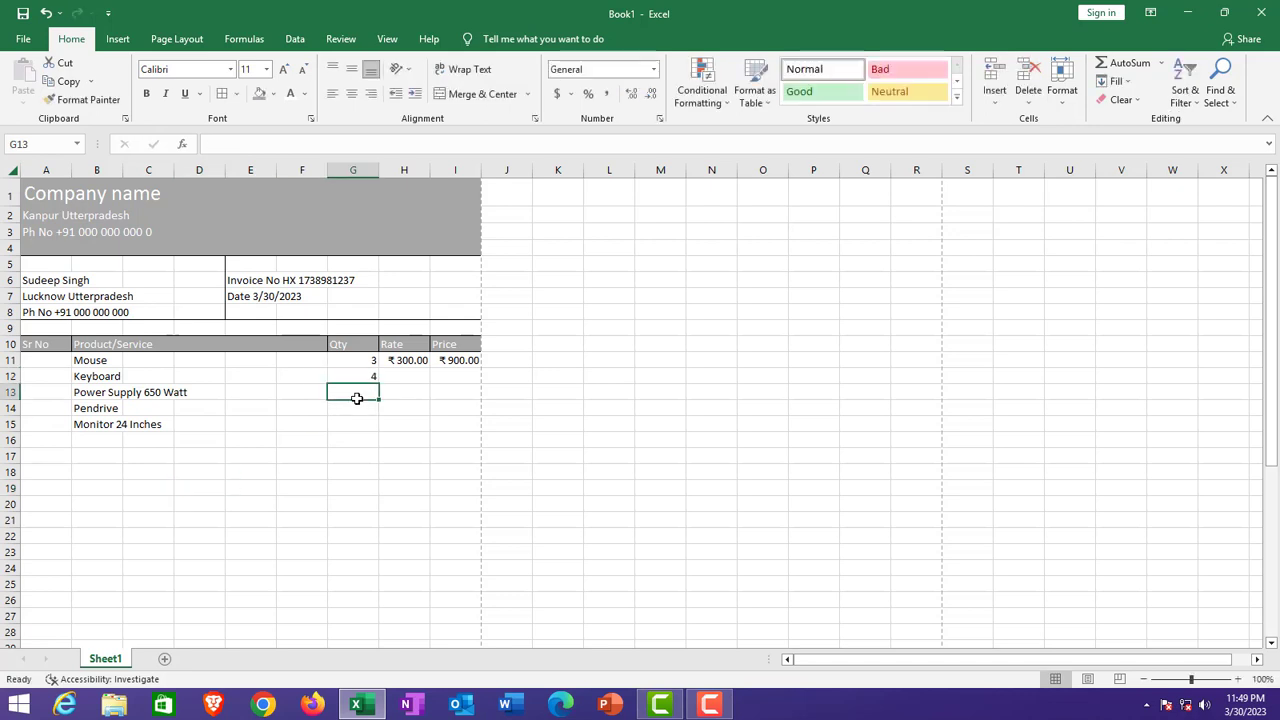
text(1)
key(Return)
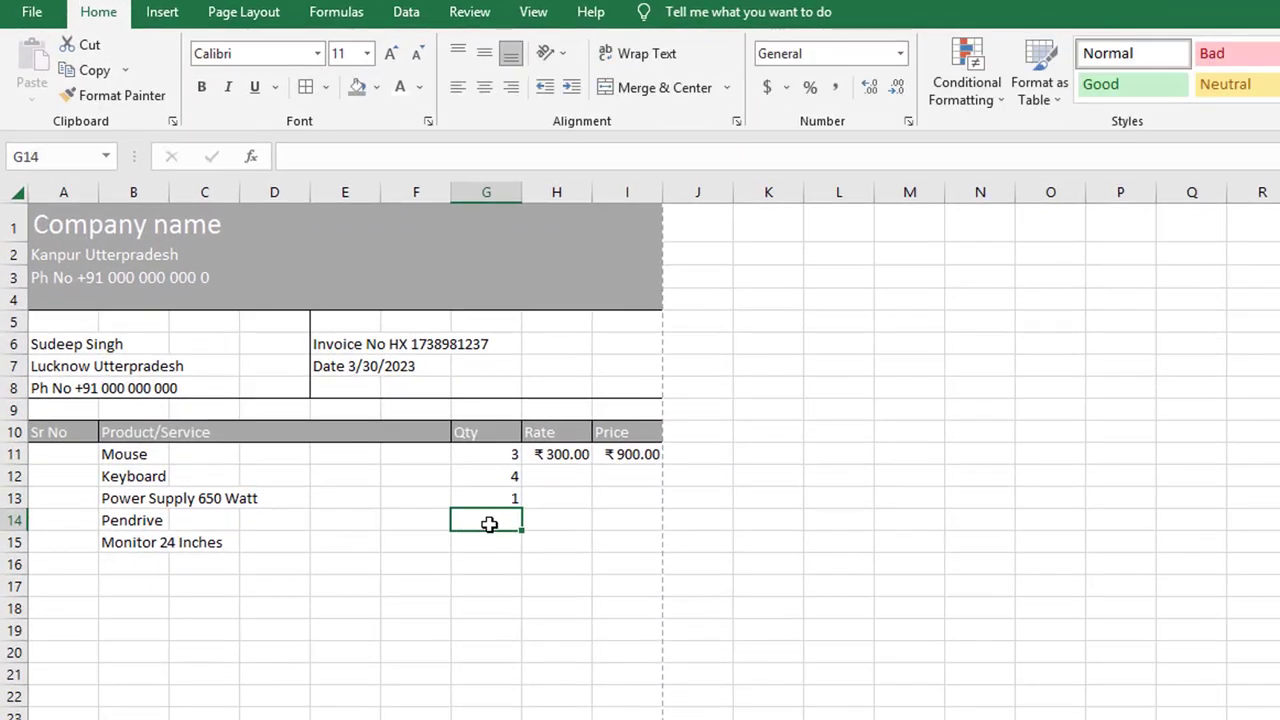
text(3)
key(Return)
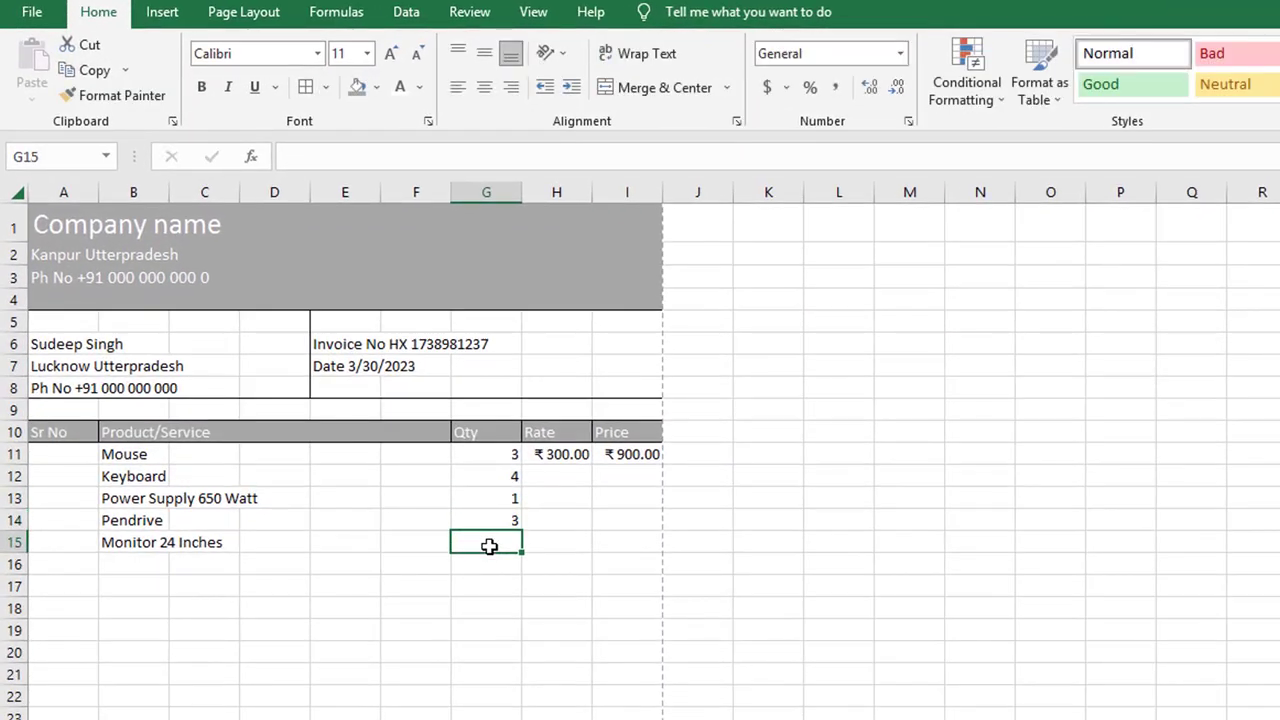
text(2)
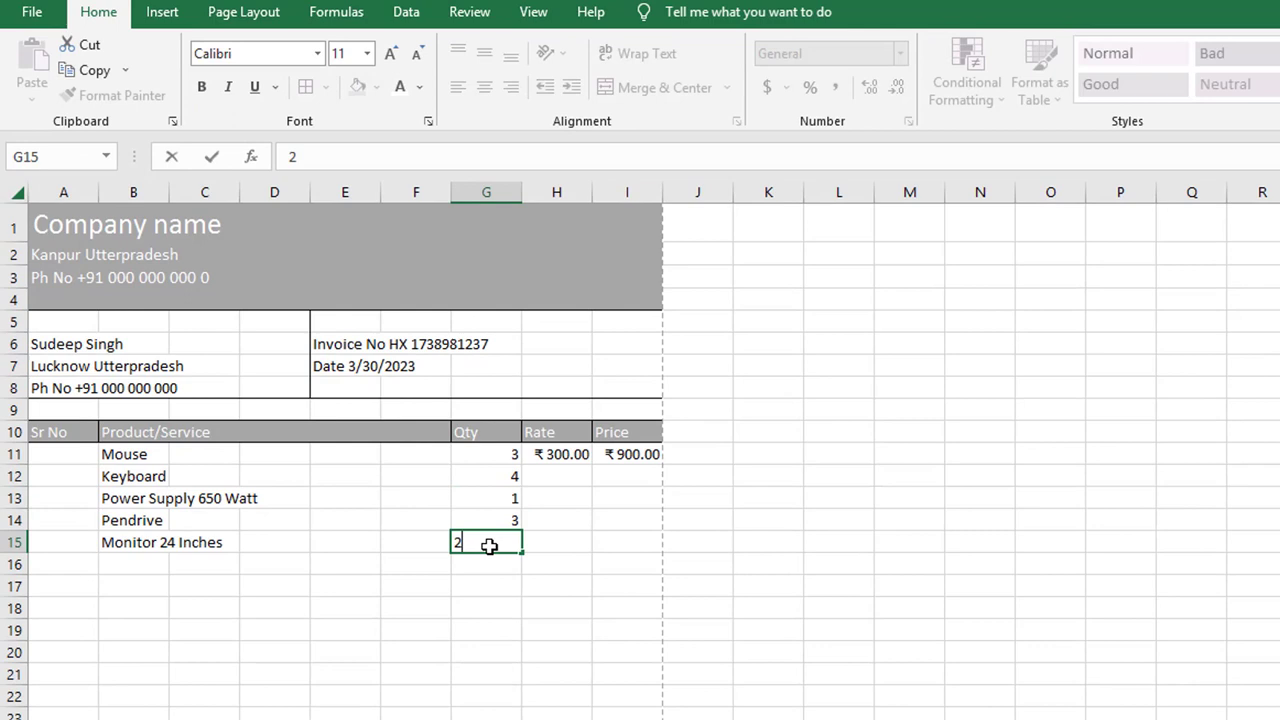
click(550, 477)
Step: Add UPS as the sixth product in B16 with quantity 1
click(138, 562)
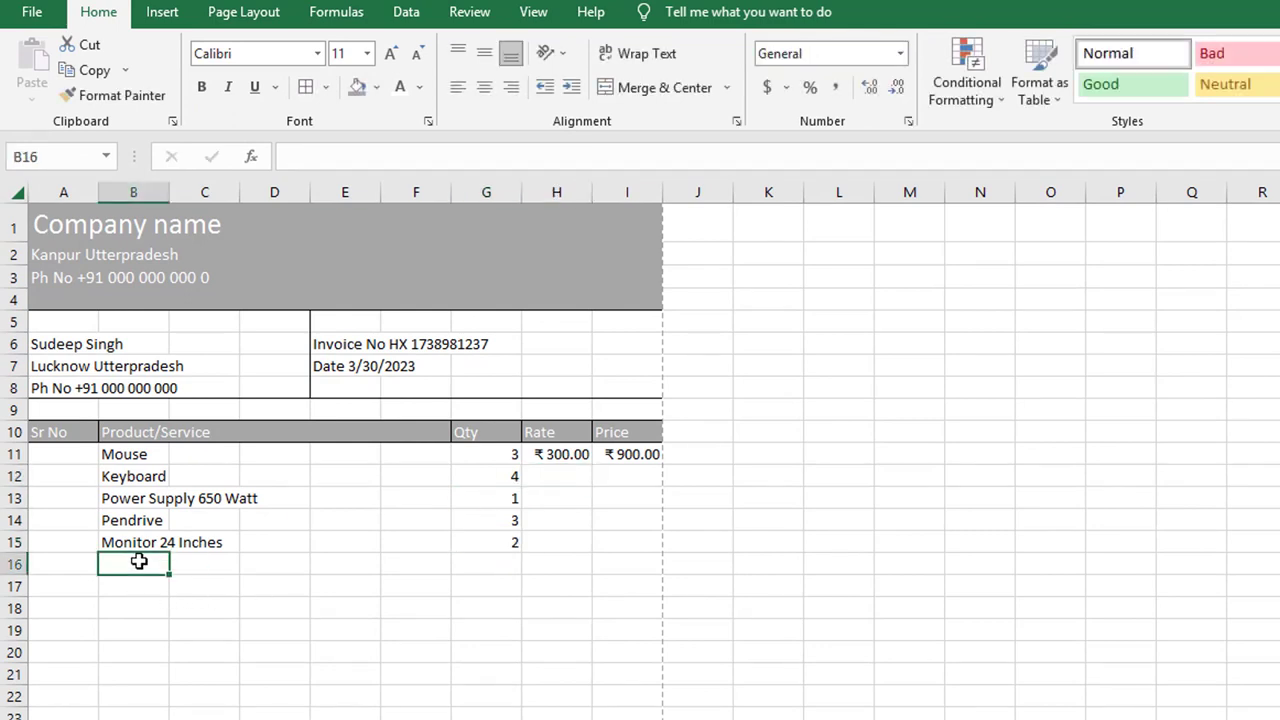
text(UPS)
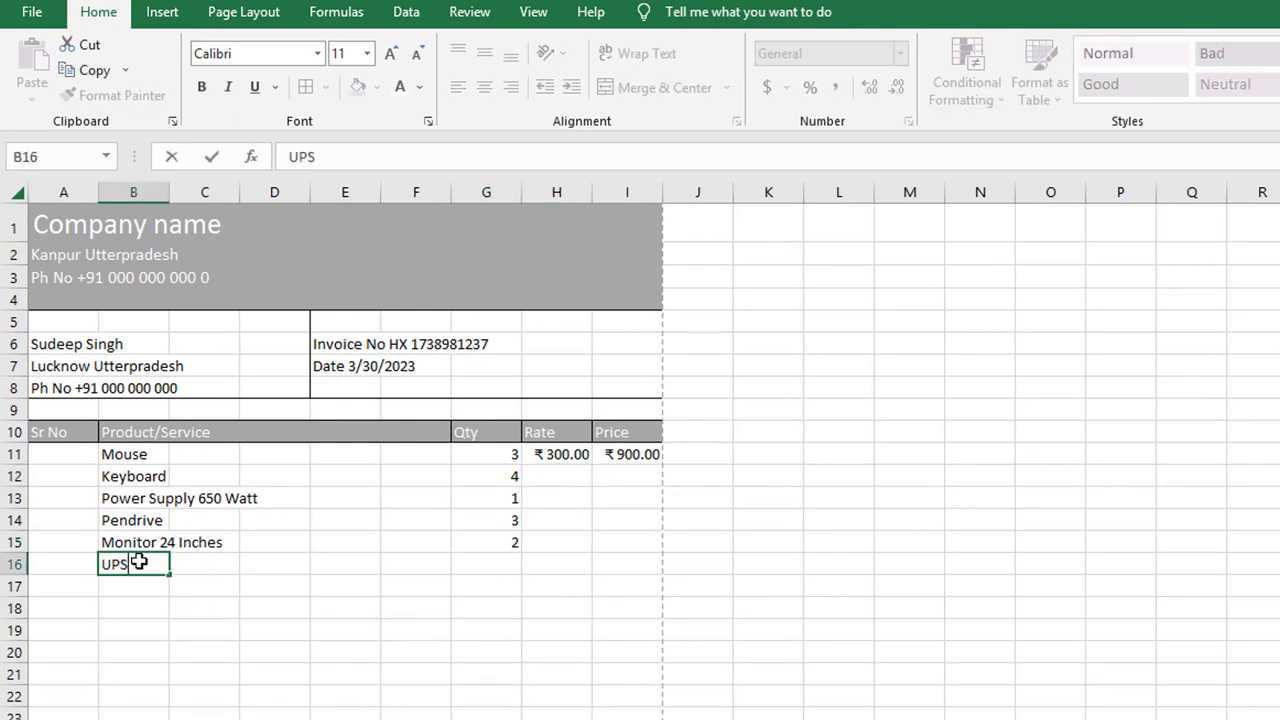
click(491, 565)
text(1)
click(569, 474)
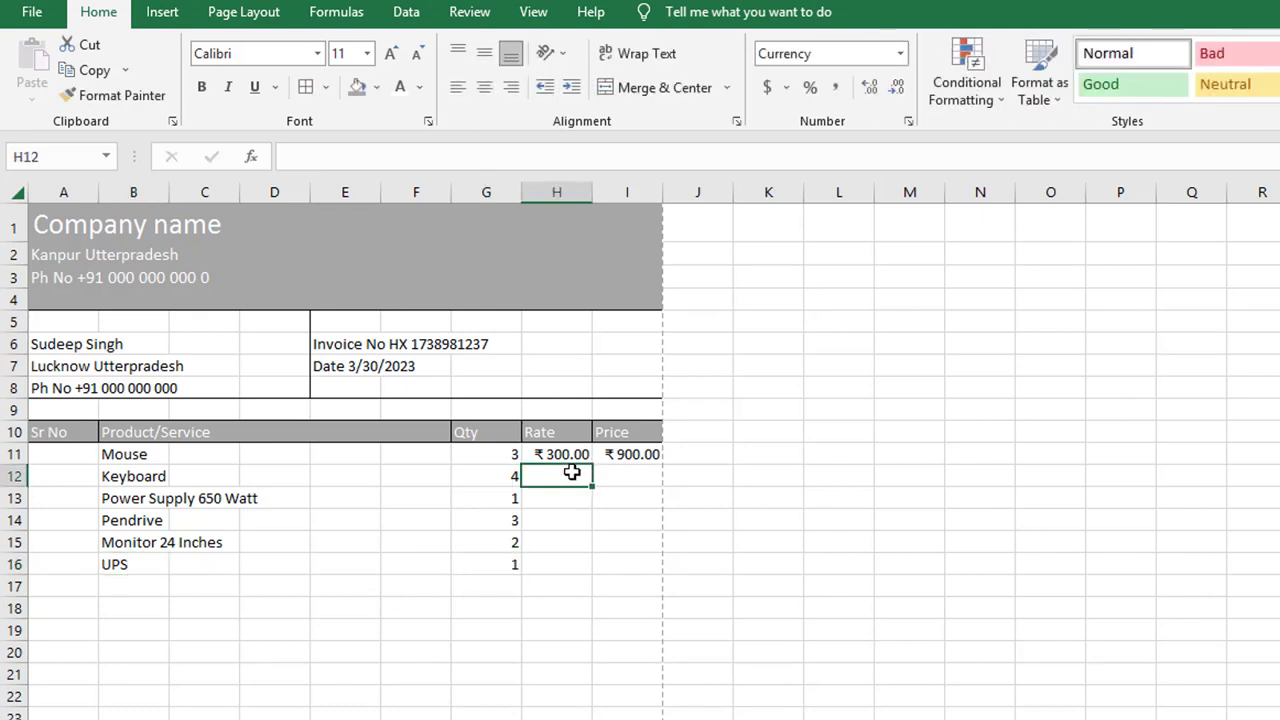
Step: Enter rates 400, 5000, 350, 3500 and 2500 for the items in H12:H16
text(400)
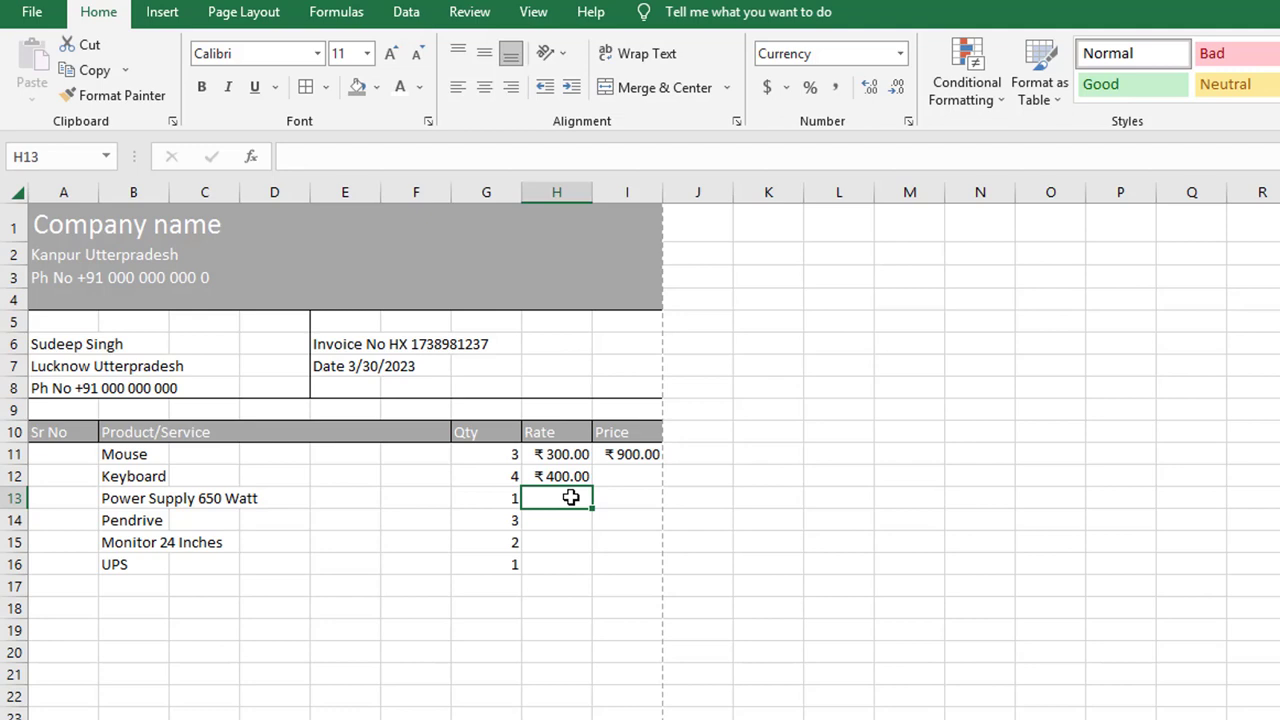
text(5000)
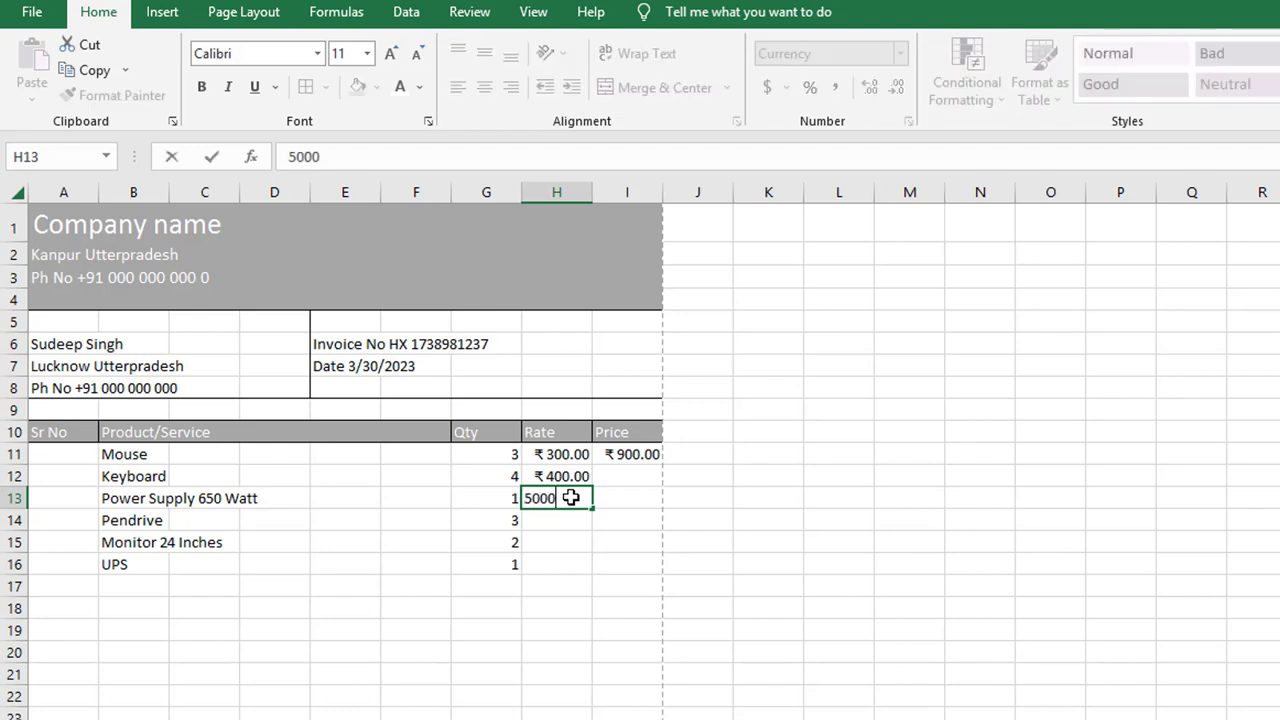
key(Return)
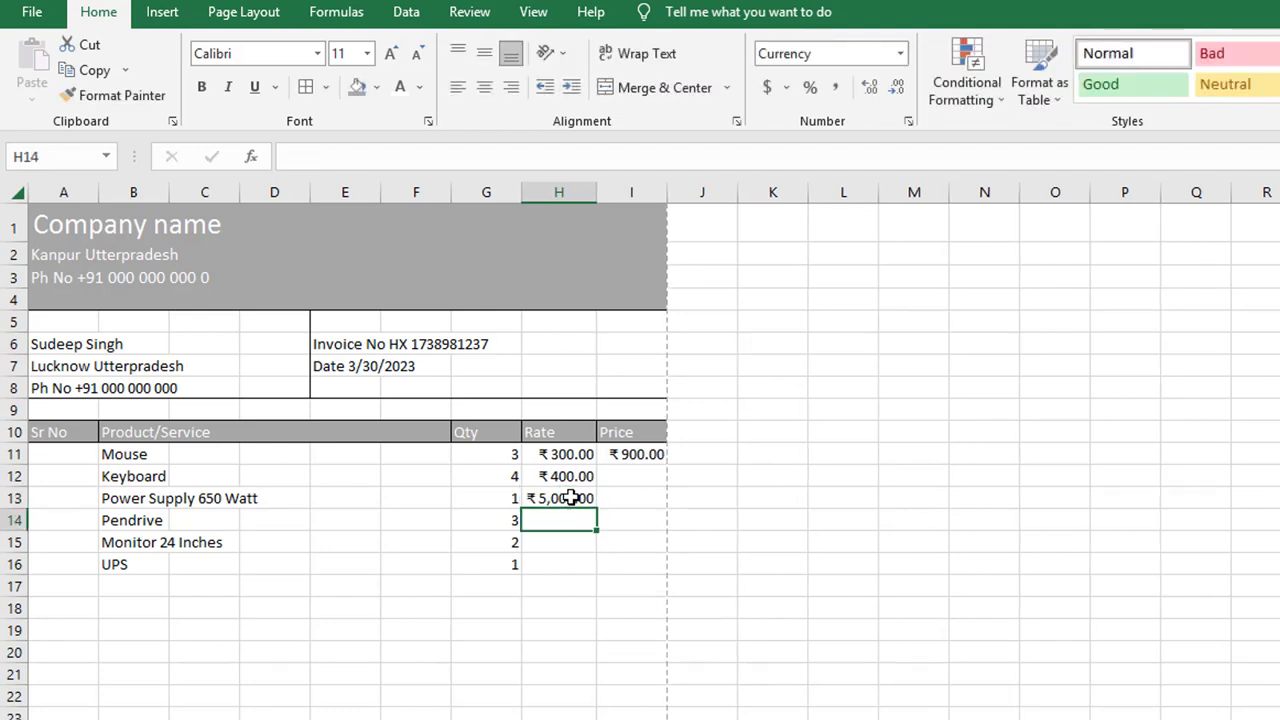
text(350)
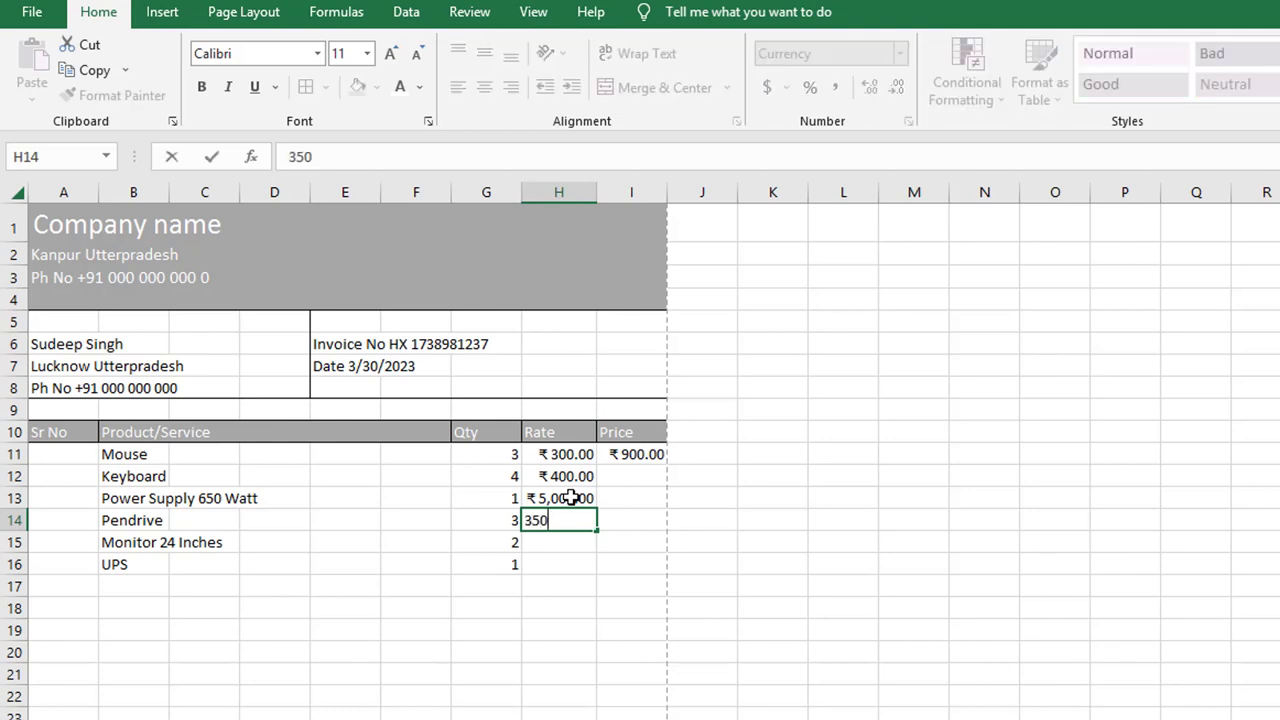
key(Return)
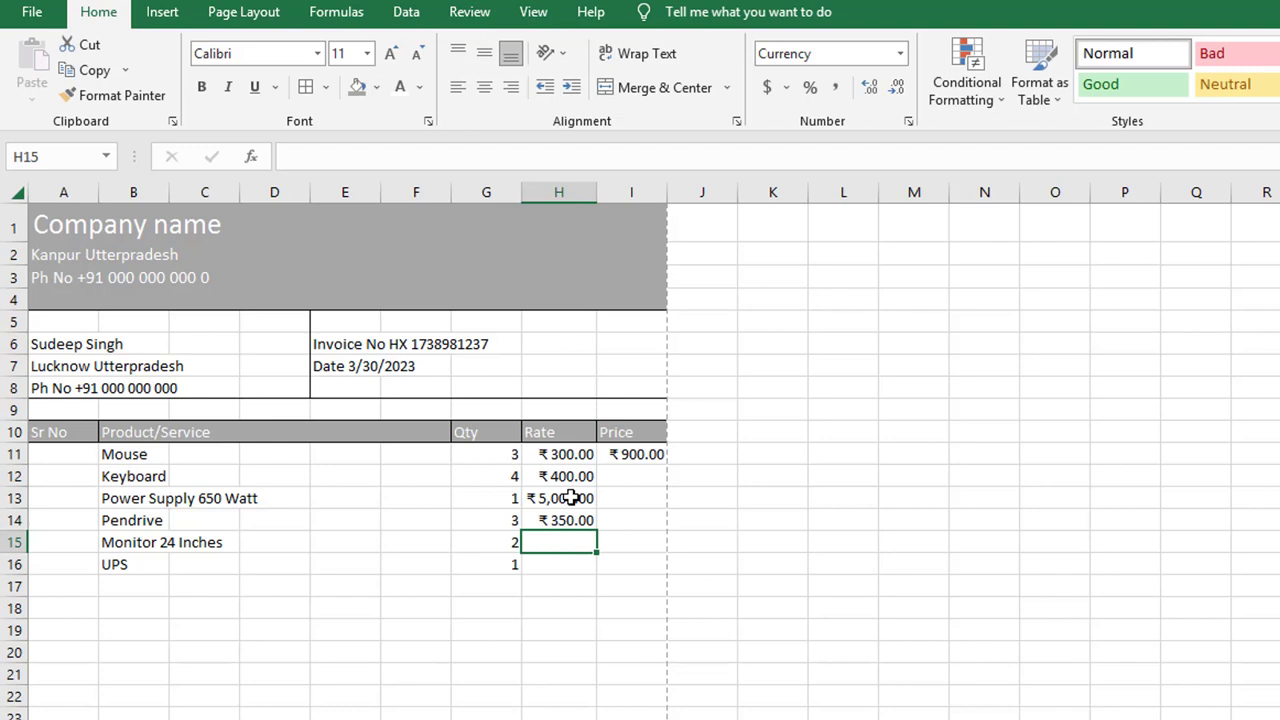
text(3500)
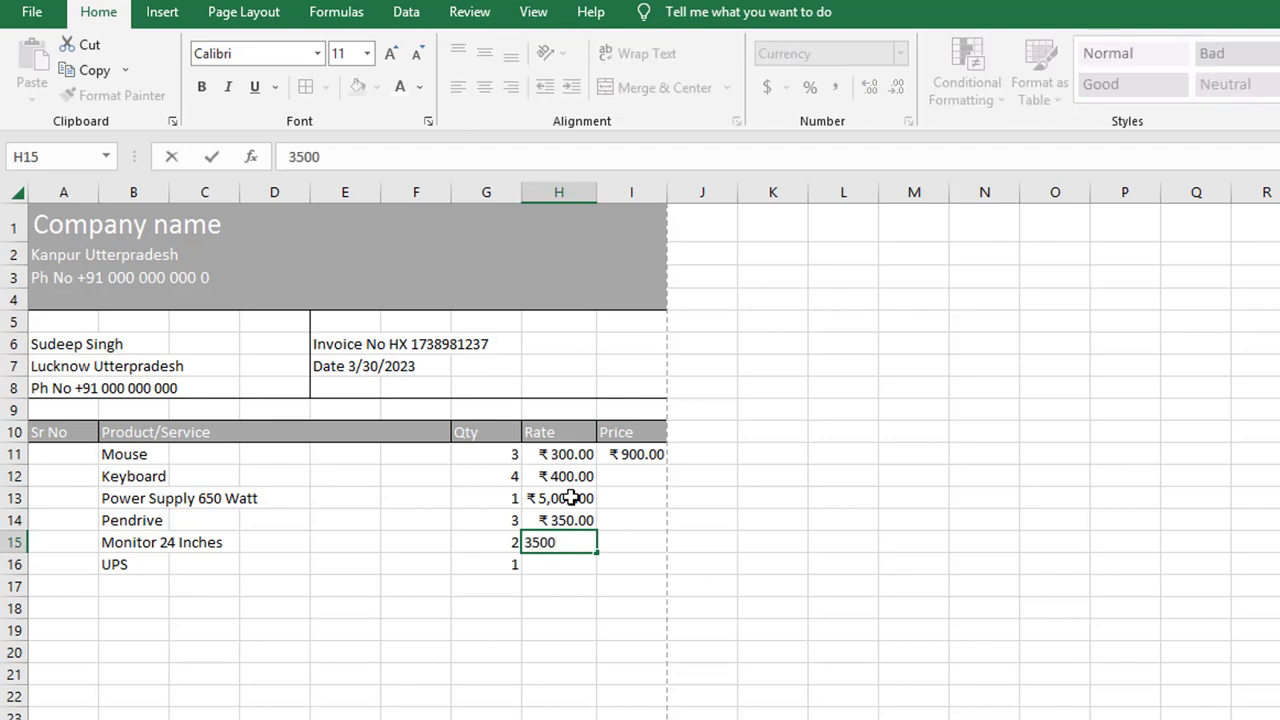
key(Return)
text(2500)
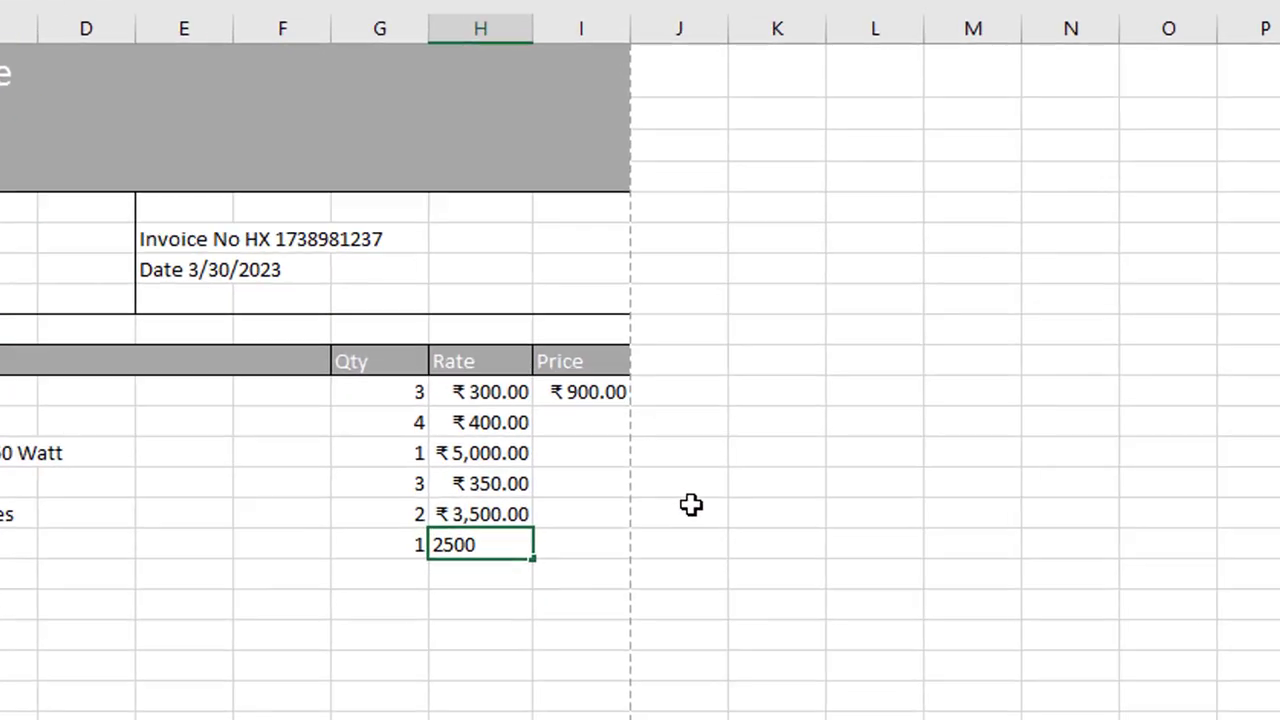
click(655, 520)
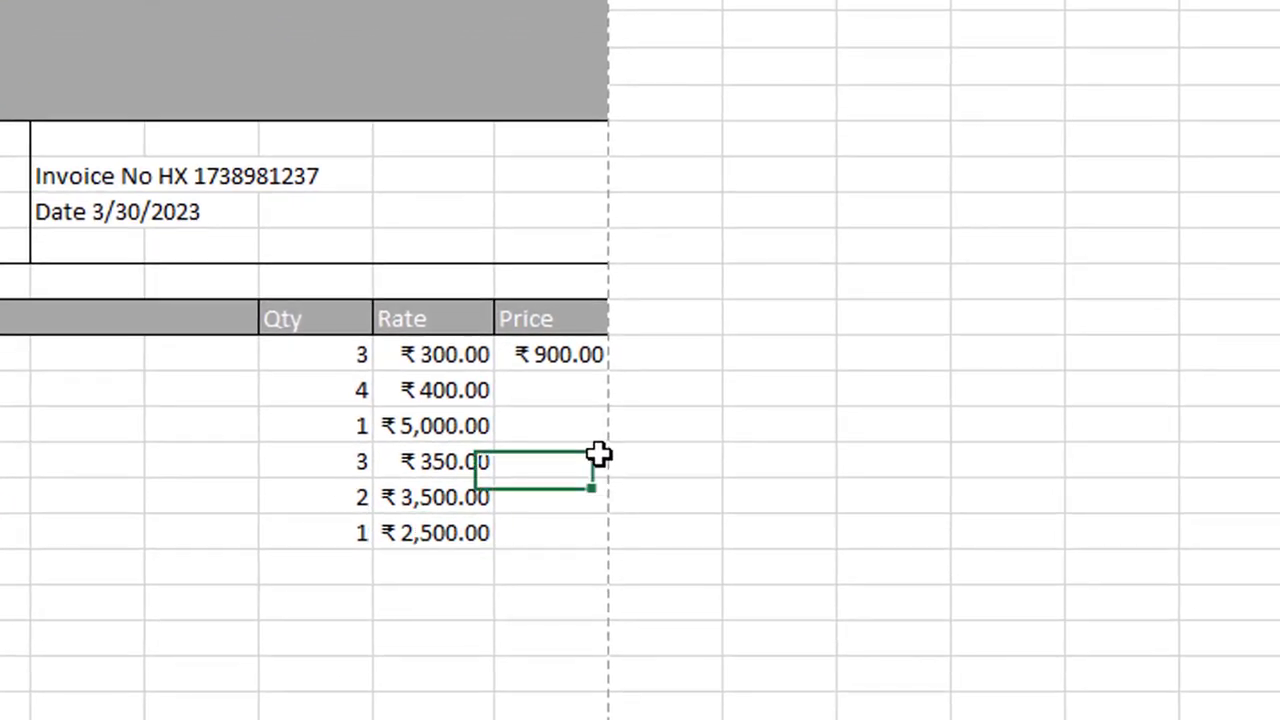
Step: Copy the Mouse price formula down to I16 and widen column I to show the amounts
click(558, 350)
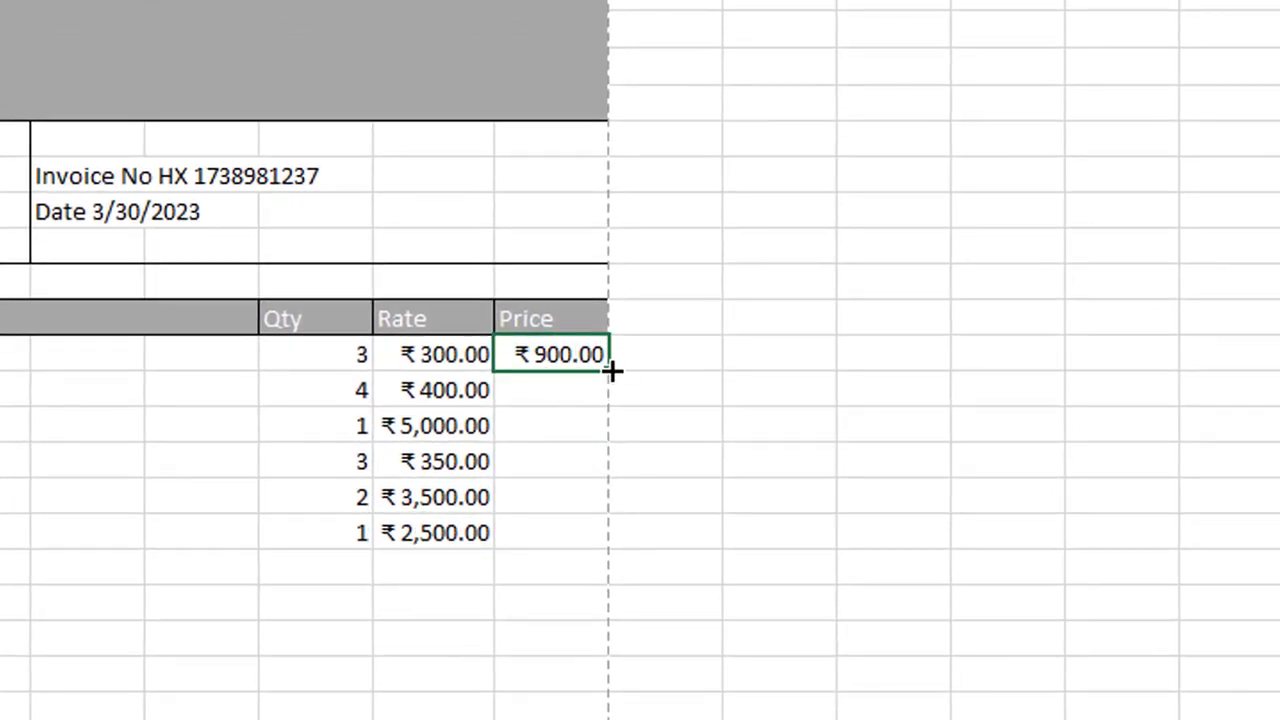
drag(608, 370, 600, 545)
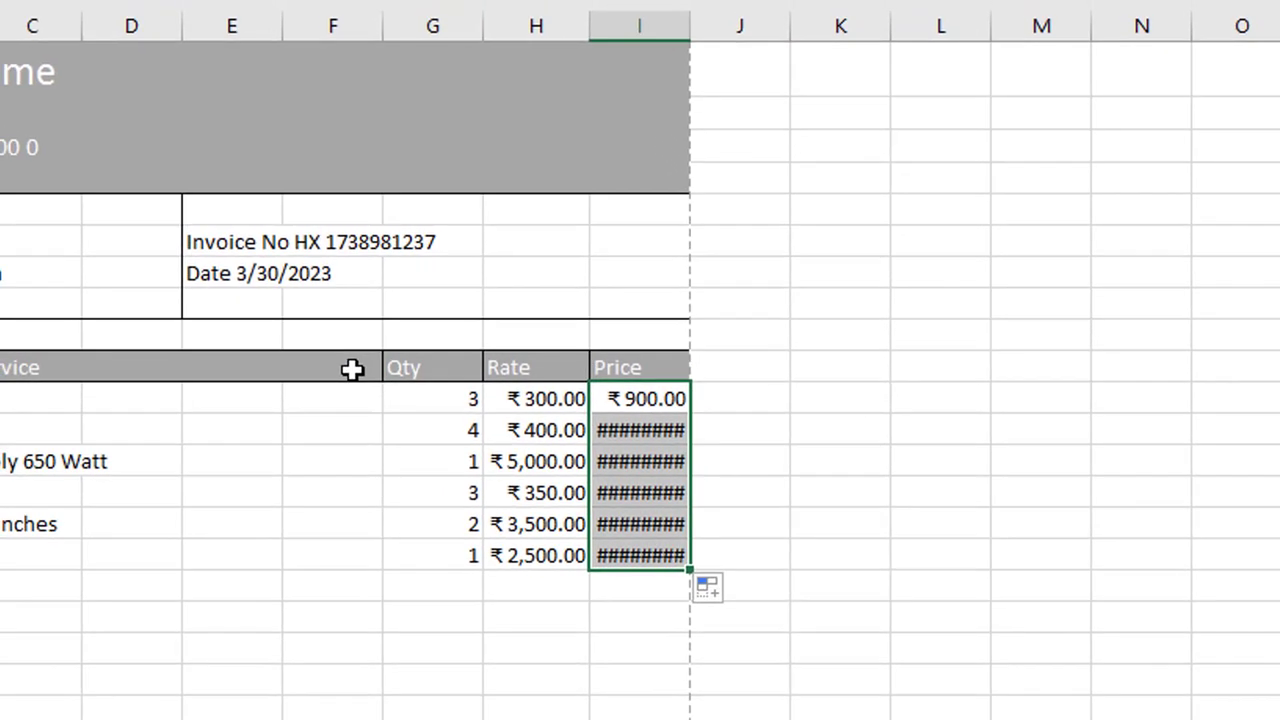
click(202, 327)
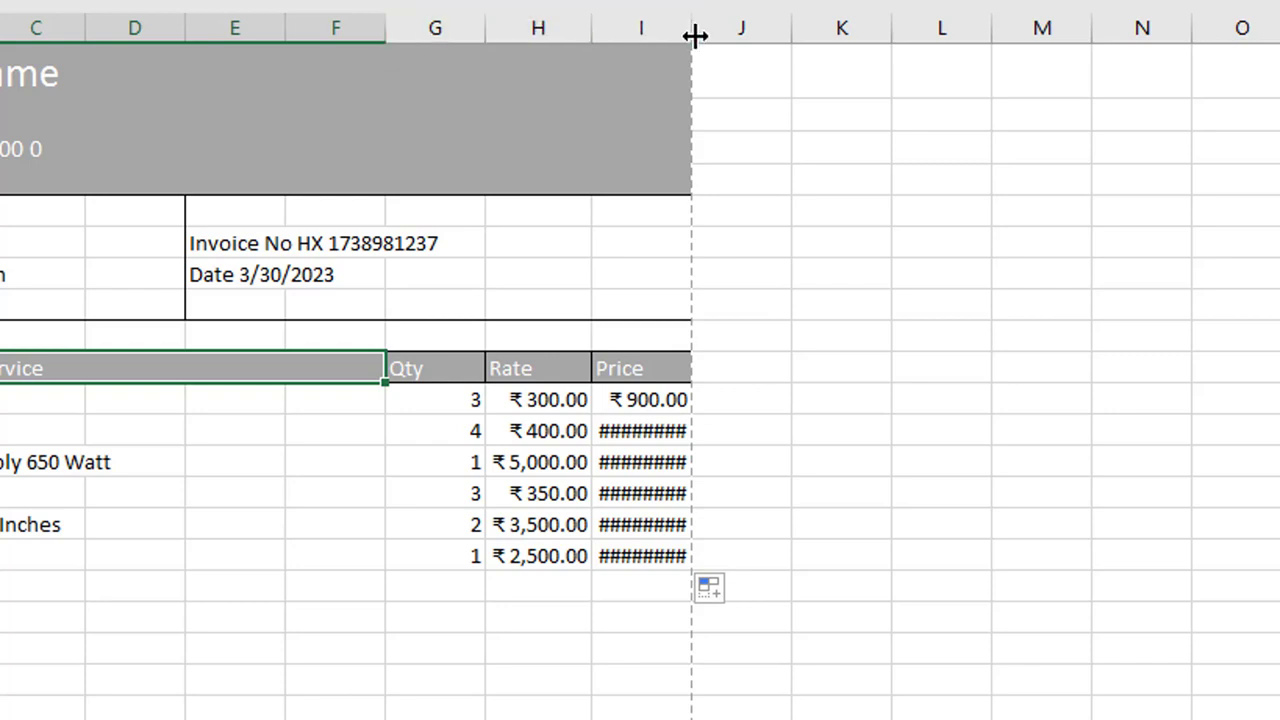
drag(692, 34, 712, 37)
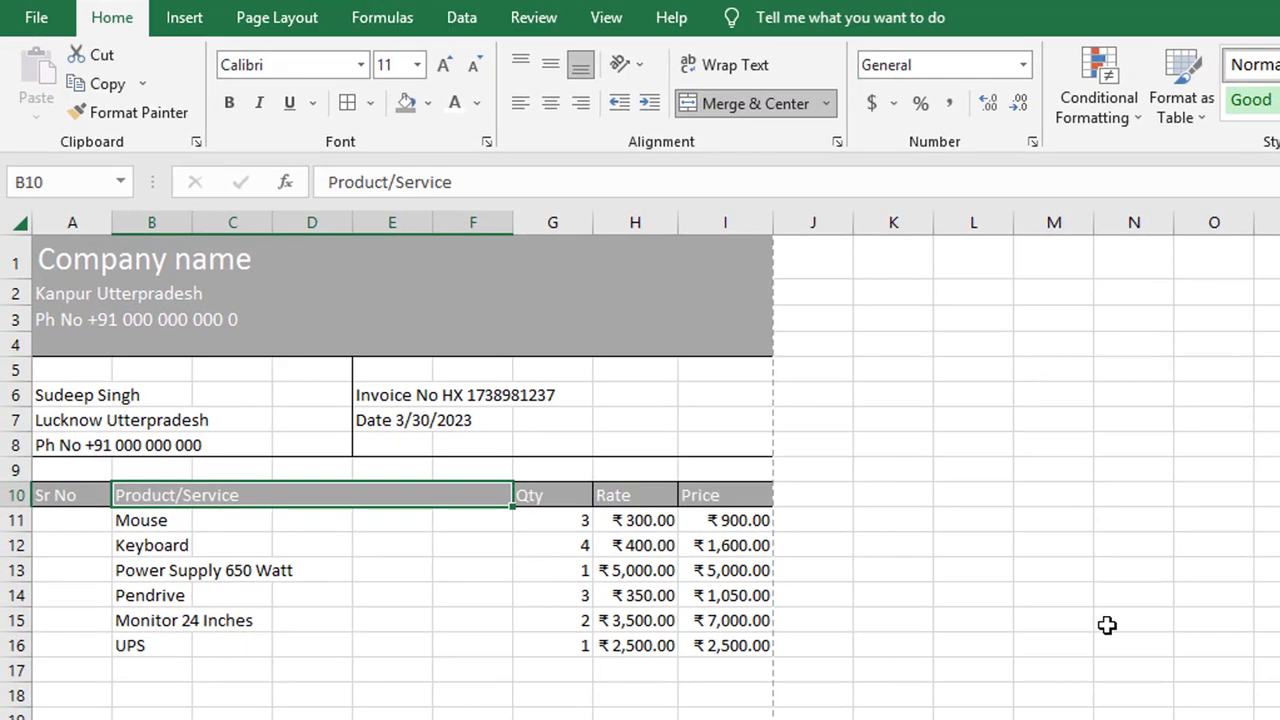
key(ctrl+p)
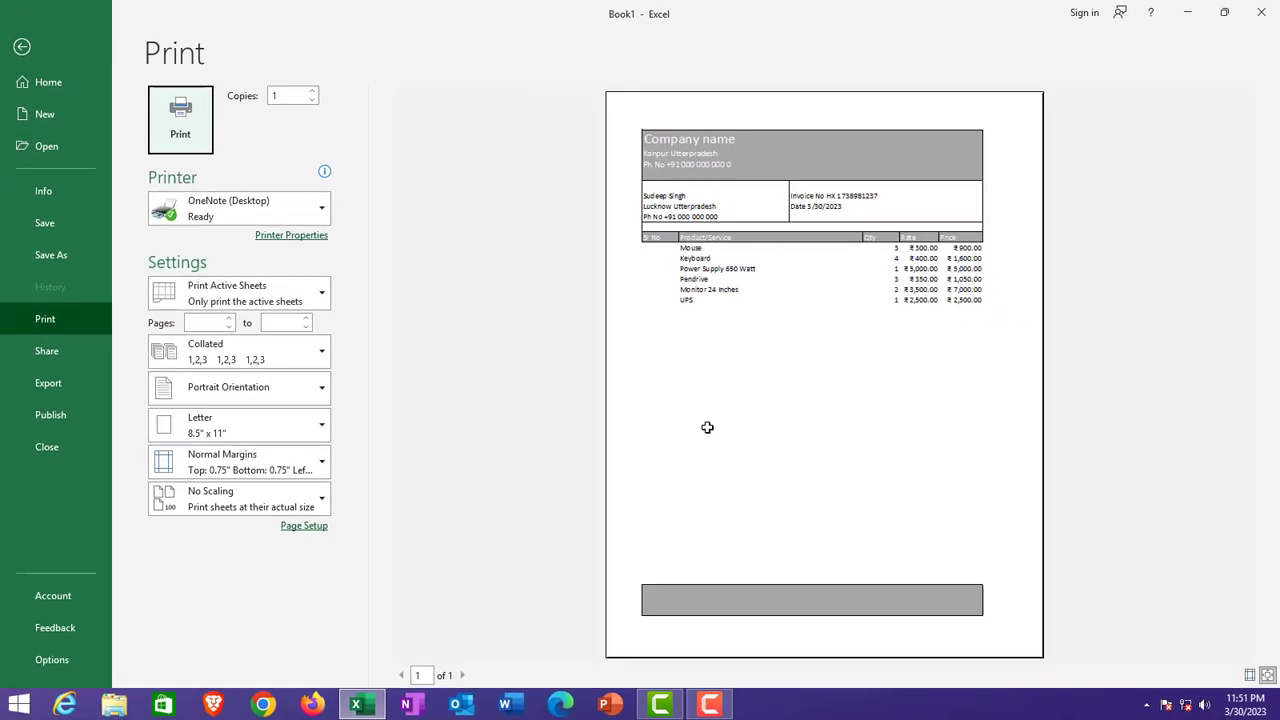
key(Escape)
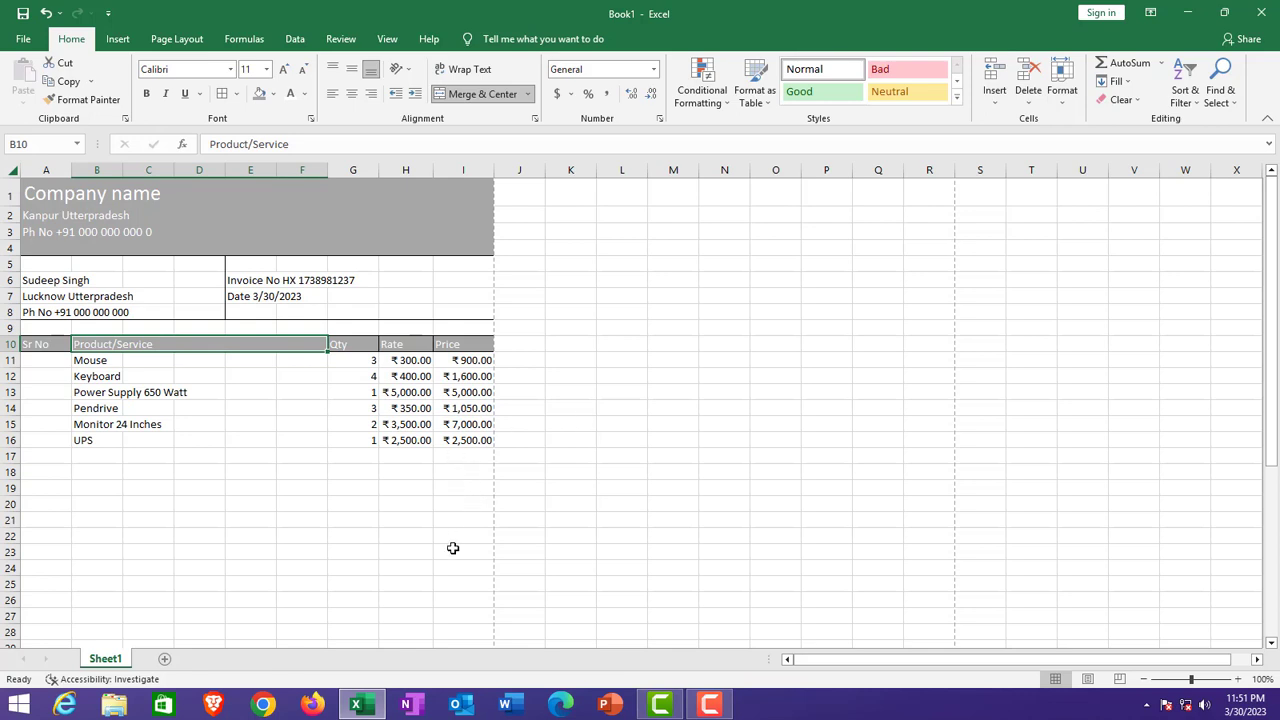
scroll(453, 548, down, 3)
scroll(453, 548, up, 3)
click(271, 453)
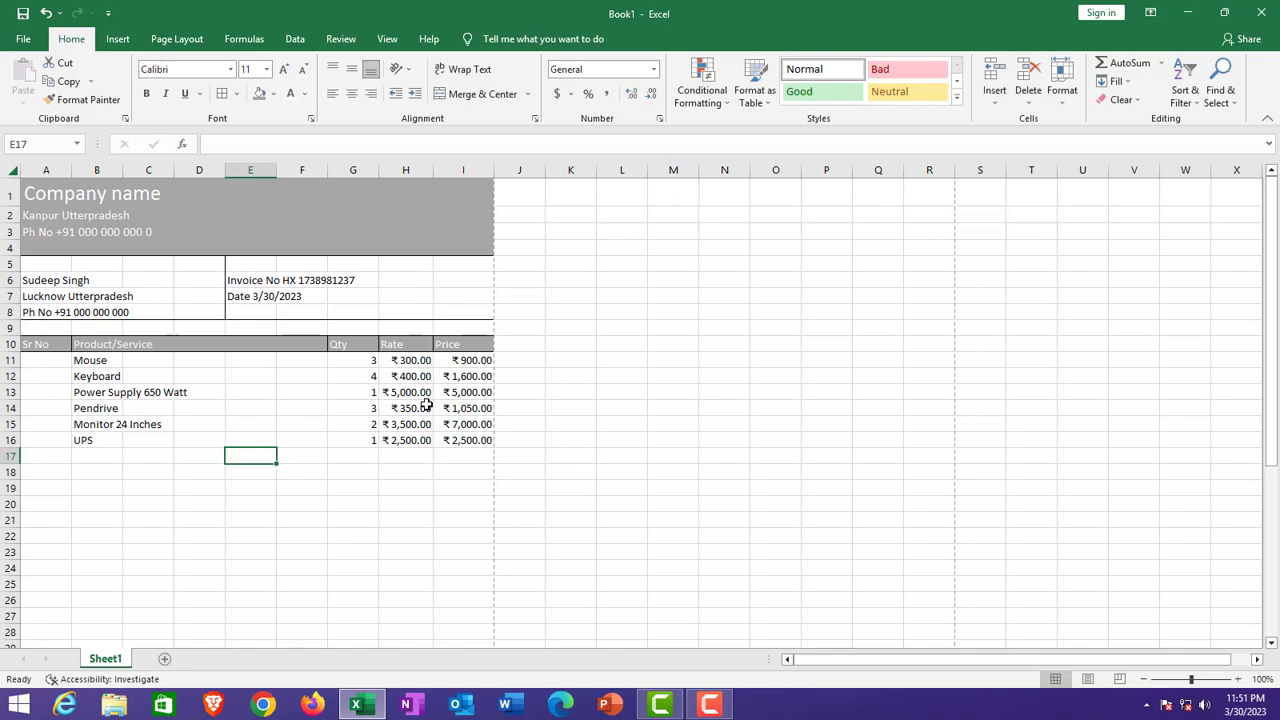
Step: Enter 1 and 2 in A11:A12 and fill the series down to 6 in A16
scroll(426, 404, down, 9)
scroll(426, 404, down, 4)
scroll(426, 404, up, 13)
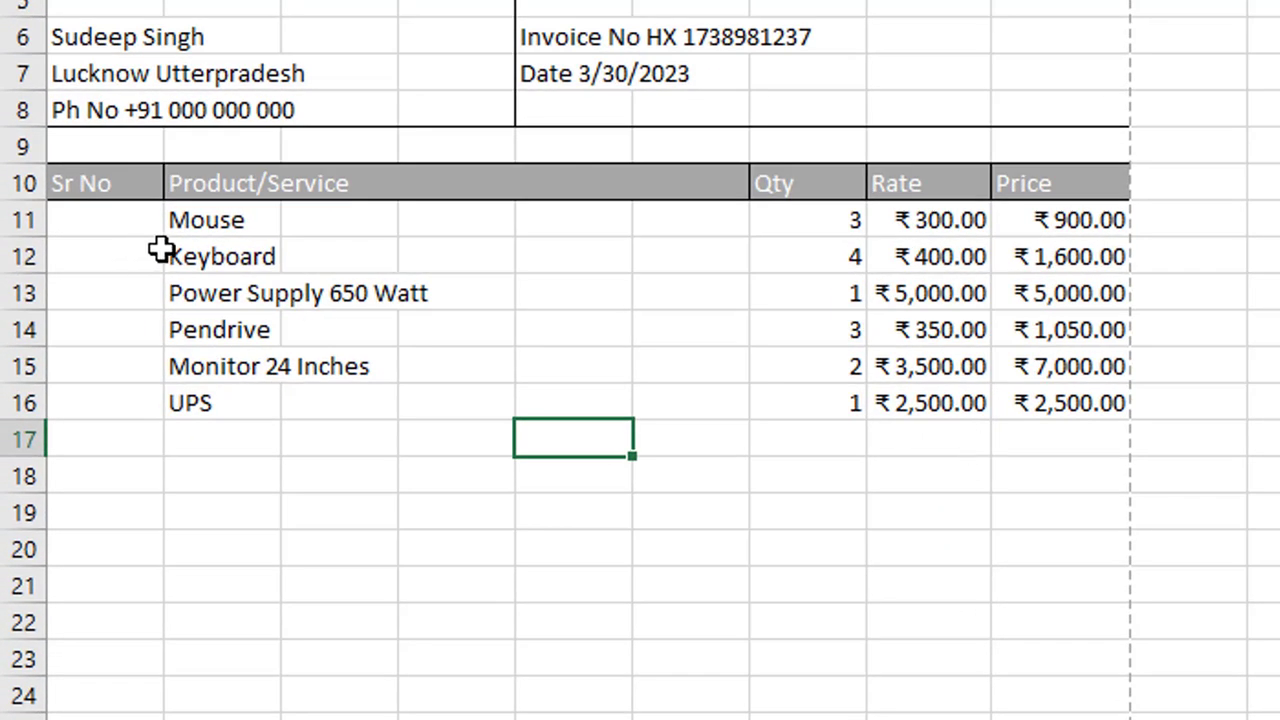
click(134, 222)
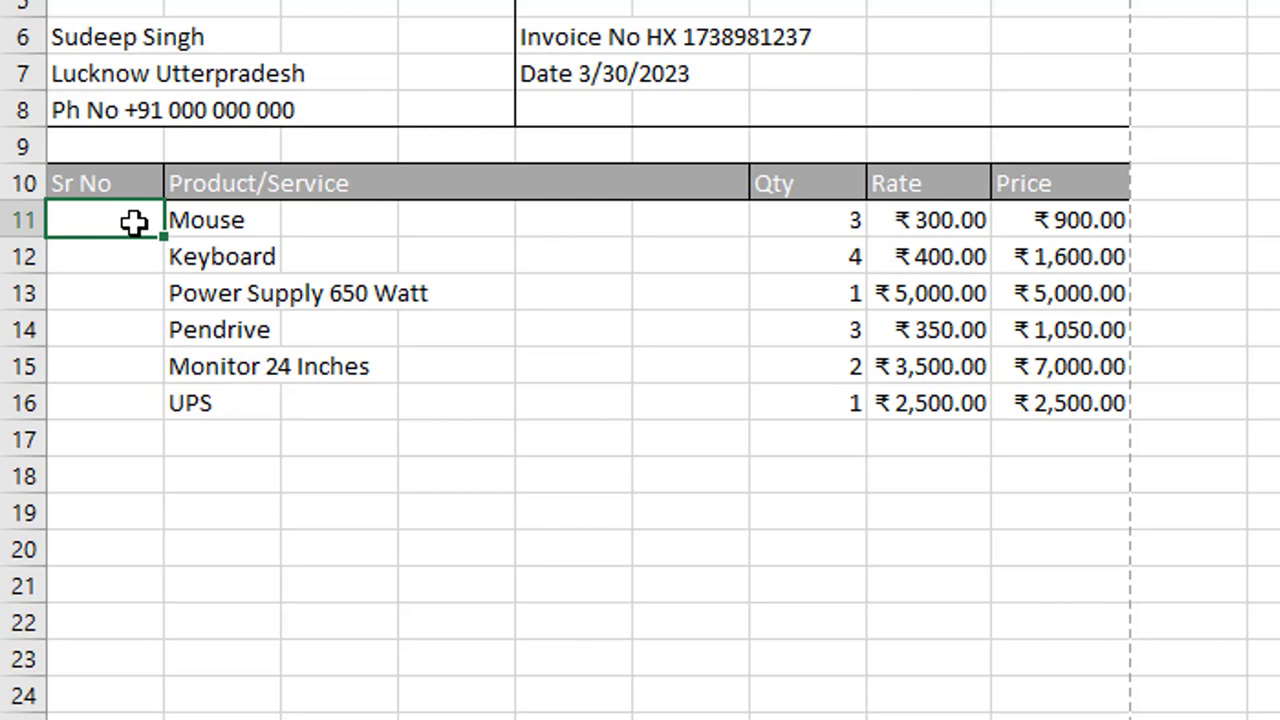
text(1)
click(131, 254)
text(2)
click(166, 322)
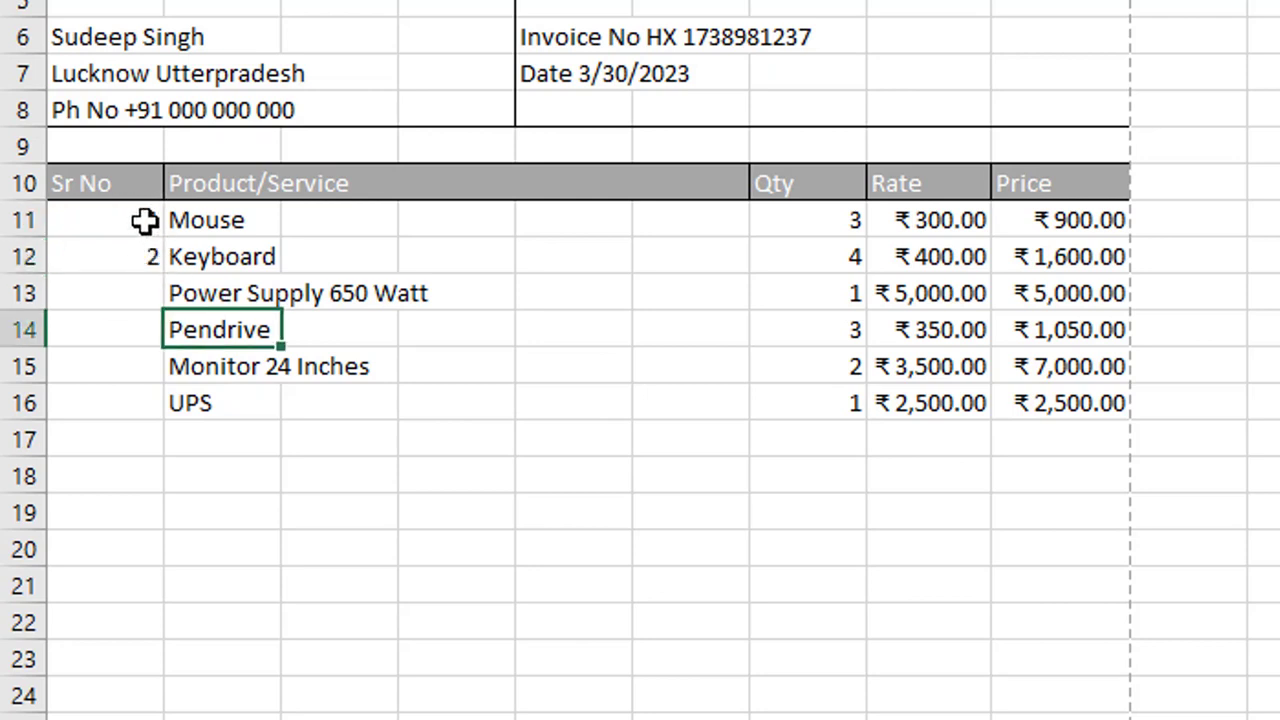
drag(145, 221, 151, 251)
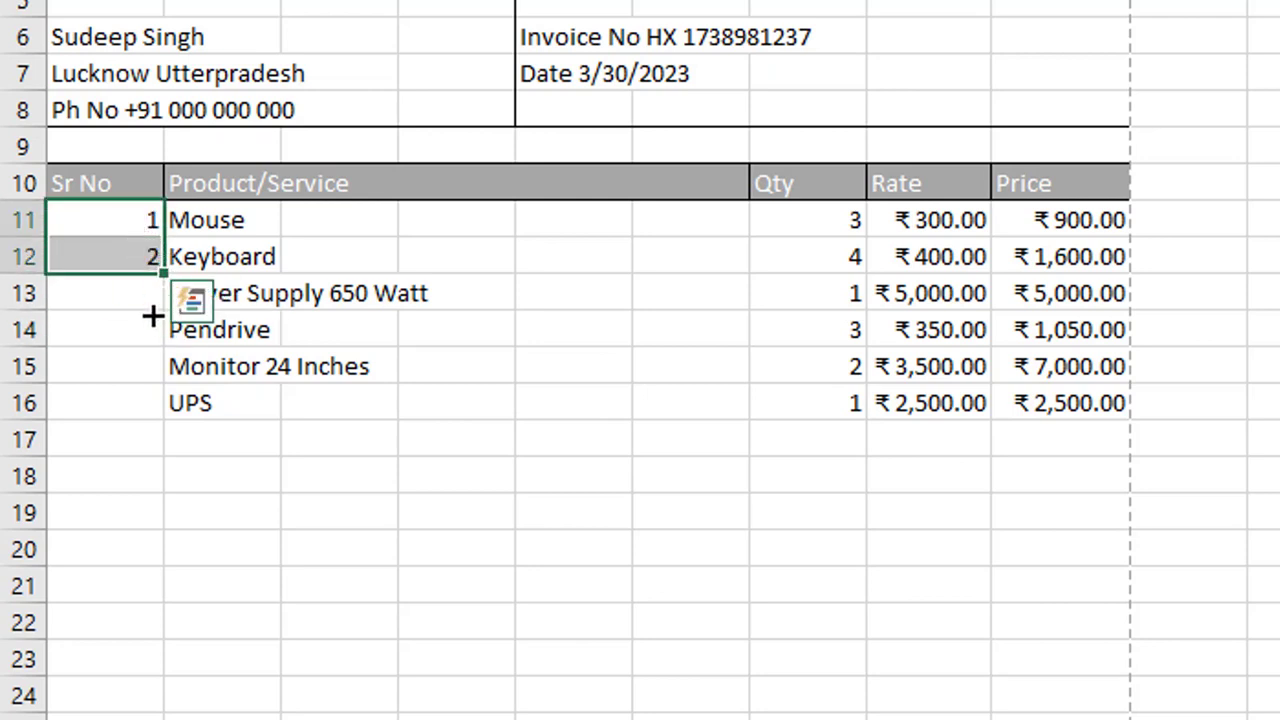
drag(152, 316, 137, 414)
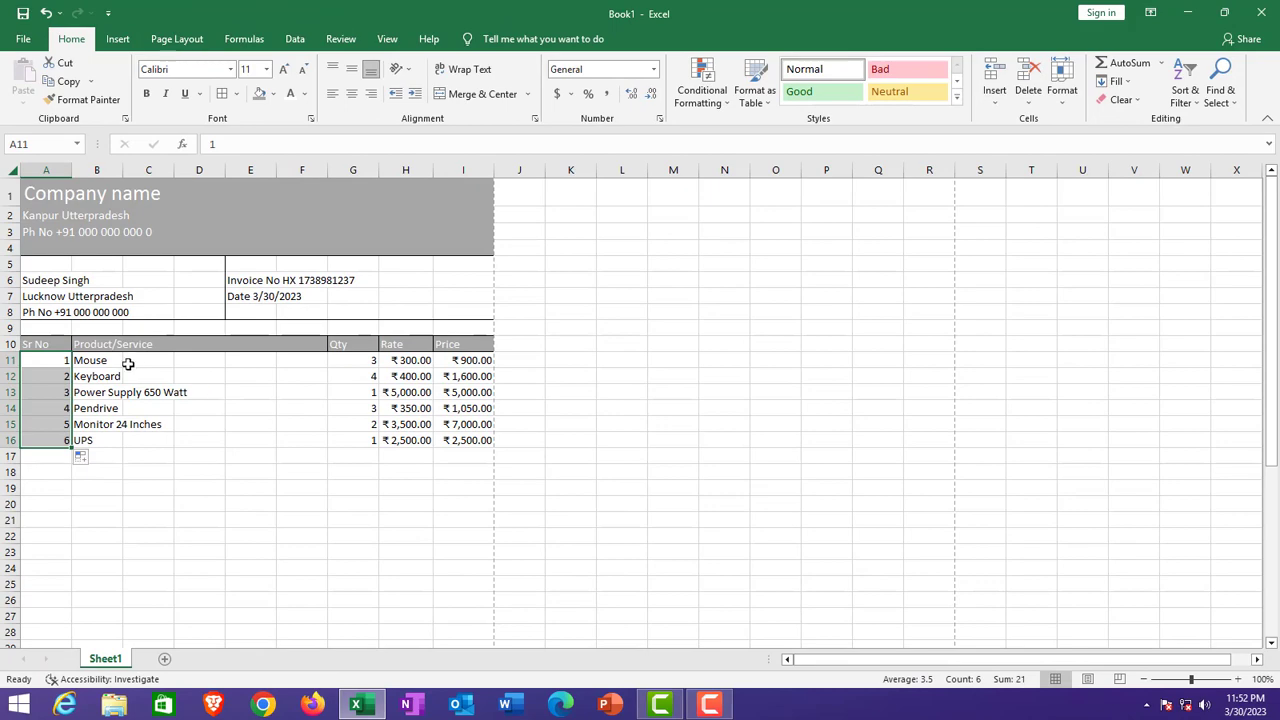
click(60, 357)
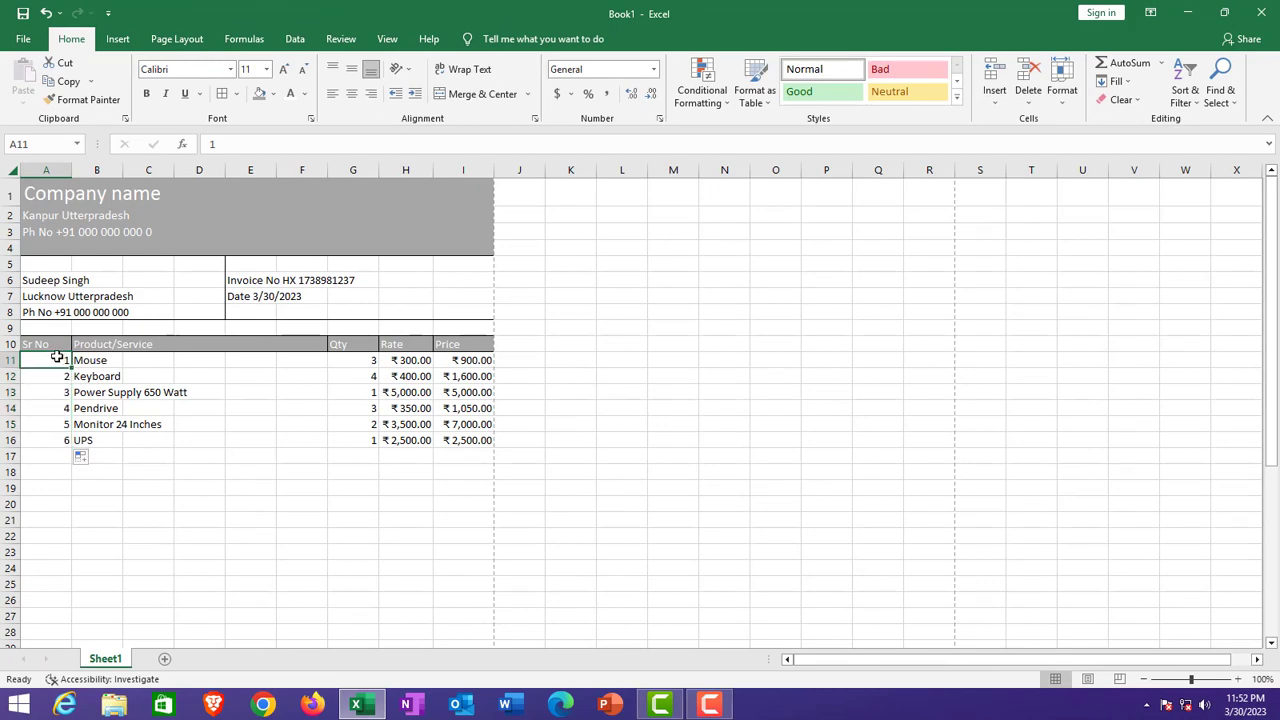
drag(57, 360, 50, 634)
Step: Select the total area H40:I41 above the footer and show the Borders dropdown
scroll(431, 500, up, 5)
scroll(431, 500, down, 6)
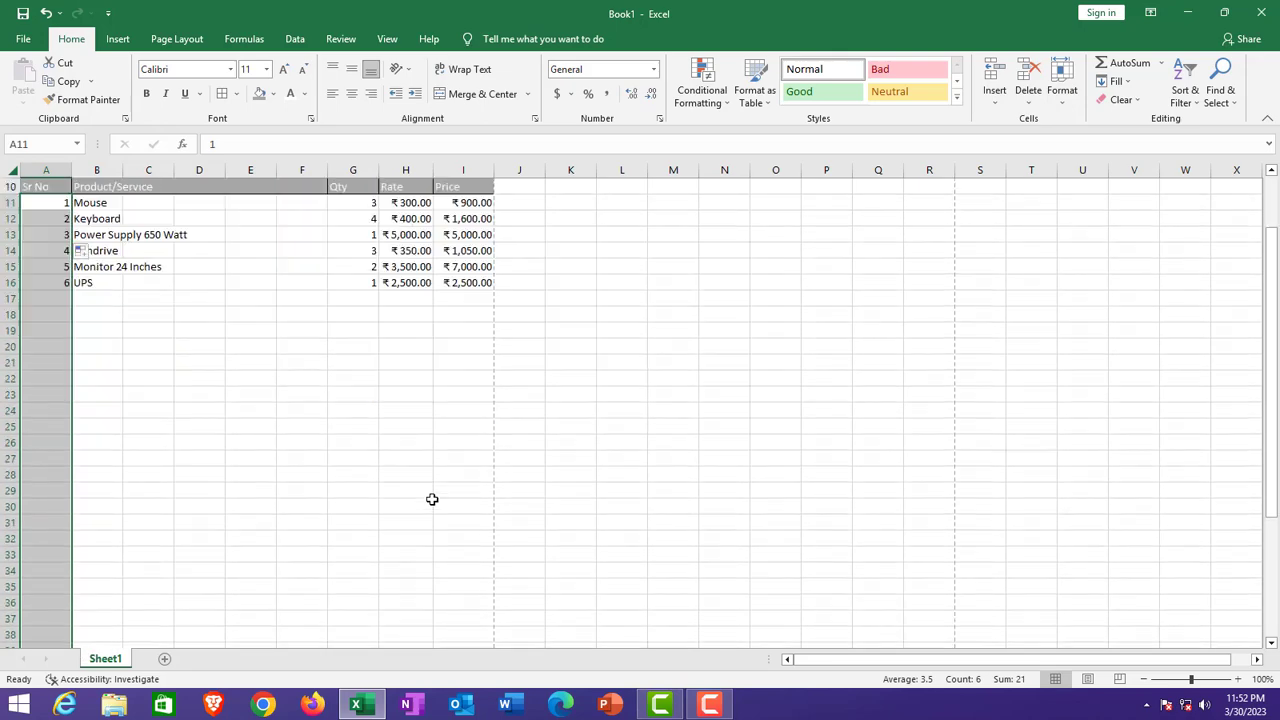
click(404, 566)
scroll(402, 564, up, 4)
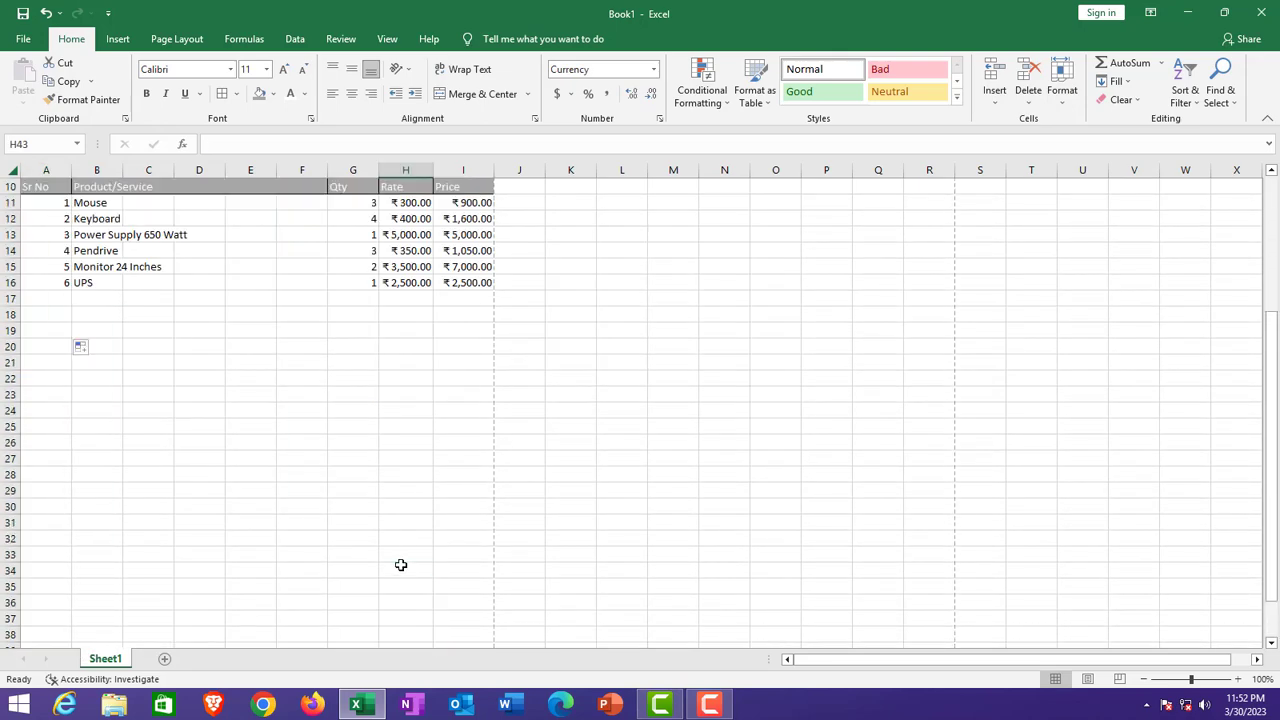
scroll(404, 564, down, 4)
scroll(404, 550, up, 4)
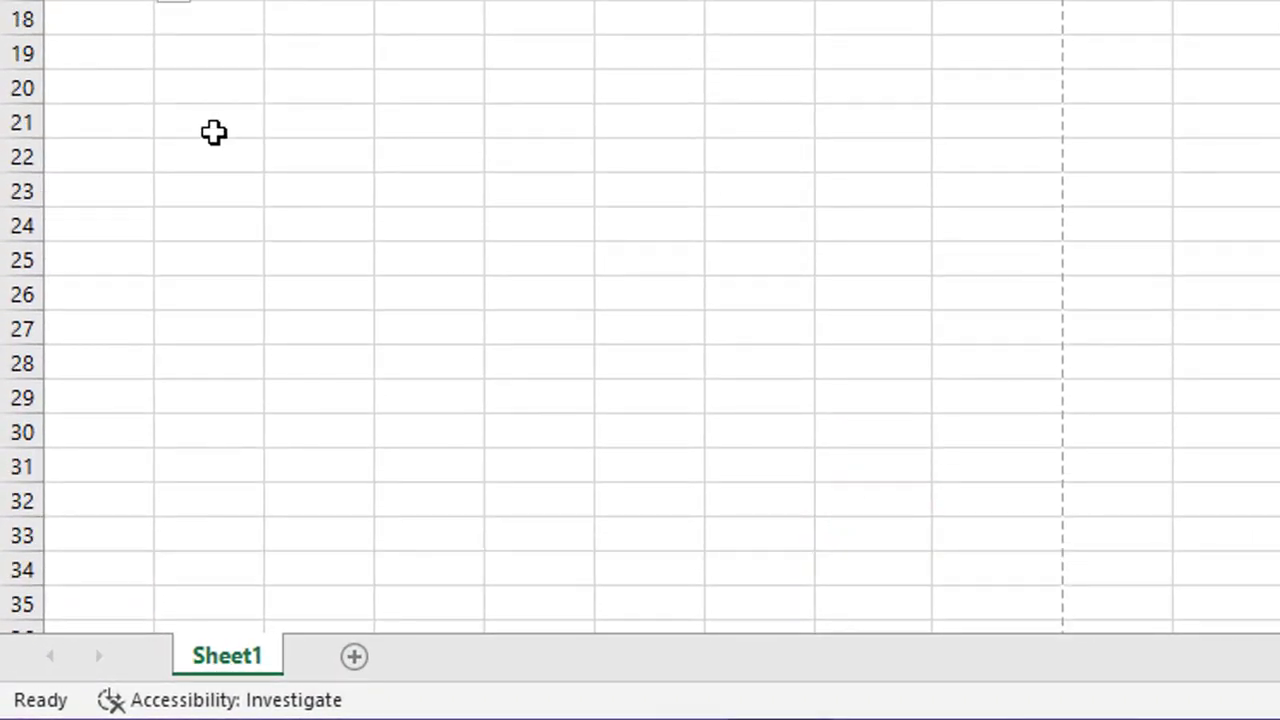
scroll(857, 244, down, 4)
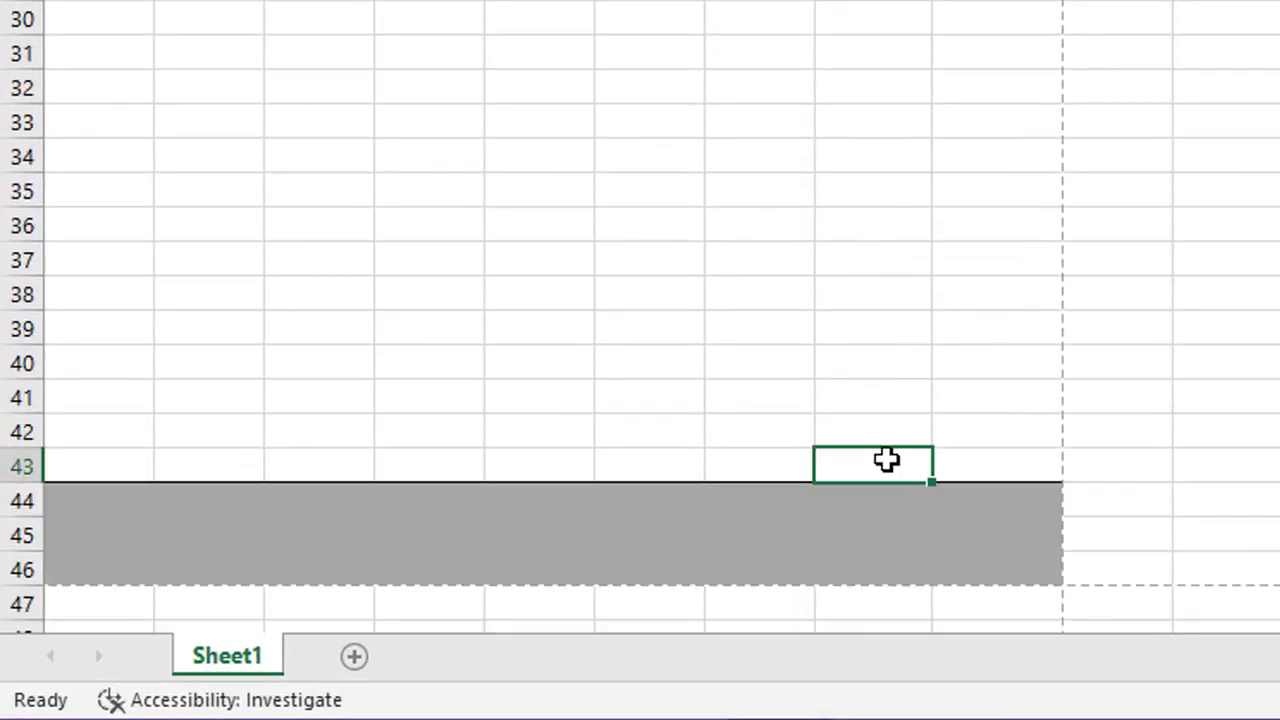
drag(974, 453, 934, 436)
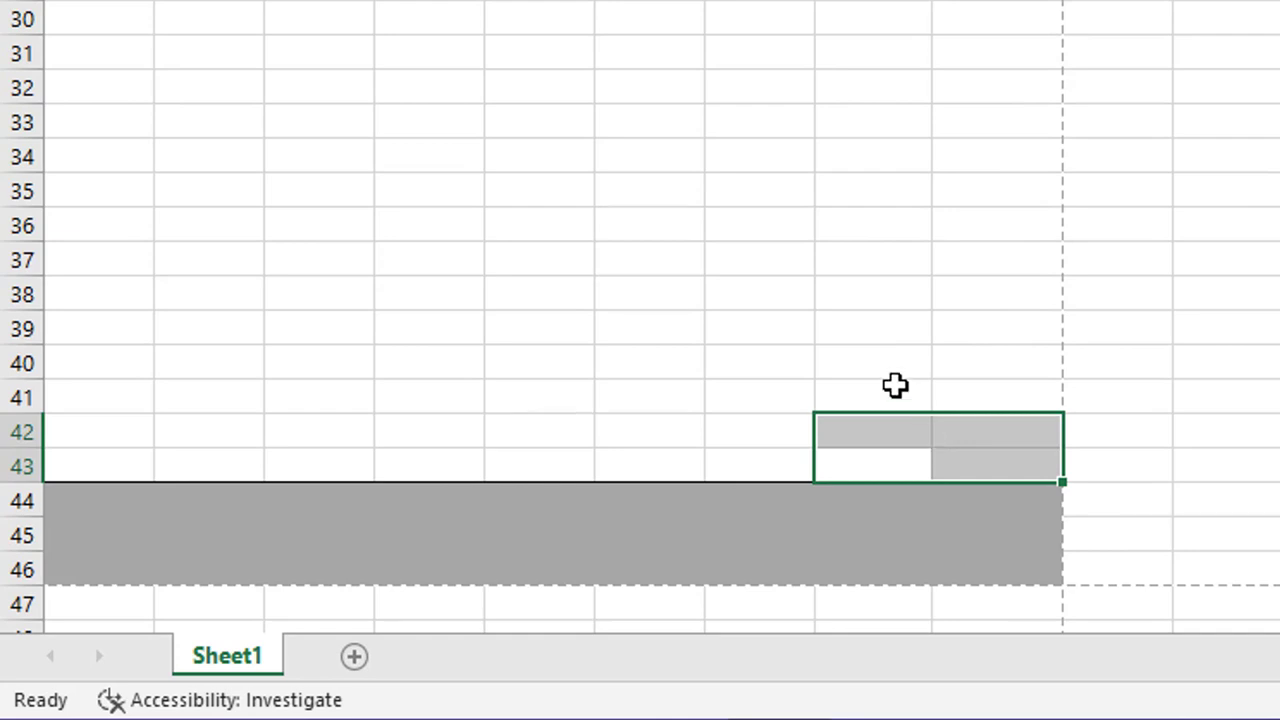
drag(876, 362, 967, 392)
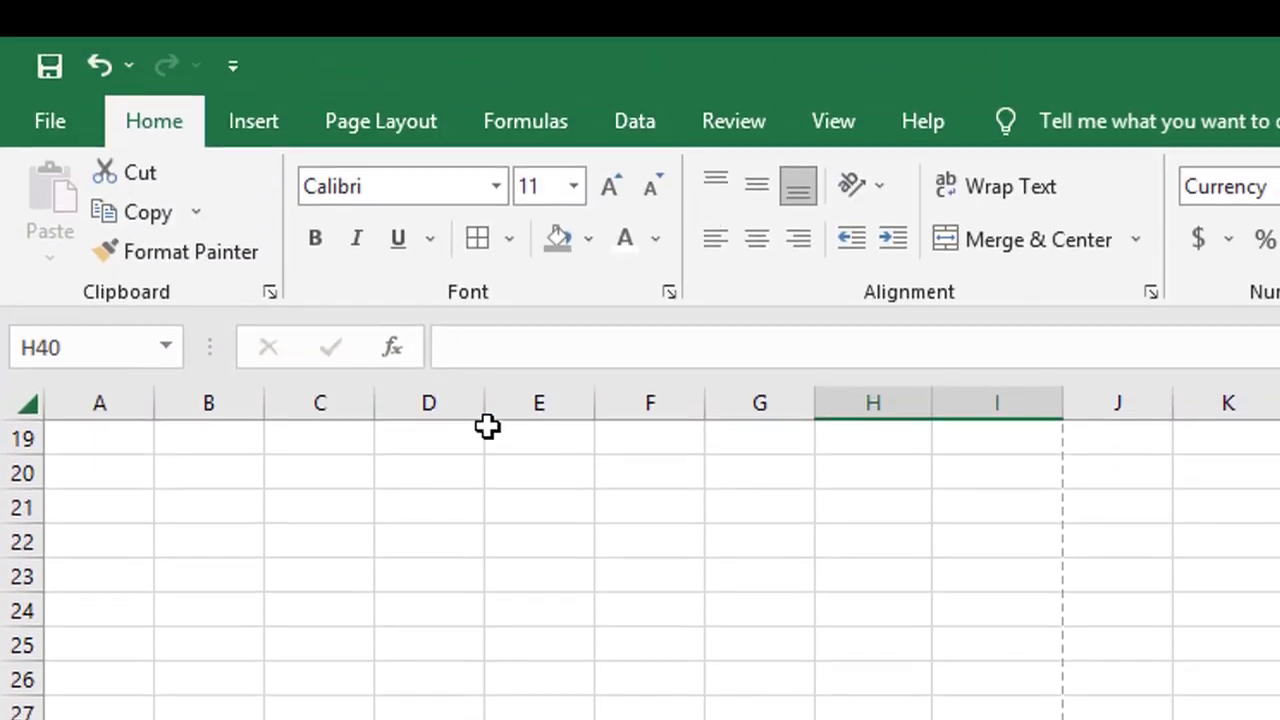
click(510, 242)
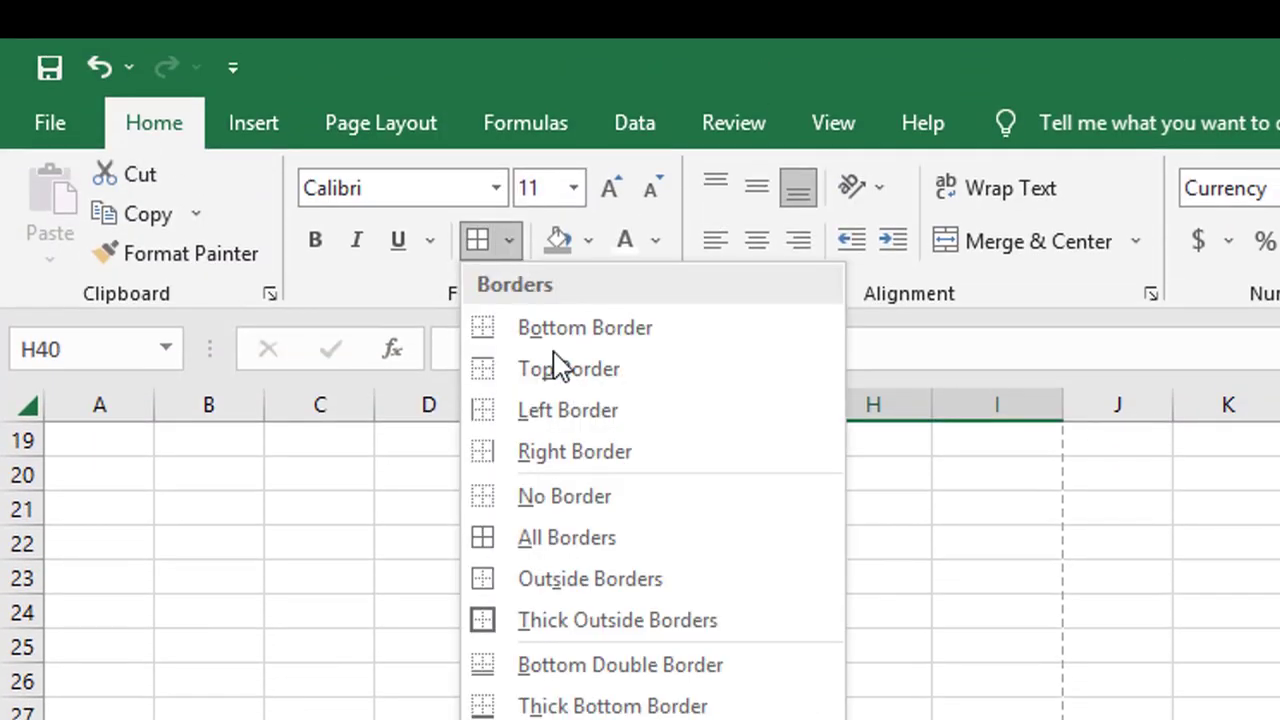
Step: Border the H40:I41 block and label H40 'Total'
click(630, 578)
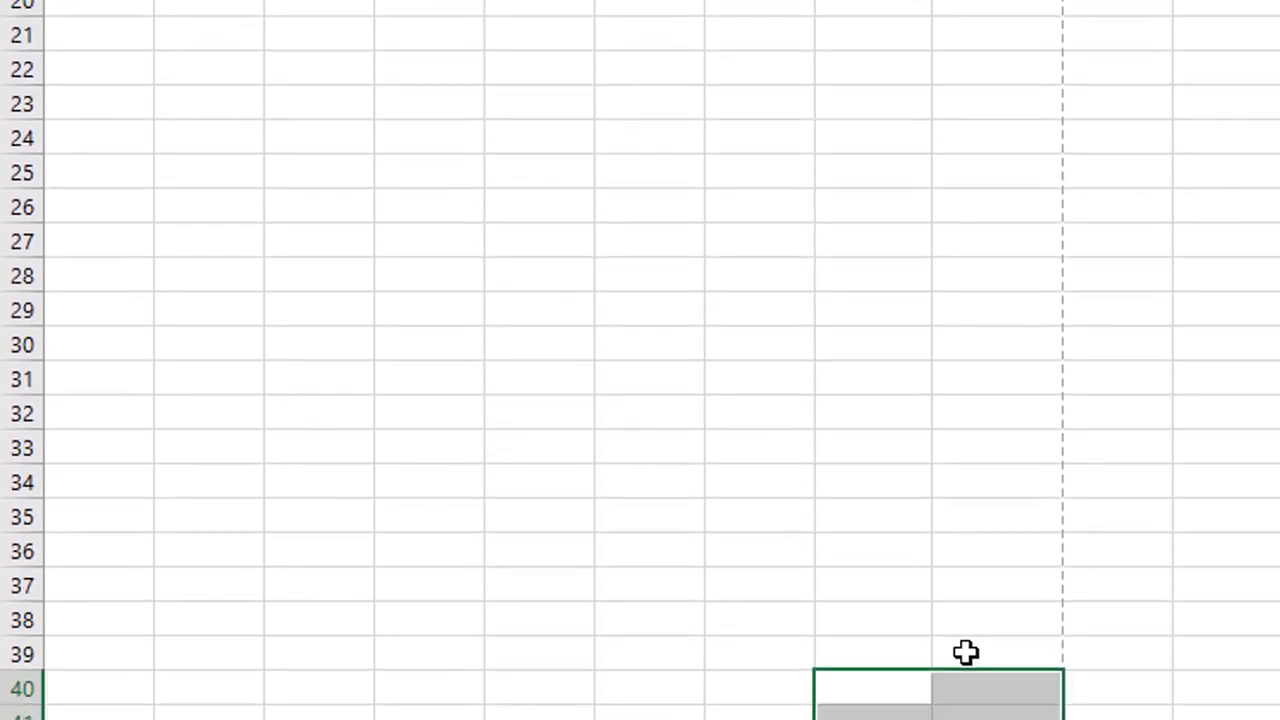
text(T)
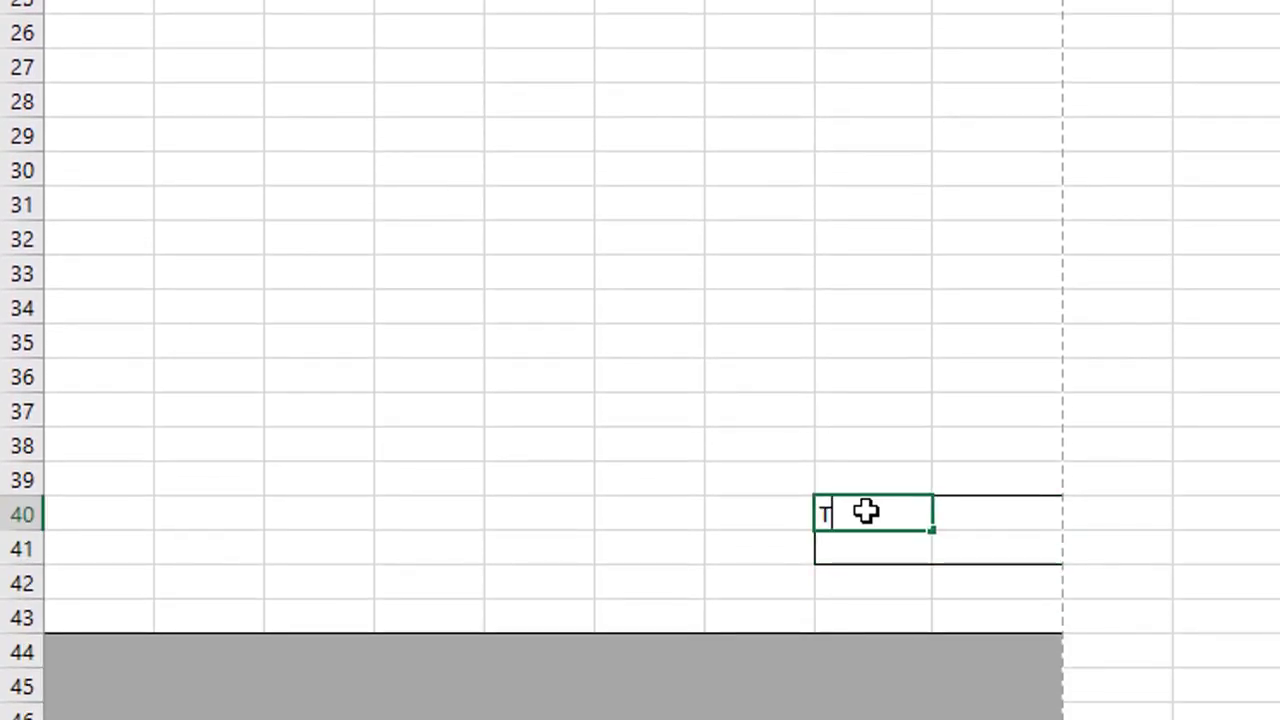
text(otal)
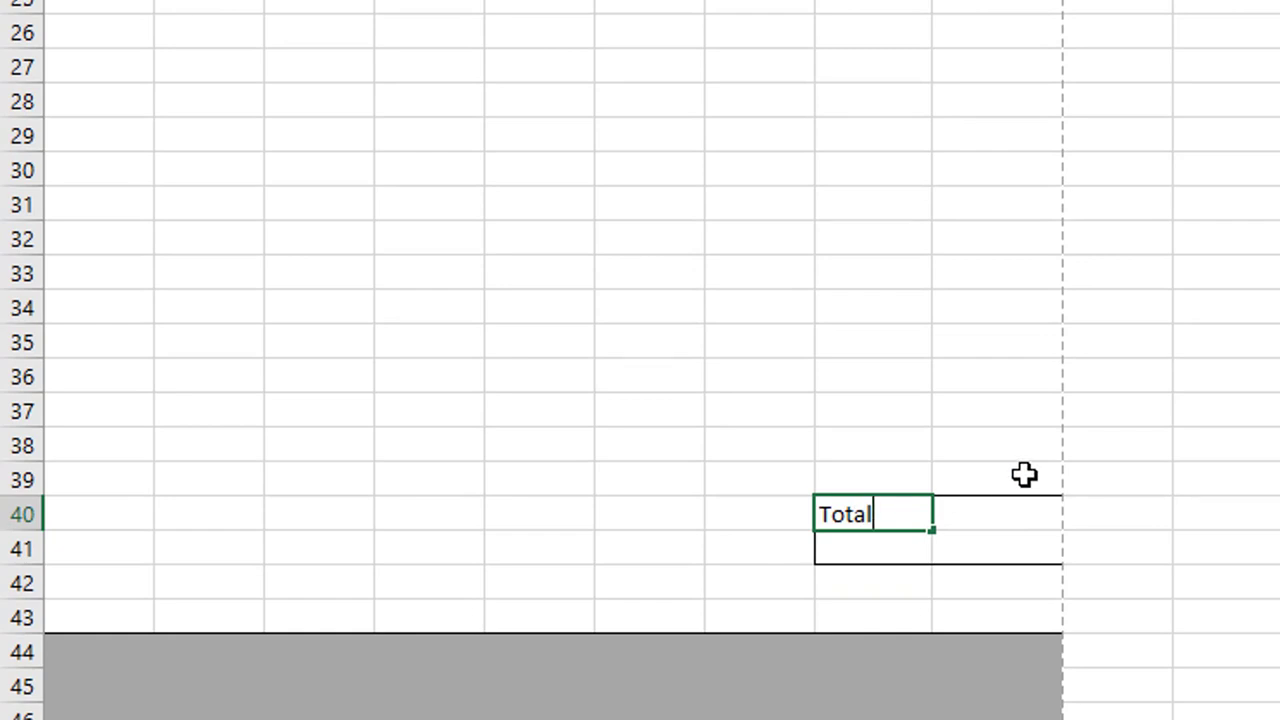
click(988, 511)
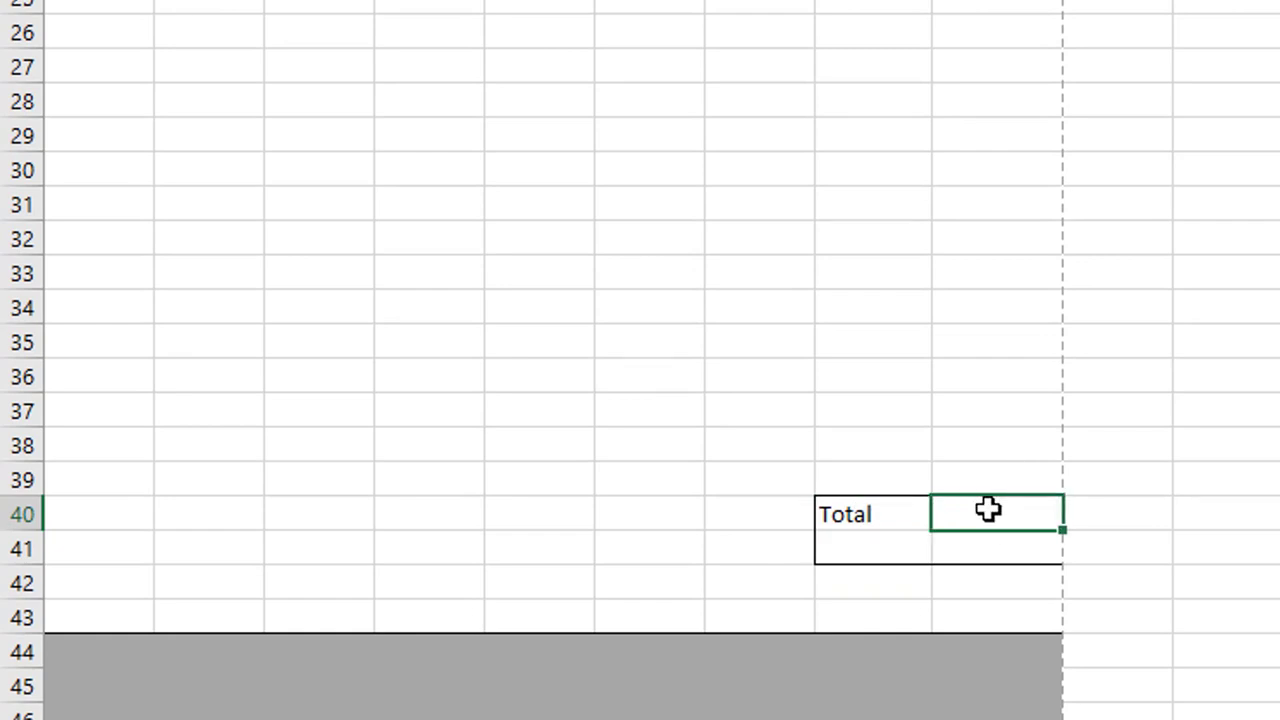
Step: Put =SUM(I11:I16) in I40 to total the prices at ₹ 18,050.00
text(=secon)
key(BackSpace)
key(BackSpace)
key(BackSpace)
key(BackSpace)
text(um)
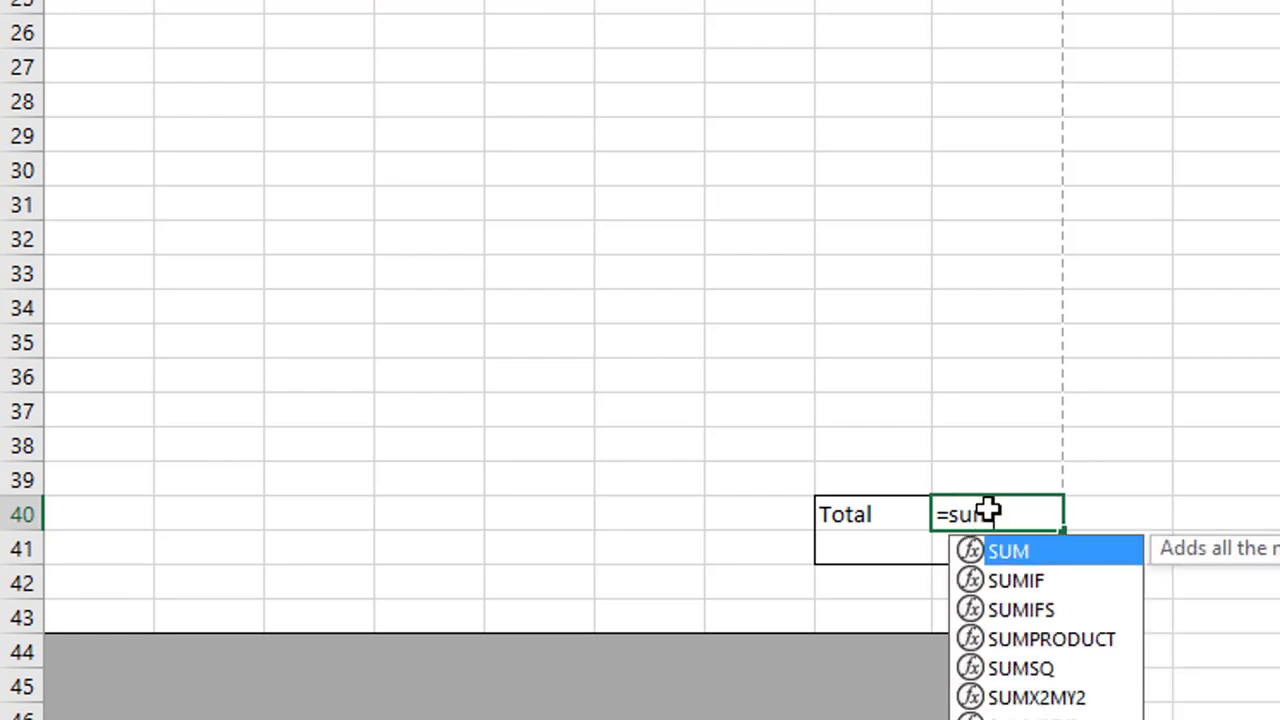
text(()
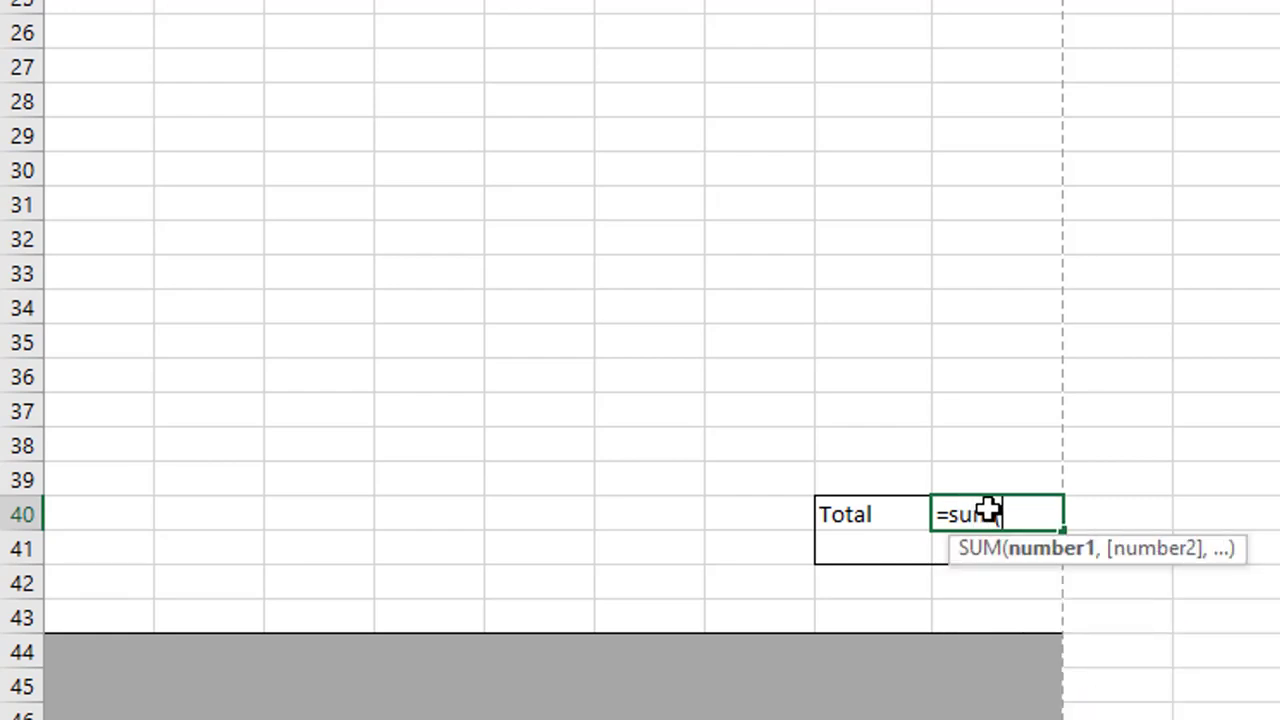
scroll(988, 512, up, 6)
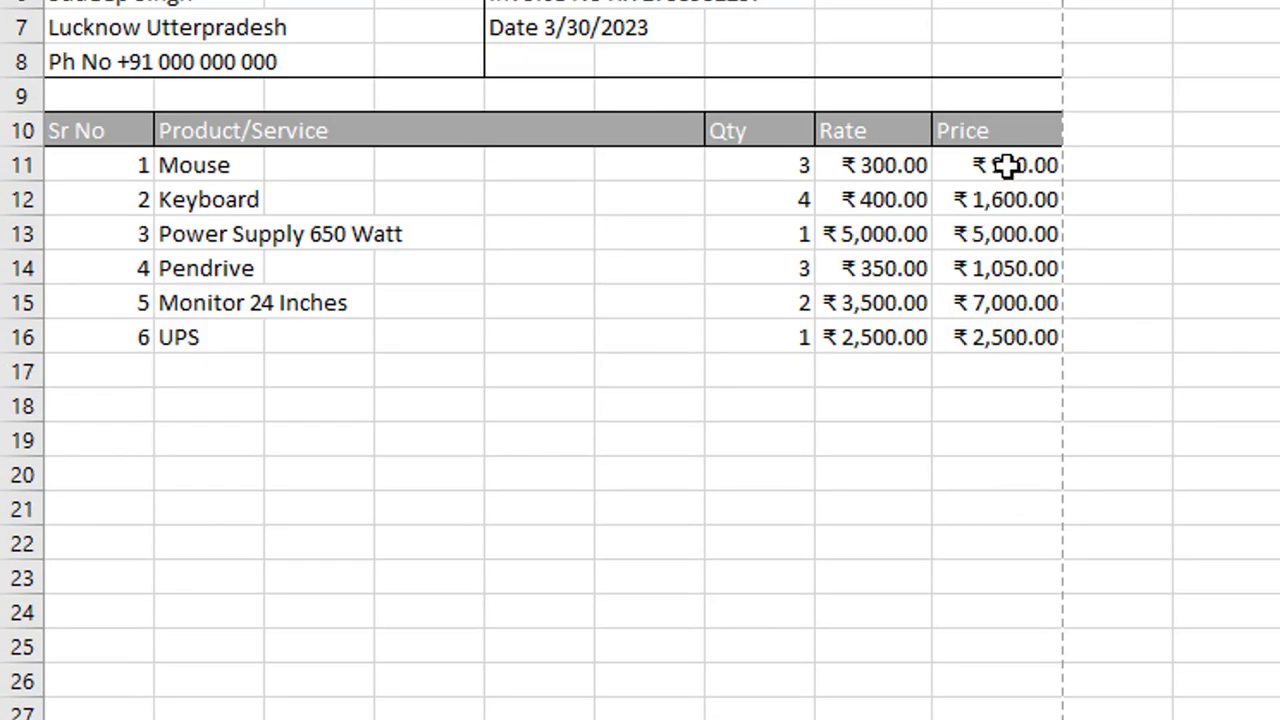
drag(1006, 166, 1011, 336)
text())
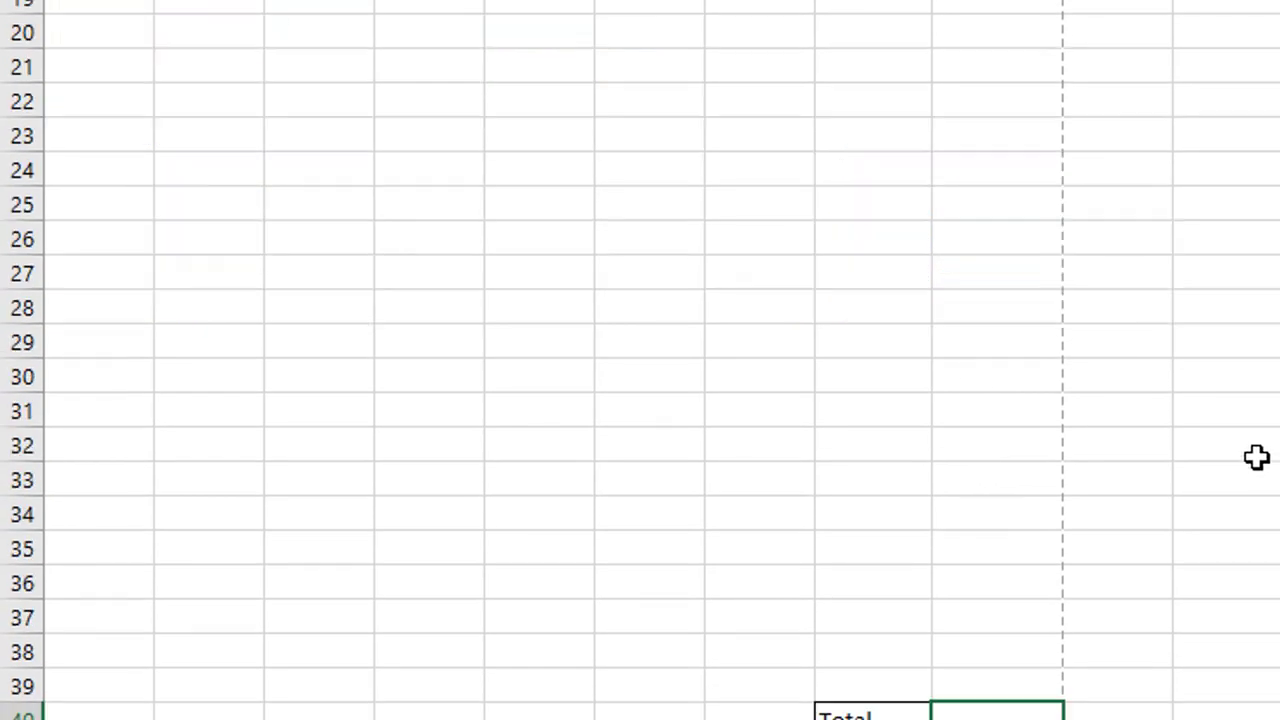
scroll(1257, 457, down, 5)
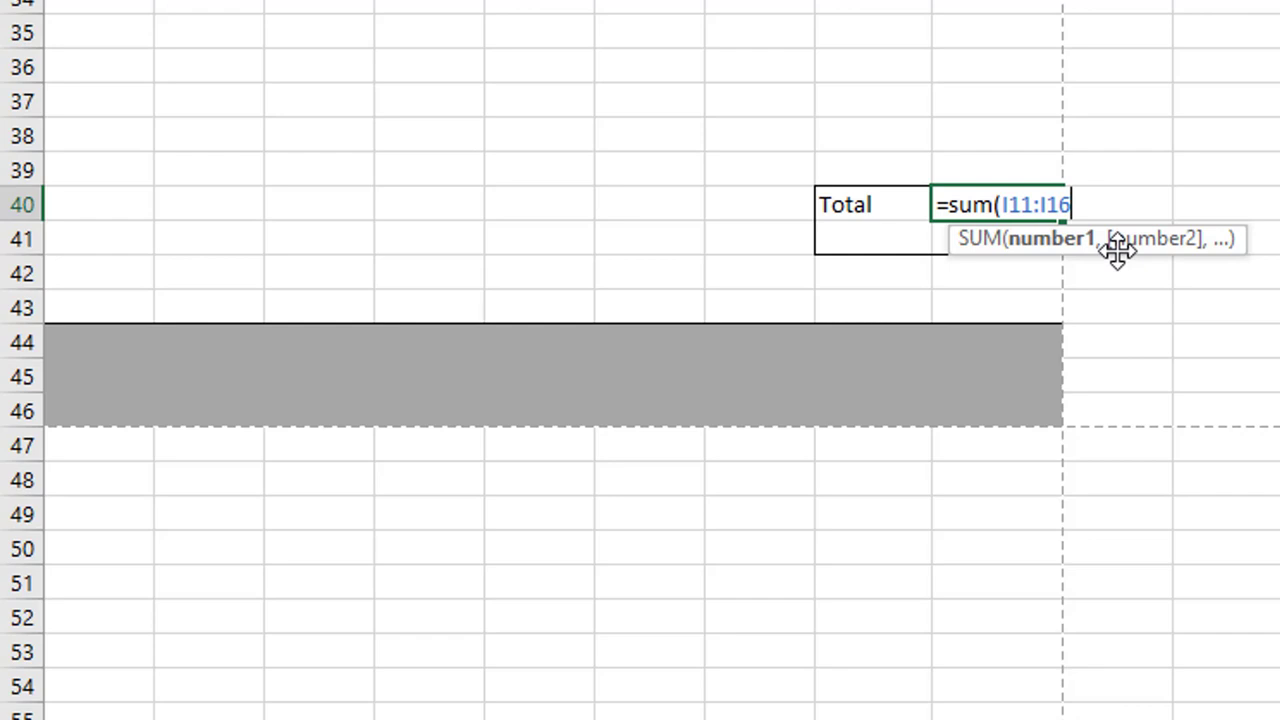
text())
key(Return)
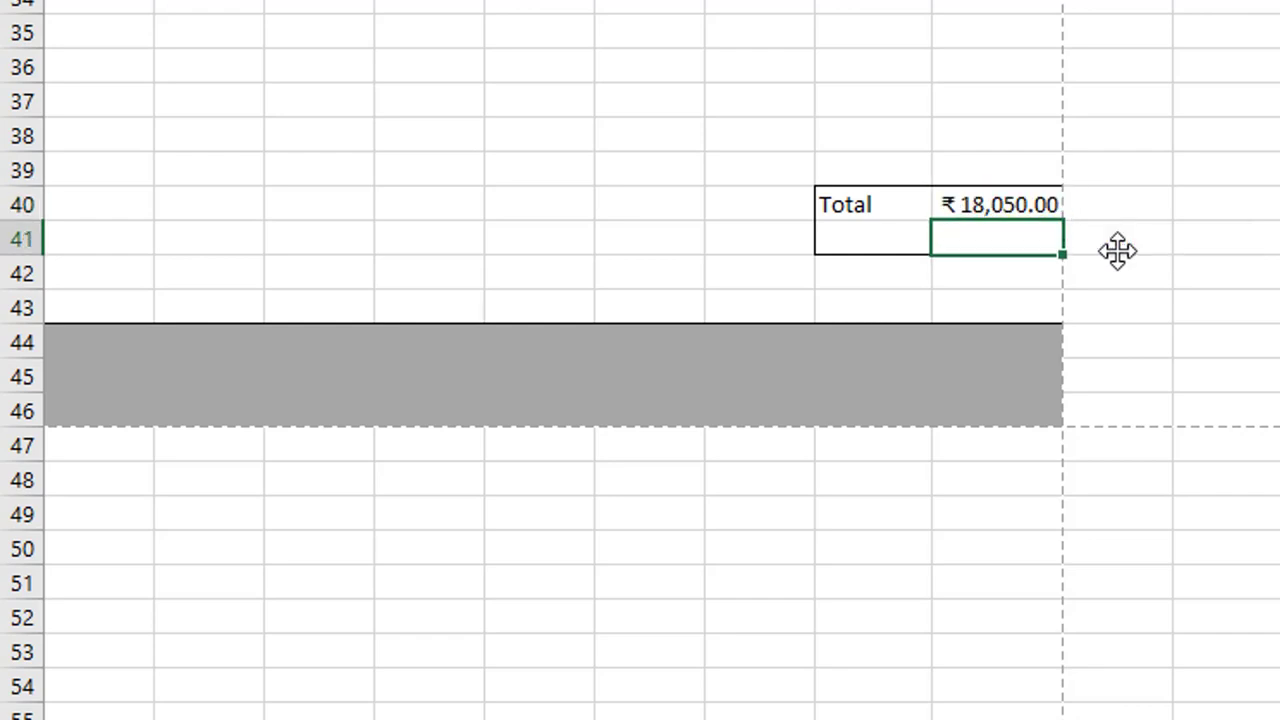
click(1278, 139)
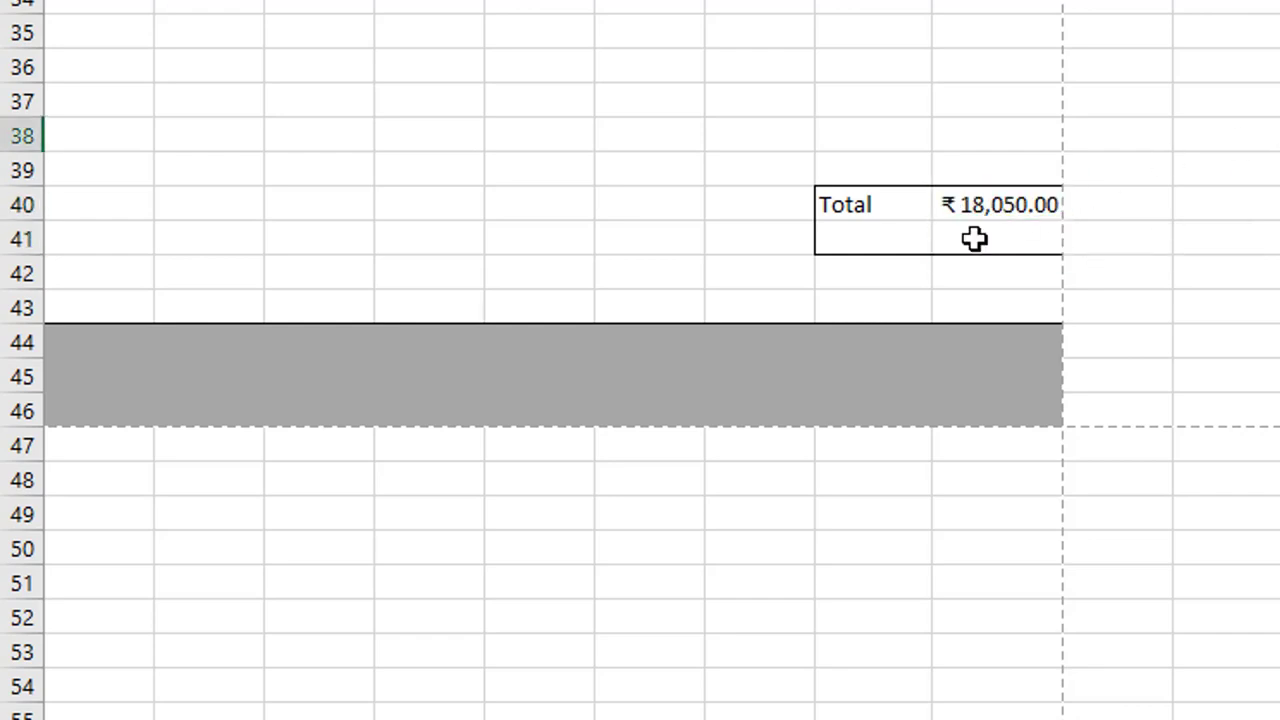
drag(971, 264, 104, 309)
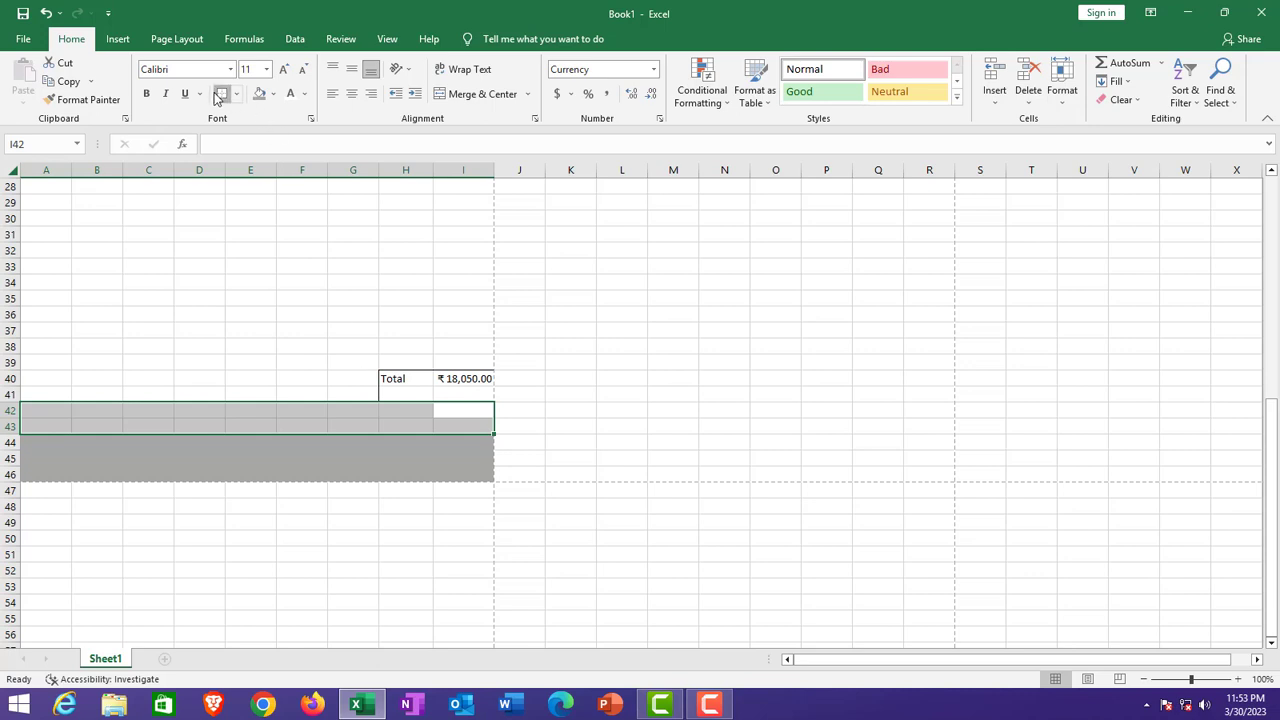
Step: Box the empty block A40:G41 beside Total and select the Price column I11:I39
click(353, 384)
drag(353, 384, 13, 396)
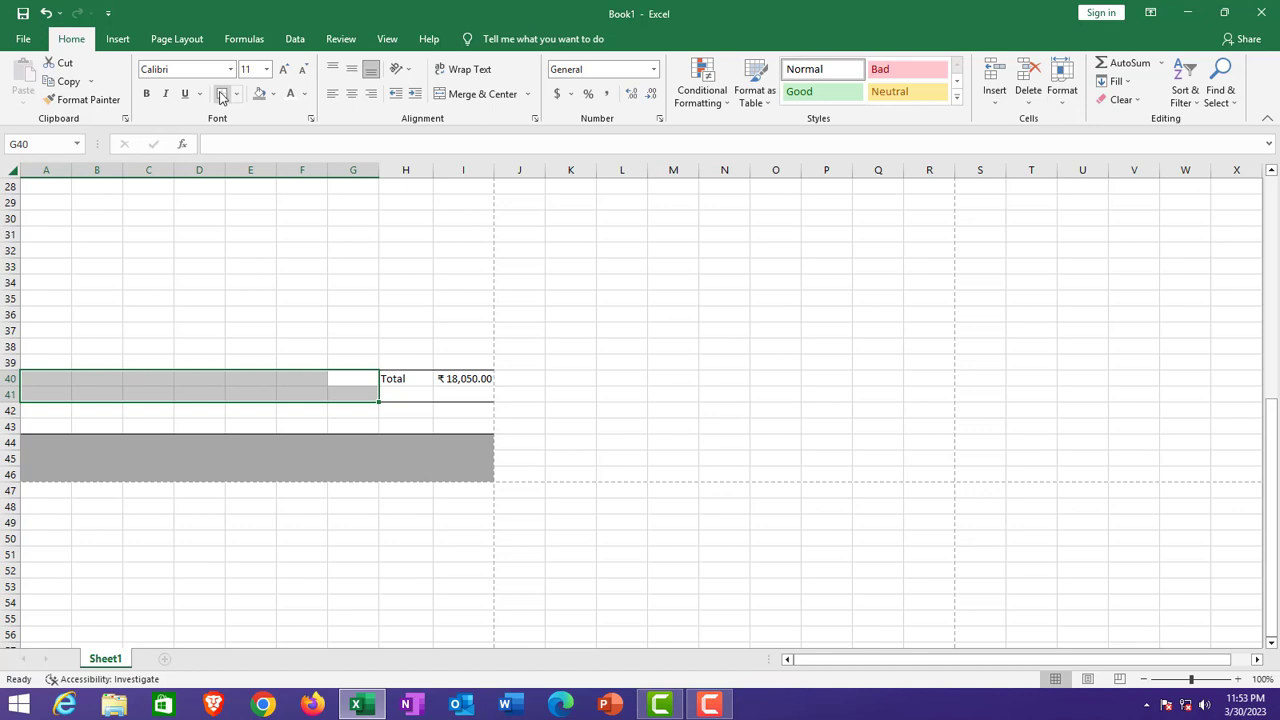
scroll(437, 415, up, 4)
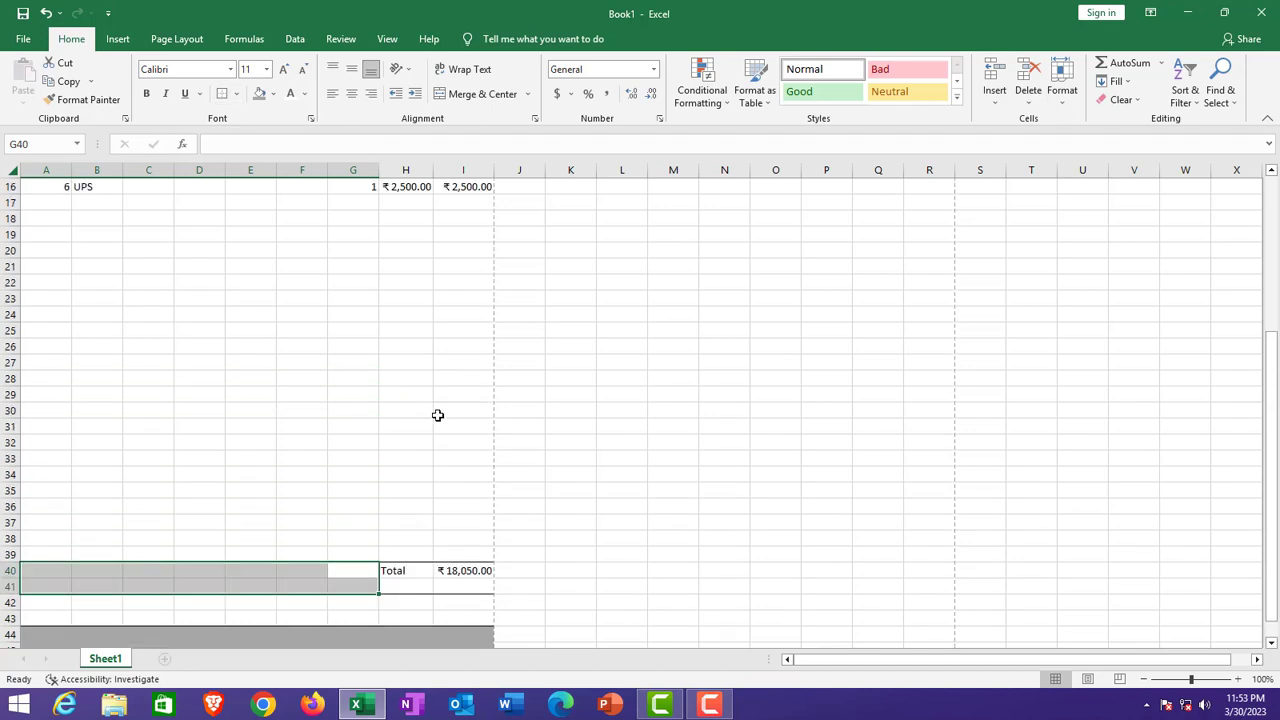
scroll(437, 415, up, 2)
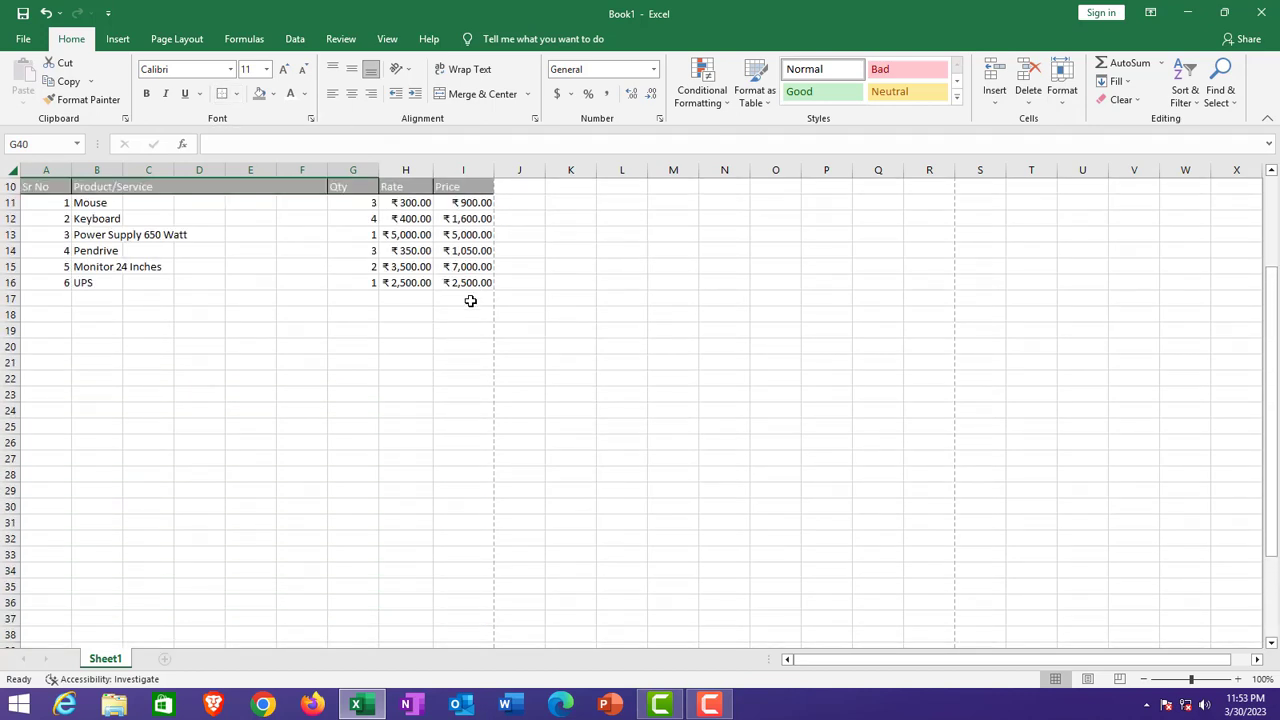
drag(467, 202, 477, 531)
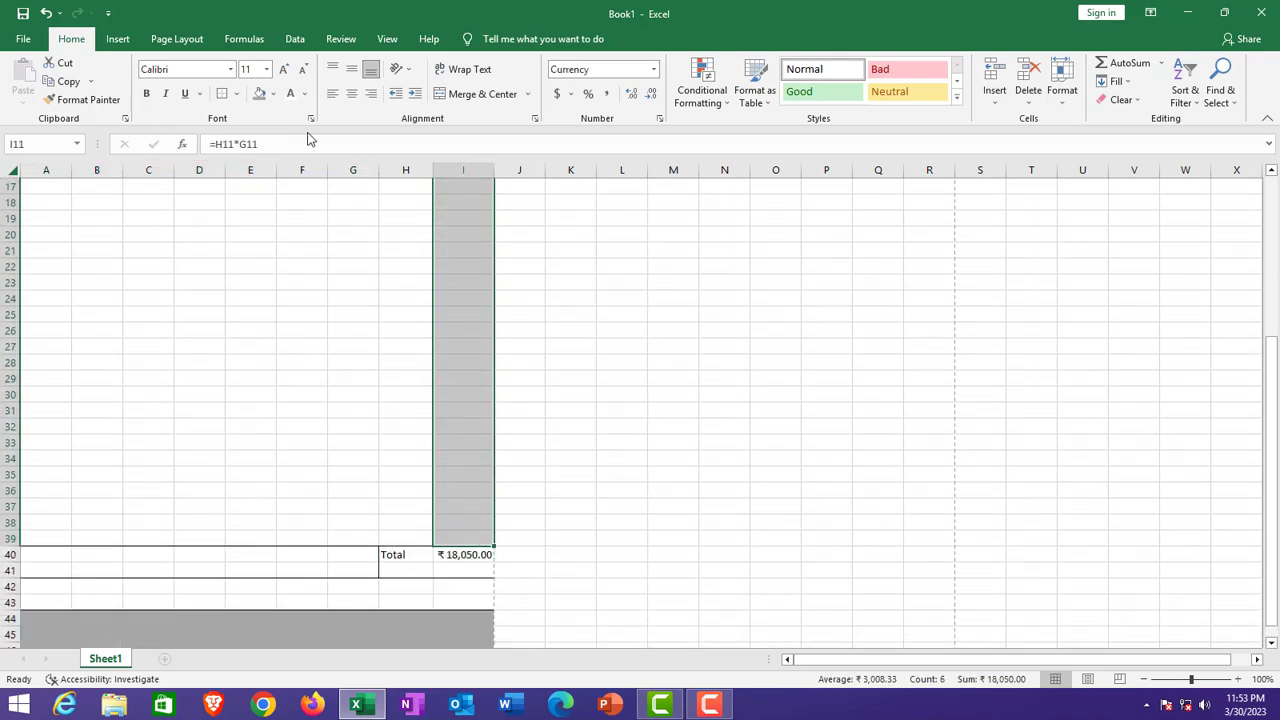
scroll(337, 414, up, 5)
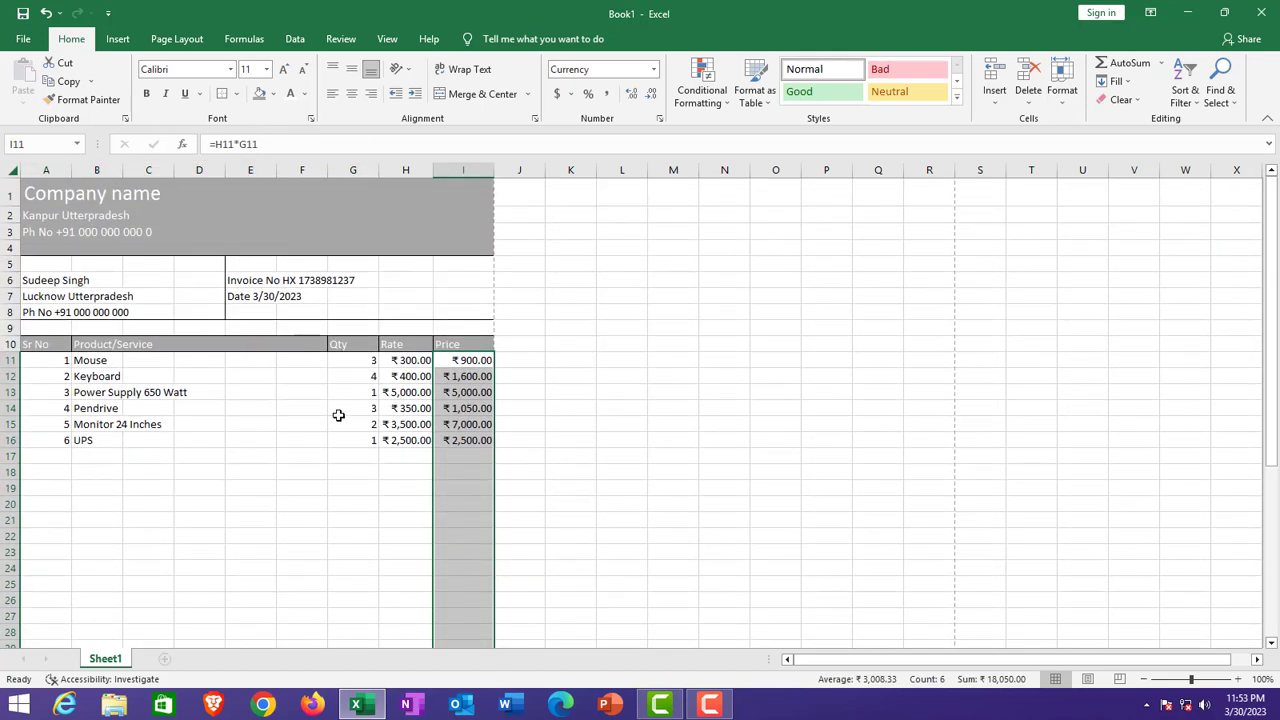
Step: Apply Outside Borders to the Qty column G11:G39, then select the Sr No column A11:A39
click(400, 358)
drag(357, 359, 363, 603)
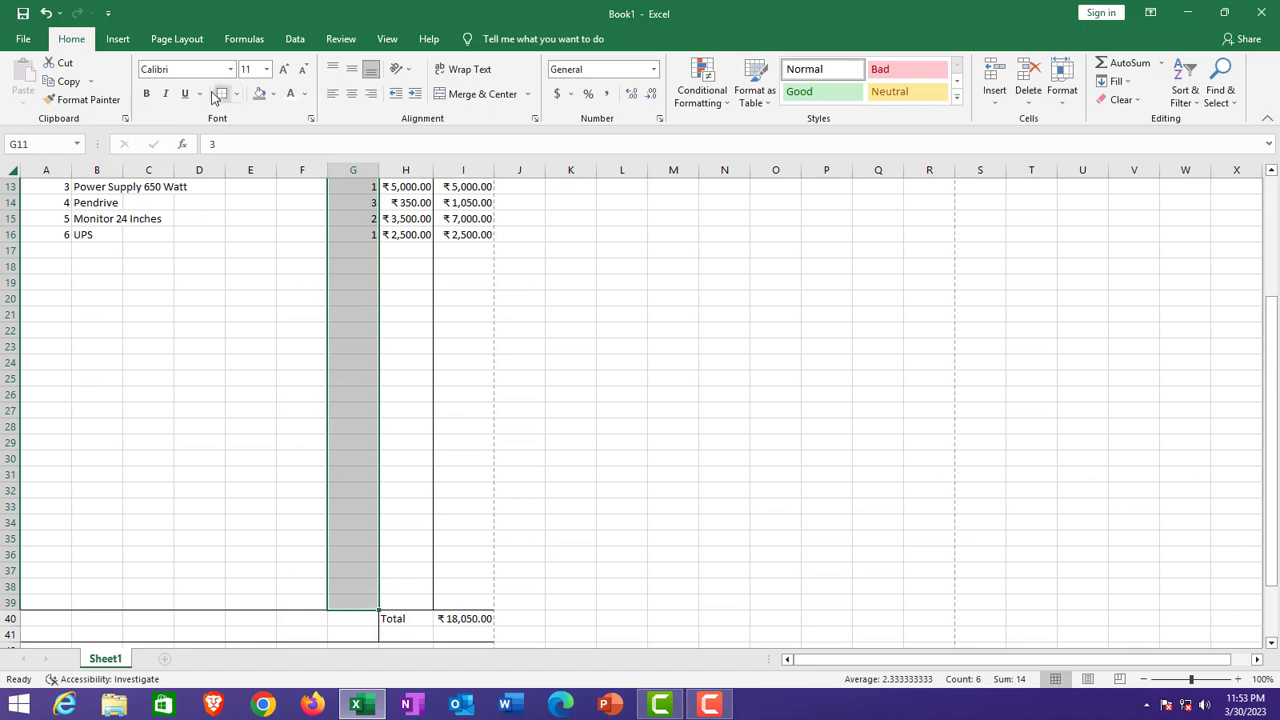
click(222, 95)
scroll(280, 250, up, 4)
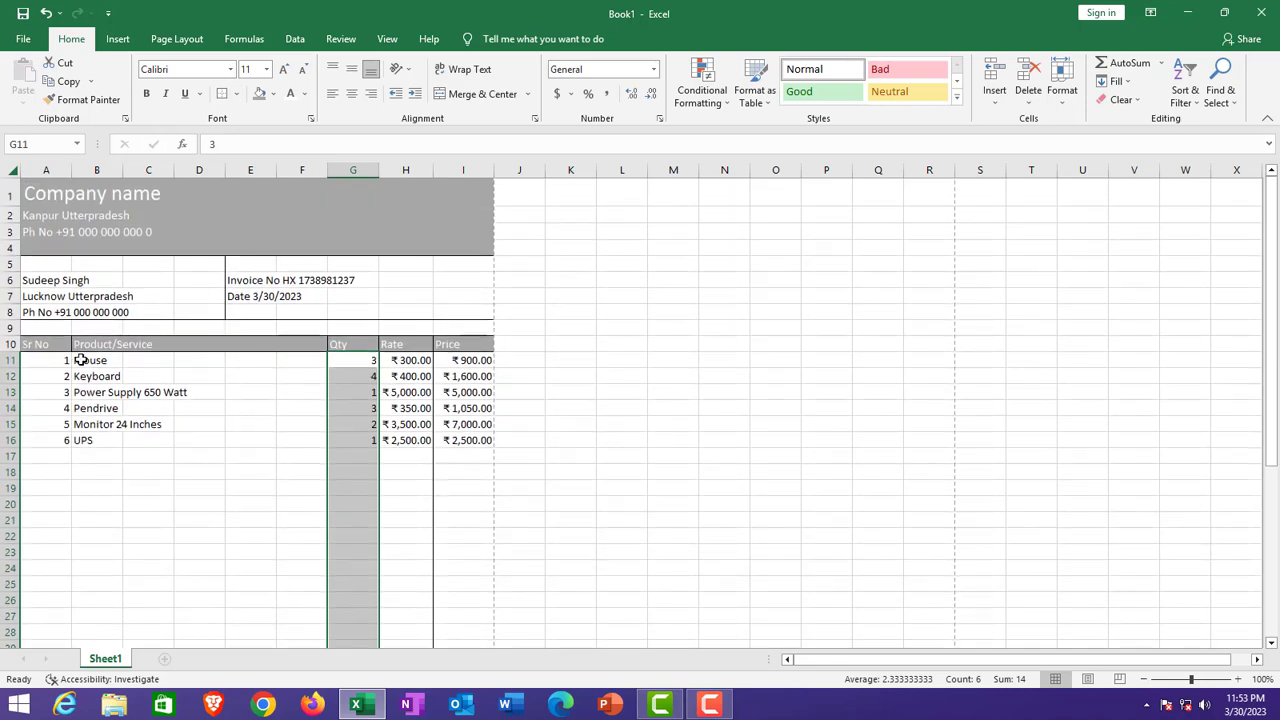
drag(49, 360, 40, 534)
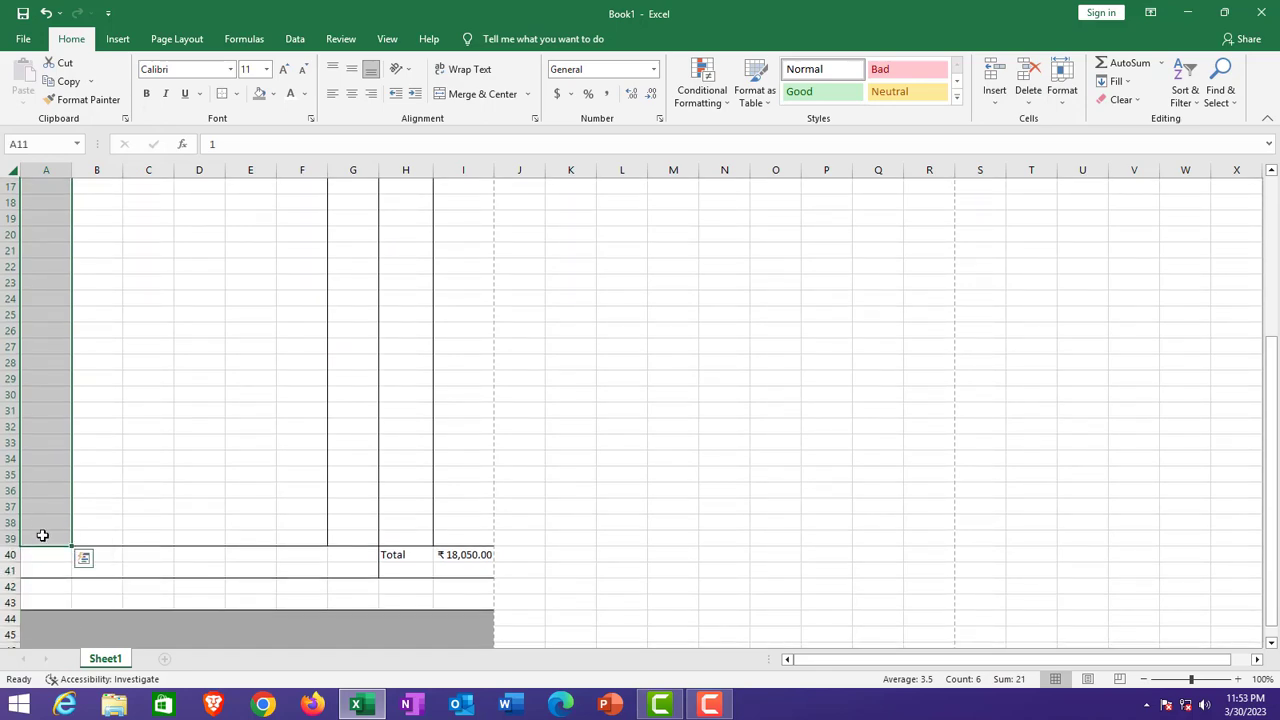
scroll(509, 415, up, 5)
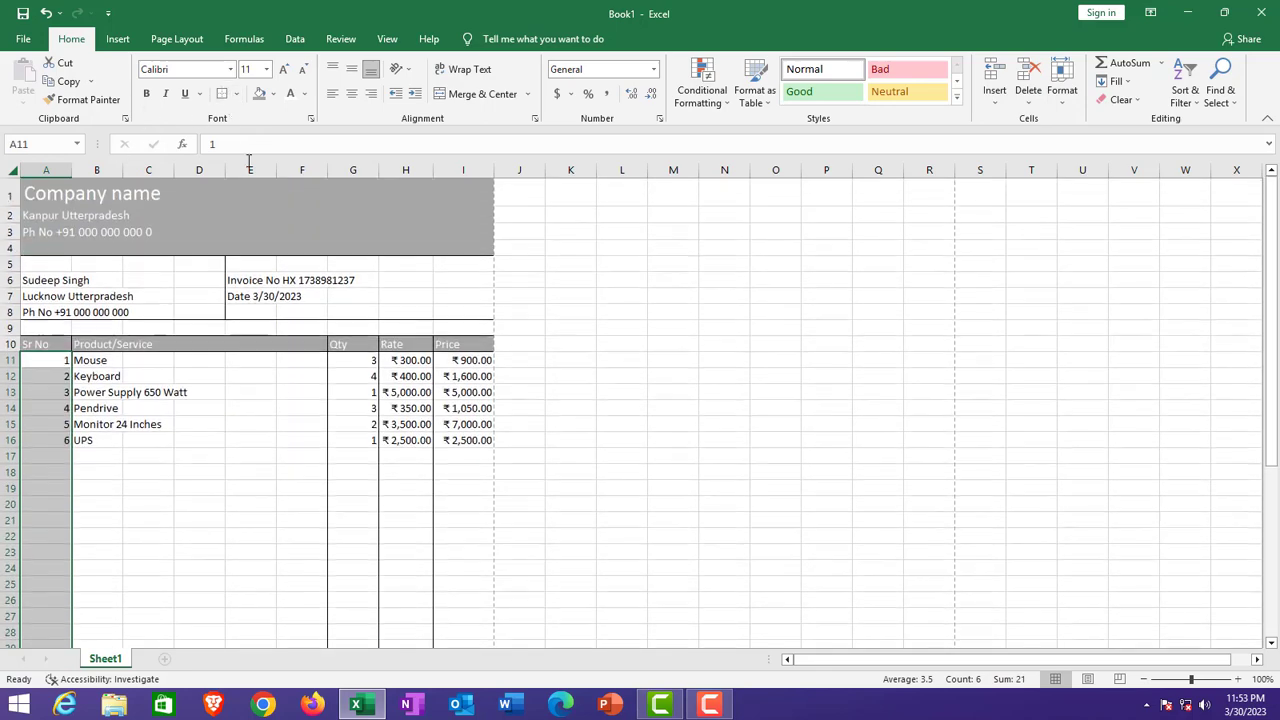
scroll(590, 428, down, 3)
scroll(590, 428, down, 3)
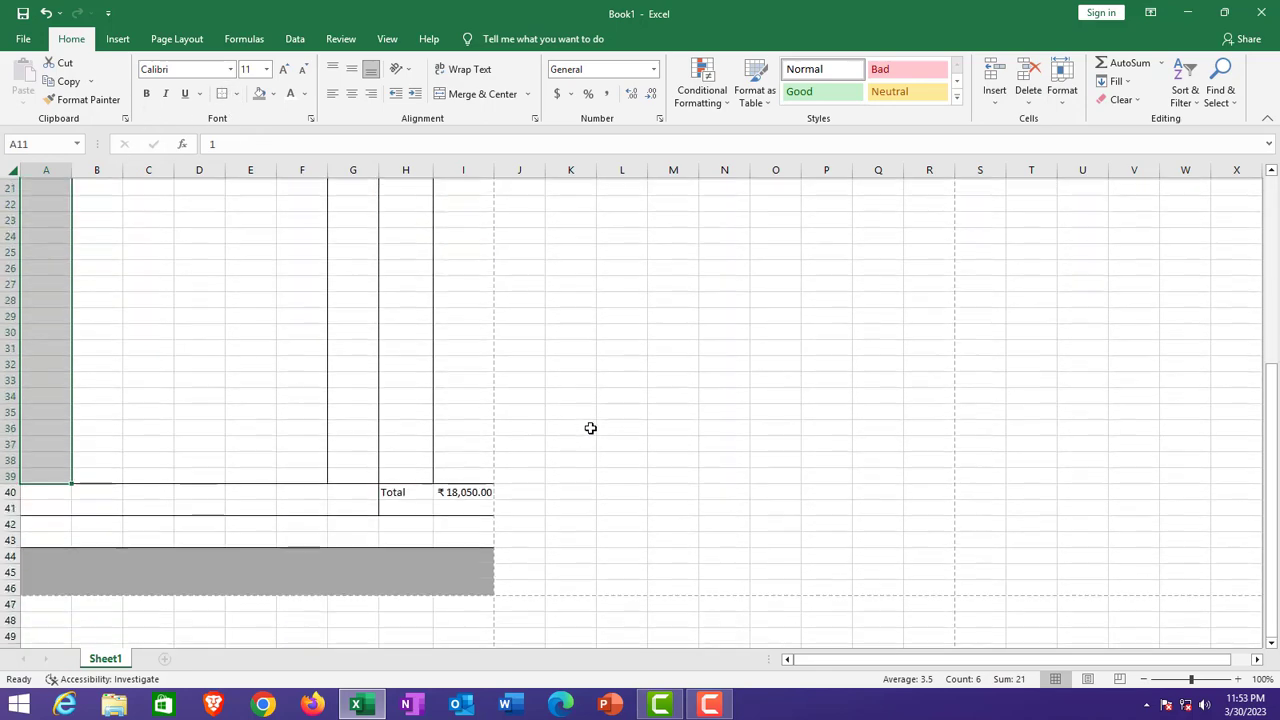
scroll(590, 428, up, 1)
Step: Preview the one-page invoice for printing, then go to Save As
key(ctrl+p)
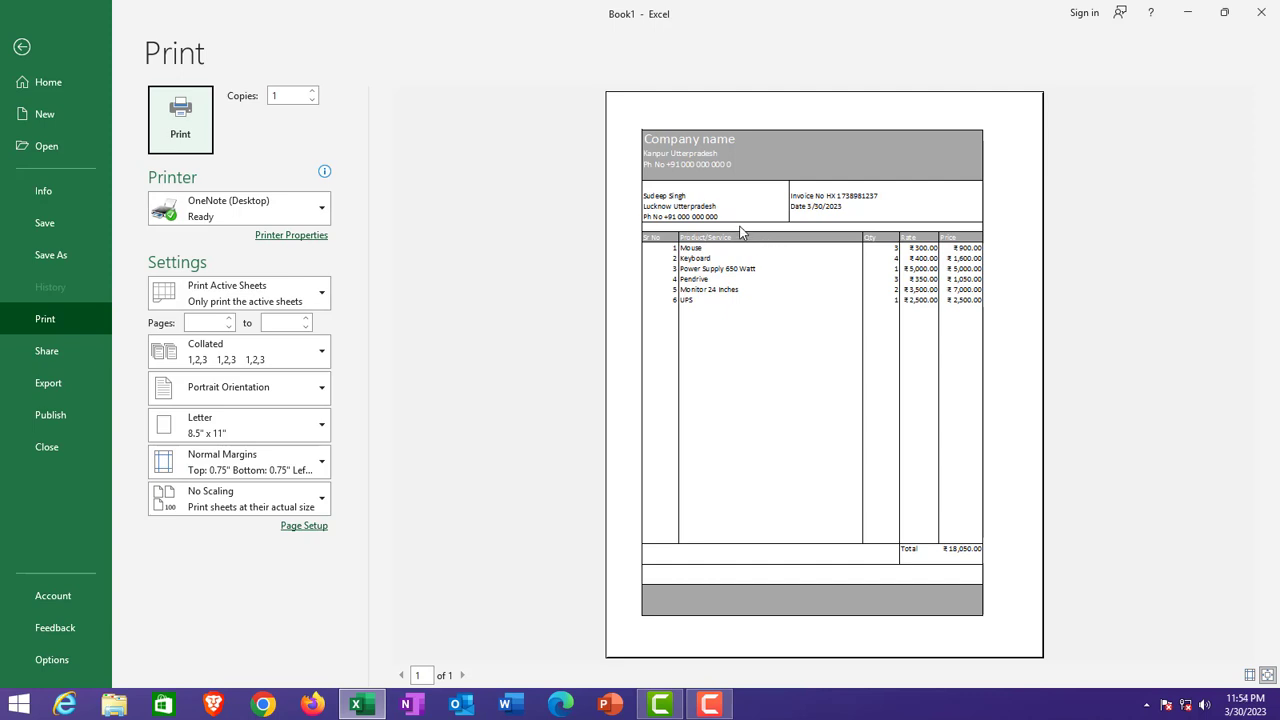
click(64, 254)
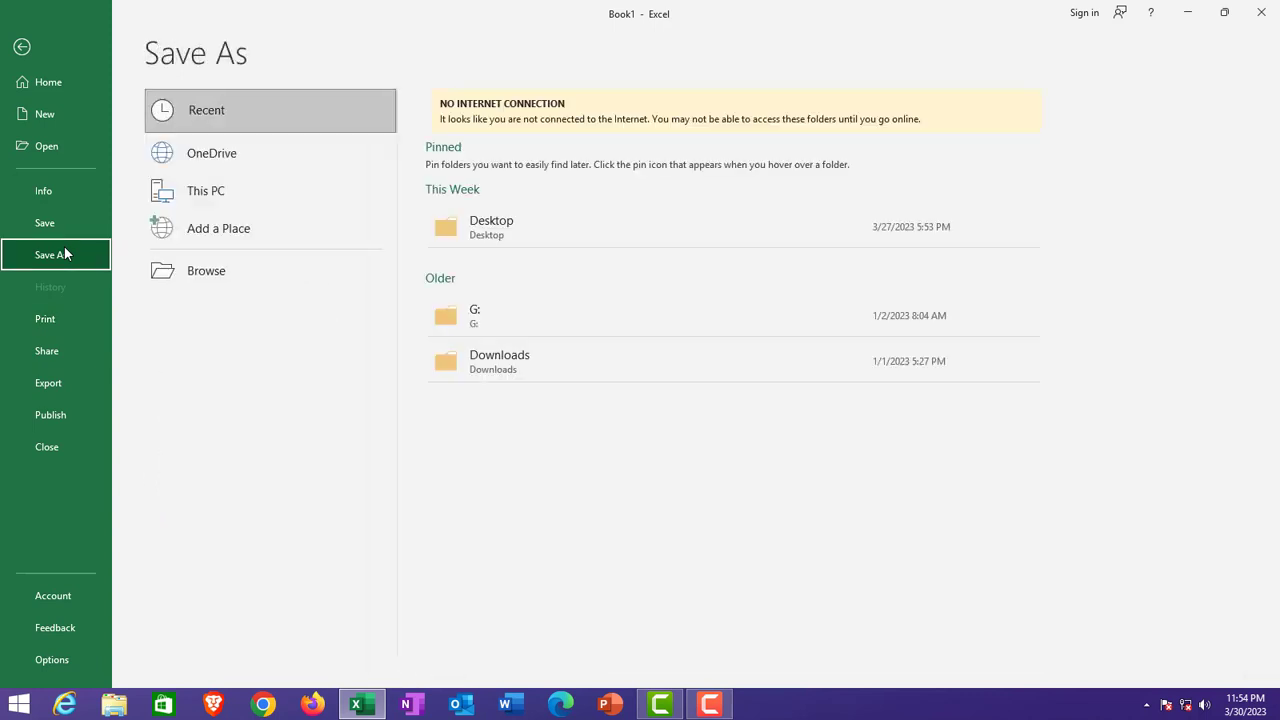
Step: Save the workbook as 'invoice' in Documents via Browse, replacing the name Book1
click(260, 266)
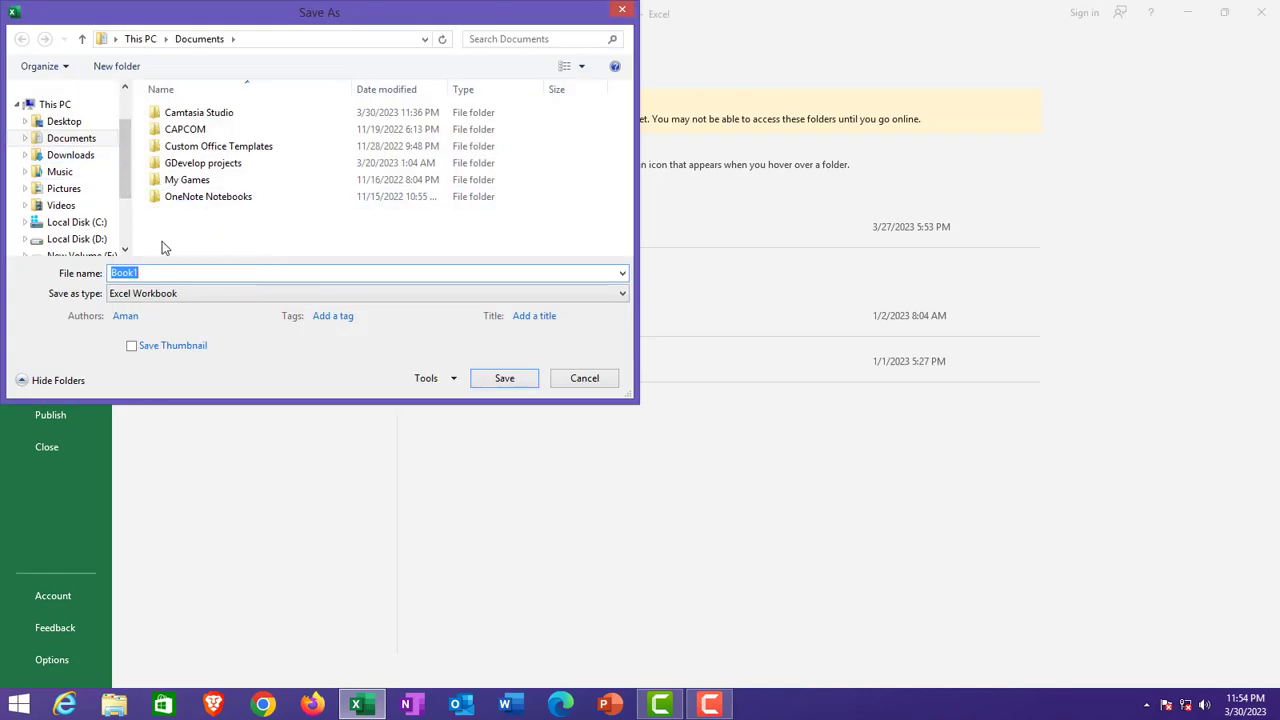
double_click(170, 268)
text(invoice)
click(490, 375)
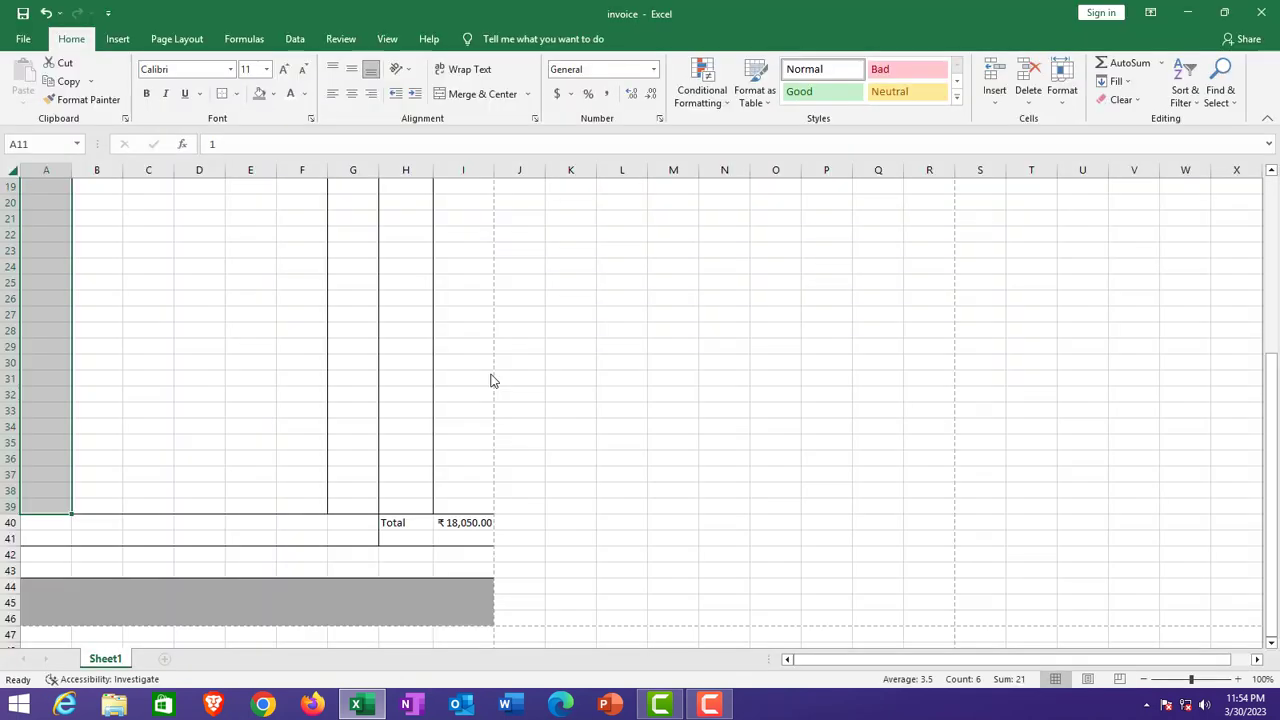
scroll(460, 378, up, 6)
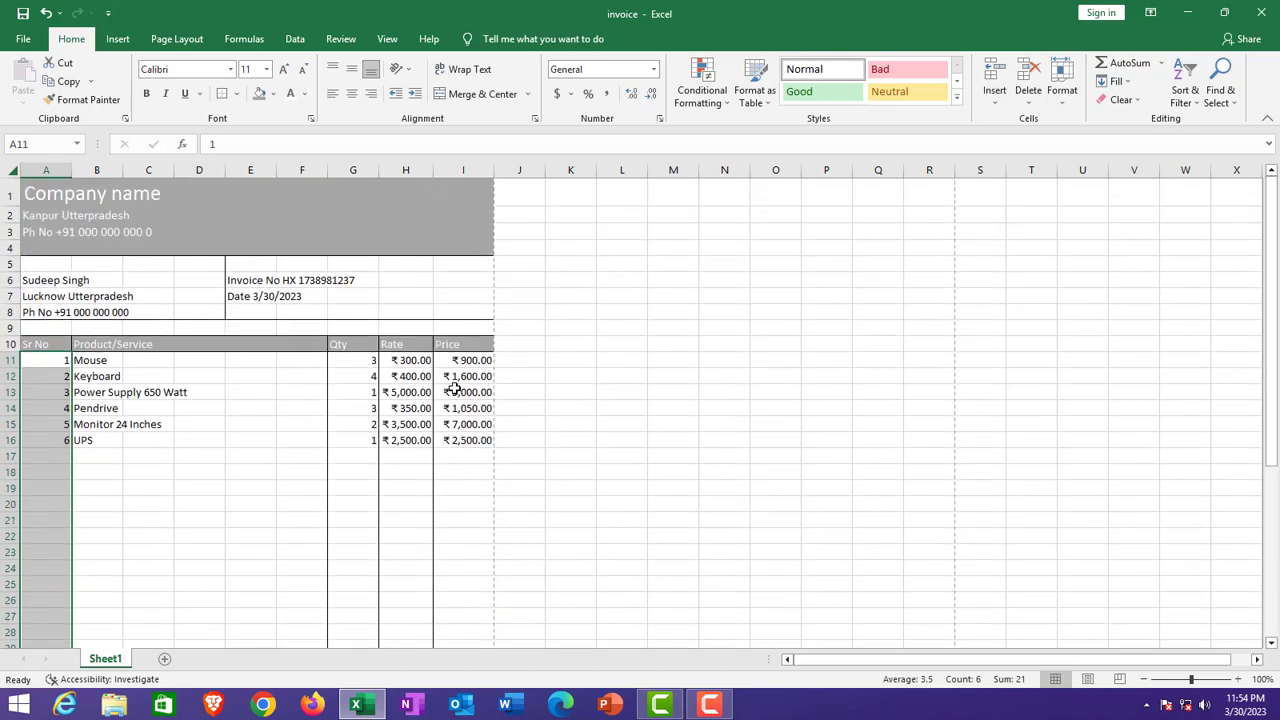
scroll(454, 388, down, 6)
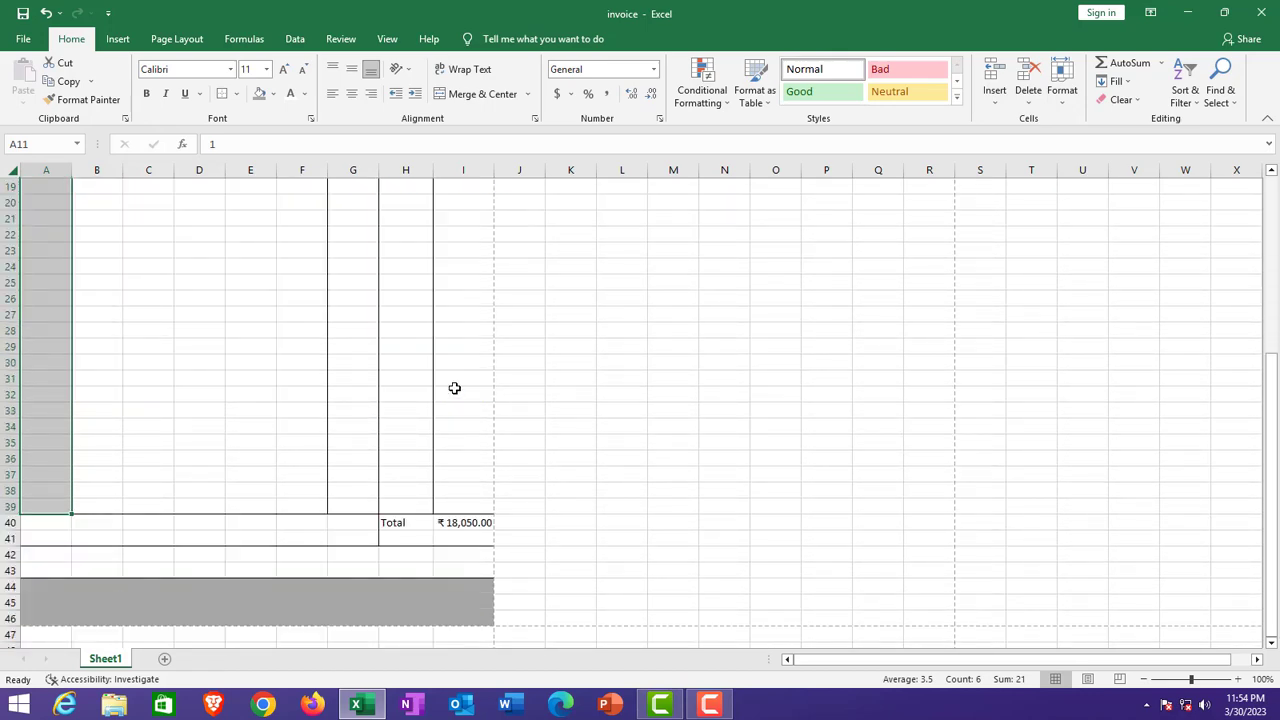
scroll(454, 388, up, 6)
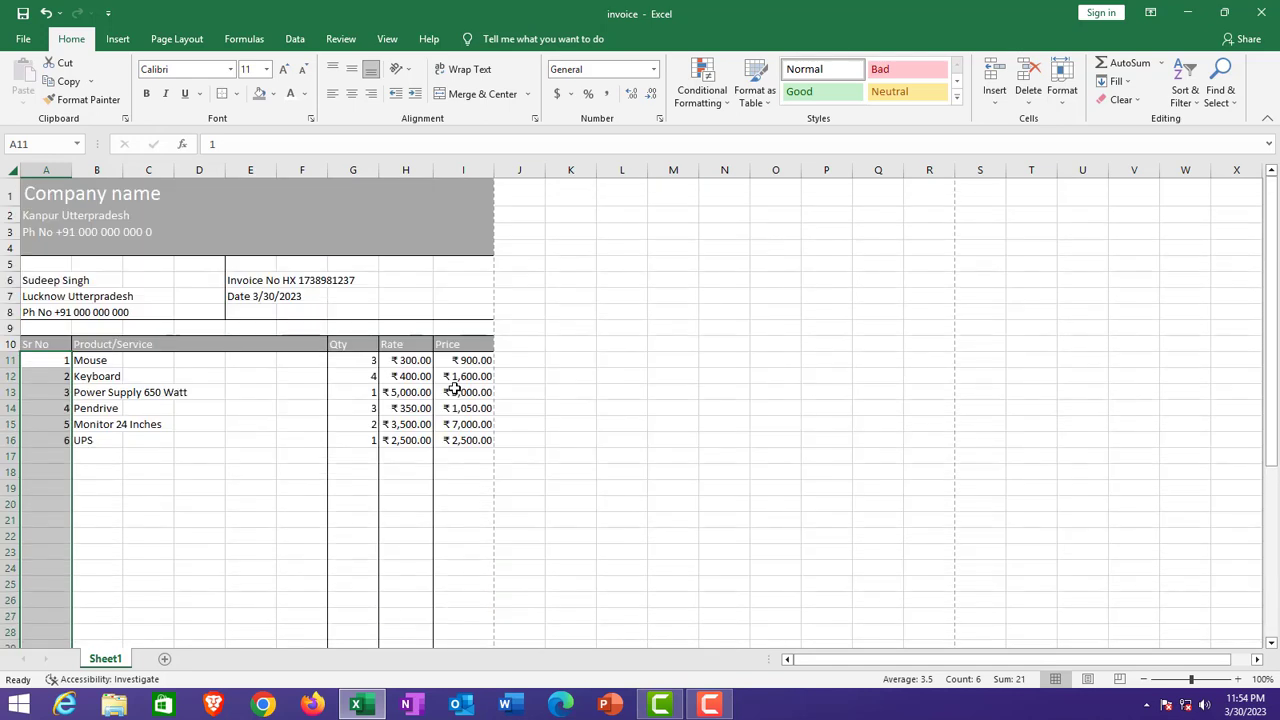
scroll(454, 388, down, 6)
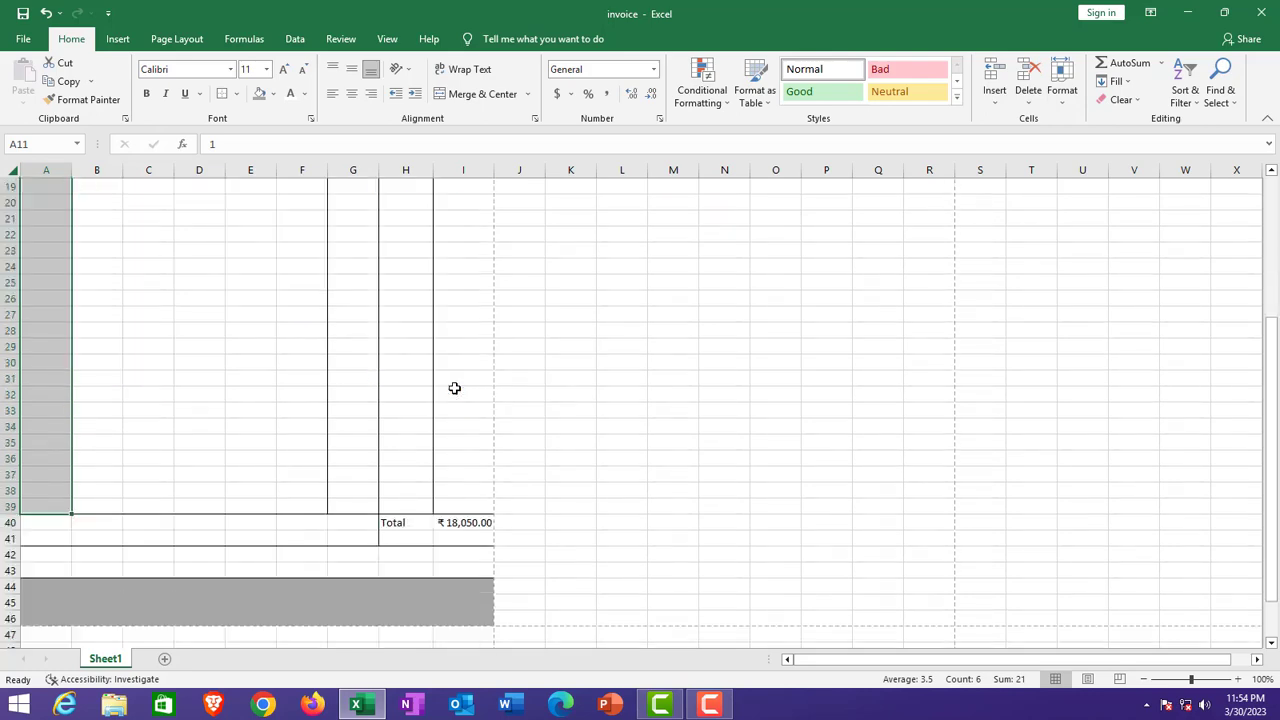
scroll(454, 388, down, 6)
scroll(454, 388, up, 6)
scroll(454, 388, up, 6)
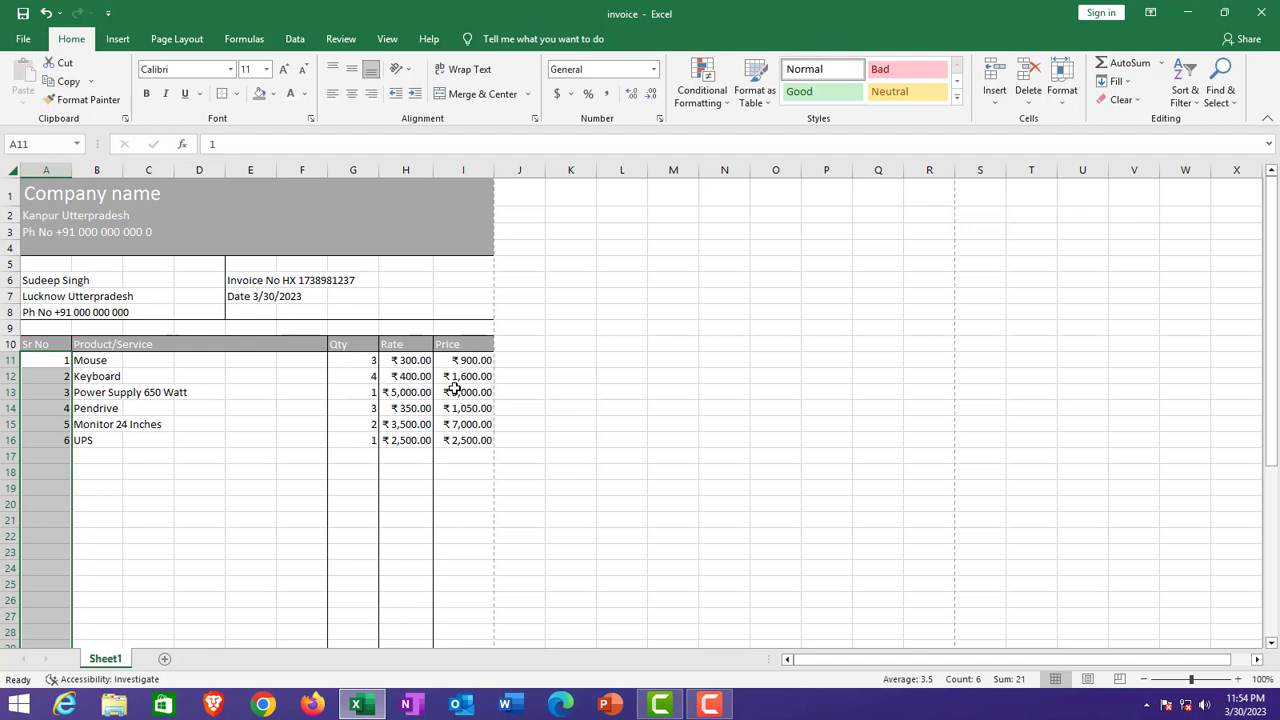
click(467, 407)
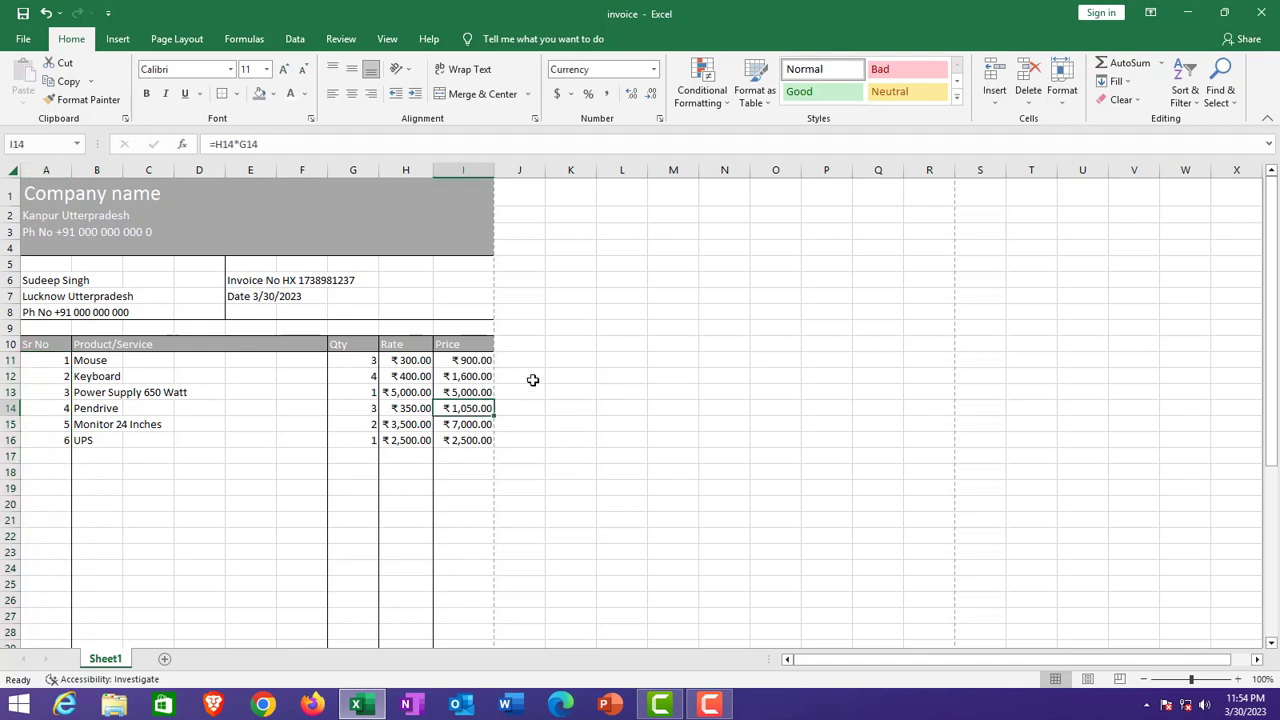
click(563, 331)
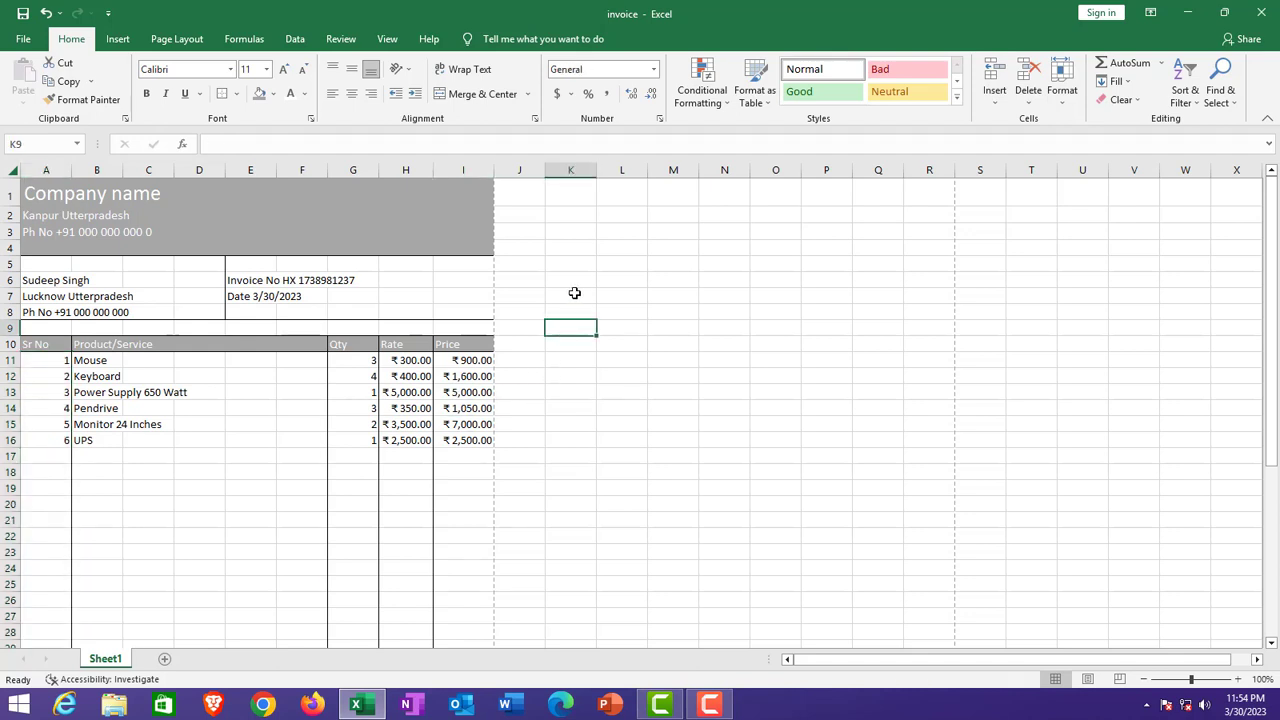
scroll(561, 427, down, 4)
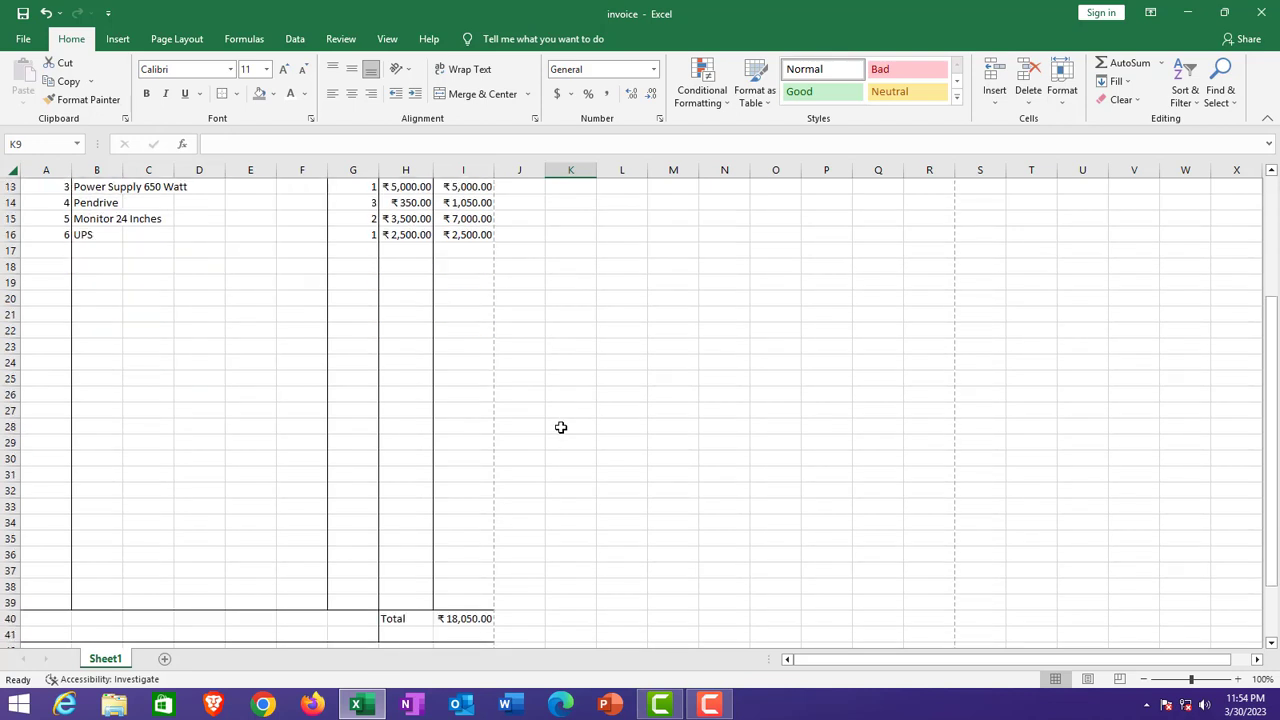
scroll(537, 411, down, 3)
scroll(537, 411, up, 4)
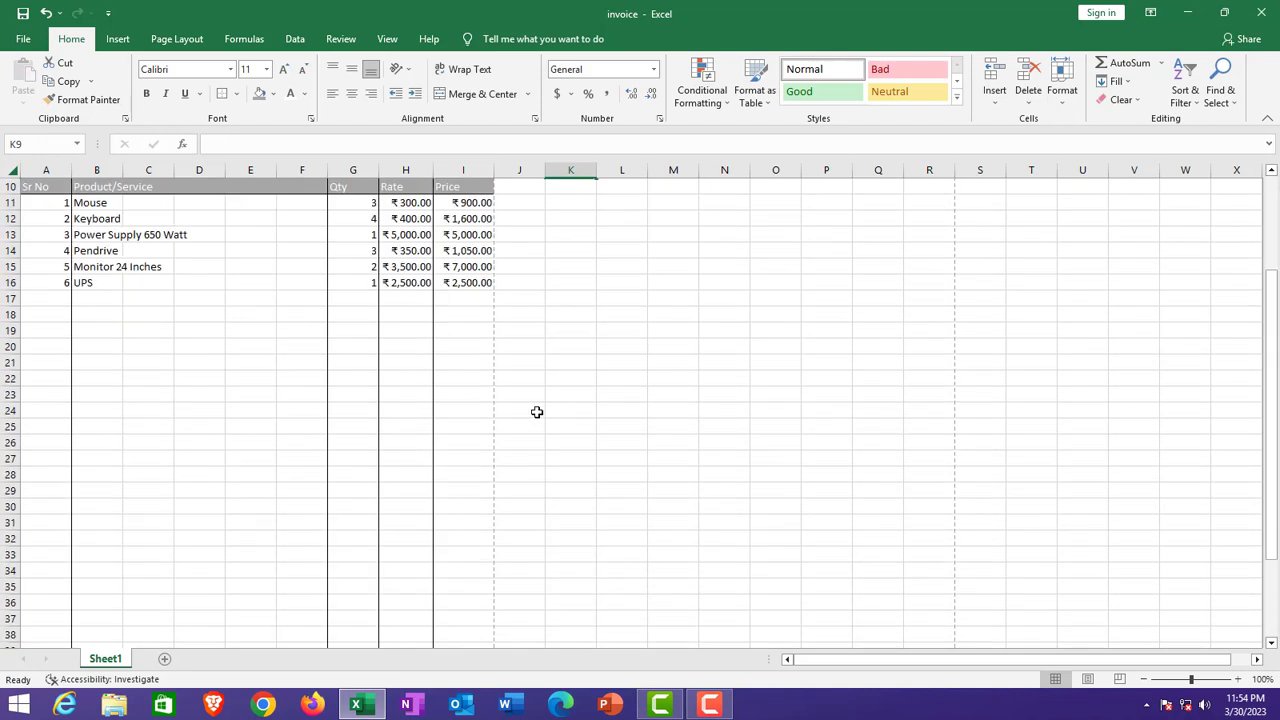
key(ctrl+p)
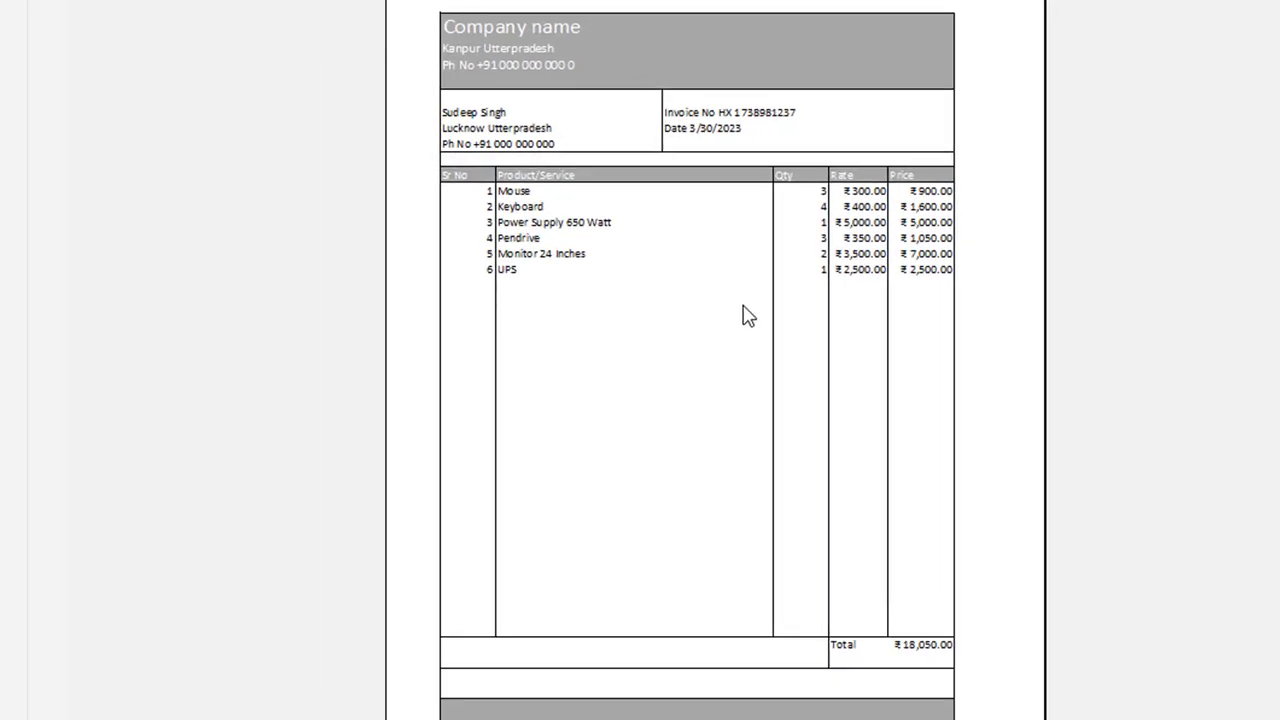
key(Escape)
scroll(186, 331, down, 5)
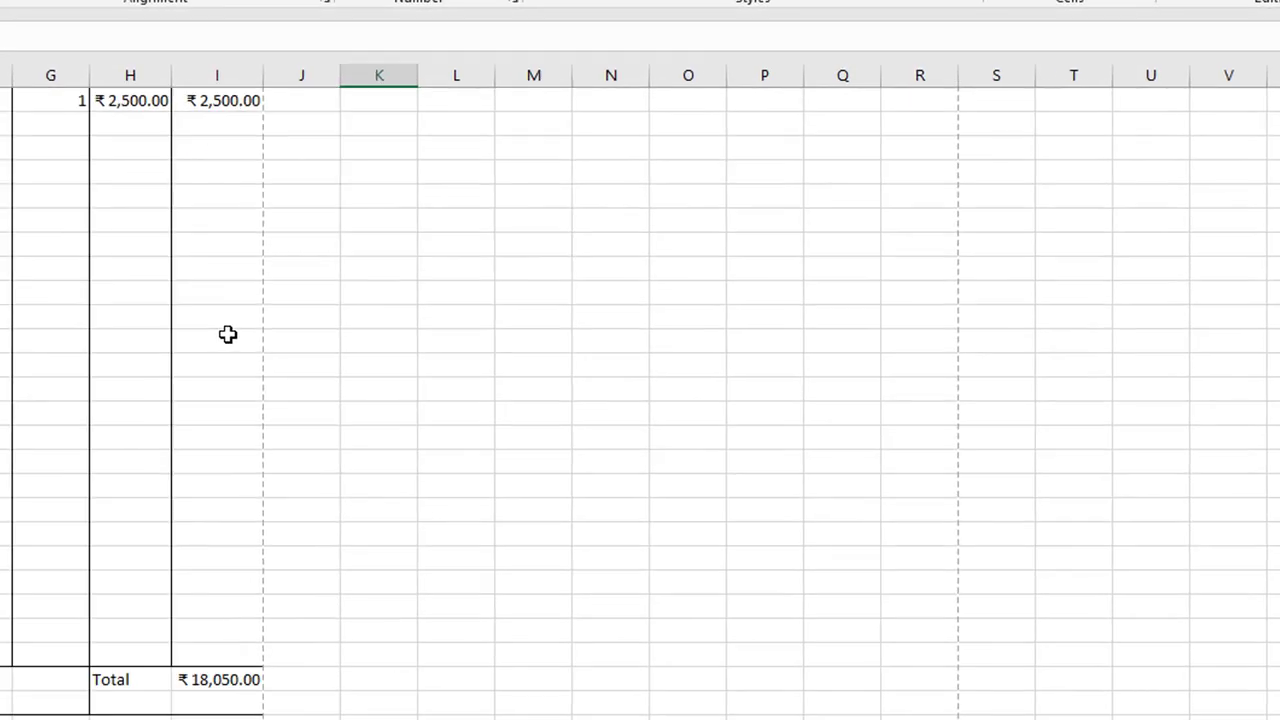
scroll(654, 351, up, 5)
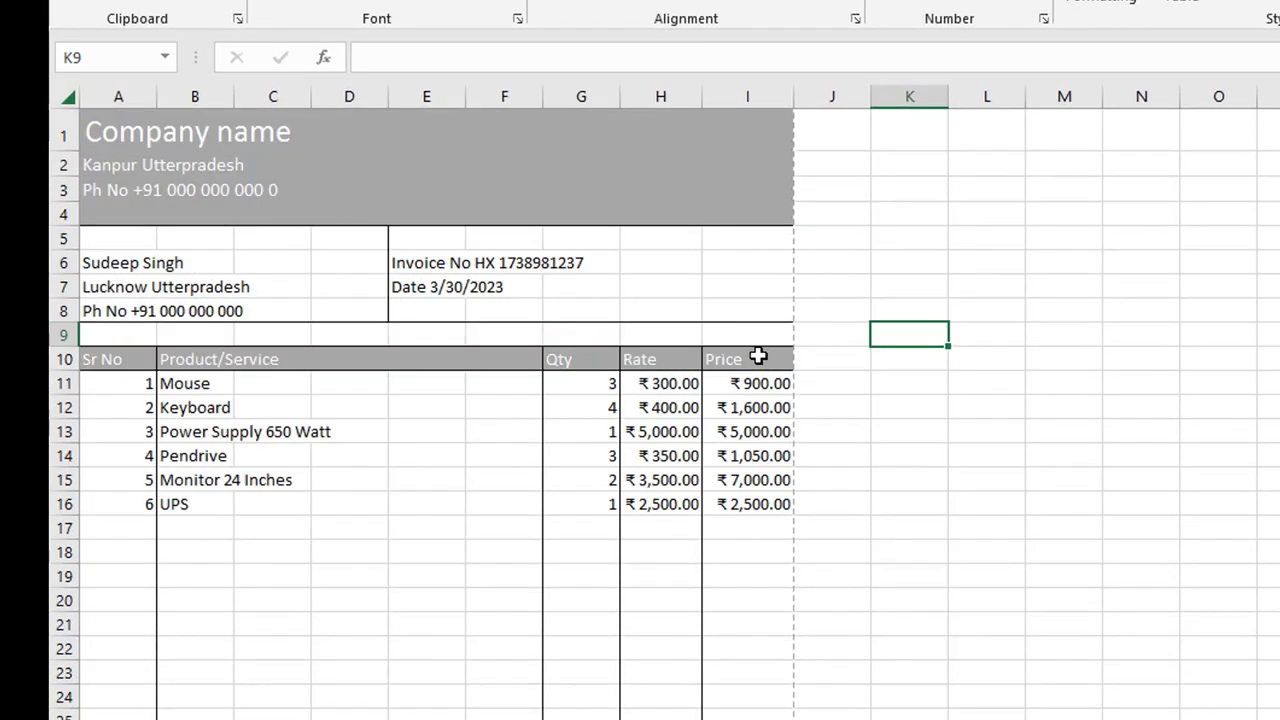
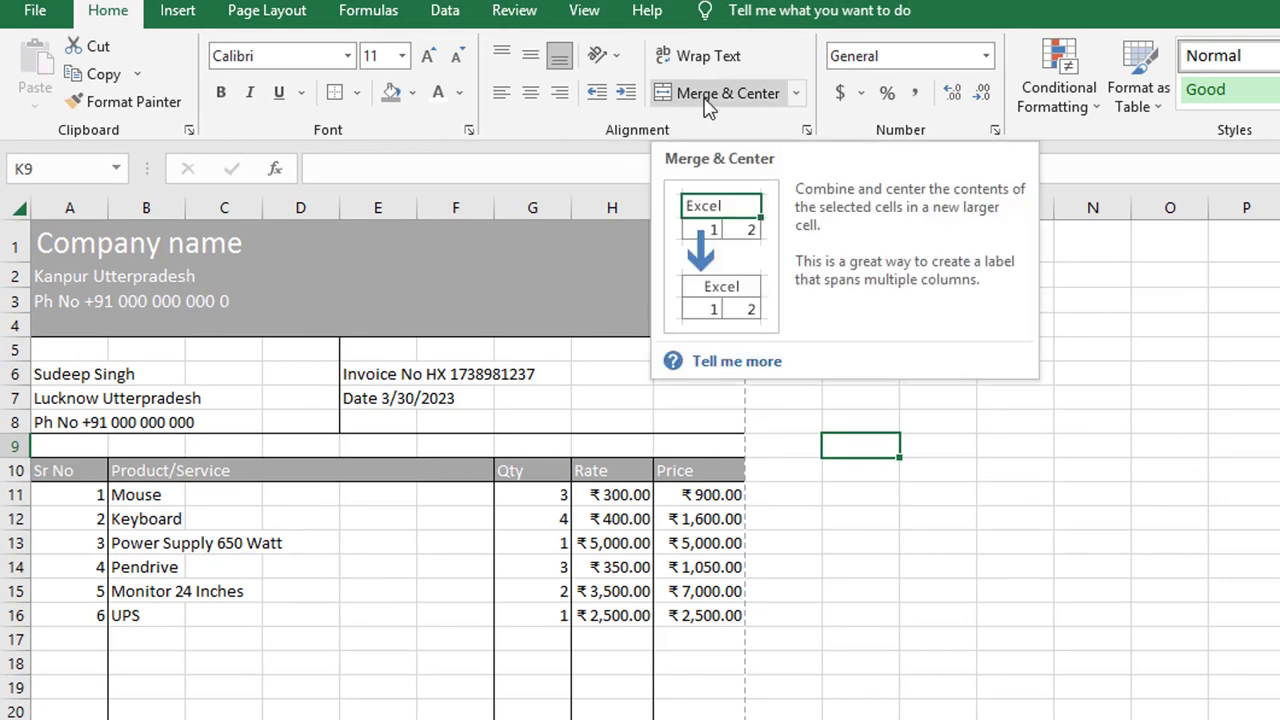
Step: Open and dismiss the merge options, then briefly check the invoice's print preview
click(801, 98)
click(877, 292)
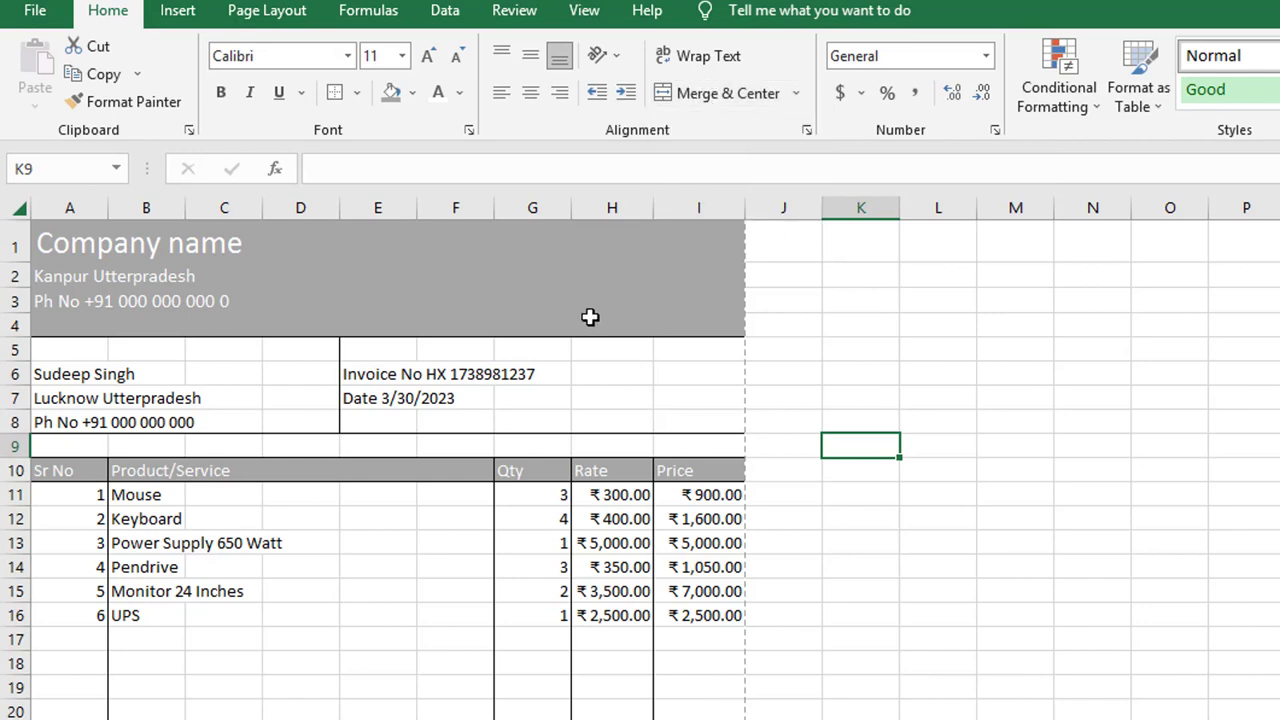
scroll(590, 317, down, 10)
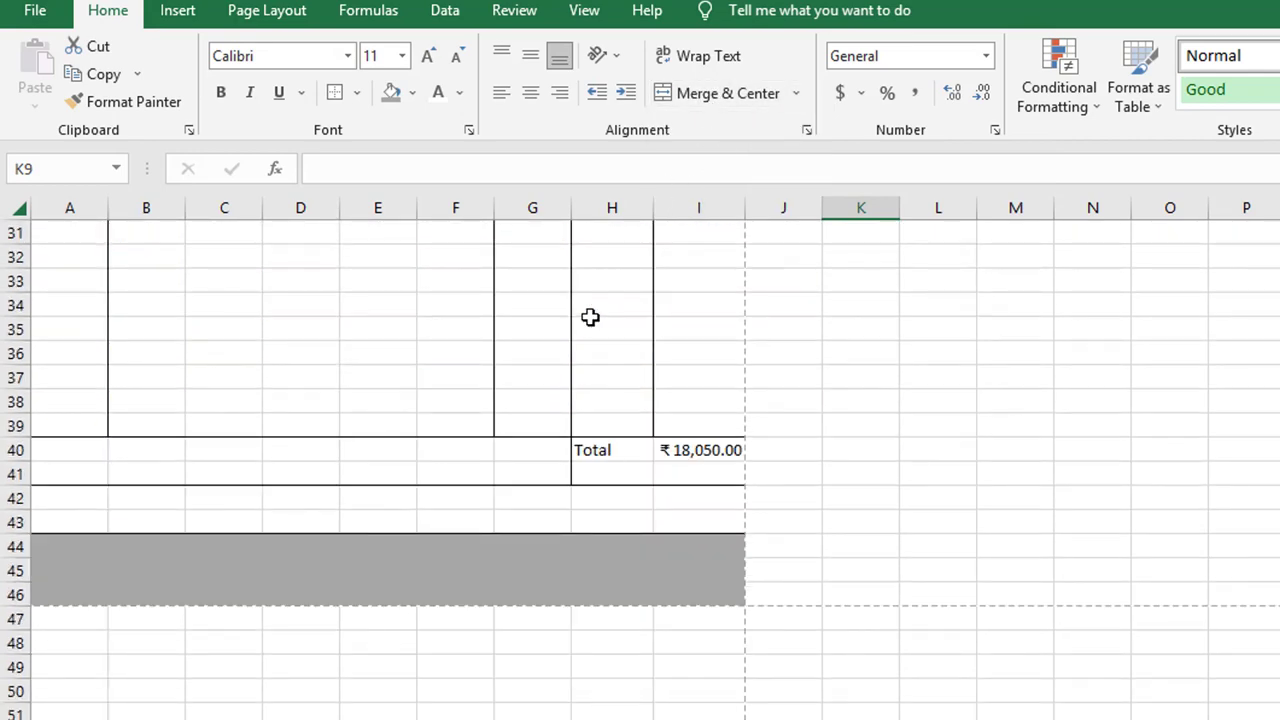
scroll(590, 317, up, 4)
scroll(590, 317, up, 6)
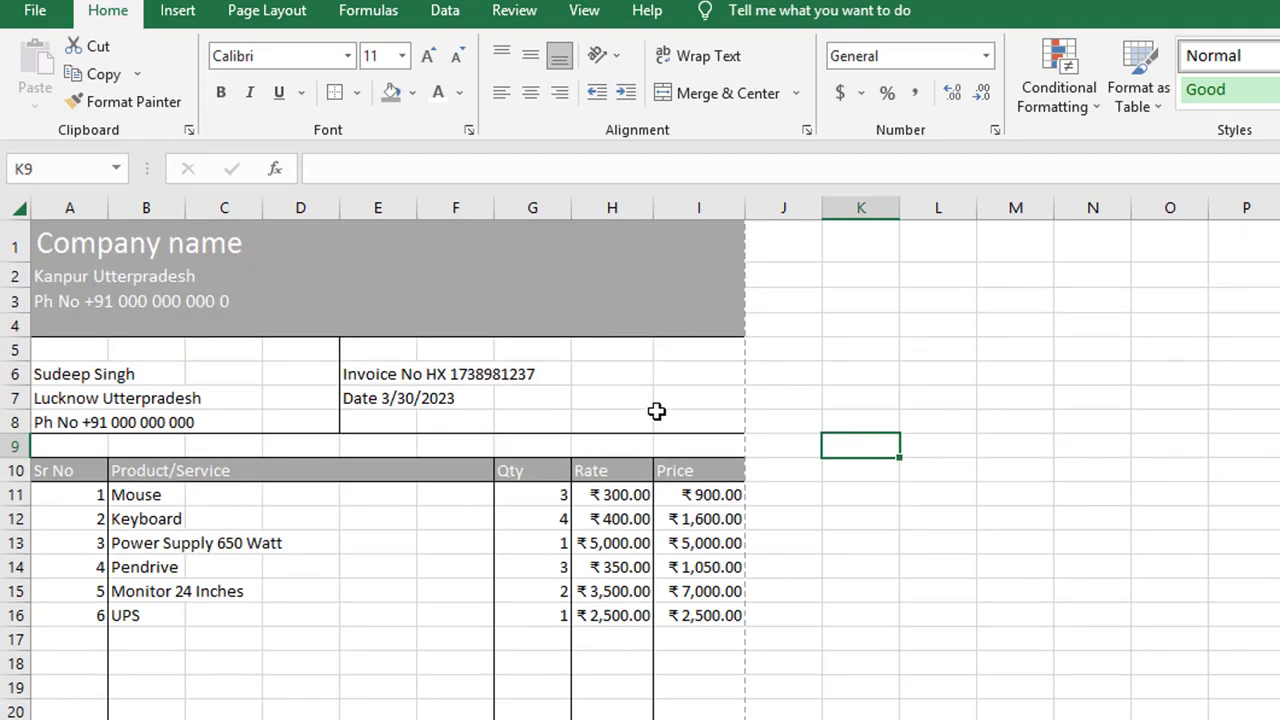
key(ctrl+p)
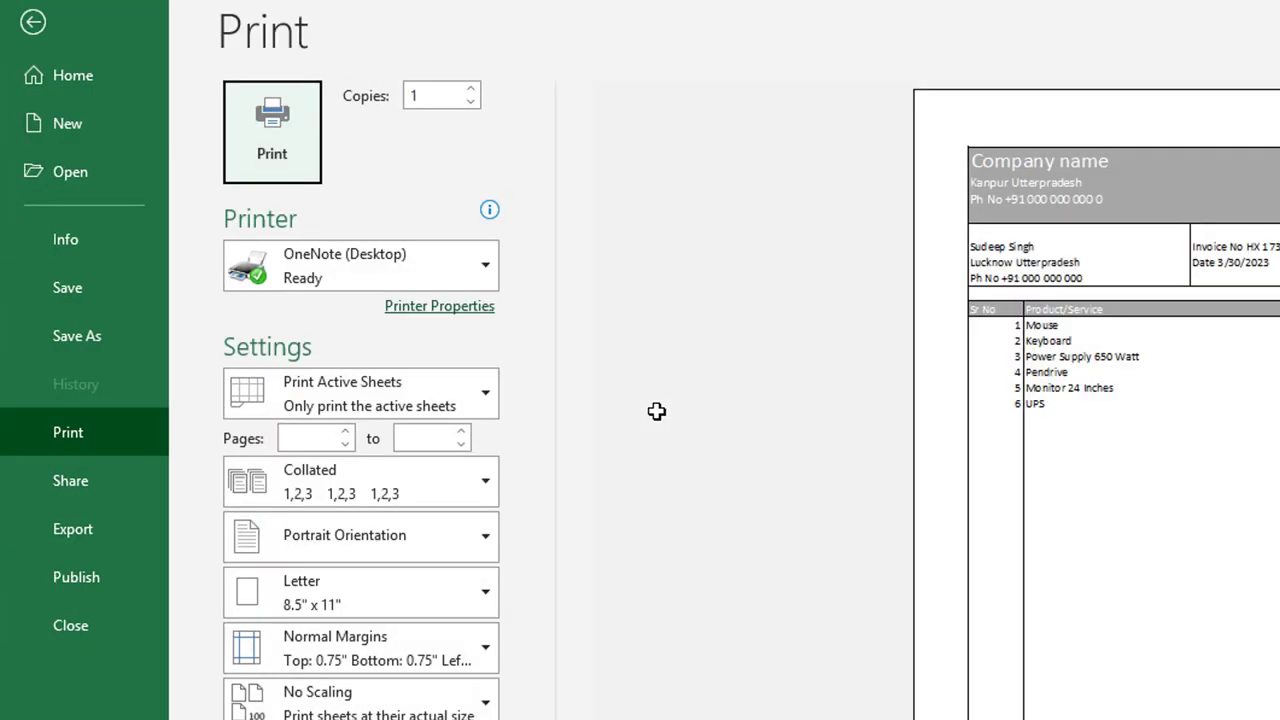
key(Escape)
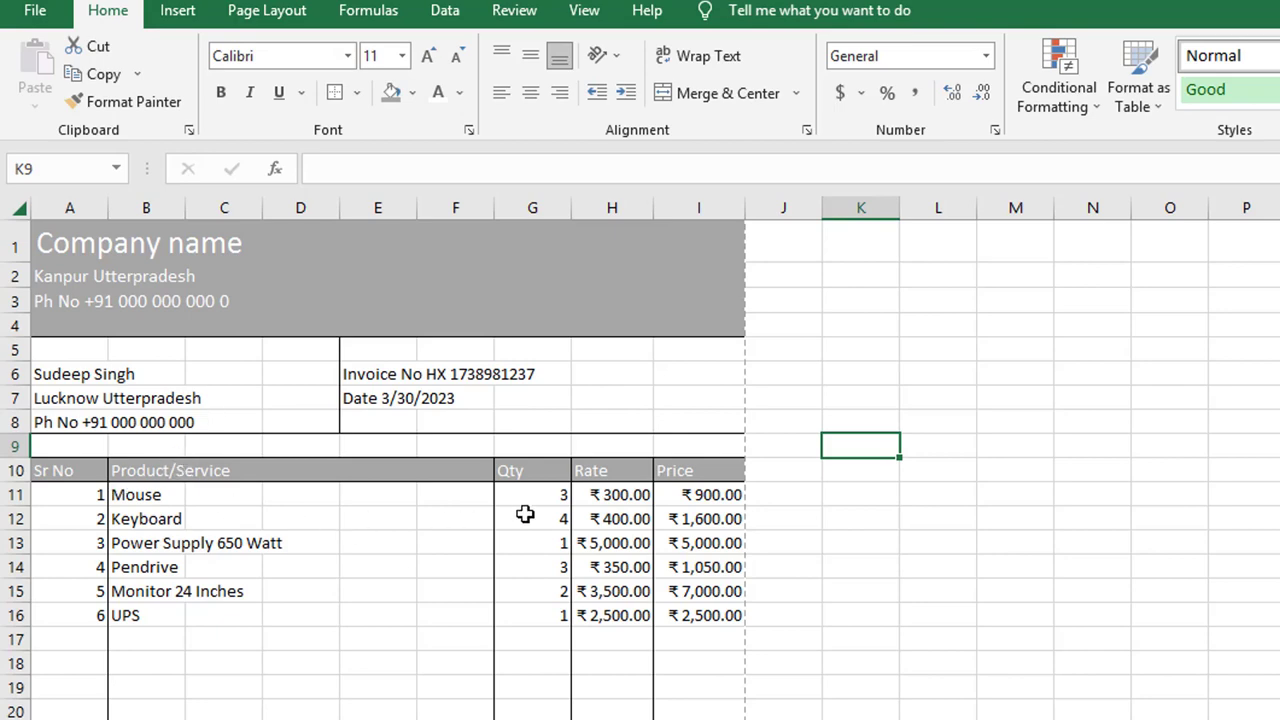
Step: Enter 'Eighteen Thousand and fifty Rupees' in A40 and select the range A40:D40
scroll(525, 514, down, 3)
scroll(525, 514, down, 1)
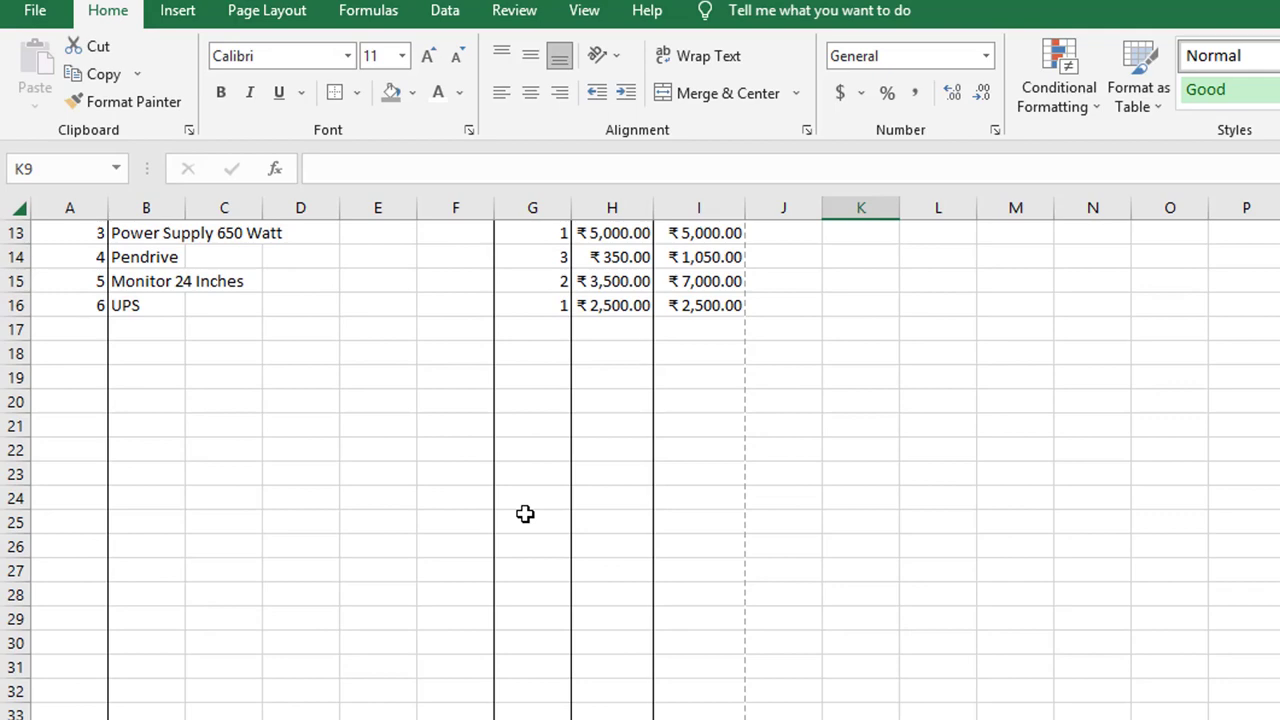
scroll(525, 514, up, 4)
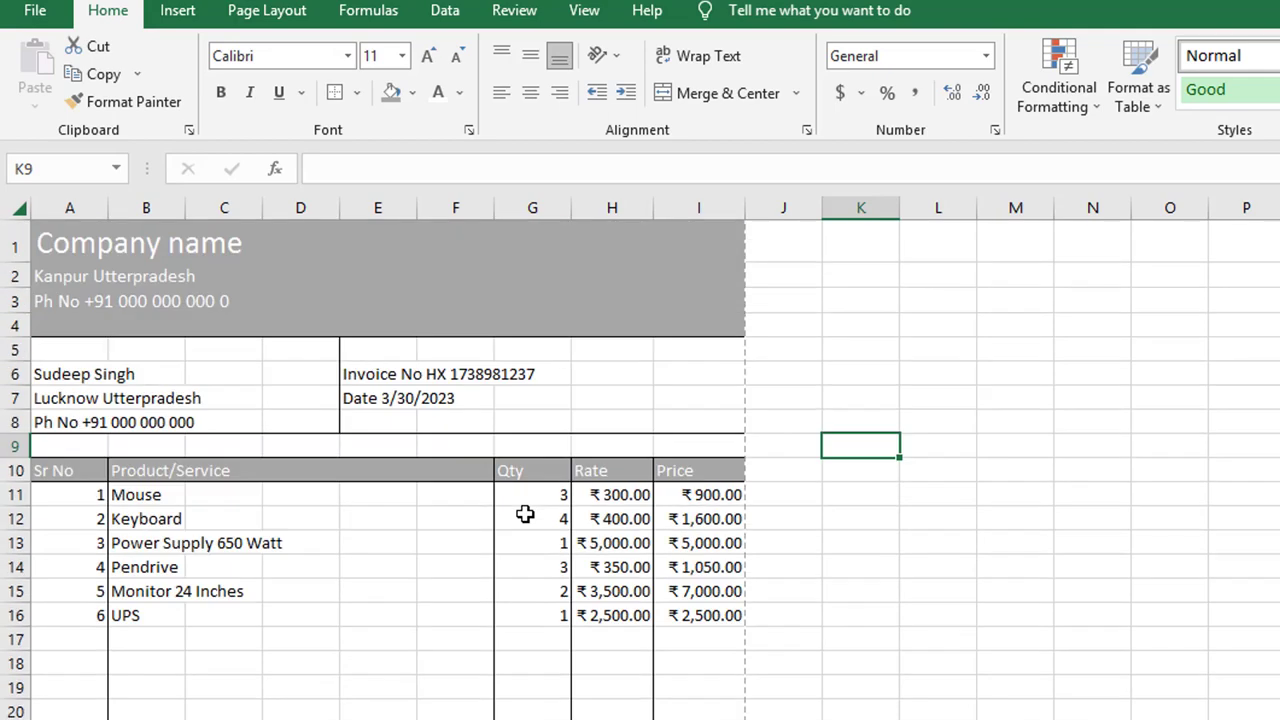
scroll(525, 514, down, 3)
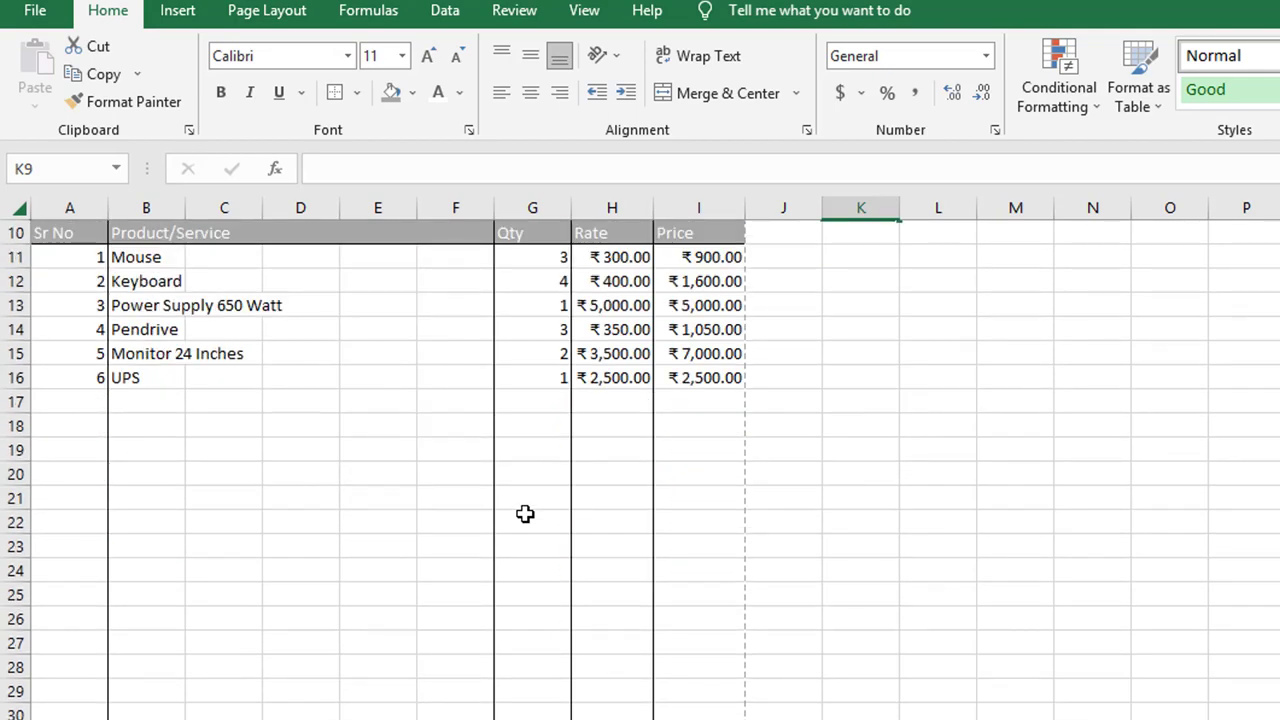
scroll(525, 514, up, 3)
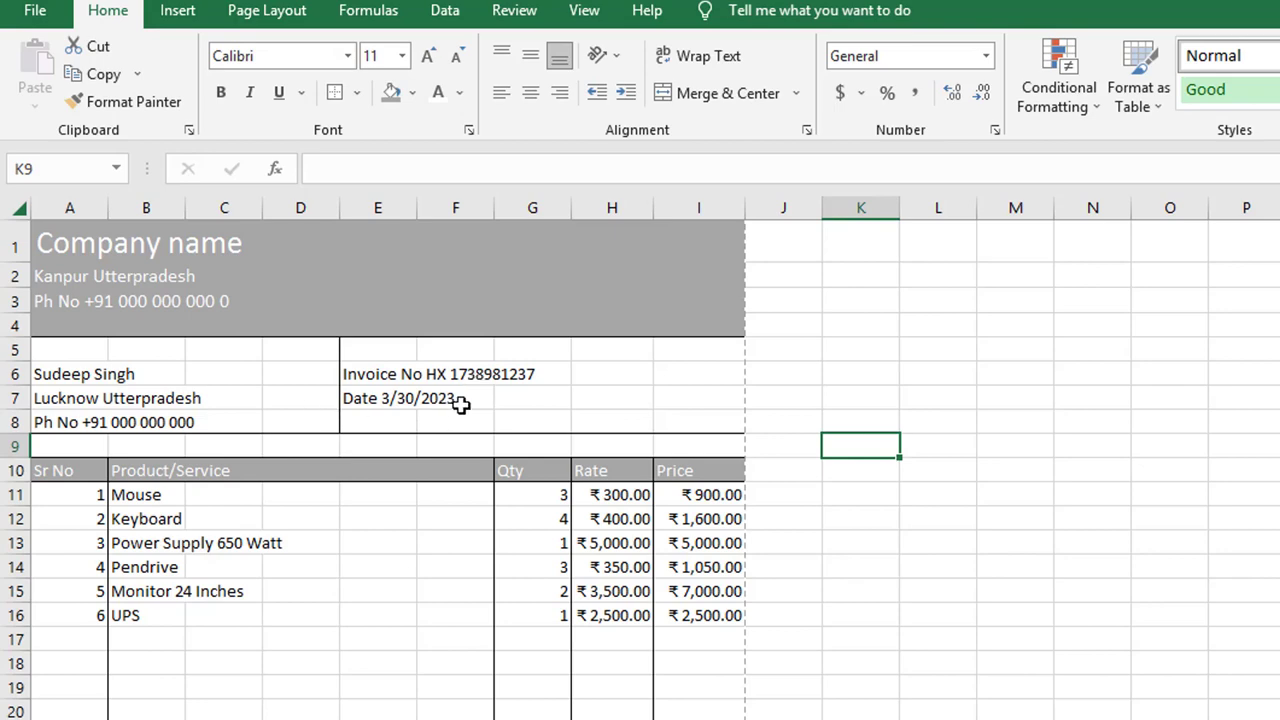
scroll(456, 594, down, 10)
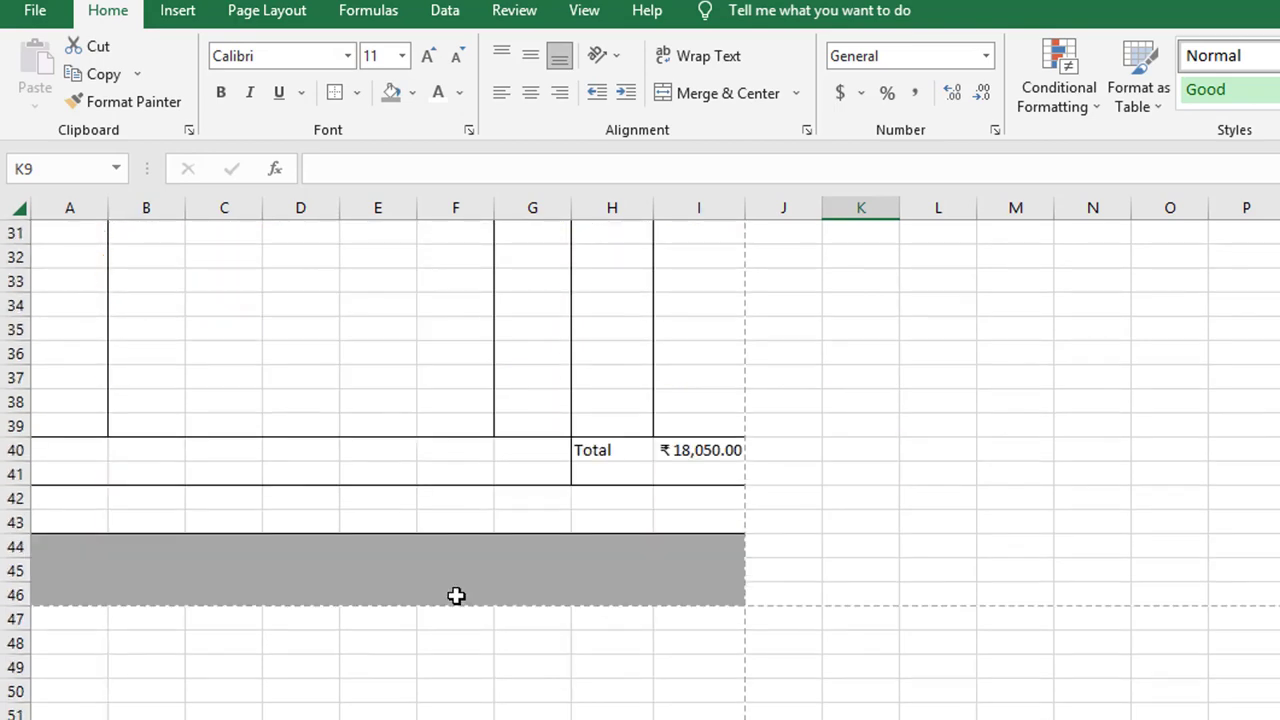
scroll(456, 595, up, 4)
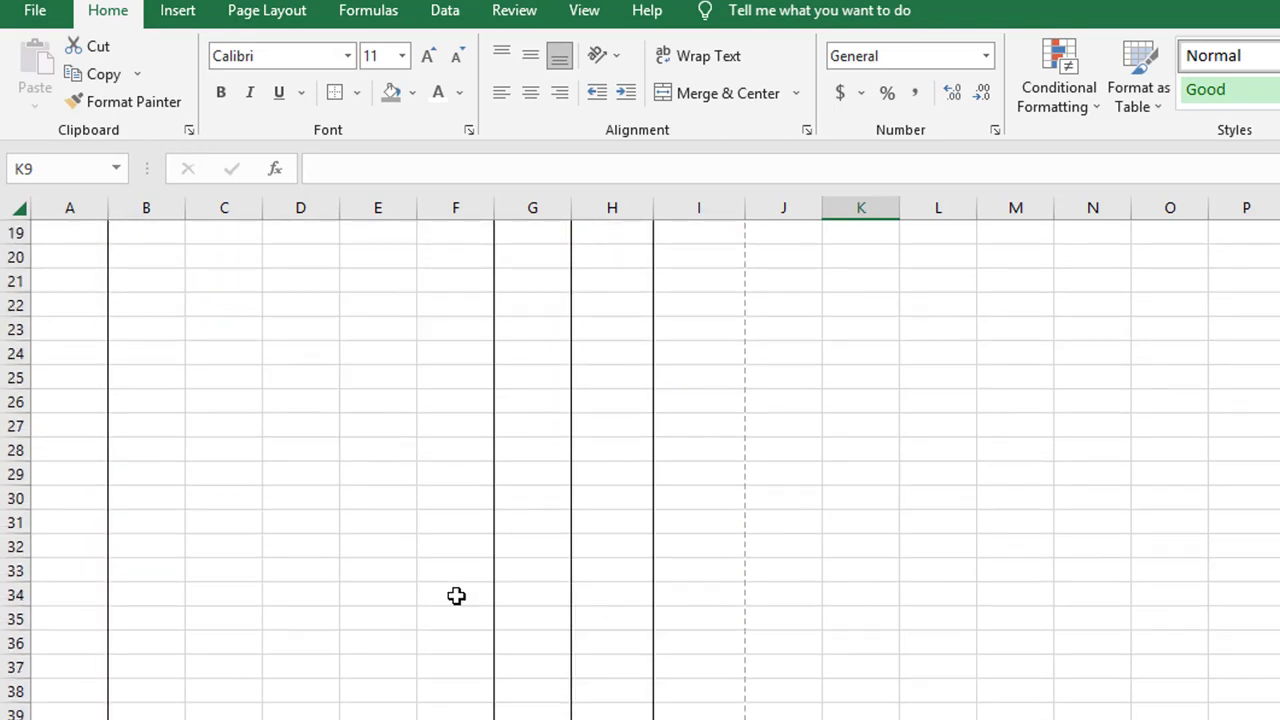
scroll(456, 596, up, 6)
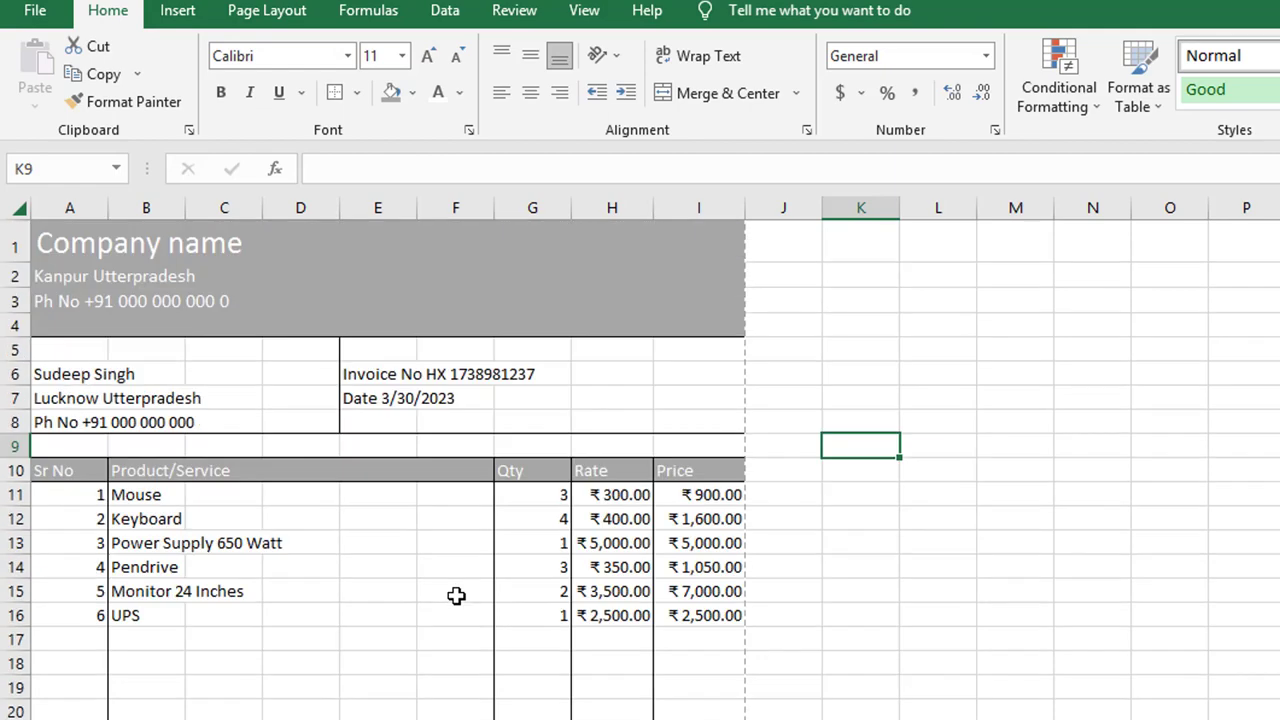
scroll(456, 596, down, 9)
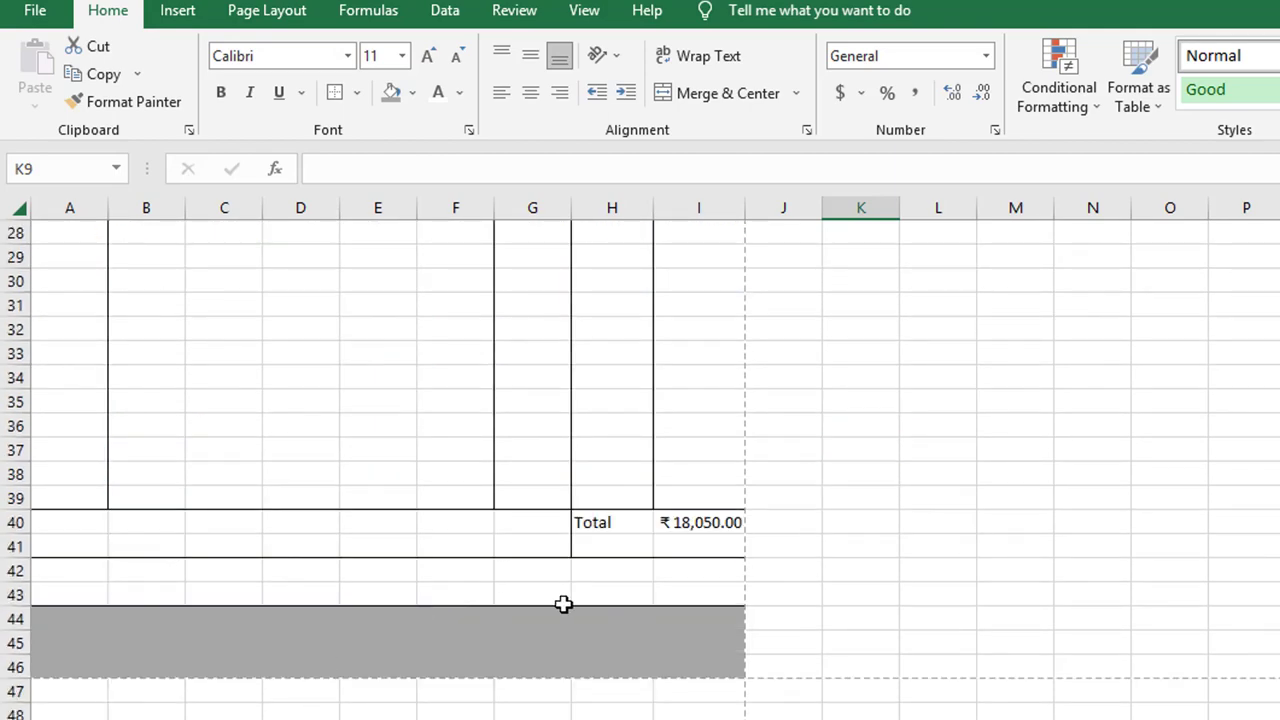
scroll(171, 556, up, 6)
scroll(171, 556, down, 4)
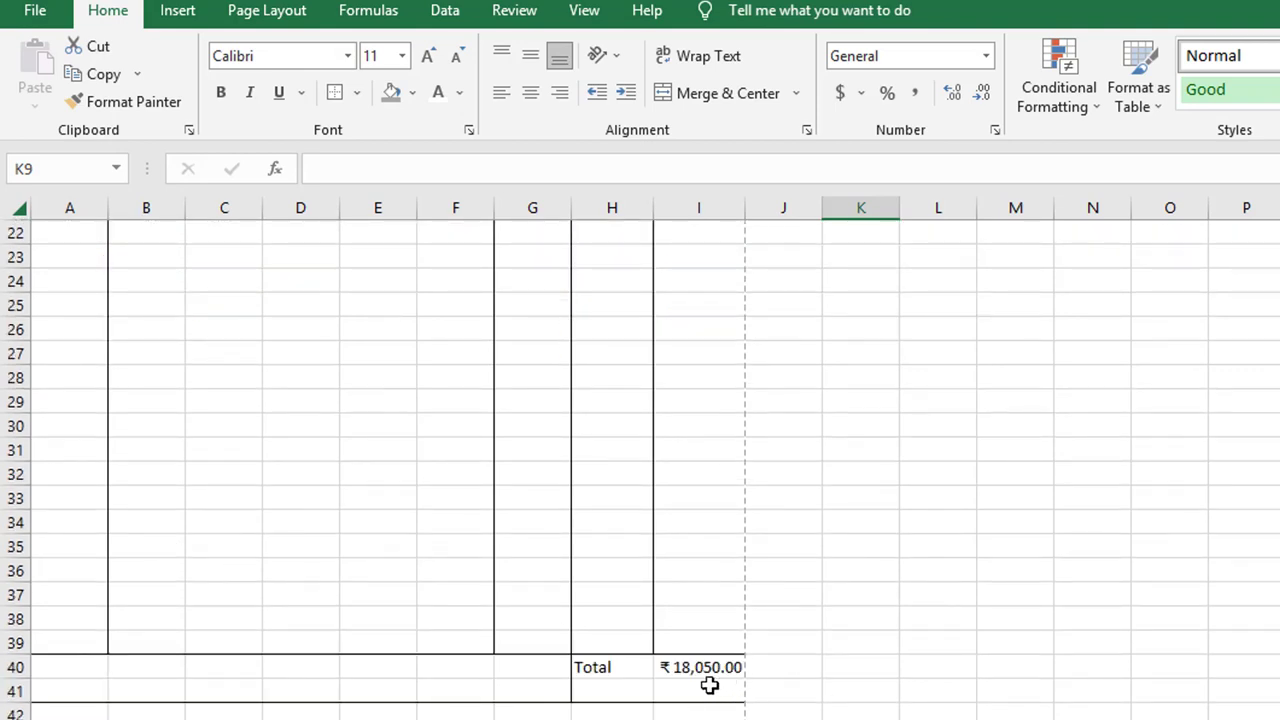
click(82, 712)
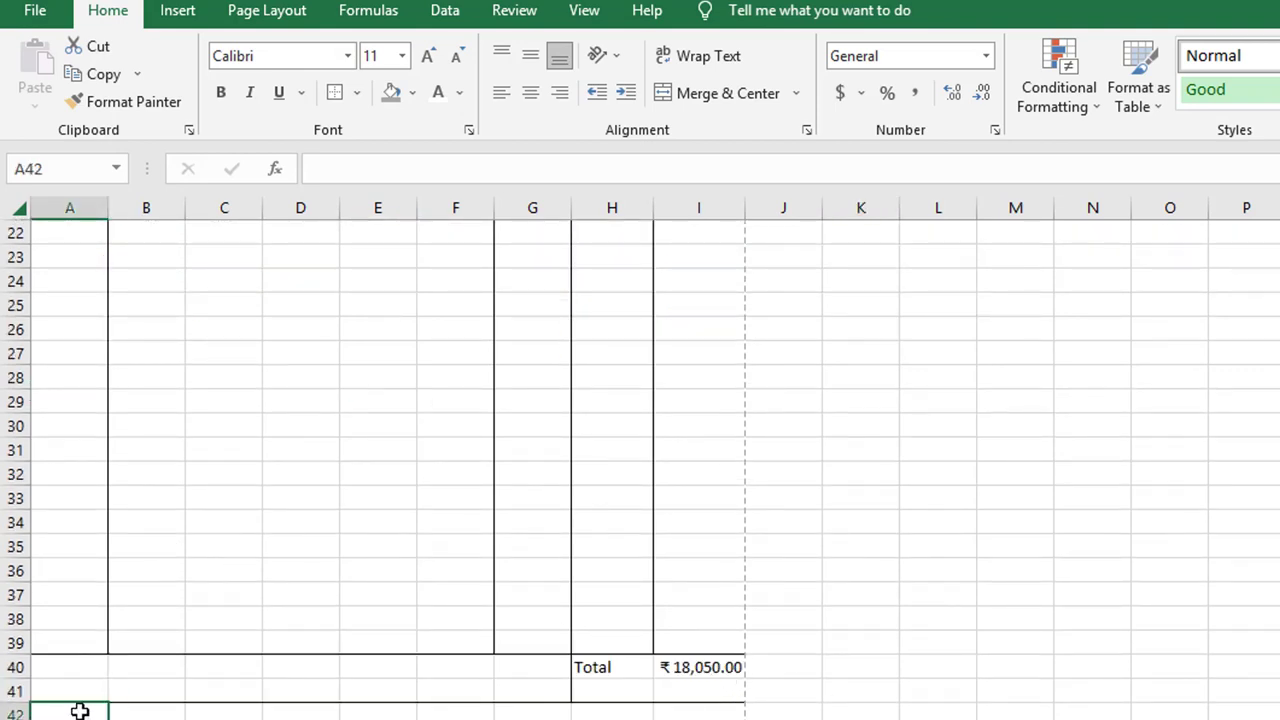
click(83, 668)
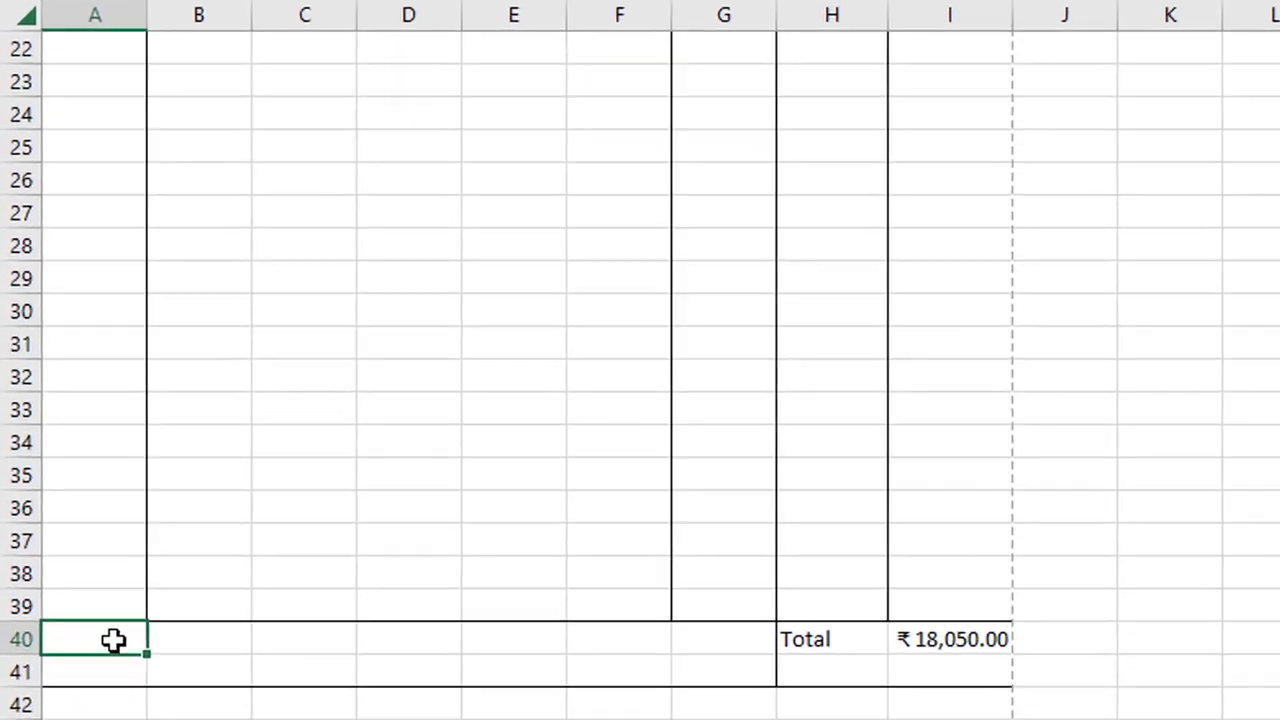
text(Eight)
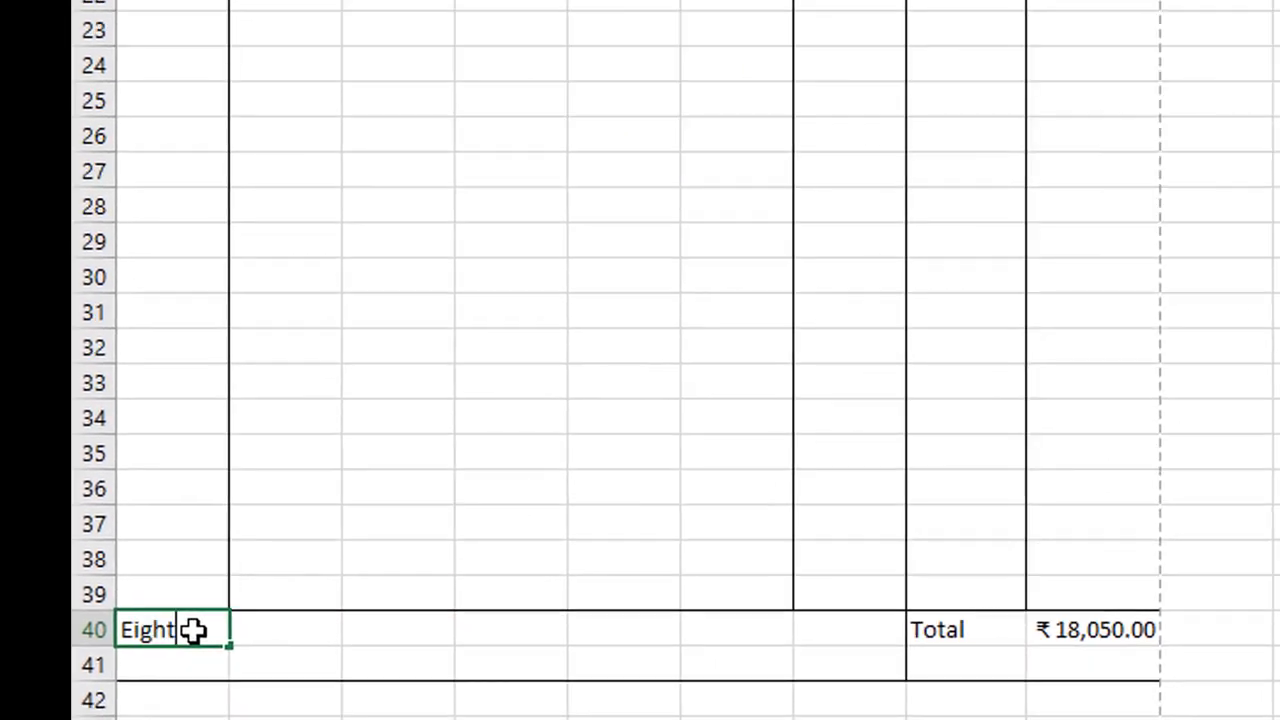
text(een Thousand and )
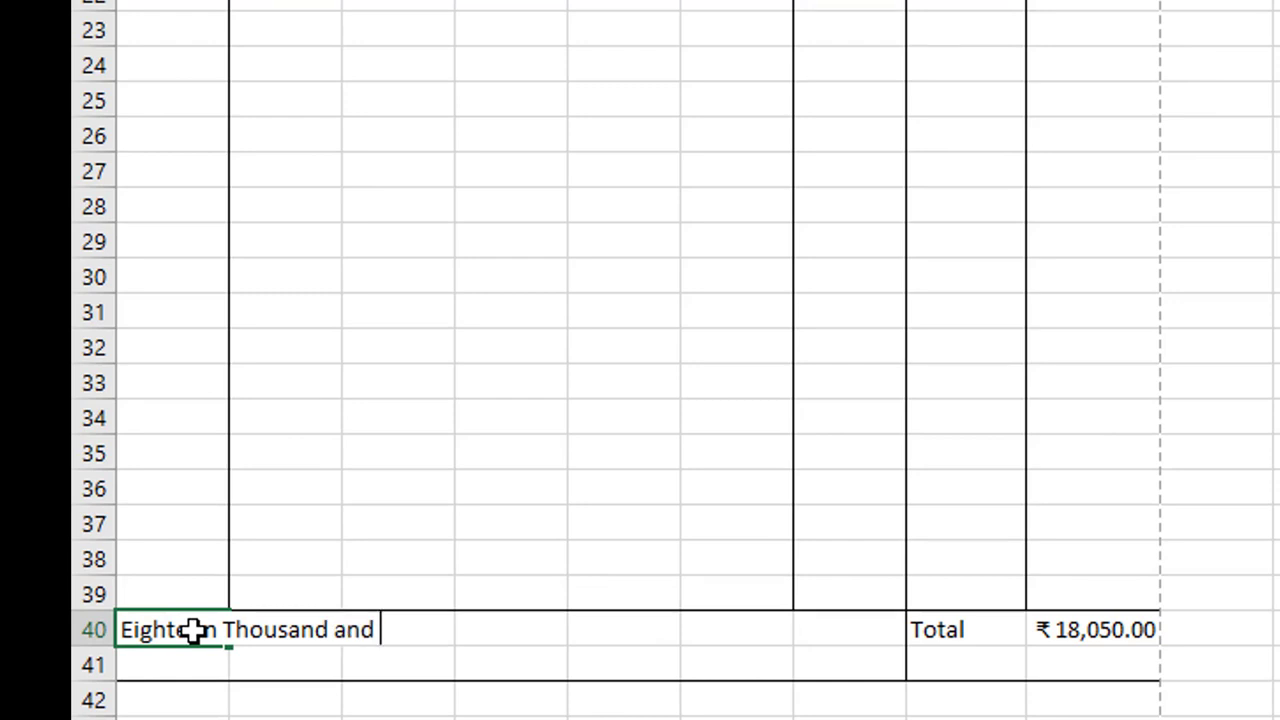
text(fifty Rupees)
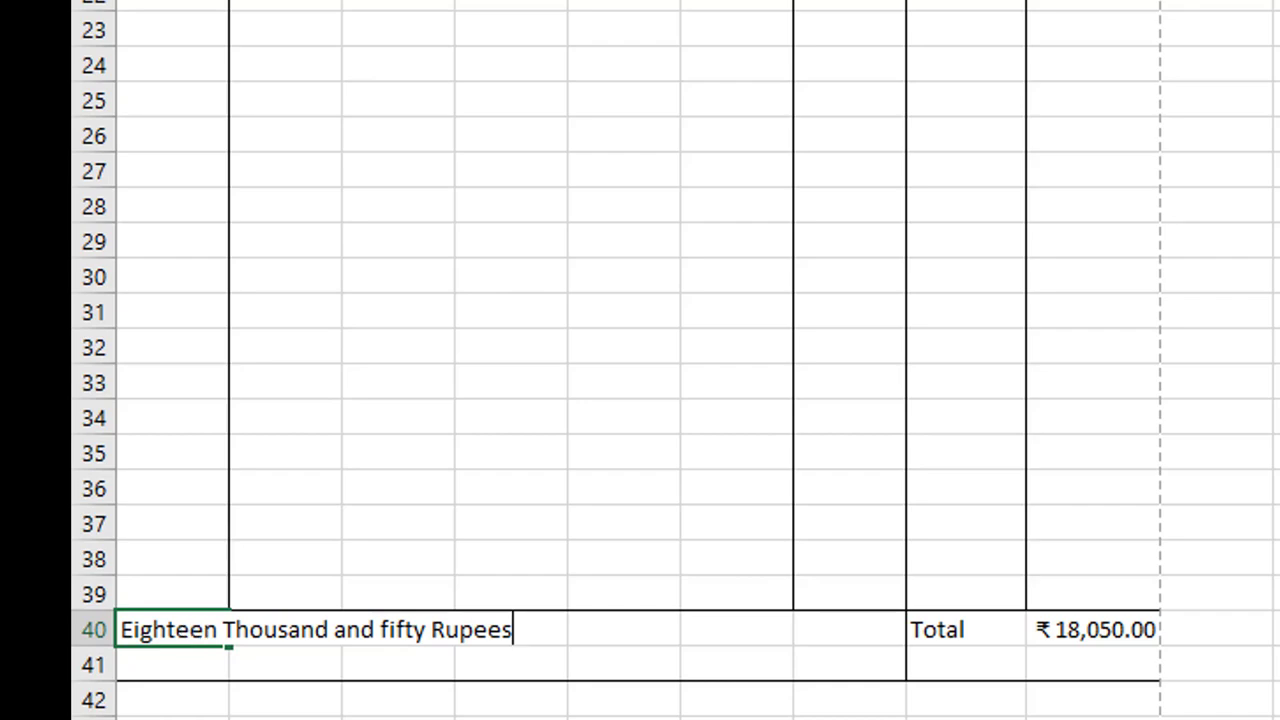
click(1278, 488)
click(627, 634)
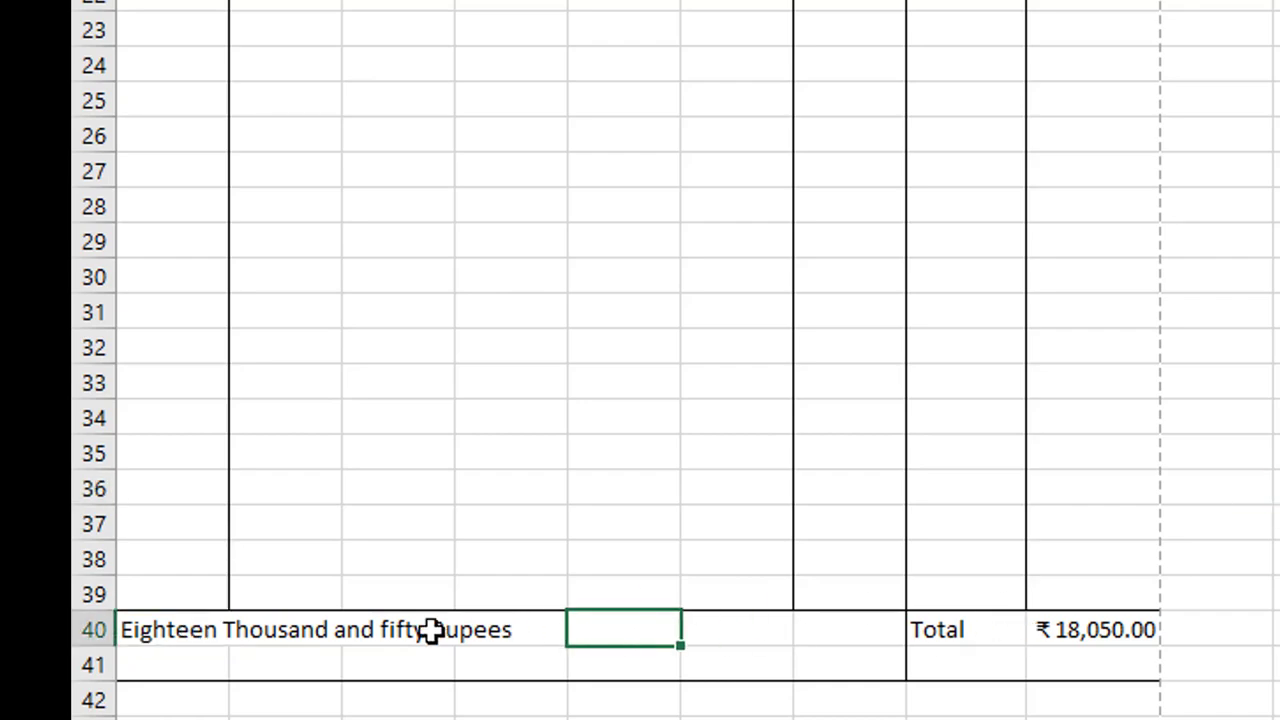
drag(203, 634, 480, 626)
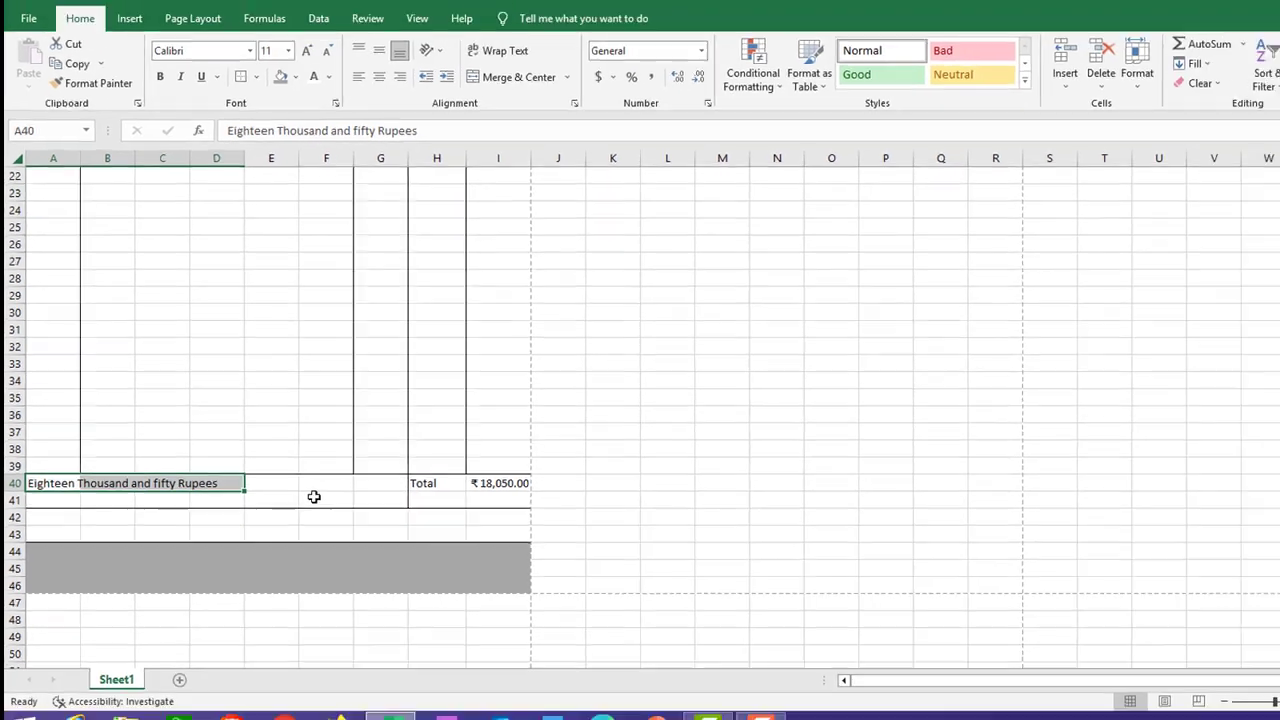
click(686, 660)
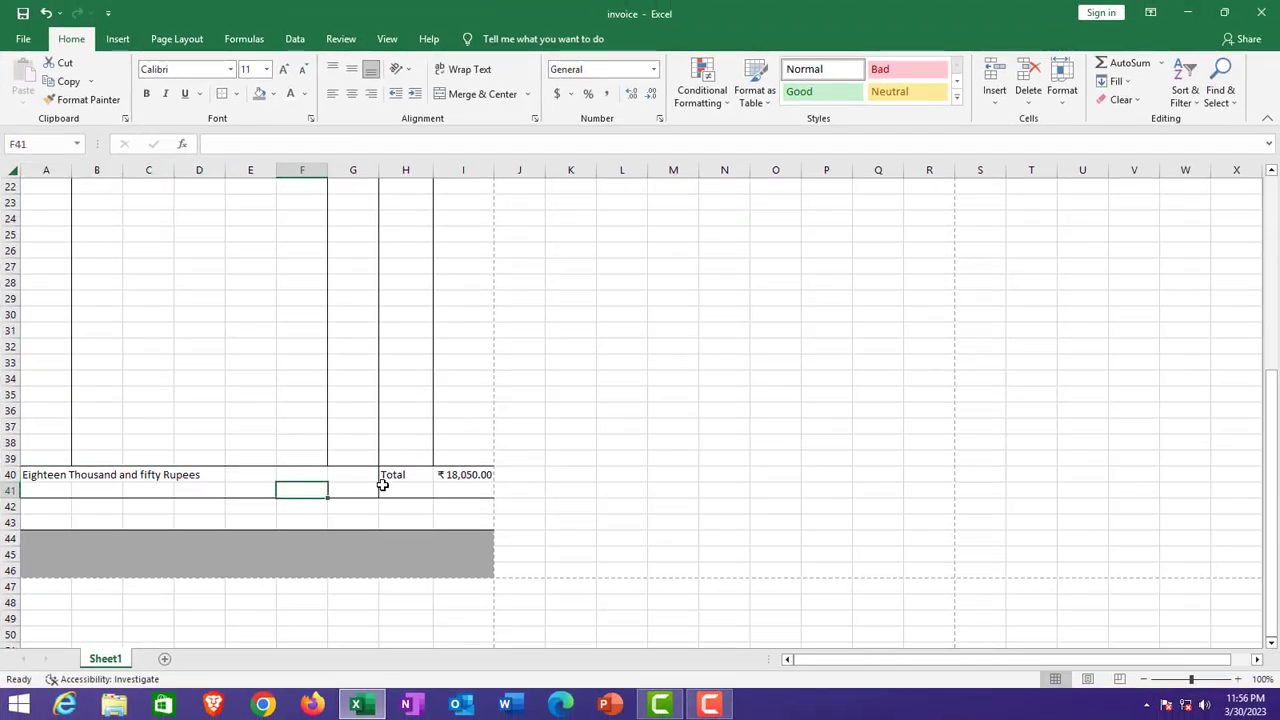
Step: Verify the SUM total in I40 and the amount in words in A40, then preview printing
click(50, 476)
drag(50, 476, 190, 477)
click(452, 478)
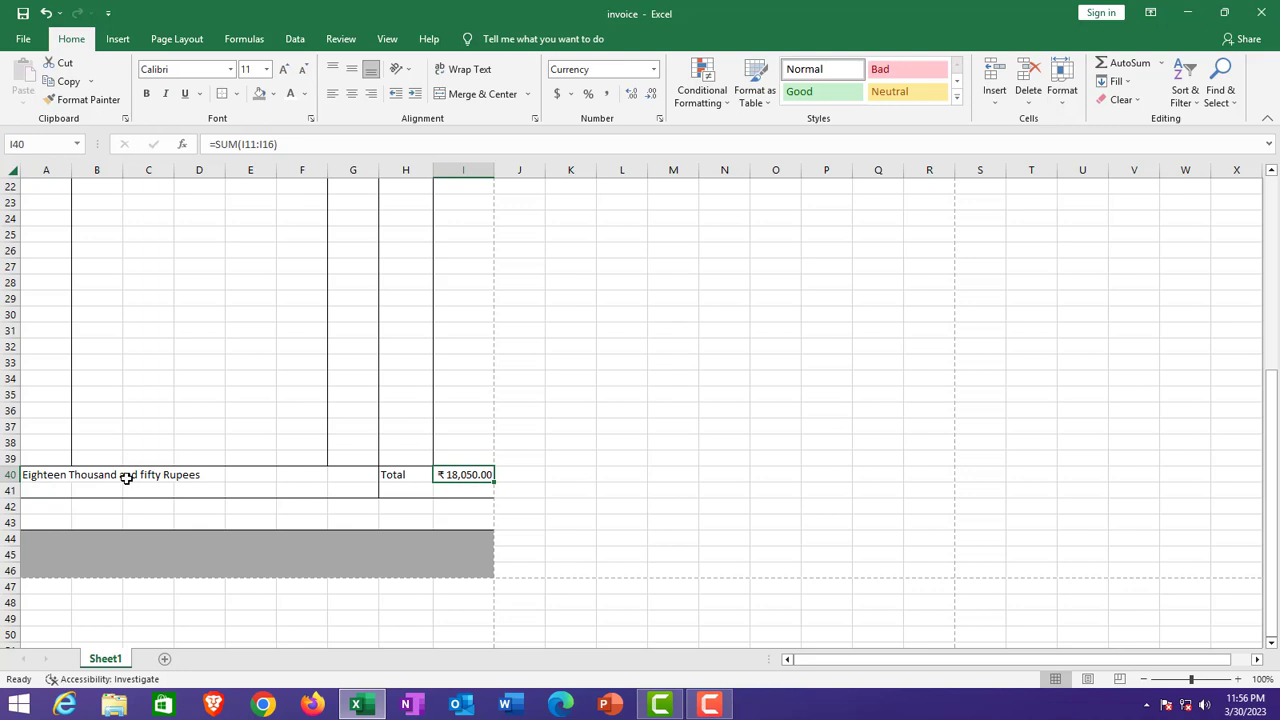
click(96, 477)
click(63, 478)
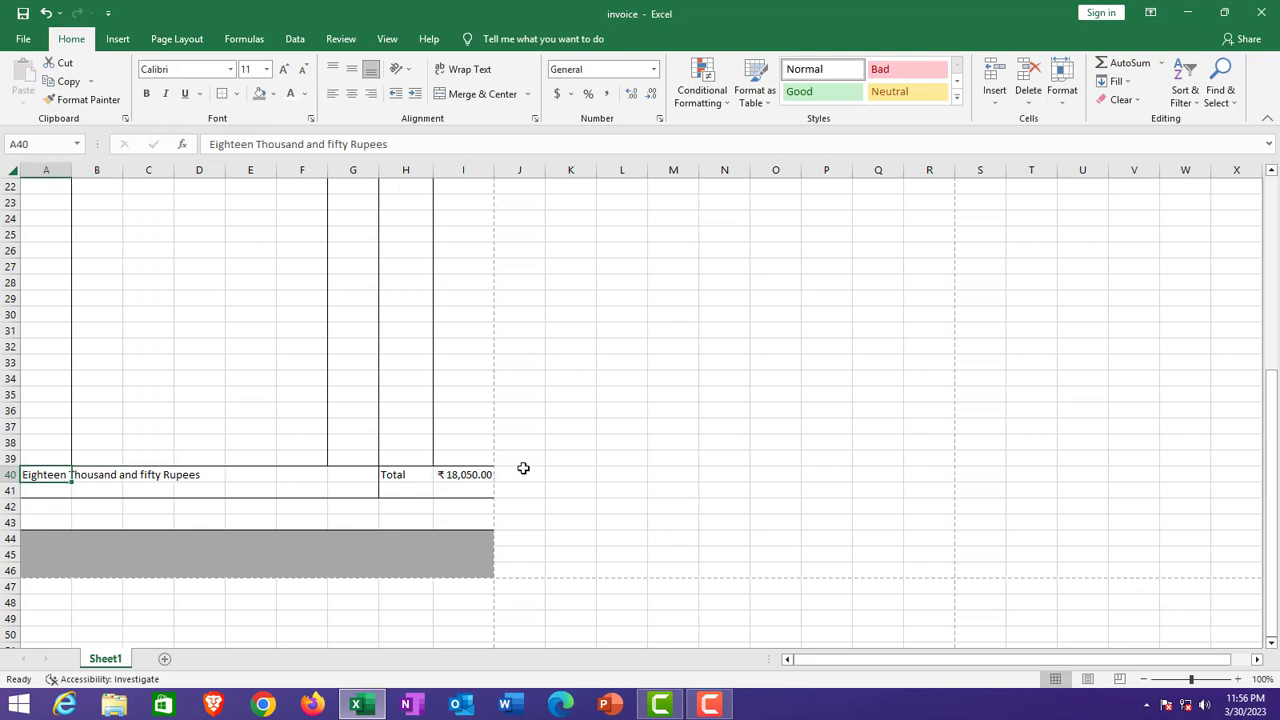
scroll(523, 468, up, 4)
scroll(523, 468, down, 5)
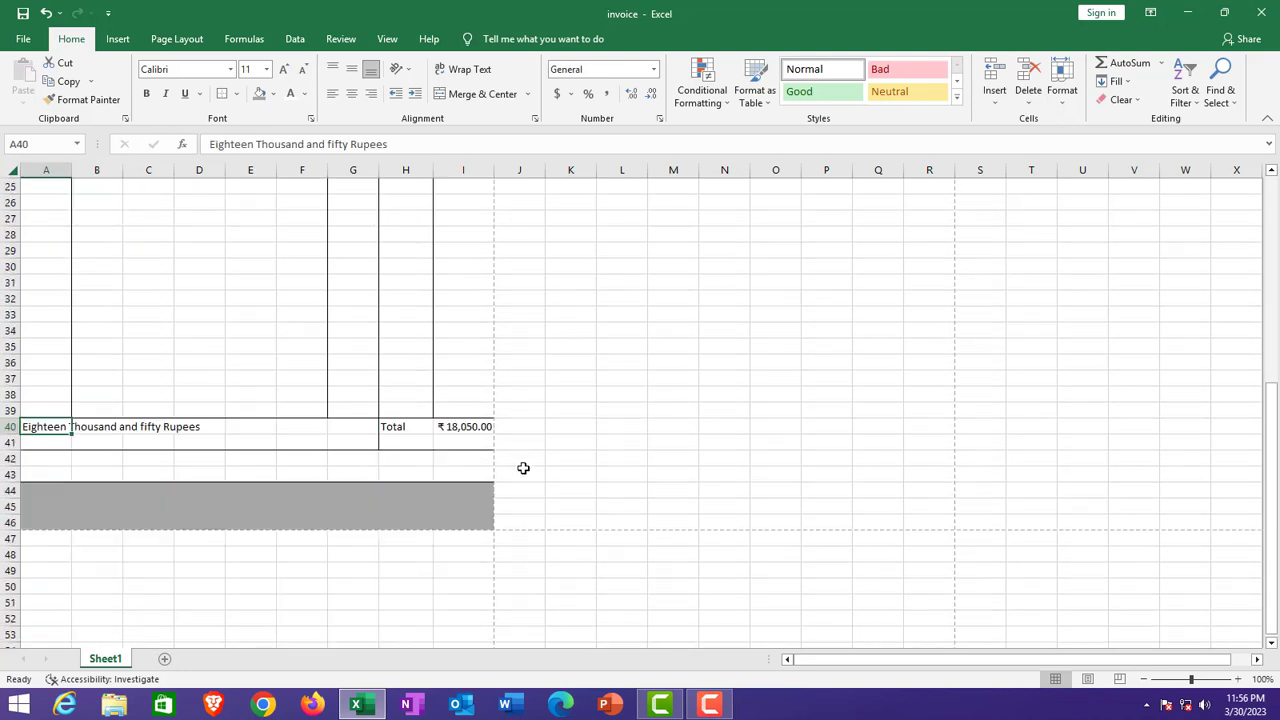
click(240, 430)
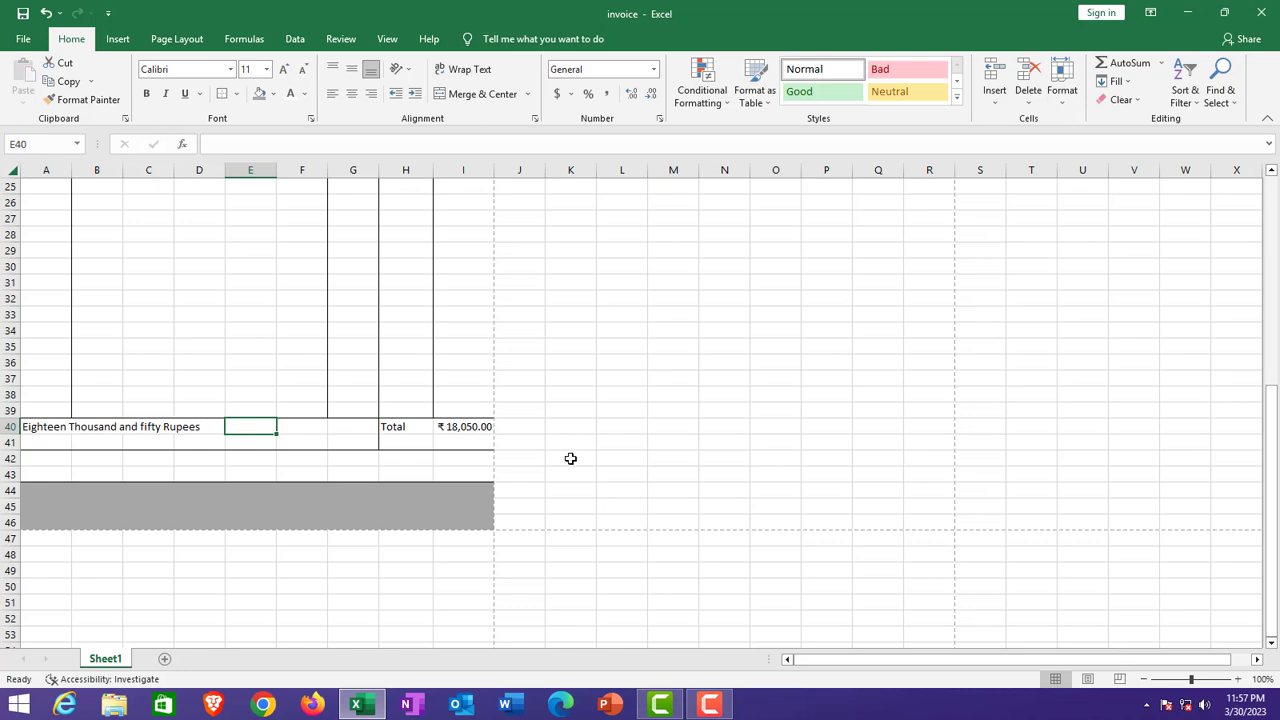
key(ctrl+p)
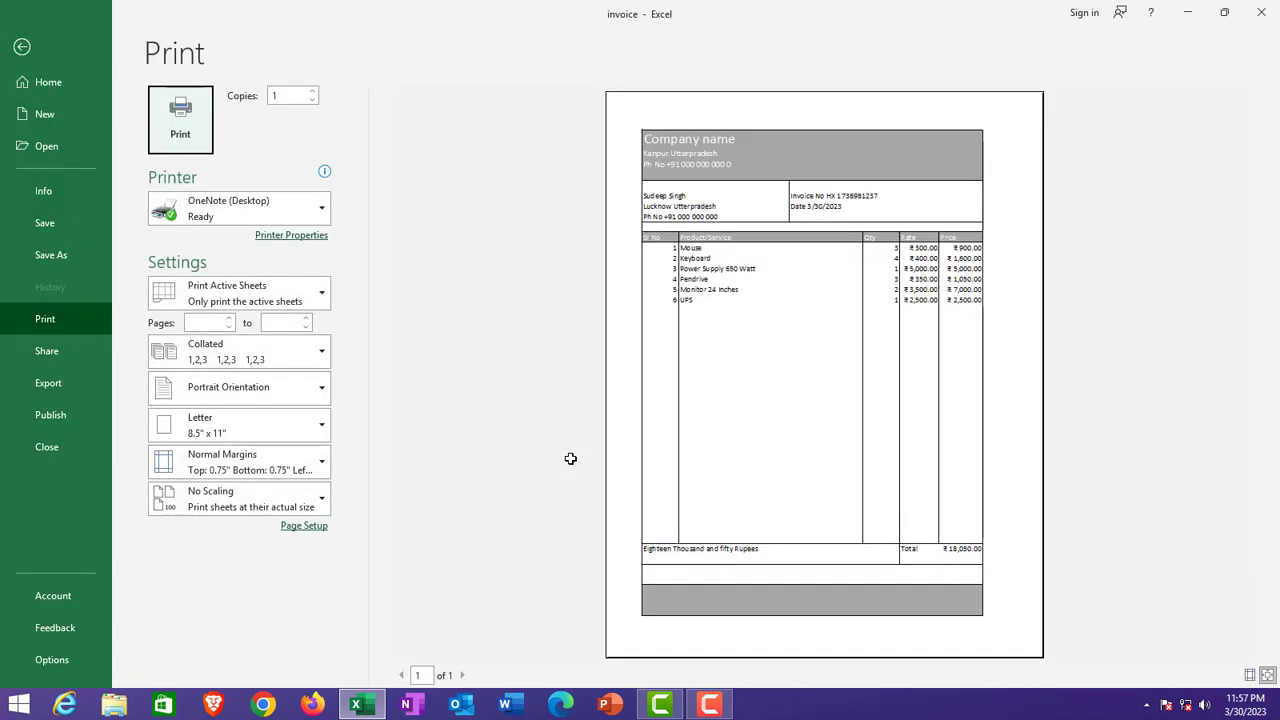